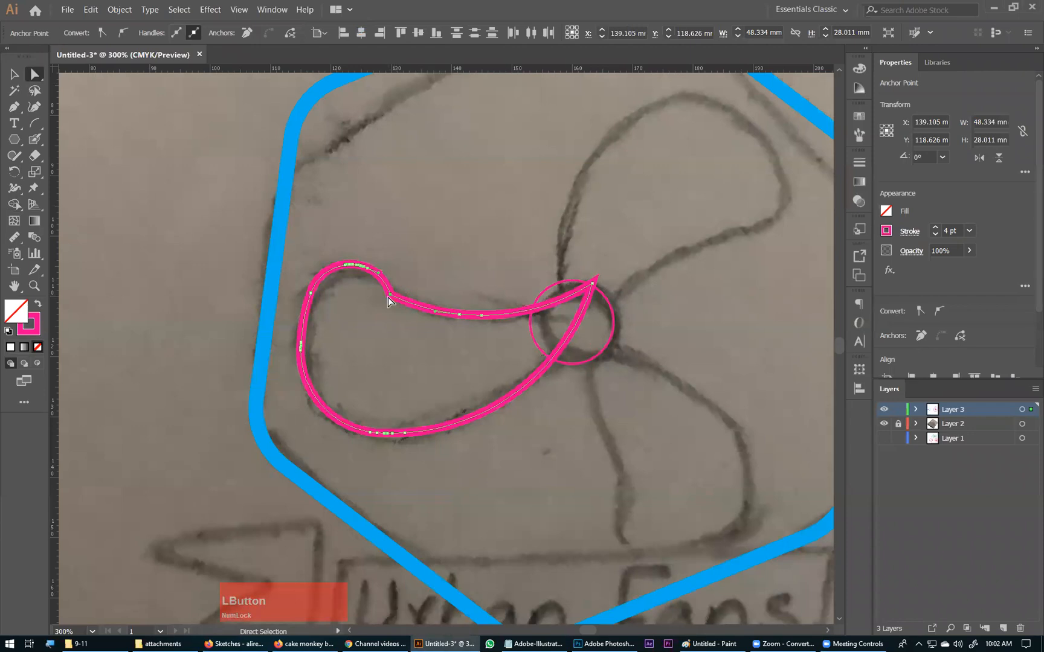
Step: Switch to Outline view and smooth the sharp corner on the fan blade's upper edge with the Smooth tool
{"action": "left_click", "coordinate": [390, 295]}
{"action": "key", "text": "ctrl+space"}
{"action": "left_click", "coordinate": [389, 302]}
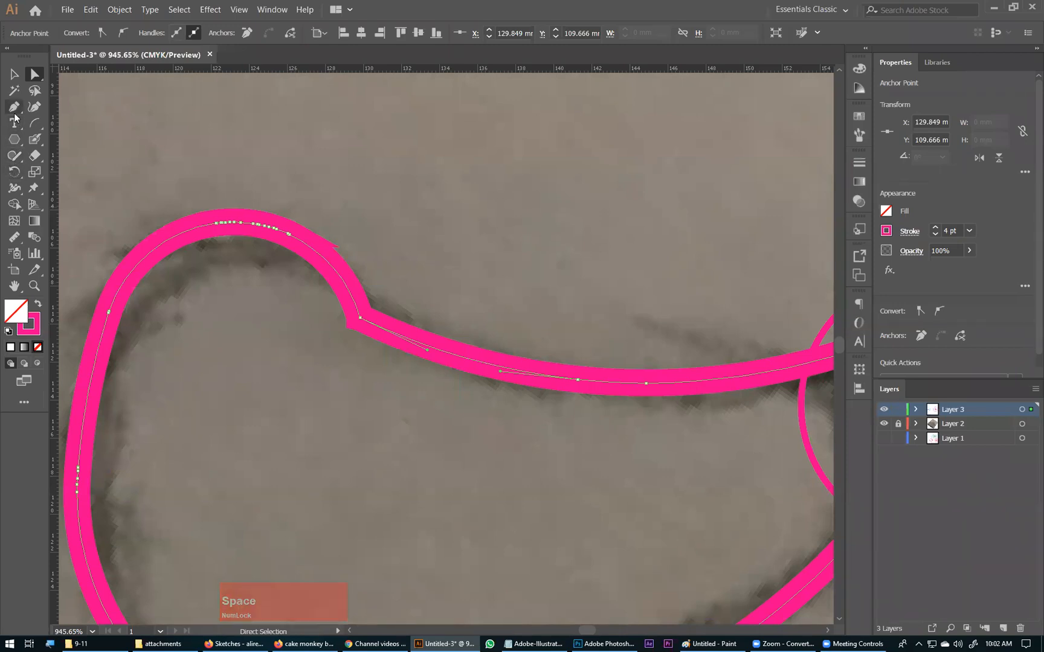
{"action": "mouse_move", "coordinate": [14, 156]}
{"action": "left_mouse_down"}
{"action": "mouse_move", "coordinate": [77, 172]}
{"action": "mouse_move", "coordinate": [79, 188]}
{"action": "left_mouse_up"}
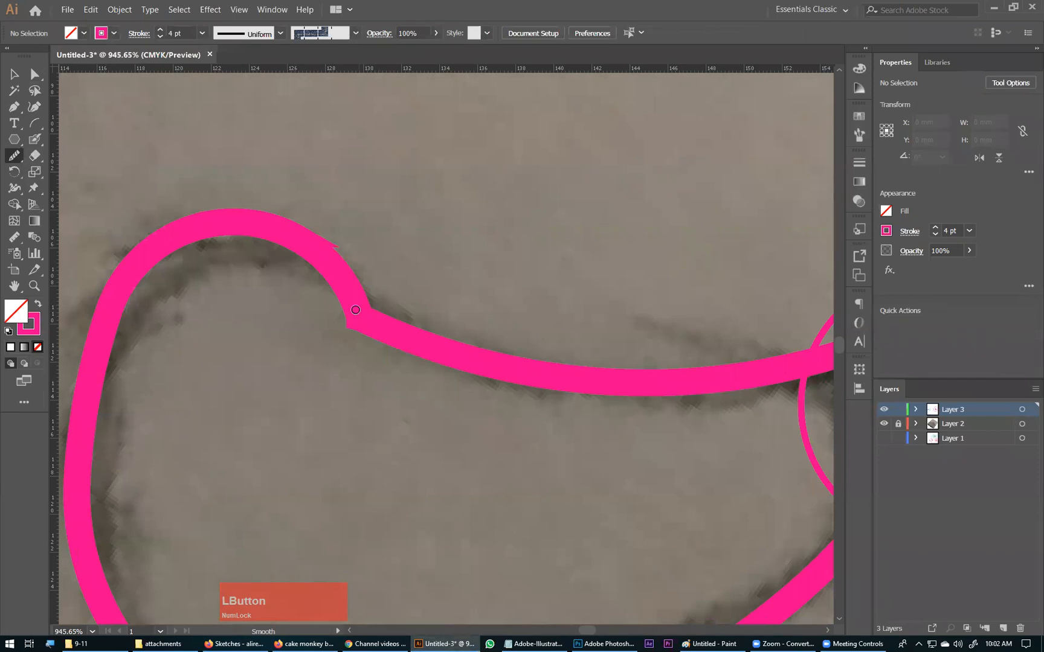
{"action": "key", "text": "ctrl+y"}
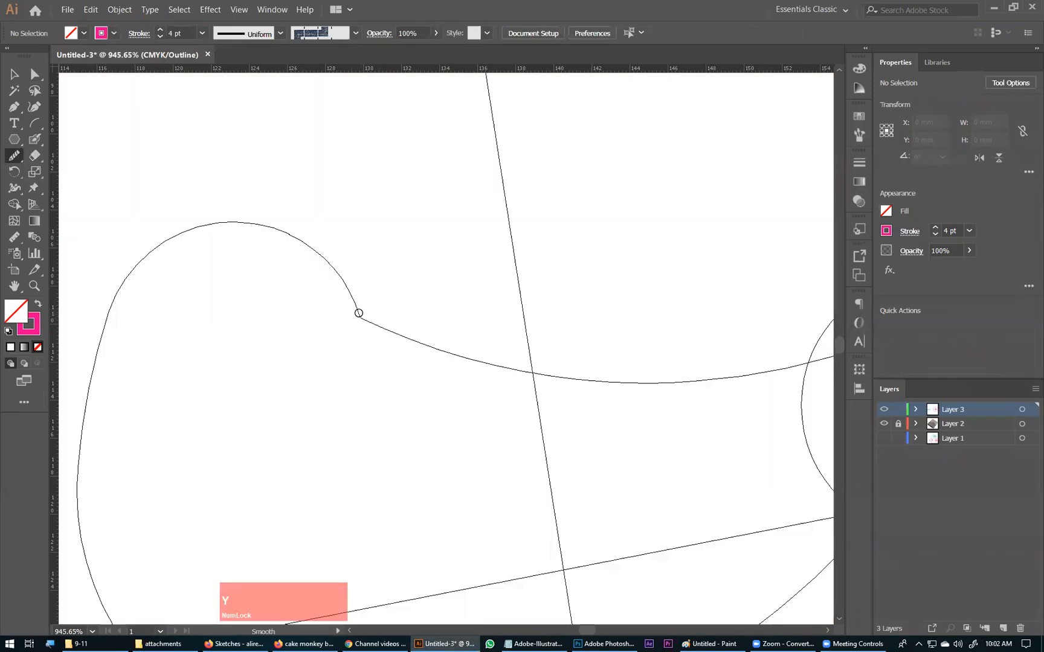
{"action": "left_click", "coordinate": [360, 317], "text": "ctrl"}
{"action": "mouse_move", "coordinate": [352, 303]}
{"action": "left_mouse_down"}
{"action": "mouse_move", "coordinate": [340, 301]}
{"action": "mouse_move", "coordinate": [379, 332]}
{"action": "mouse_move", "coordinate": [334, 280]}
{"action": "mouse_move", "coordinate": [386, 335]}
{"action": "mouse_move", "coordinate": [396, 331]}
{"action": "mouse_move", "coordinate": [324, 270]}
{"action": "mouse_move", "coordinate": [394, 346]}
{"action": "mouse_move", "coordinate": [340, 288]}
{"action": "mouse_move", "coordinate": [419, 357]}
{"action": "mouse_move", "coordinate": [293, 233]}
{"action": "mouse_move", "coordinate": [203, 212]}
{"action": "mouse_move", "coordinate": [265, 240]}
{"action": "left_mouse_up"}
Step: Smooth the outer end and lower edge of the fan blade path
{"action": "key", "text": "space"}
{"action": "mouse_move", "coordinate": [231, 583]}
{"action": "left_mouse_down"}
{"action": "mouse_move", "coordinate": [232, 307]}
{"action": "mouse_move", "coordinate": [325, 375]}
{"action": "left_mouse_up"}
{"action": "left_click_drag", "start_coordinate": [167, 255], "coordinate": [176, 332]}
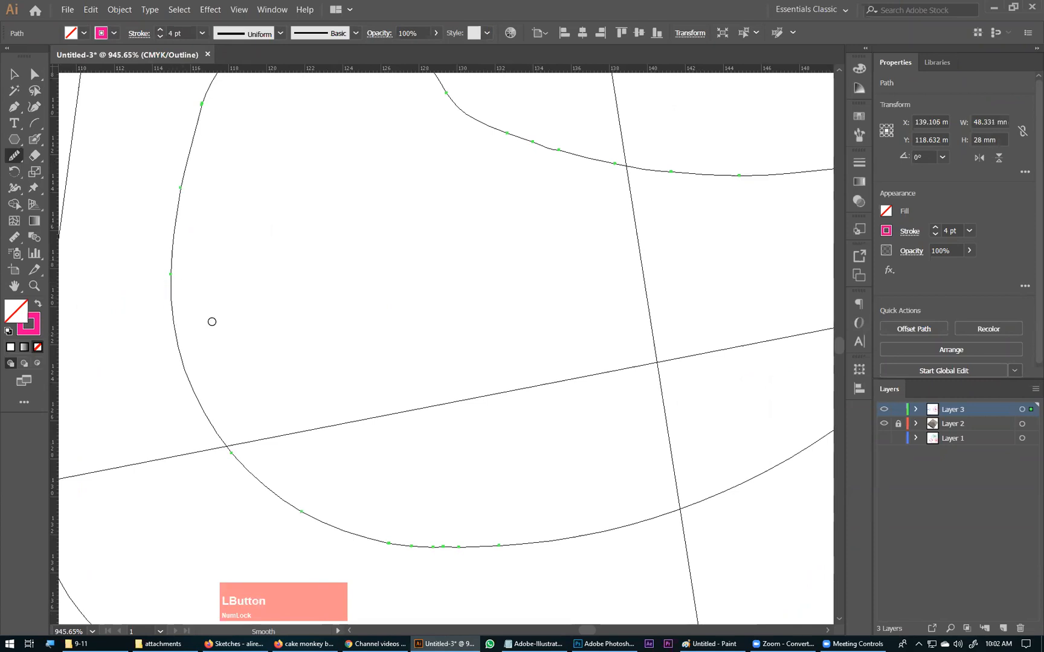
{"action": "key", "text": "space"}
{"action": "left_click_drag", "start_coordinate": [378, 455], "coordinate": [210, 256]}
{"action": "mouse_move", "coordinate": [214, 341]}
{"action": "left_mouse_down"}
{"action": "mouse_move", "coordinate": [333, 352]}
{"action": "mouse_move", "coordinate": [340, 343]}
{"action": "left_mouse_up"}
Step: Smooth the fan blade's upper edge around the former corner and return to Preview mode
{"action": "key", "text": "space"}
{"action": "left_click_drag", "start_coordinate": [513, 230], "coordinate": [496, 505]}
{"action": "mouse_move", "coordinate": [261, 201]}
{"action": "left_mouse_down"}
{"action": "mouse_move", "coordinate": [329, 225]}
{"action": "mouse_move", "coordinate": [356, 258]}
{"action": "left_mouse_up"}
{"action": "mouse_move", "coordinate": [300, 217]}
{"action": "left_mouse_down"}
{"action": "mouse_move", "coordinate": [498, 256]}
{"action": "mouse_move", "coordinate": [633, 242]}
{"action": "left_mouse_up"}
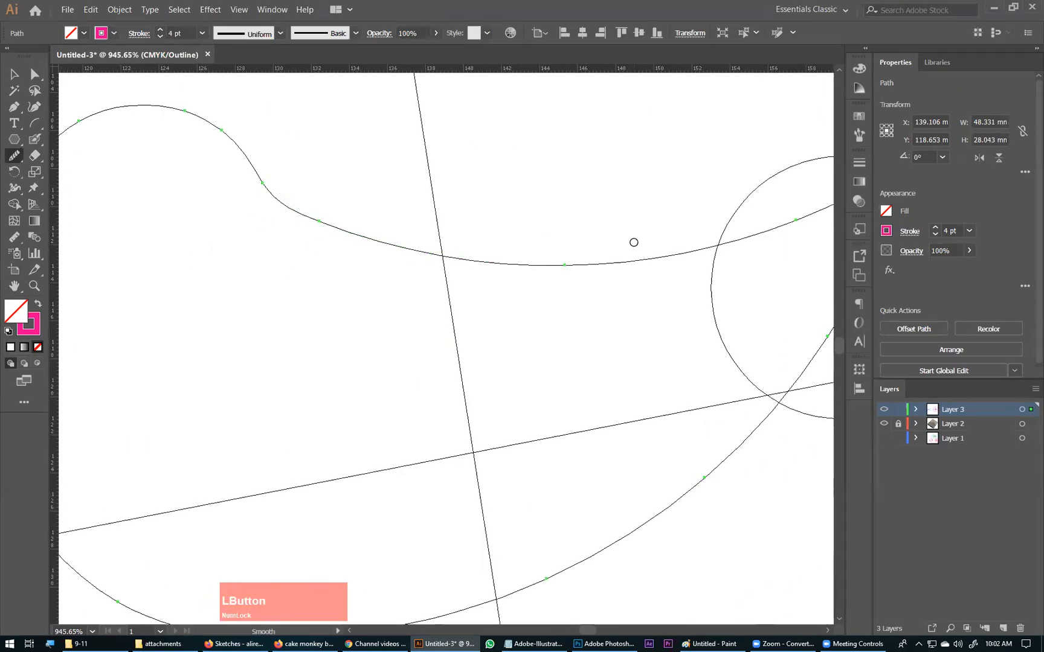
{"action": "key", "text": "ctrl+y"}
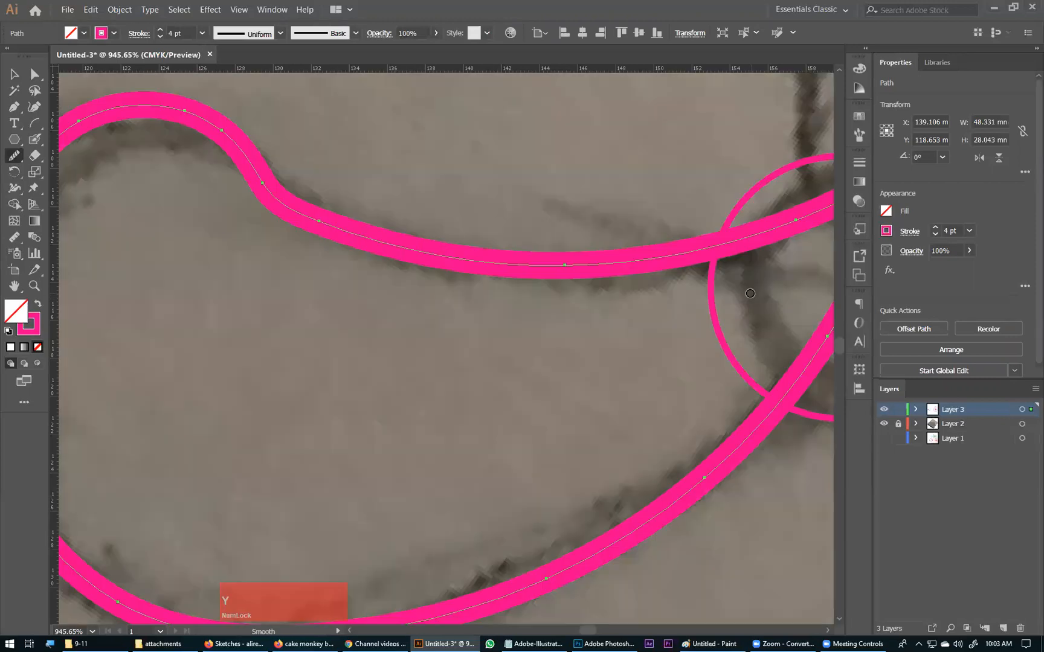
{"action": "key", "text": "ctrl+minus"}
{"action": "key", "text": "ctrl+minus"}
{"action": "key", "text": "ctrl+minus"}
{"action": "key", "text": "ctrl+minus"}
{"action": "key", "text": "ctrl+minus"}
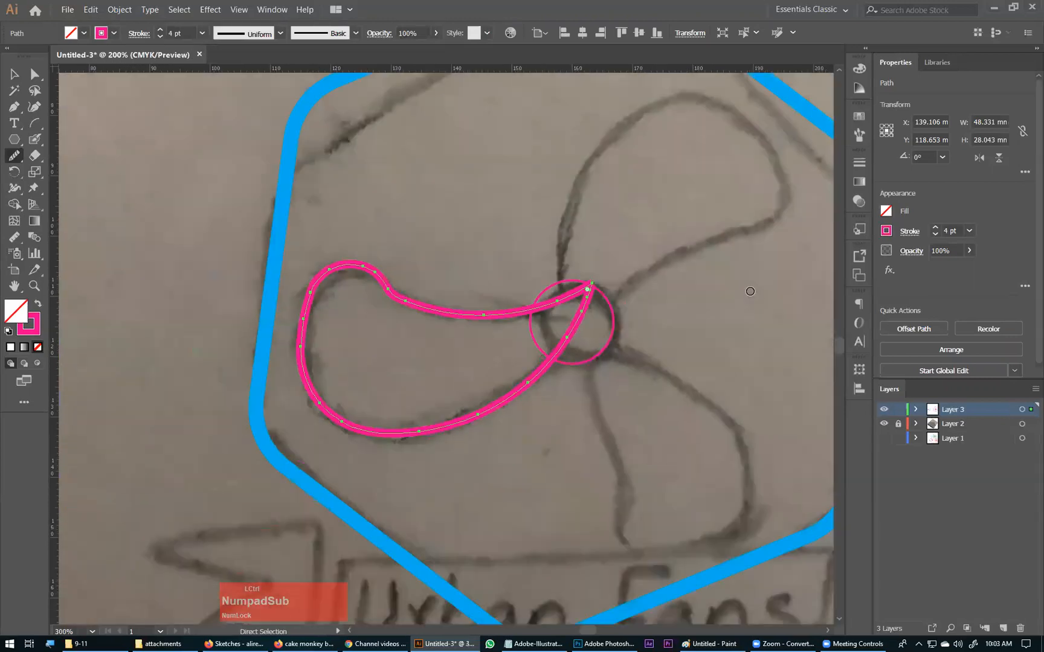
{"action": "key", "text": "space"}
{"action": "left_click_drag", "start_coordinate": [635, 316], "coordinate": [599, 315]}
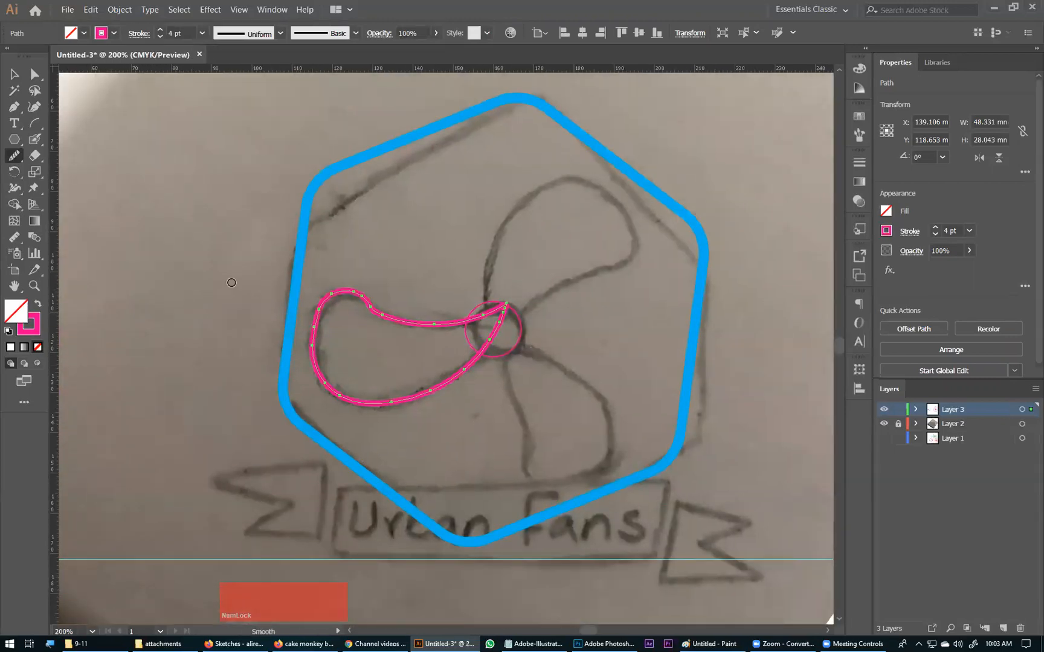
{"action": "left_click", "coordinate": [15, 74]}
{"action": "left_click", "coordinate": [408, 309]}
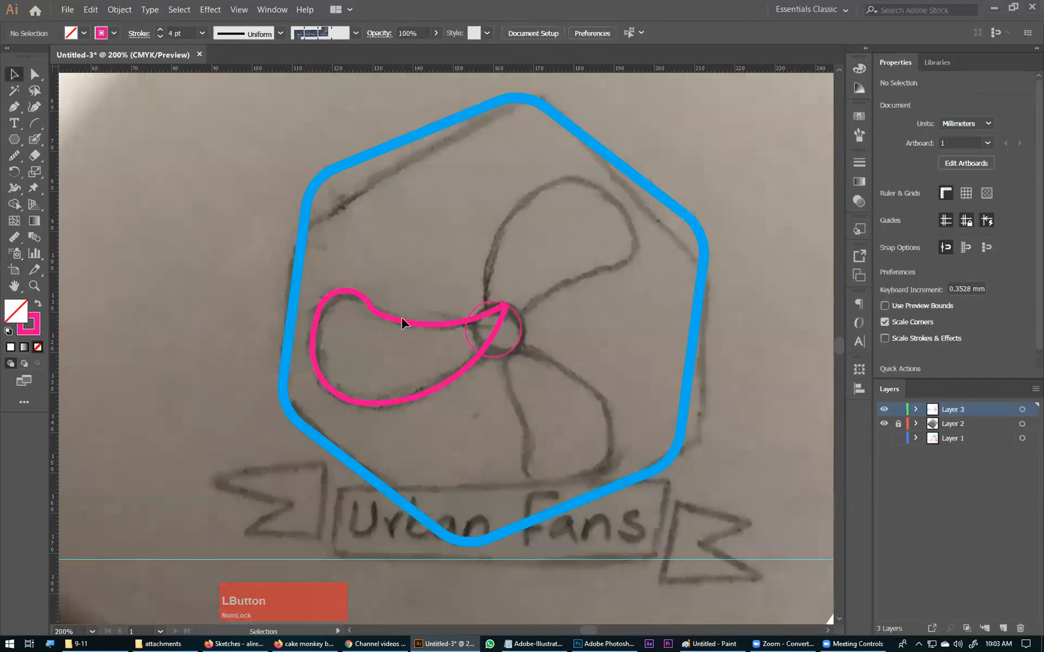
{"action": "double_click", "coordinate": [401, 323]}
{"action": "double_click", "coordinate": [548, 242]}
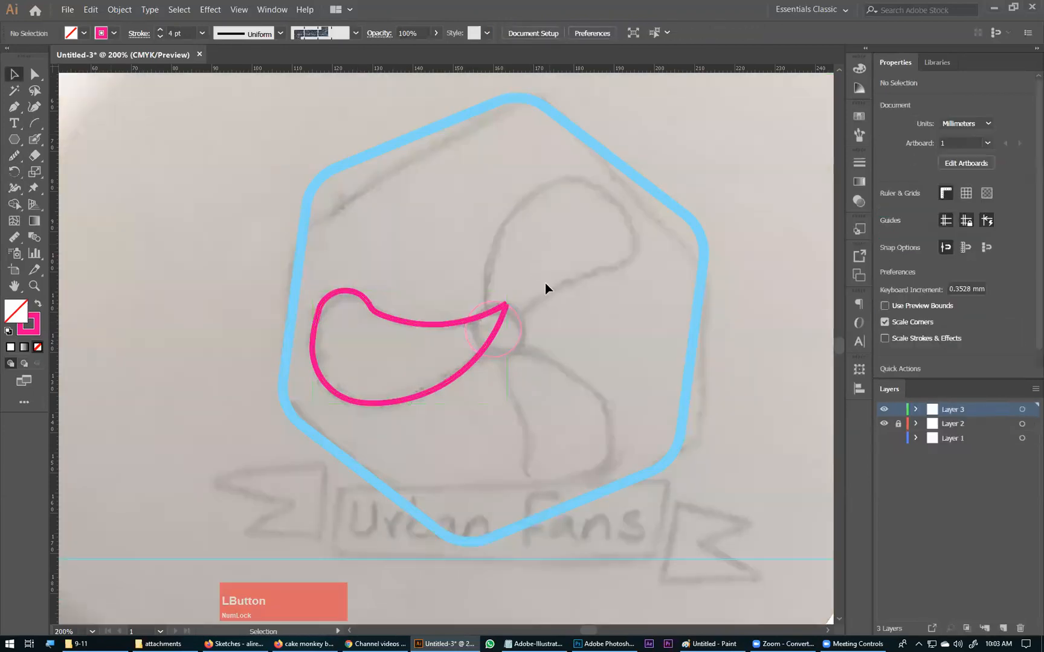
{"action": "left_click", "coordinate": [469, 318]}
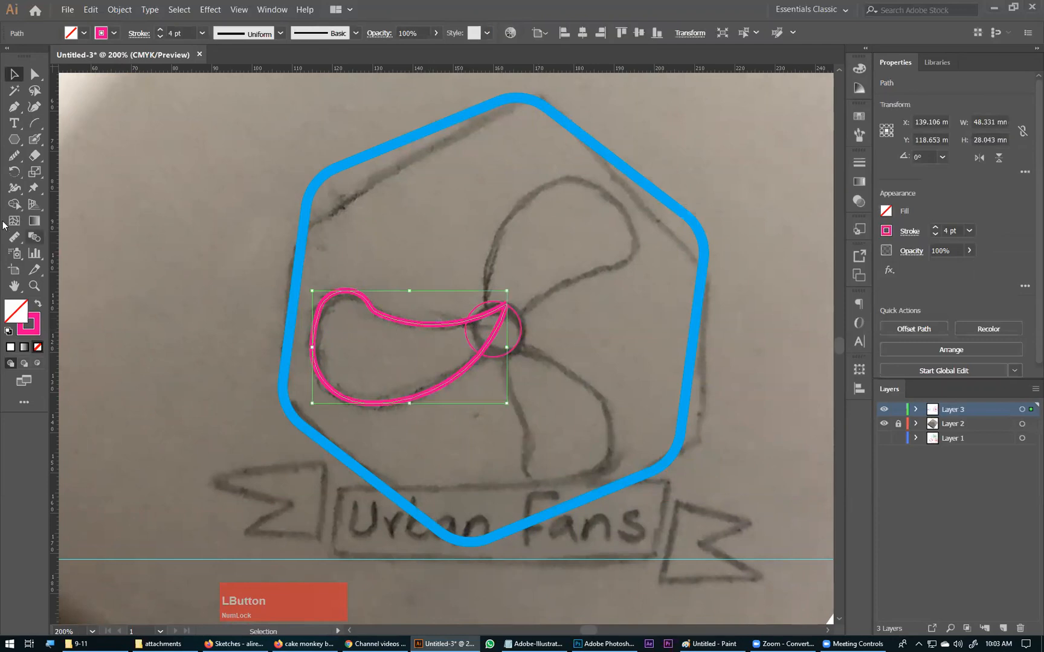
{"action": "double_click", "coordinate": [15, 171]}
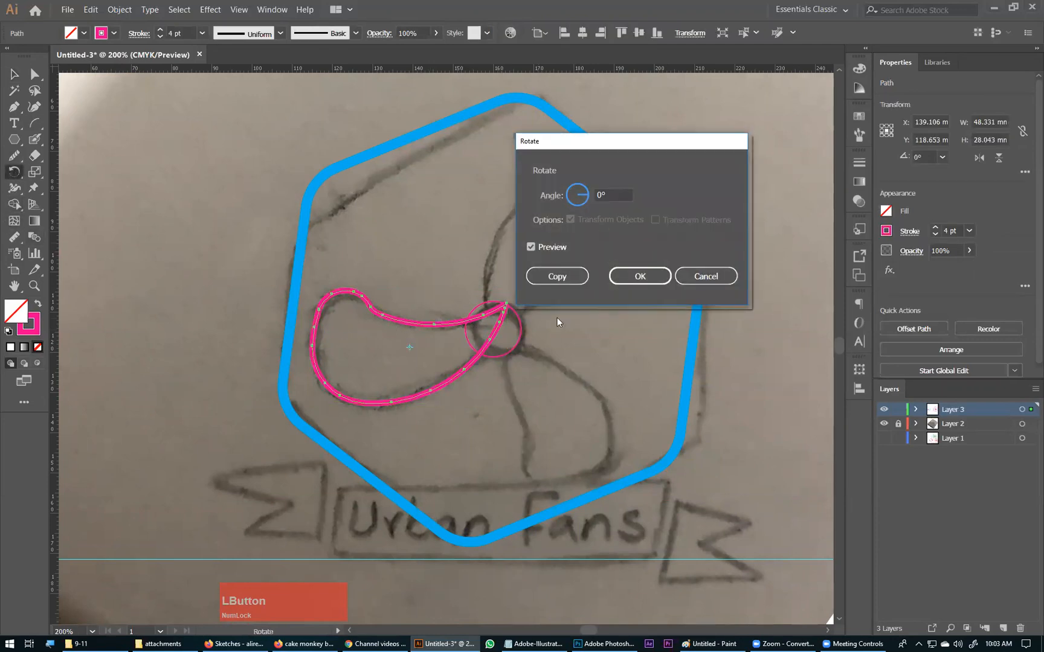
{"action": "left_click", "coordinate": [706, 276]}
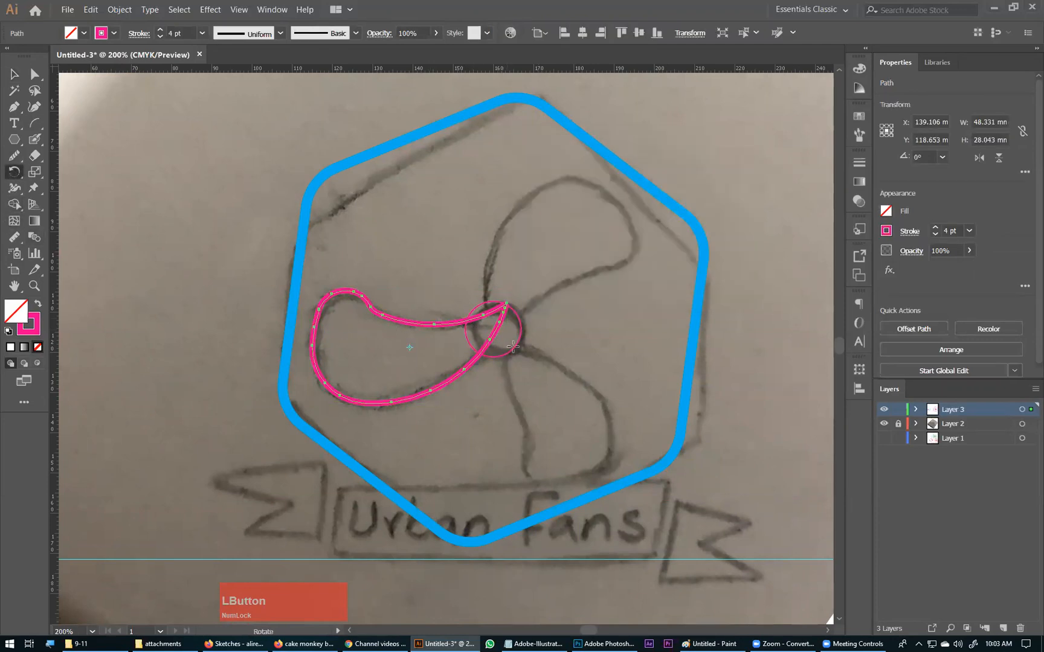
{"action": "key", "text": "ctrl"}
{"action": "key", "text": "ctrl"}
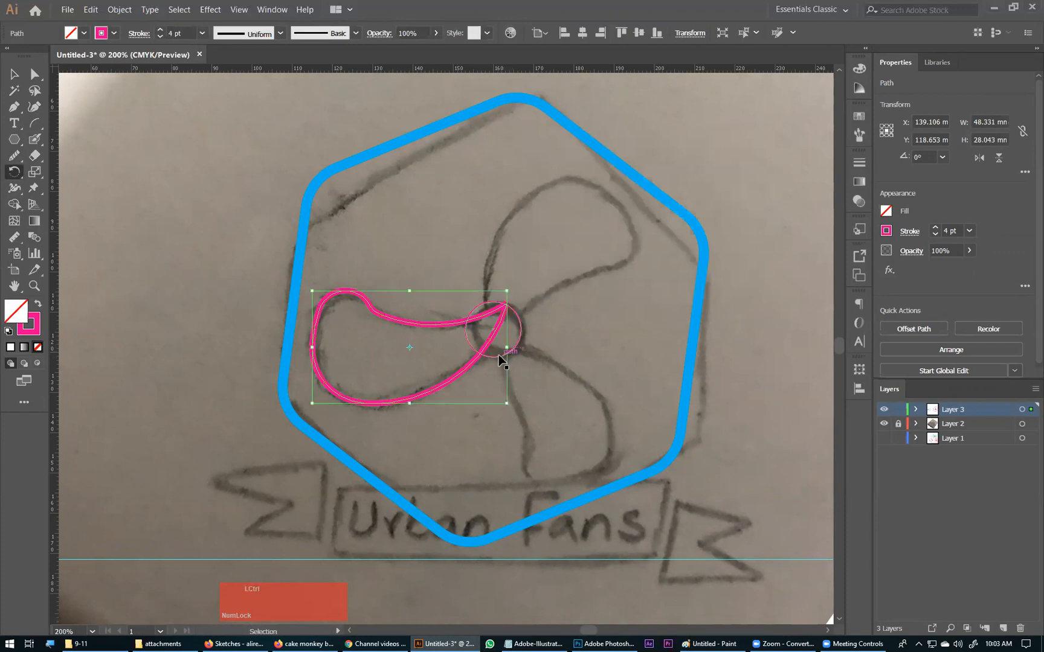
Step: Shift the small hub circle slightly to the right
{"action": "left_click", "coordinate": [489, 356], "text": "ctrl"}
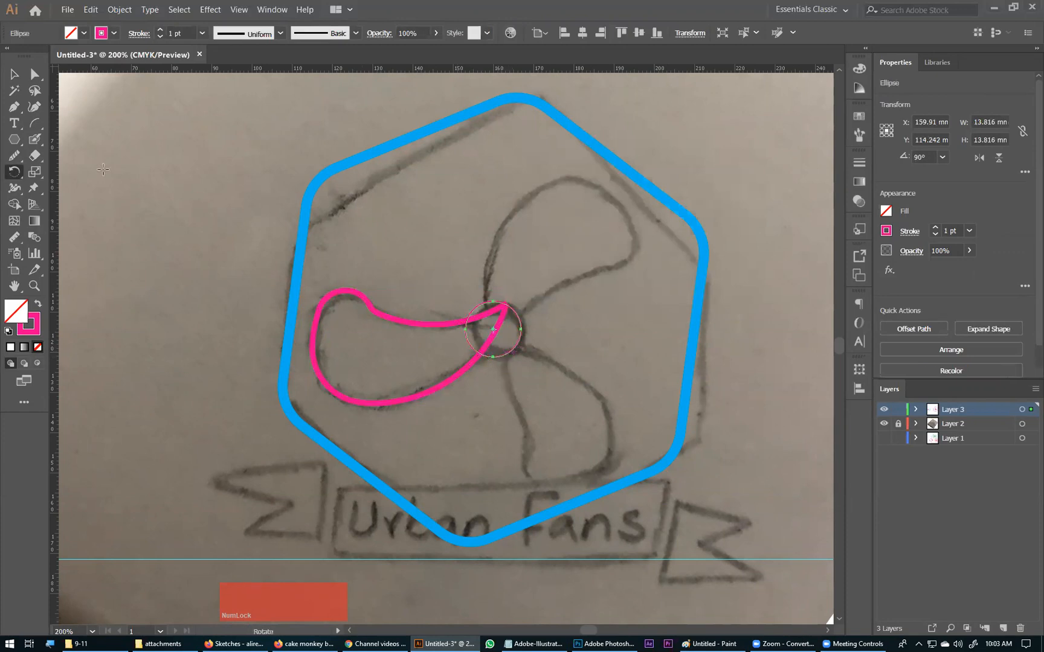
{"action": "left_click", "coordinate": [11, 74]}
{"action": "left_click", "coordinate": [357, 259]}
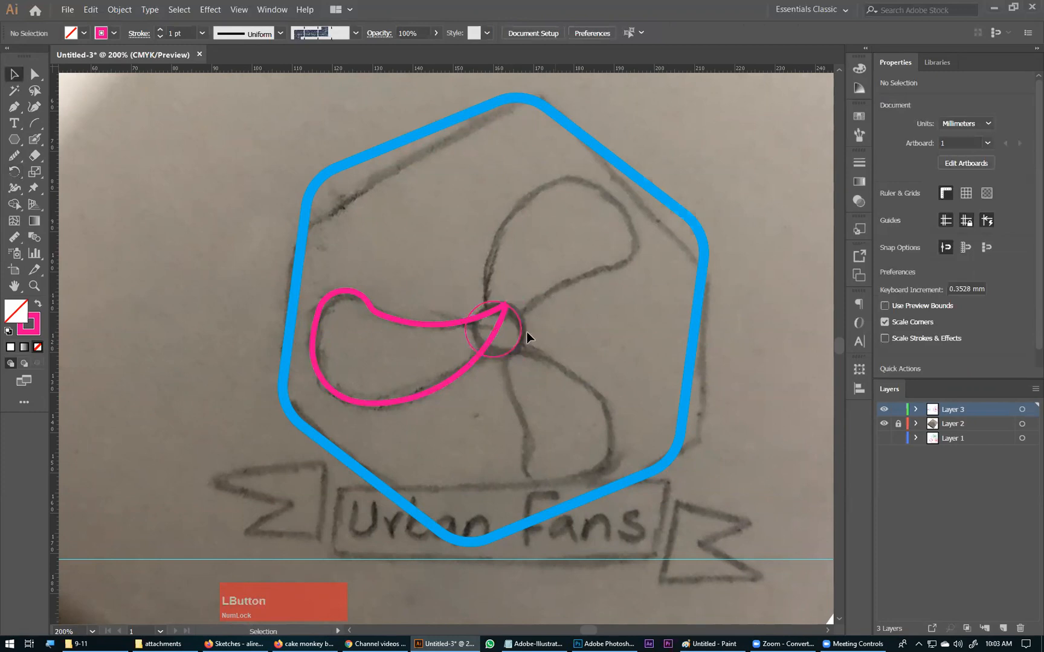
{"action": "left_click_drag", "start_coordinate": [517, 341], "coordinate": [521, 339]}
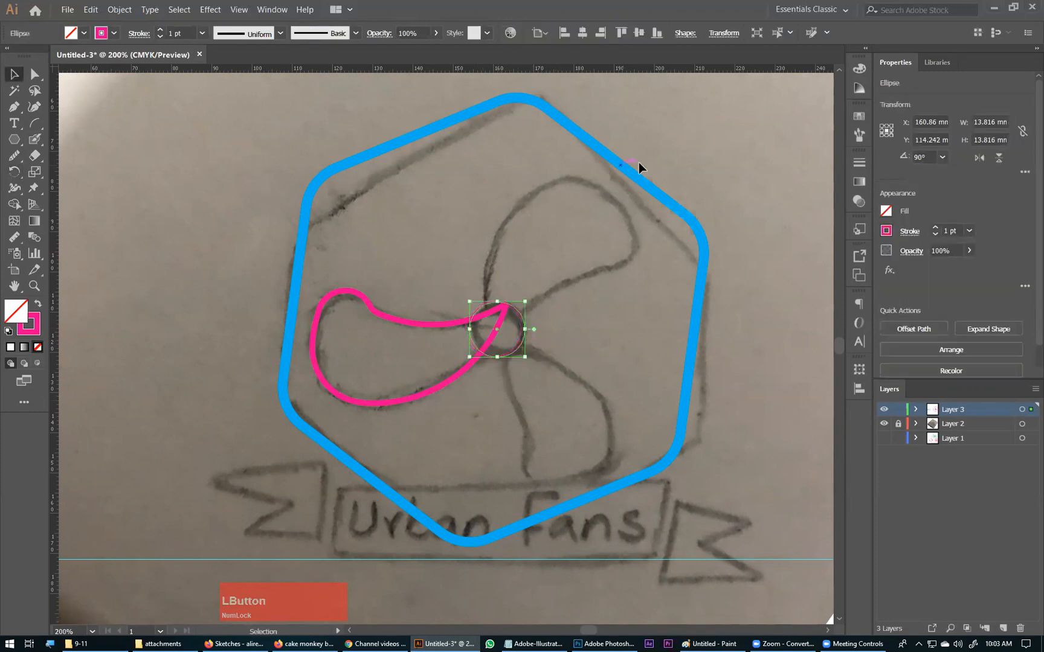
Step: Align the hub circle to the hexagon's horizontal and vertical centre, using the hexagon as the key object
{"action": "left_click", "coordinate": [623, 174]}
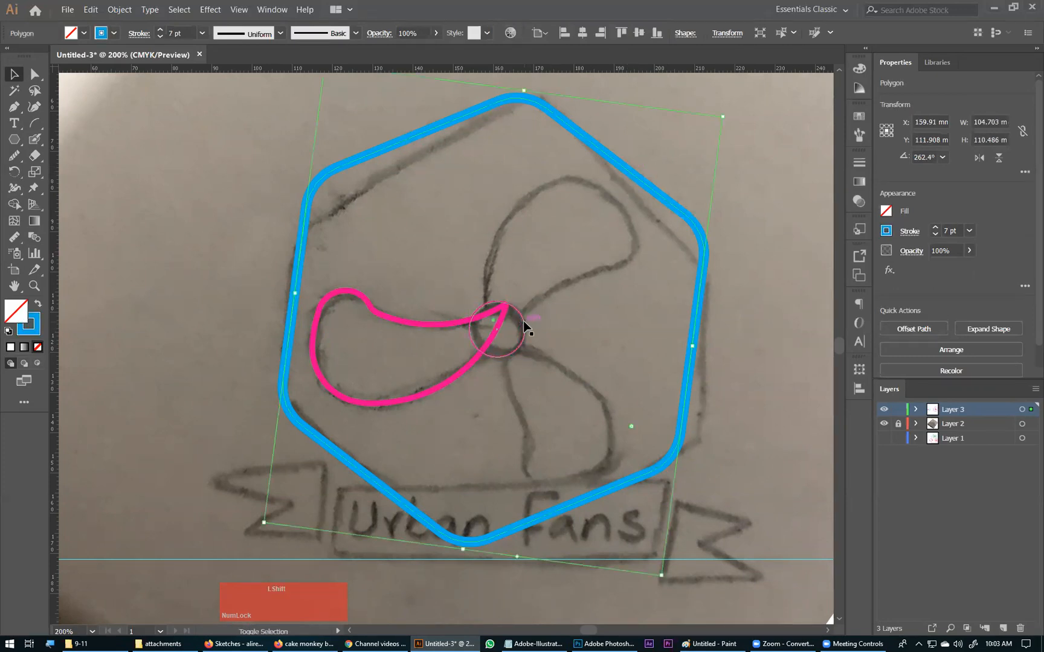
{"action": "left_click", "coordinate": [524, 323], "text": "shift"}
{"action": "left_click", "coordinate": [623, 170]}
{"action": "left_click", "coordinate": [582, 33]}
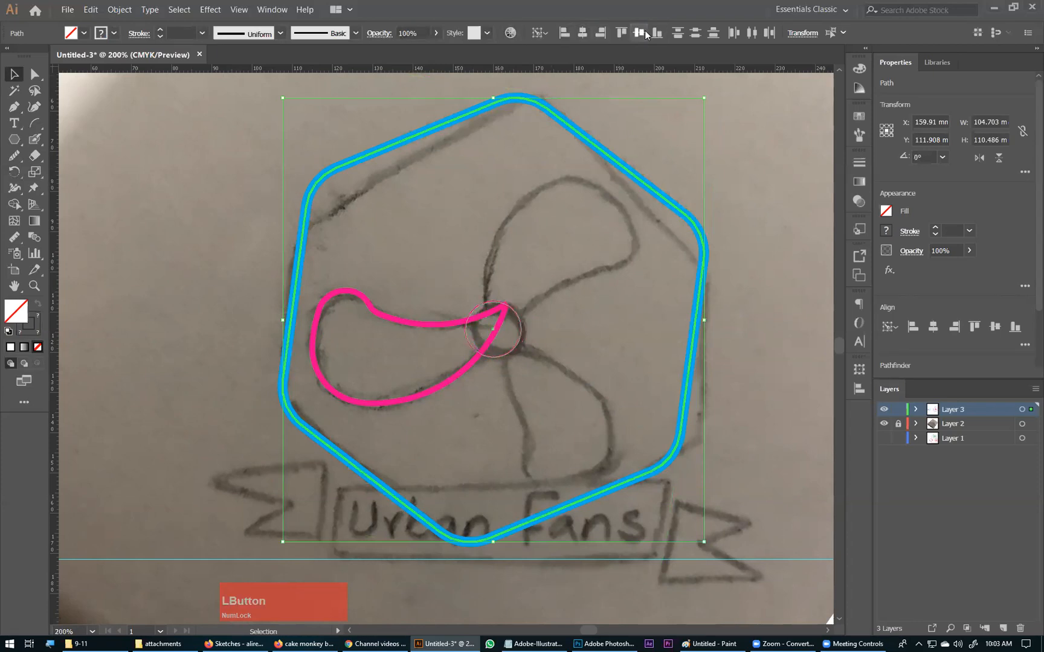
{"action": "left_click", "coordinate": [638, 33]}
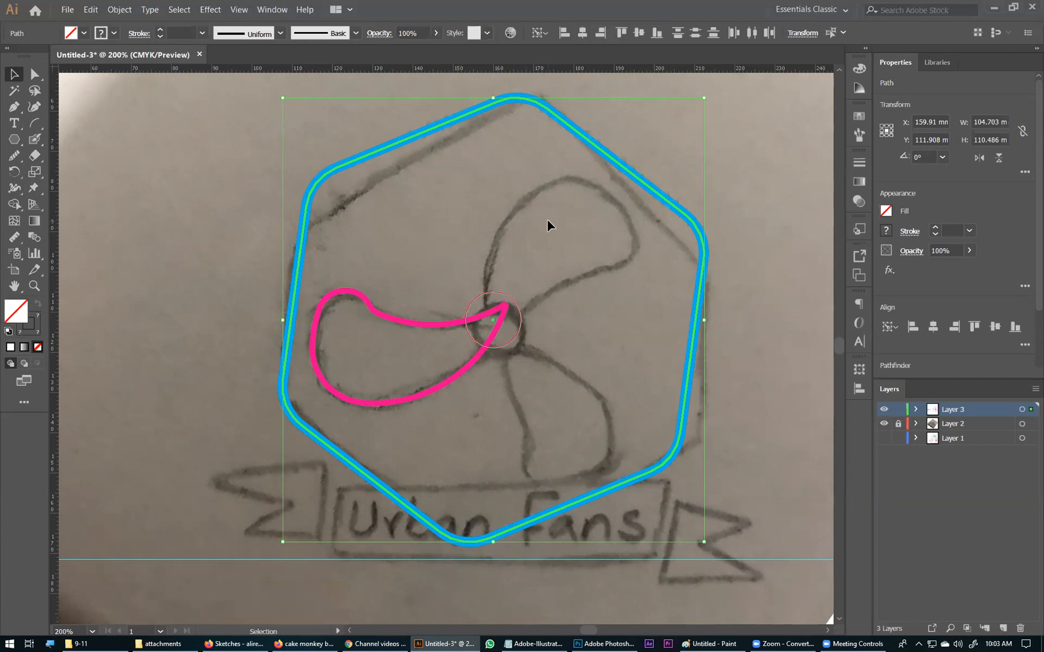
Step: Place a vertical and a horizontal guide crossing at the hub circle's centre
{"action": "left_click", "coordinate": [406, 380]}
{"action": "left_click_drag", "start_coordinate": [406, 379], "coordinate": [481, 347]}
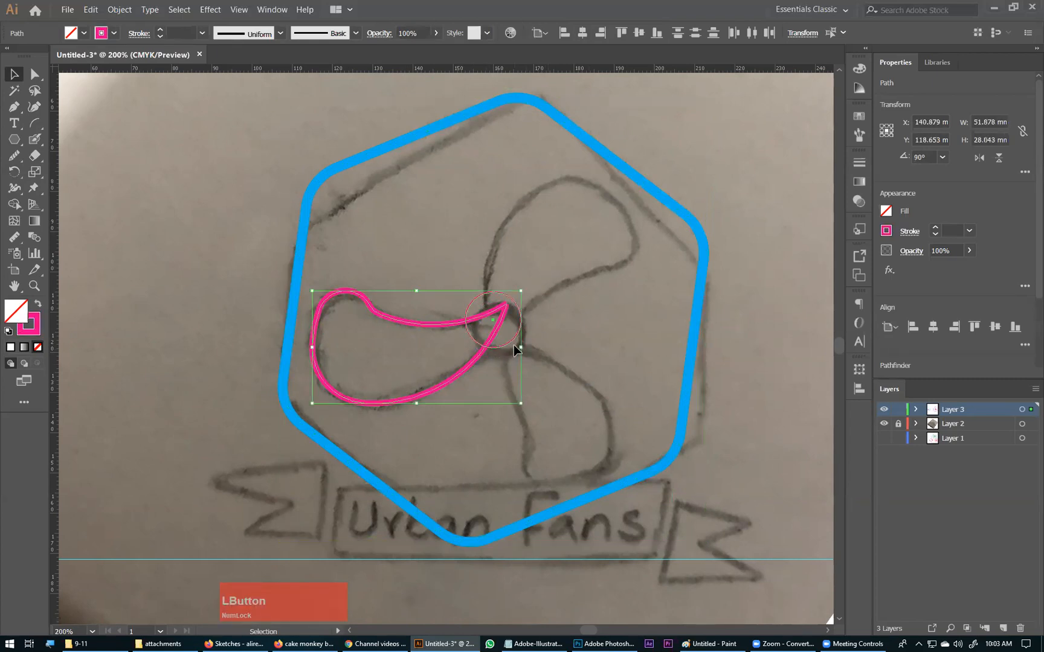
{"action": "left_click", "coordinate": [506, 345]}
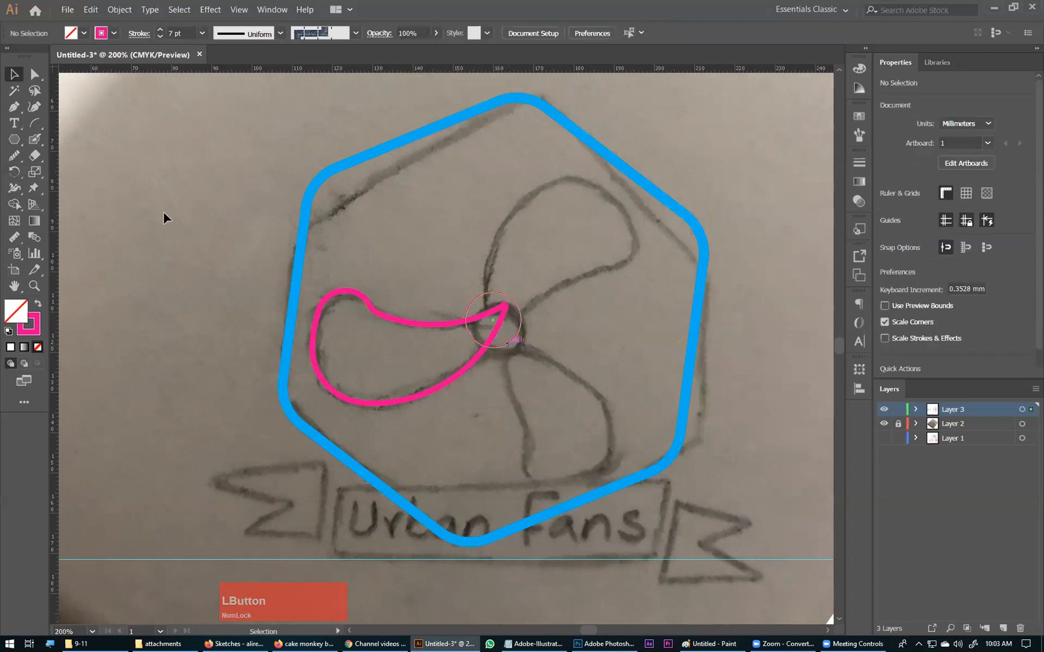
{"action": "left_click_drag", "start_coordinate": [60, 231], "coordinate": [493, 326]}
{"action": "left_click_drag", "start_coordinate": [442, 69], "coordinate": [493, 320]}
Step: Rotate a copy of the fan blade by 360/3 degrees around the guide intersection and repeat the transformation for a third blade
{"action": "left_click", "coordinate": [414, 363]}
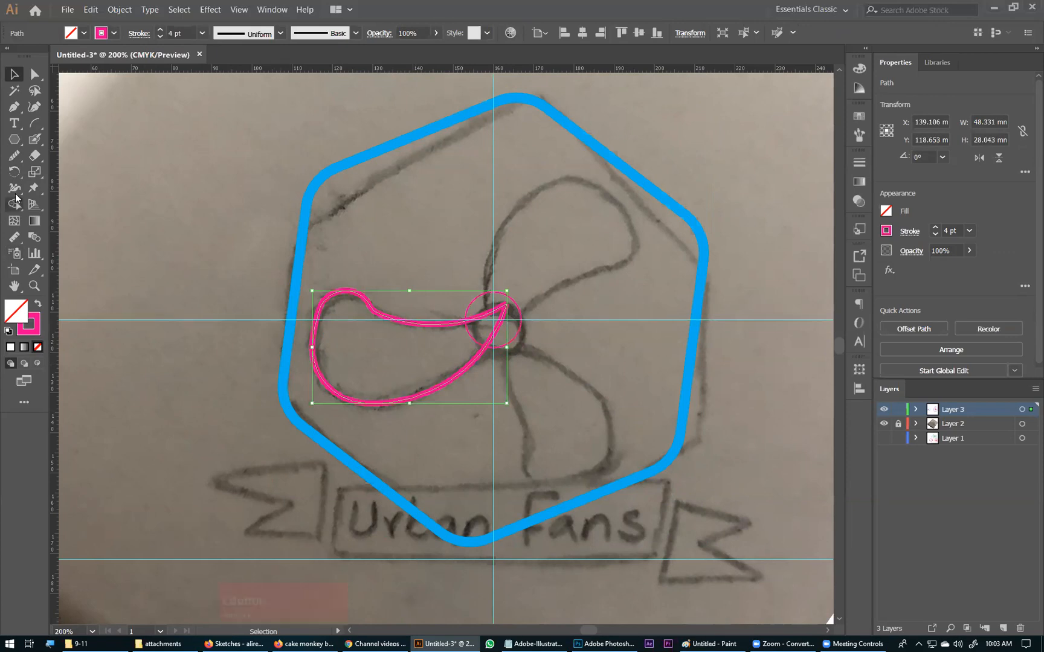
{"action": "left_click", "coordinate": [14, 172]}
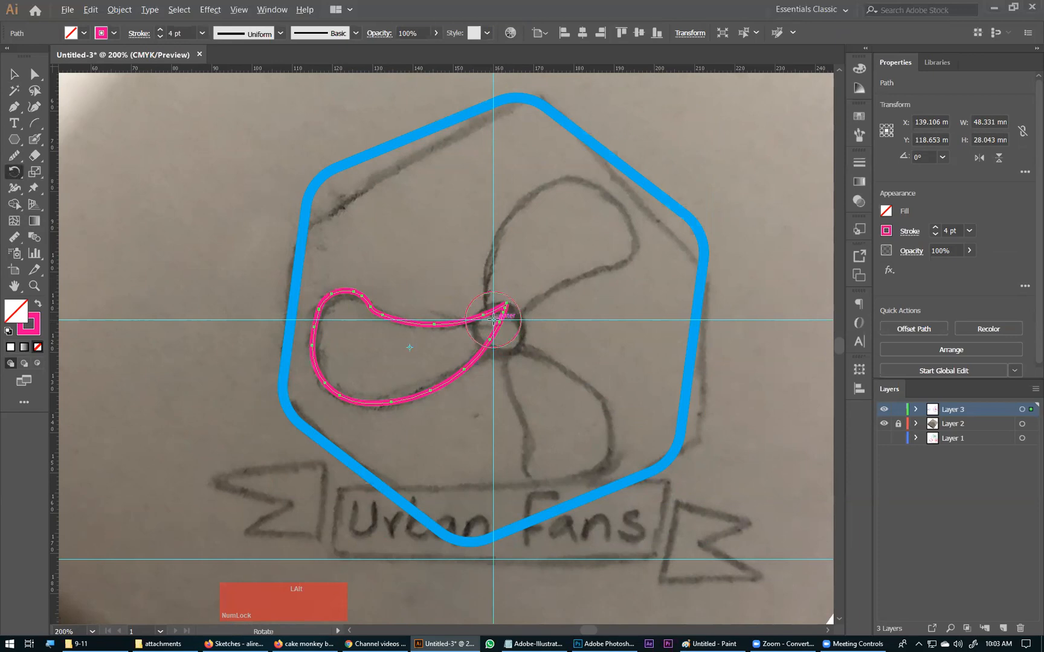
{"action": "left_click", "coordinate": [493, 320], "text": "alt"}
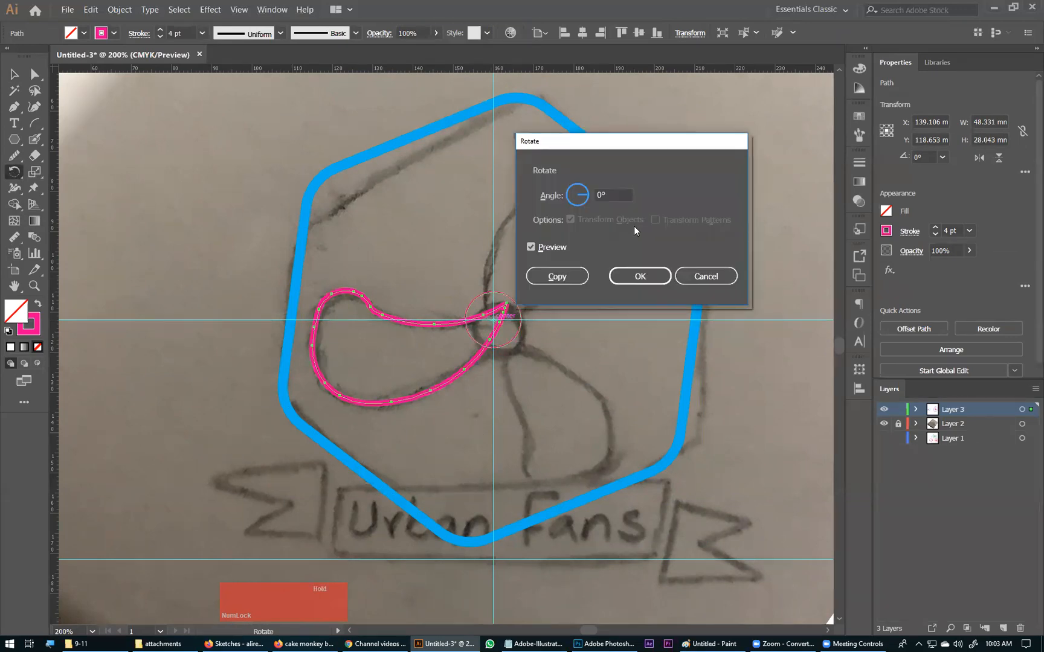
{"action": "left_click", "coordinate": [564, 205]}
{"action": "type", "text": "360/"}
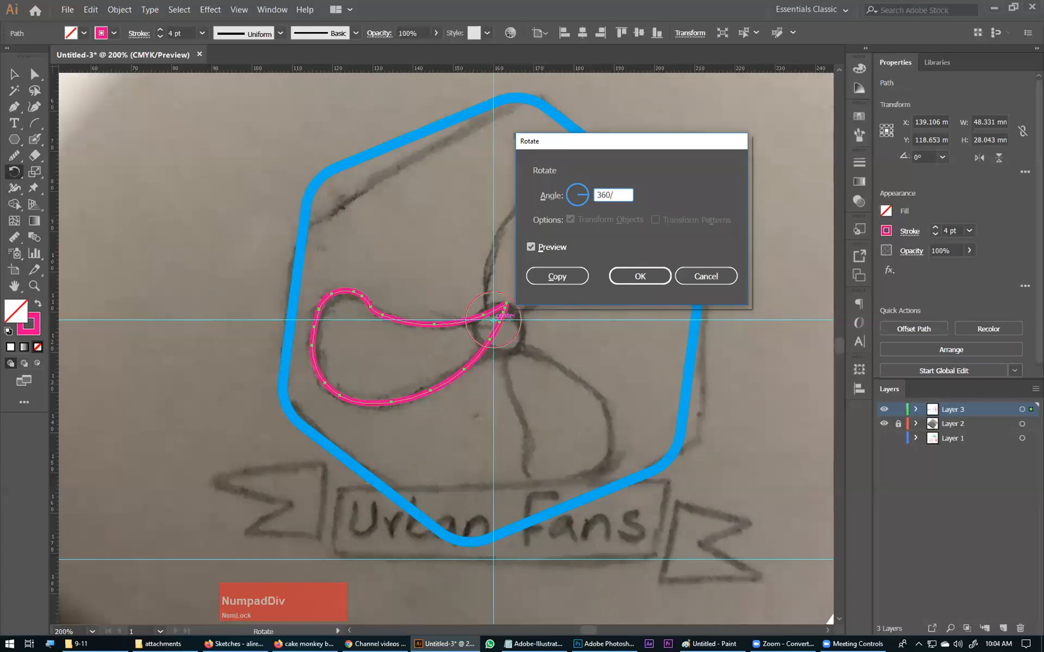
{"action": "type", "text": "3"}
{"action": "left_click", "coordinate": [564, 246]}
{"action": "left_click", "coordinate": [560, 247]}
{"action": "left_click", "coordinate": [557, 277]}
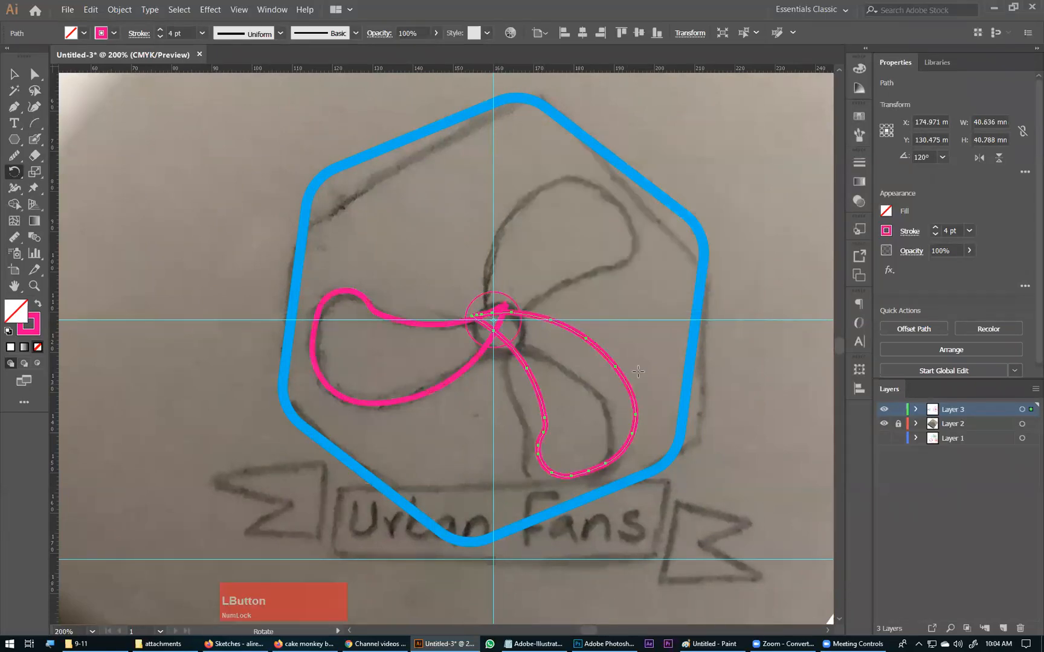
{"action": "key", "text": "ctrl+d"}
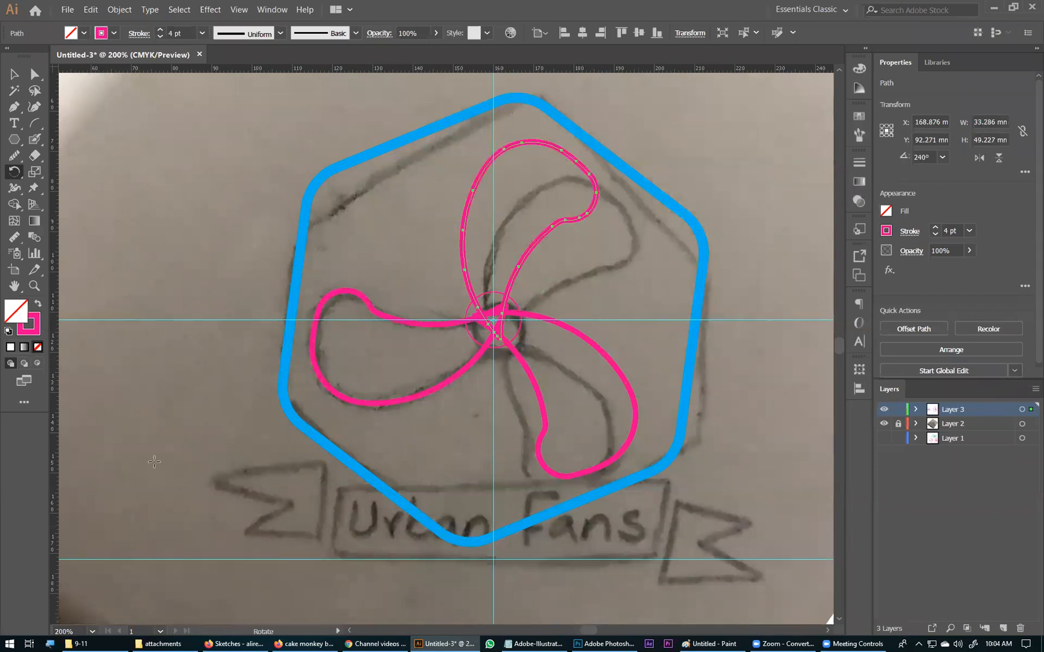
Step: Hide Layer 2, which holds the sketch photo
{"action": "left_click", "coordinate": [13, 74]}
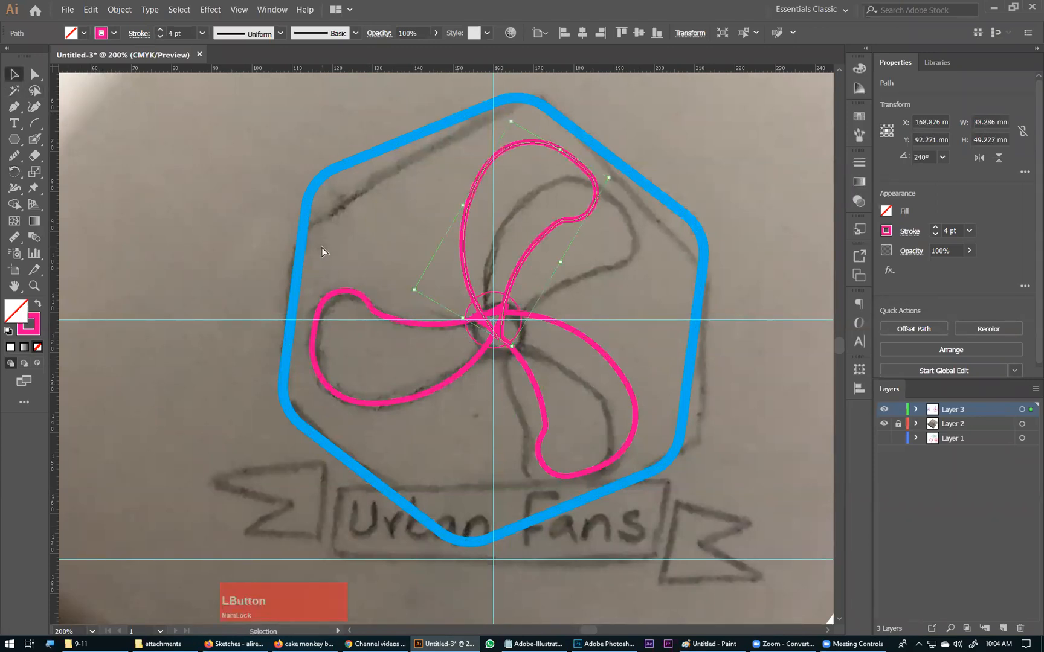
{"action": "key", "text": "ctrl+KP_Subtract"}
{"action": "key", "text": "ctrl+KP_Subtract"}
{"action": "key", "text": "space"}
{"action": "left_click_drag", "start_coordinate": [408, 356], "coordinate": [393, 284]}
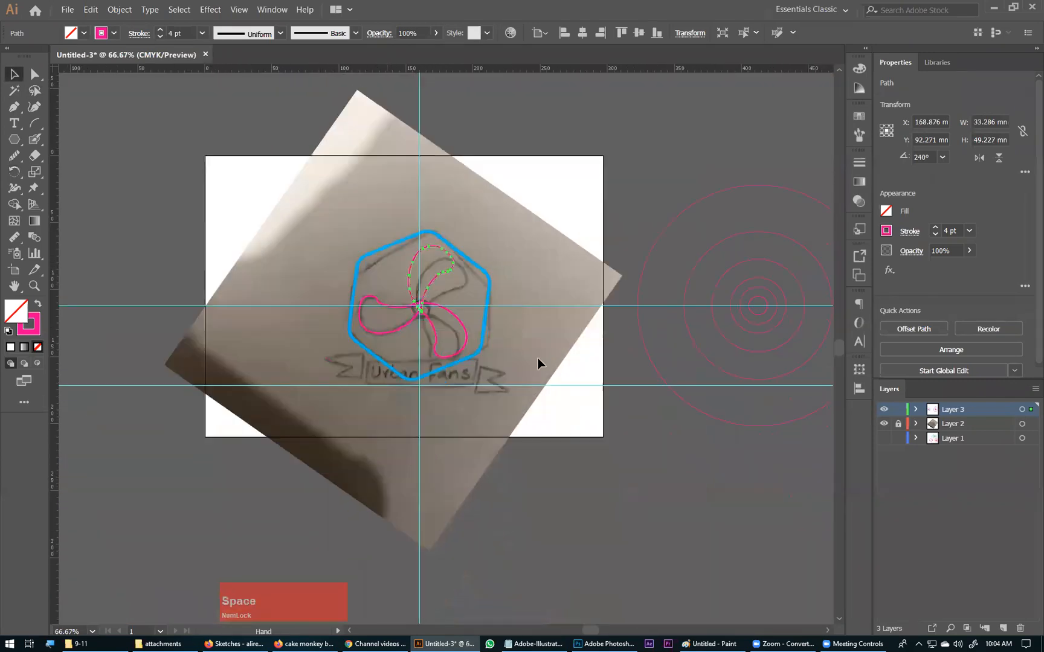
{"action": "left_click", "coordinate": [885, 425]}
Step: Swap fill and stroke on the hub circle and the upper fan blade, making both solid pink
{"action": "key", "text": "ctrl+space"}
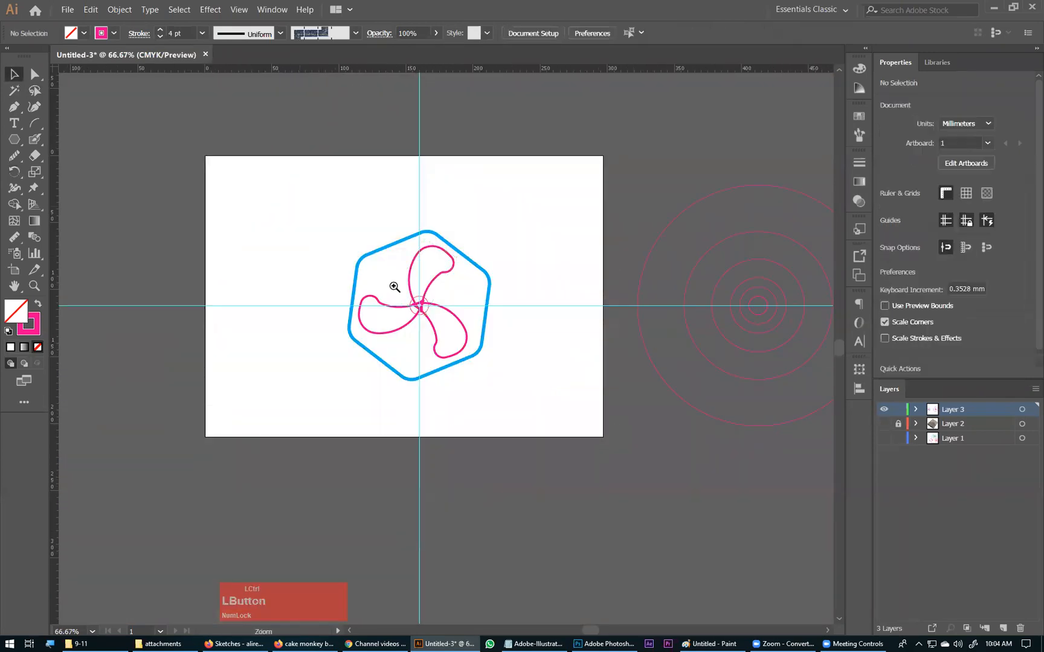
{"action": "left_click_drag", "start_coordinate": [310, 214], "coordinate": [466, 396]}
{"action": "left_click", "coordinate": [507, 382]}
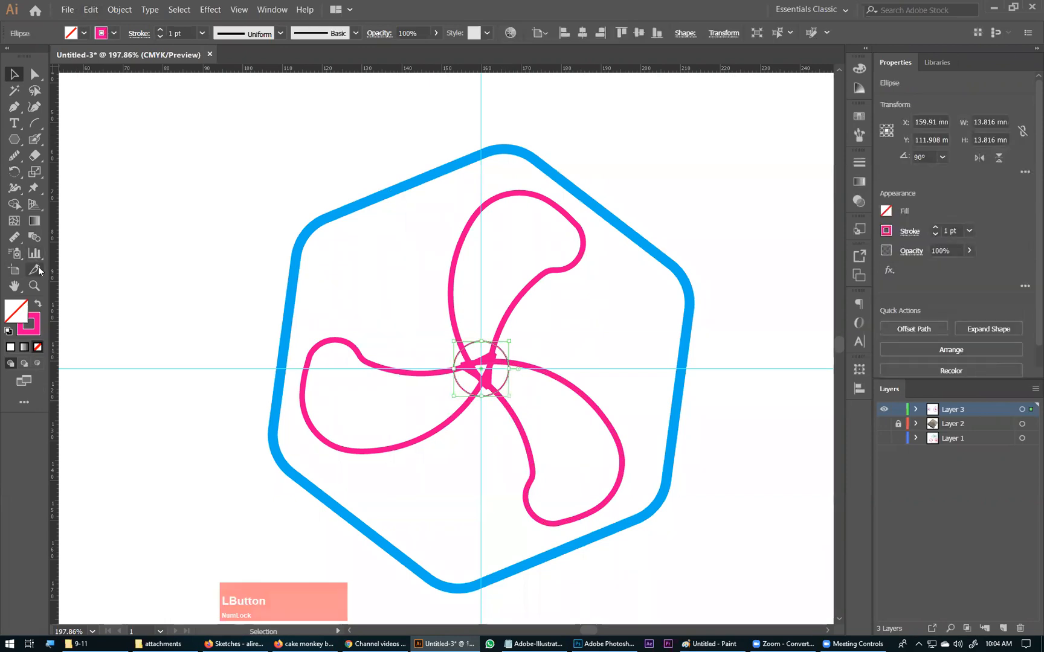
{"action": "left_click", "coordinate": [38, 304]}
{"action": "left_click", "coordinate": [519, 304]}
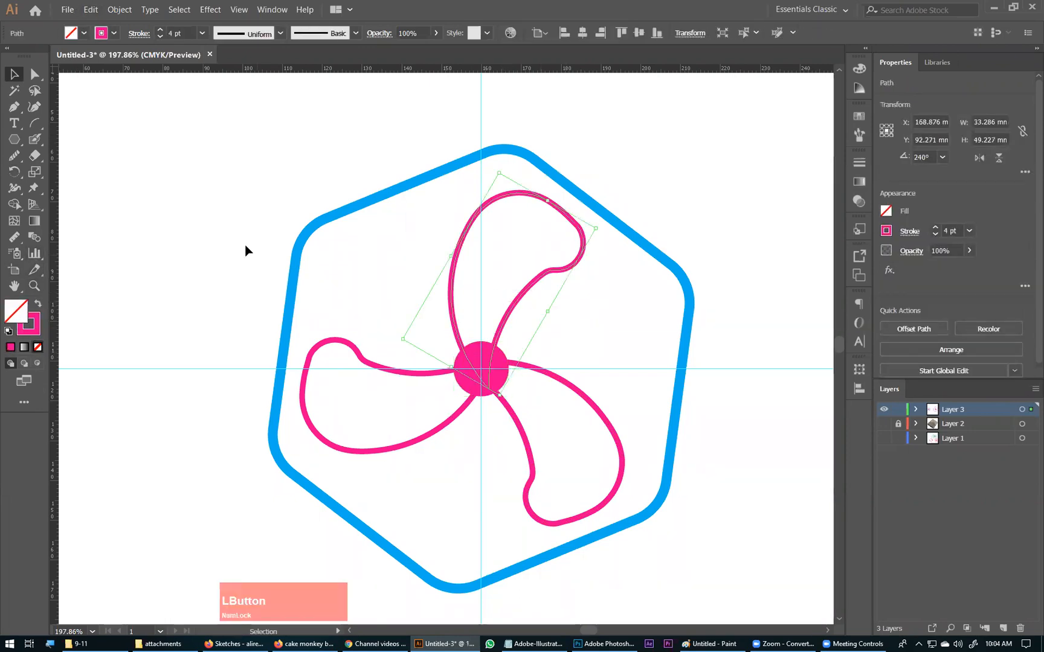
{"action": "left_click", "coordinate": [38, 304]}
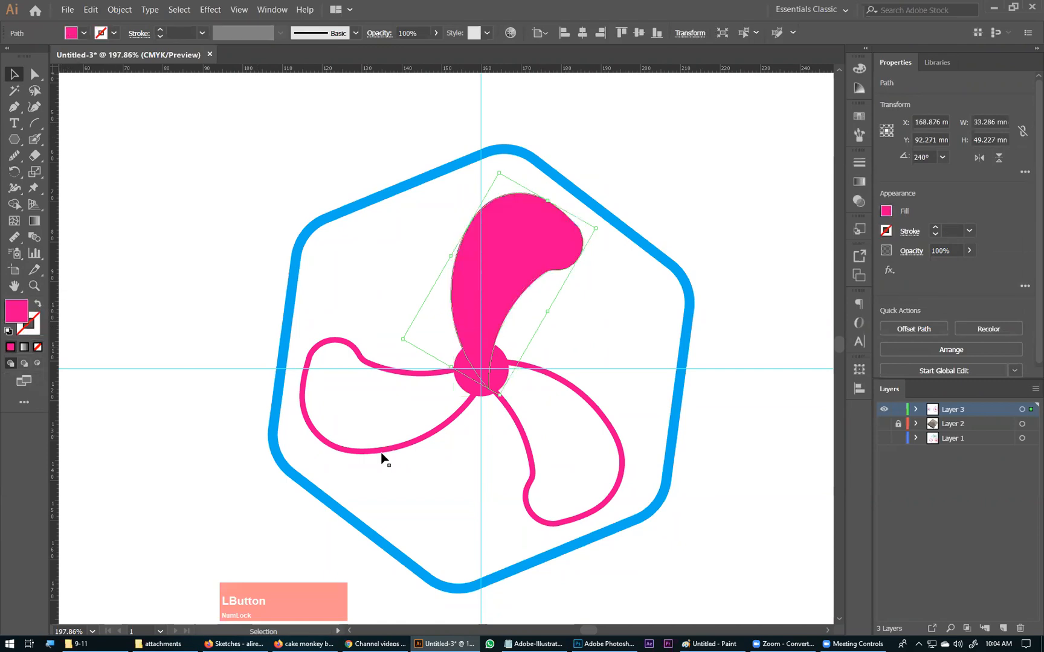
Step: Swap fill and stroke on the two lower fan blades, making both solid pink without an outline
{"action": "left_click", "coordinate": [373, 449]}
{"action": "left_click", "coordinate": [531, 477], "text": "shift"}
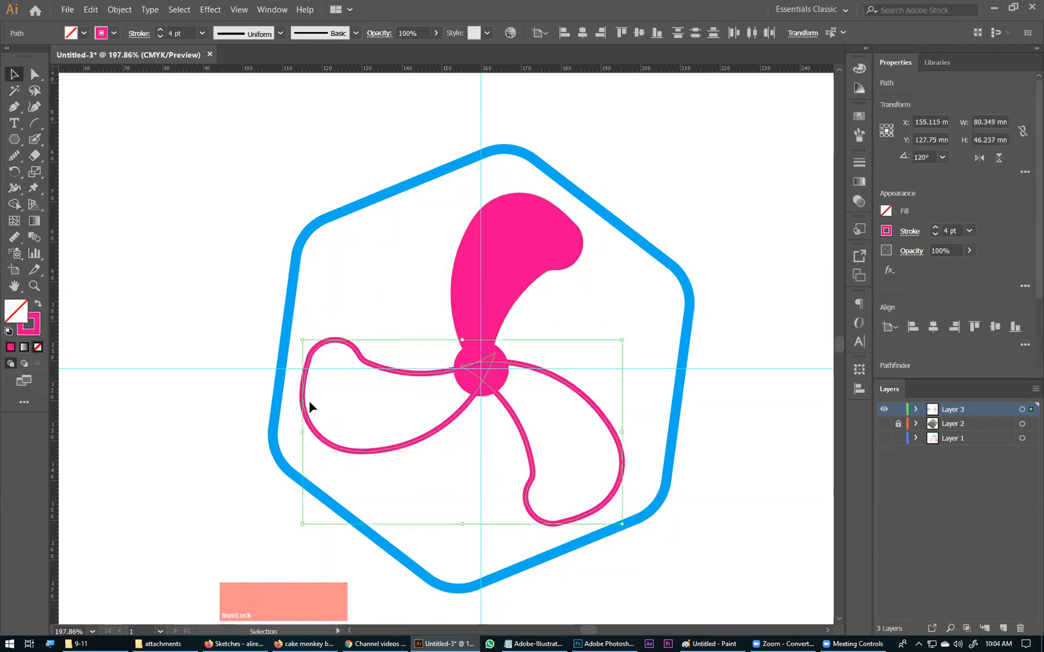
{"action": "left_click", "coordinate": [38, 304]}
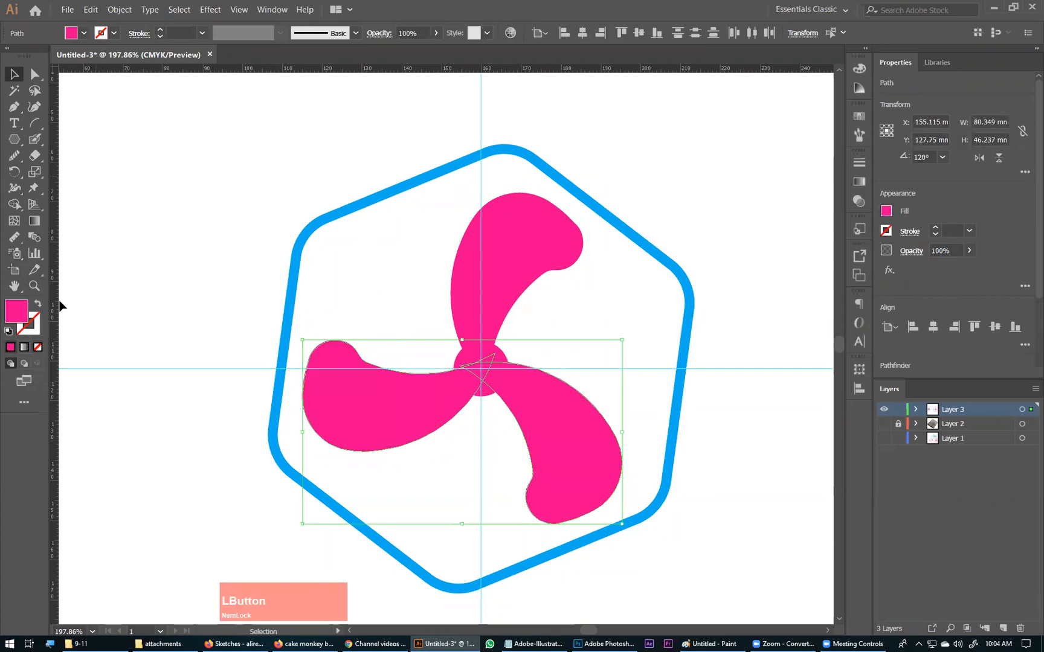
{"action": "left_click", "coordinate": [177, 182]}
{"action": "key", "text": "ctrl+minus"}
{"action": "key", "text": "ctrl+minus"}
{"action": "key", "text": "ctrl+minus"}
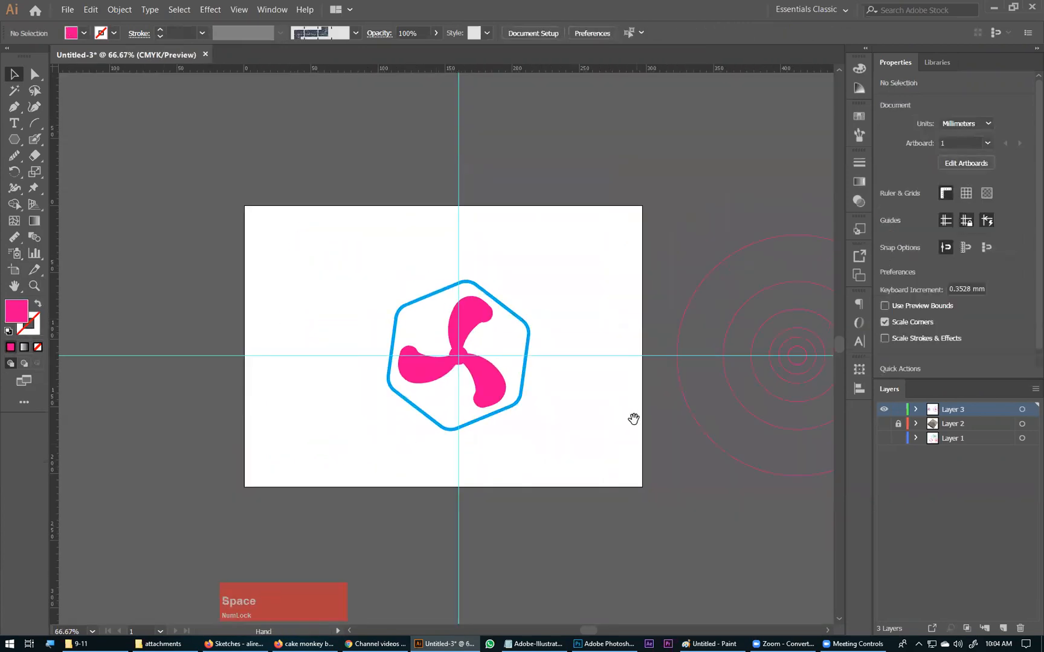
Step: Centre the blue hexagon on the hub circle and rotate it upright to an angle of 150°
{"action": "left_click_drag", "start_coordinate": [633, 419], "coordinate": [614, 365]}
{"action": "left_click", "coordinate": [440, 299]}
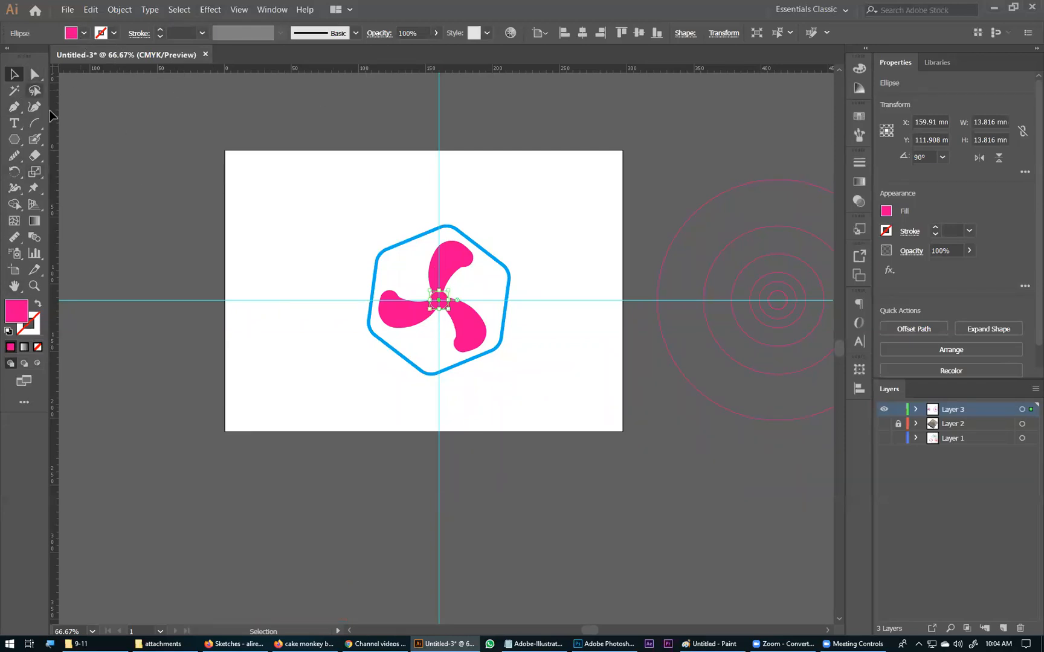
{"action": "left_click", "coordinate": [490, 260]}
{"action": "left_click_drag", "start_coordinate": [321, 160], "coordinate": [533, 438]}
{"action": "left_click_drag", "start_coordinate": [589, 210], "coordinate": [511, 565]}
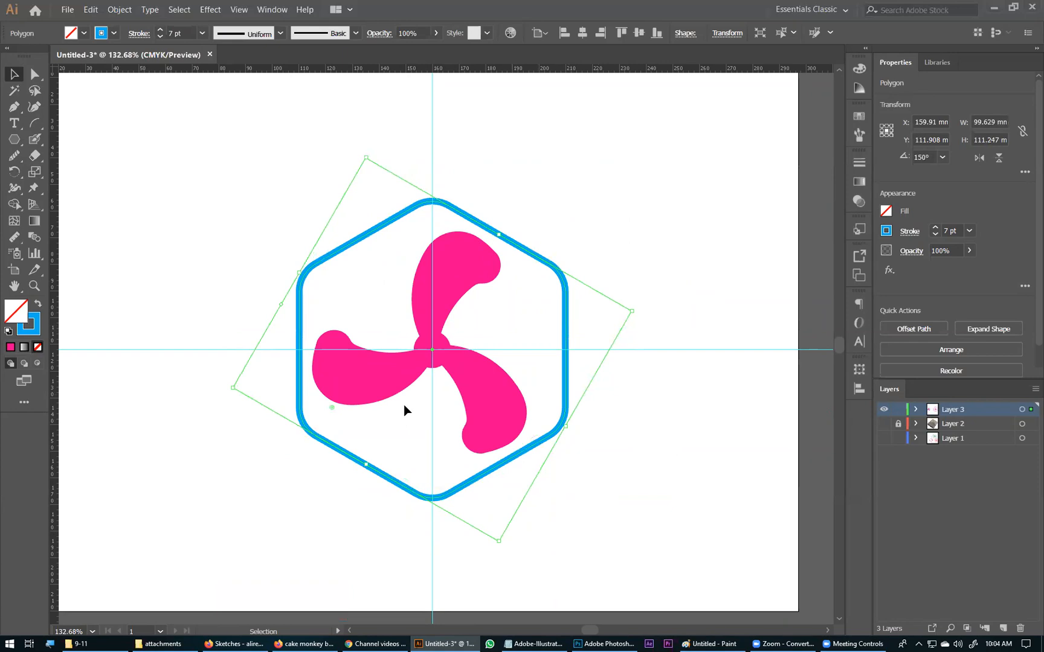
Step: Place a horizontal guide above the hub, and rotate the blades and hub slightly counterclockwise as one group
{"action": "left_click_drag", "start_coordinate": [287, 68], "coordinate": [299, 295]}
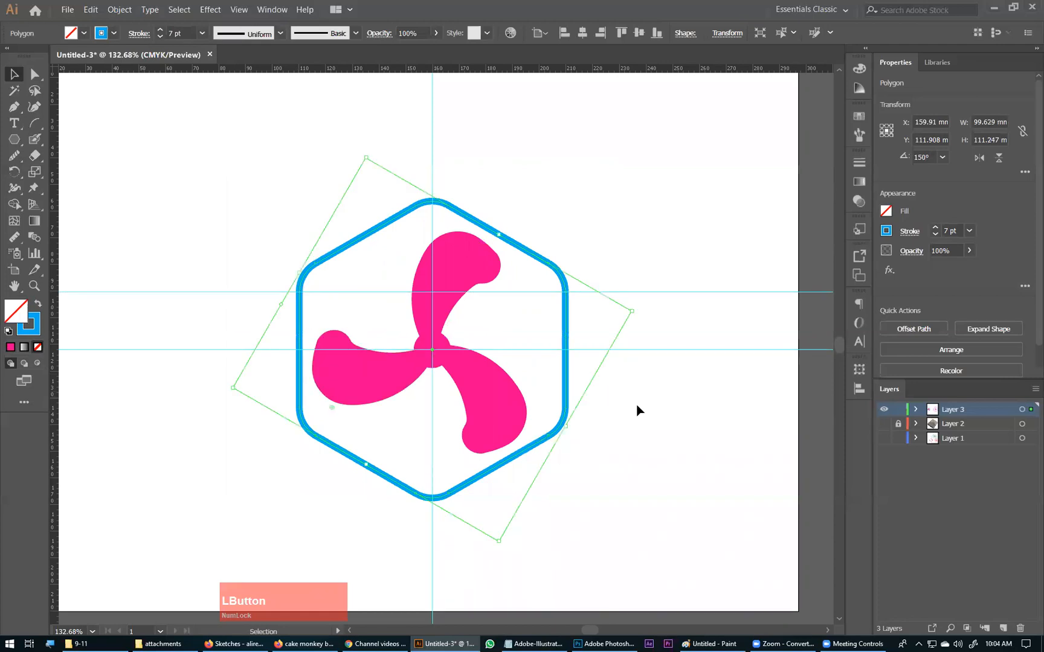
{"action": "left_click", "coordinate": [622, 319]}
{"action": "left_click", "coordinate": [441, 275]}
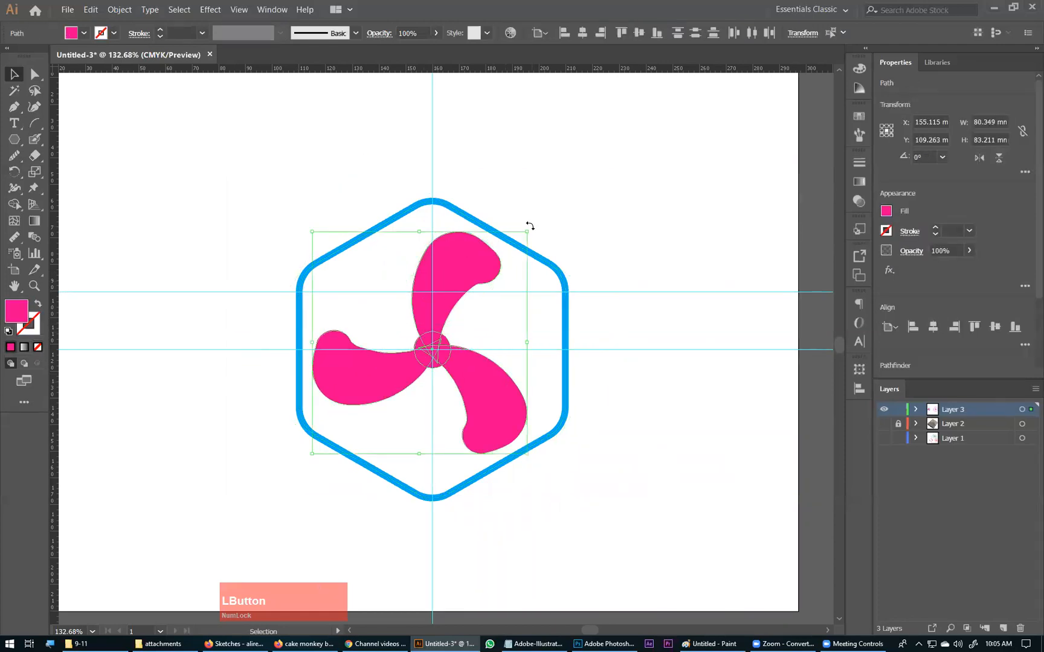
{"action": "mouse_move", "coordinate": [529, 225]}
{"action": "left_mouse_down"}
{"action": "mouse_move", "coordinate": [529, 210]}
{"action": "mouse_move", "coordinate": [532, 221]}
{"action": "mouse_move", "coordinate": [516, 210]}
{"action": "left_mouse_up"}
{"action": "key", "text": "ctrl"}
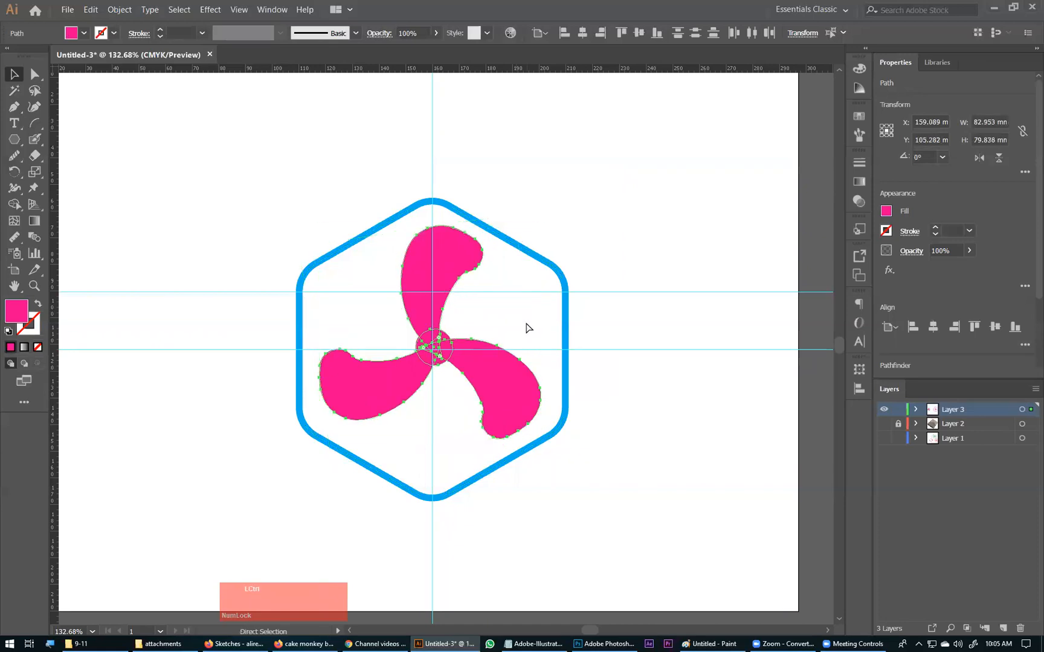
Step: Centre the fan group horizontally within the hexagon, using the hexagon as the key object
{"action": "left_click_drag", "start_coordinate": [579, 217], "coordinate": [390, 401]}
{"action": "left_click", "coordinate": [430, 369]}
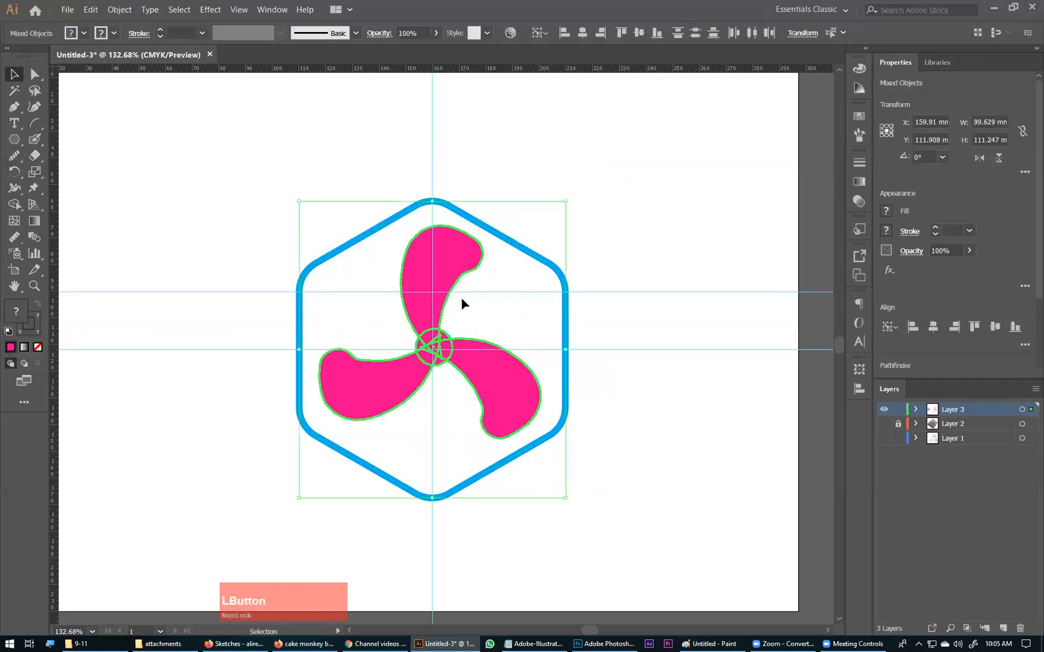
{"action": "left_click", "coordinate": [524, 248]}
{"action": "left_click_drag", "start_coordinate": [593, 221], "coordinate": [470, 322]}
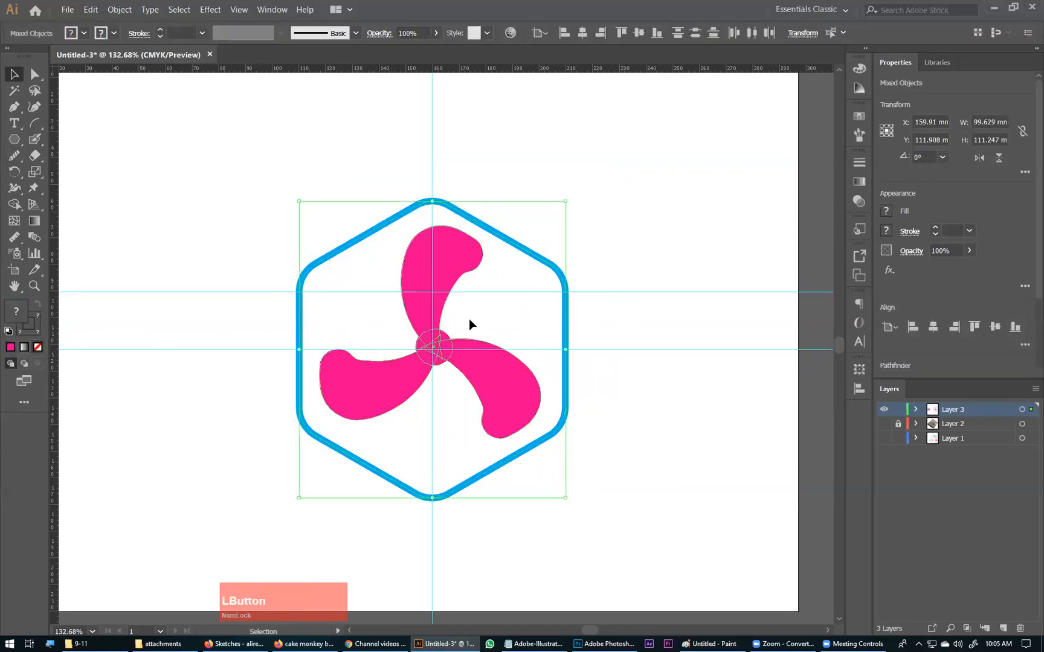
{"action": "left_click", "coordinate": [539, 258]}
{"action": "left_click", "coordinate": [582, 33]}
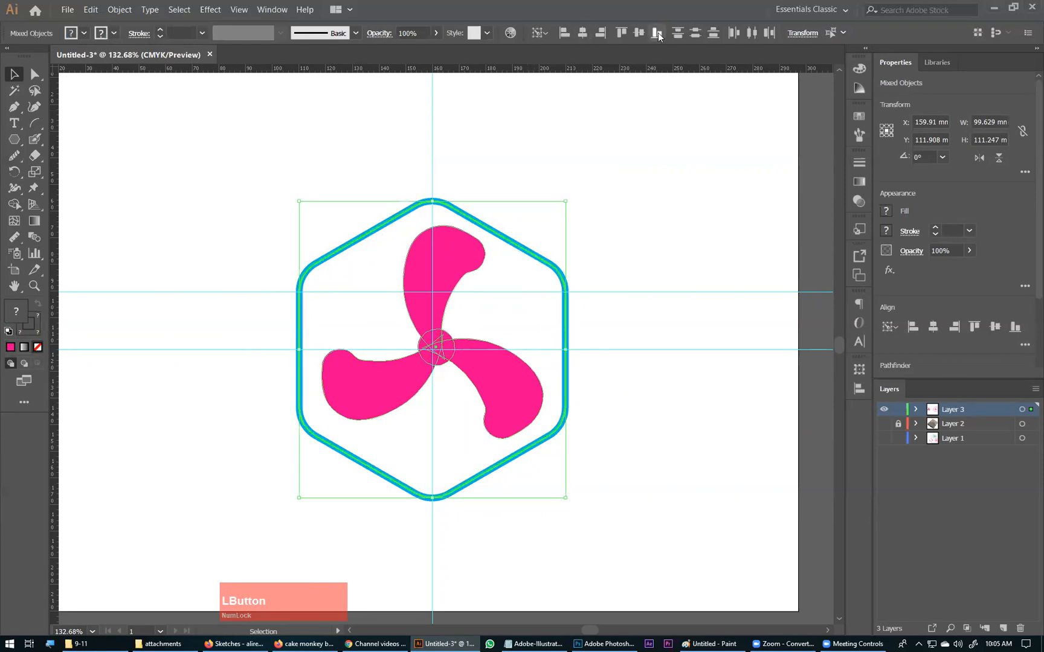
Step: Try to centre the fan group vertically against the hexagon
{"action": "left_click", "coordinate": [638, 32]}
{"action": "left_click", "coordinate": [647, 166]}
{"action": "key", "text": "z"}
{"action": "left_click", "coordinate": [631, 272]}
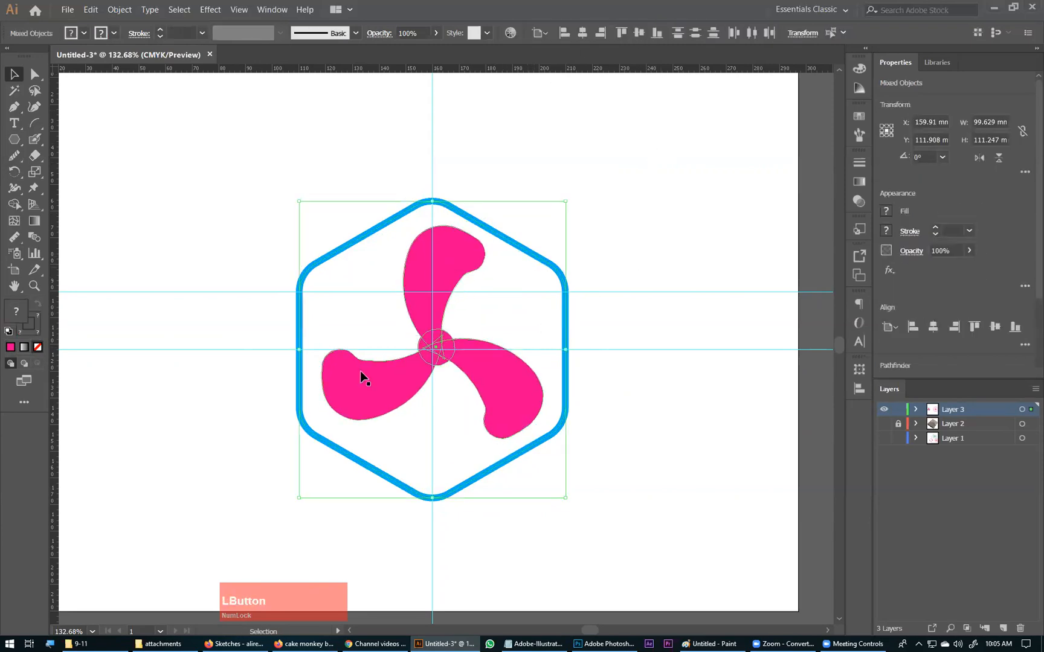
Step: Nudge the fan group left and down to X 158.499 mm and Y 105.987 mm, placing its hub on the guide intersection
{"action": "left_click", "coordinate": [566, 332]}
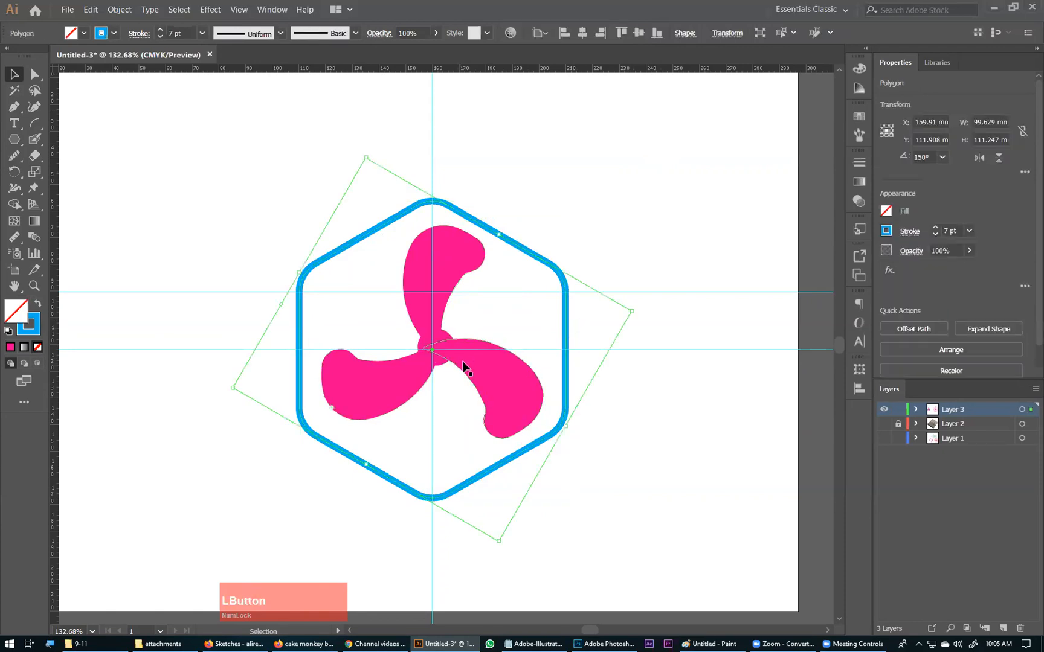
{"action": "left_click", "coordinate": [487, 397]}
{"action": "key", "text": "Left"}
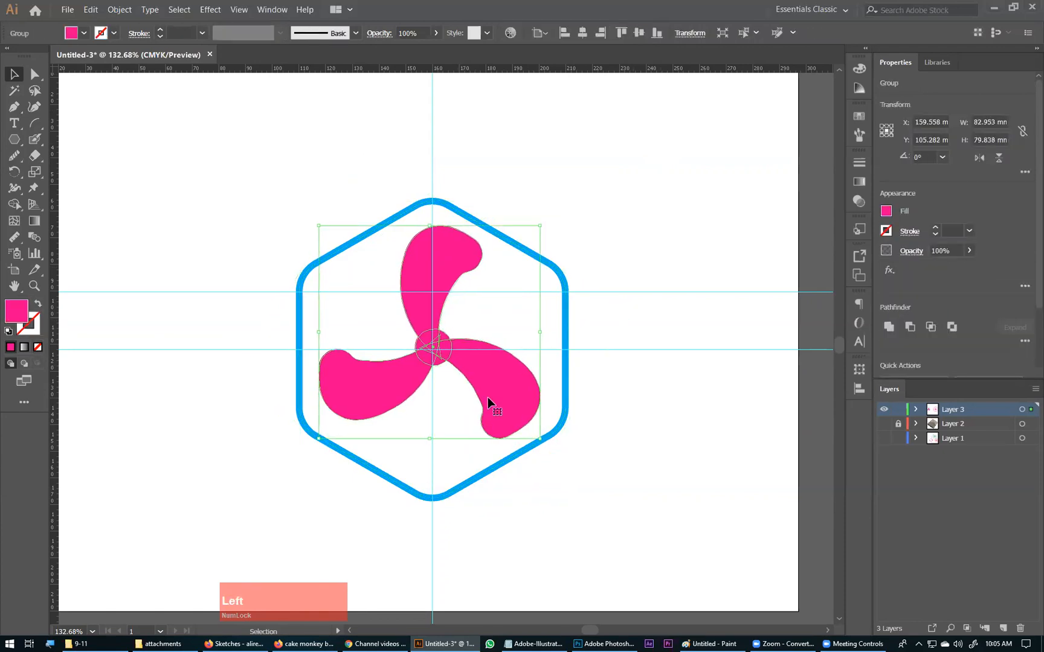
{"action": "key", "text": "Down"}
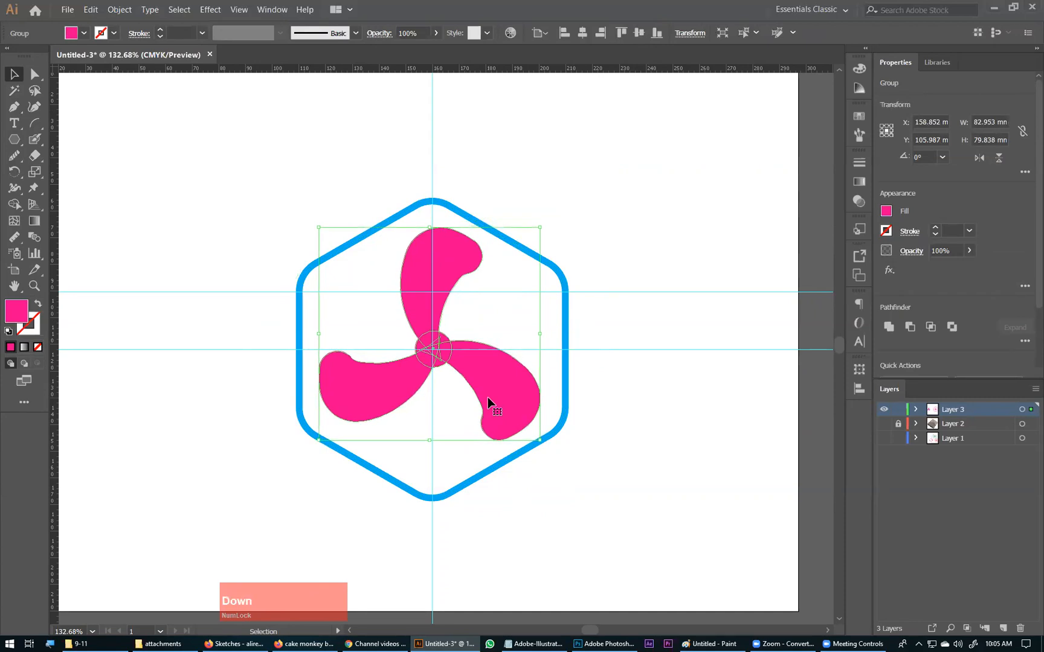
{"action": "key", "text": "Left"}
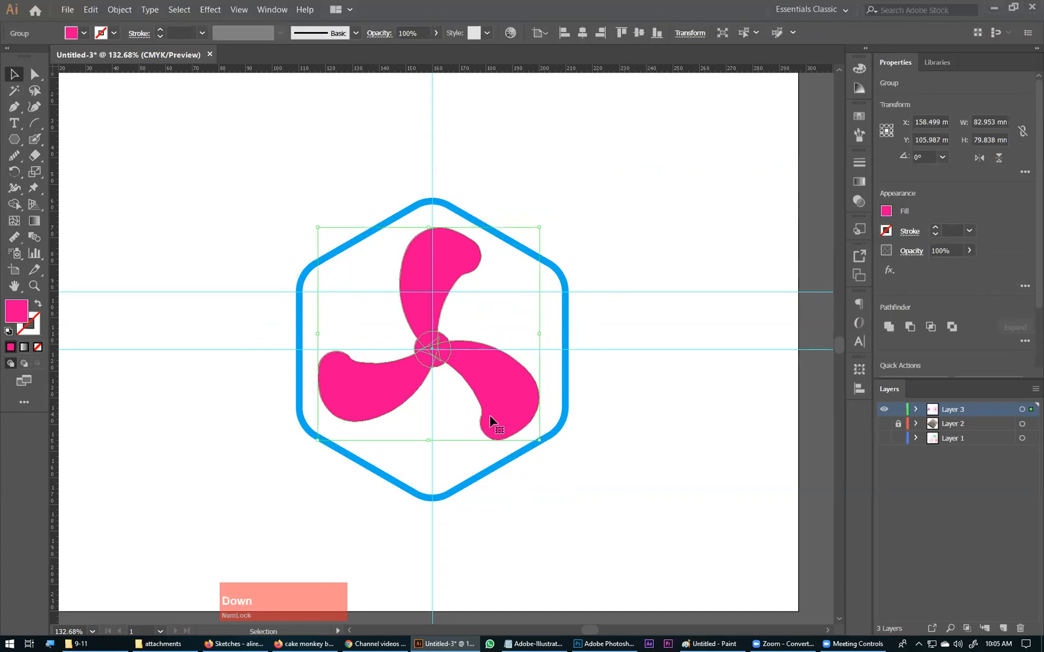
{"action": "left_click", "coordinate": [570, 420]}
{"action": "key", "text": "ctrl+0"}
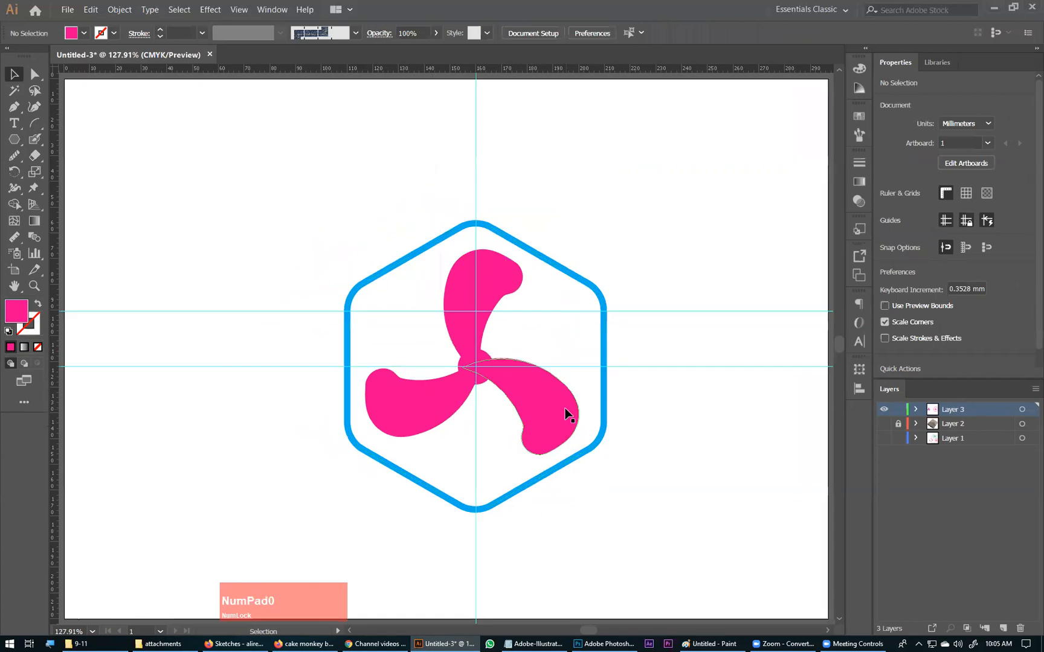
{"action": "left_click", "coordinate": [645, 284]}
{"action": "key", "text": "ctrl"}
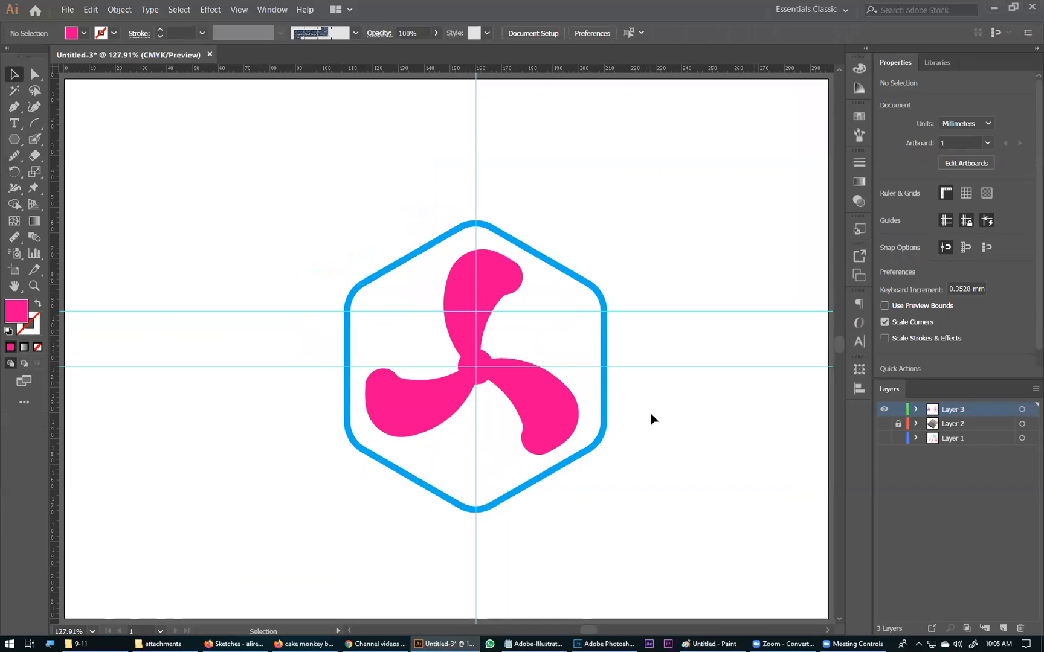
{"action": "left_click", "coordinate": [552, 391]}
{"action": "key", "text": "ctrl+KP_Subtract"}
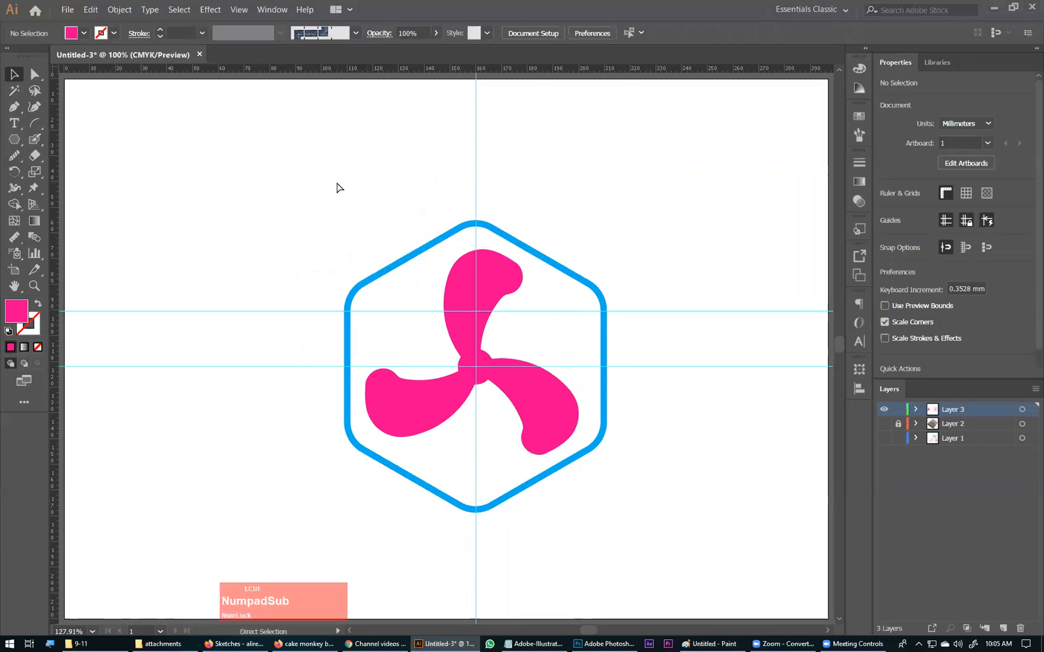
{"action": "key", "text": "ctrl+KP_Subtract"}
{"action": "key", "text": "ctrl+KP_Subtract"}
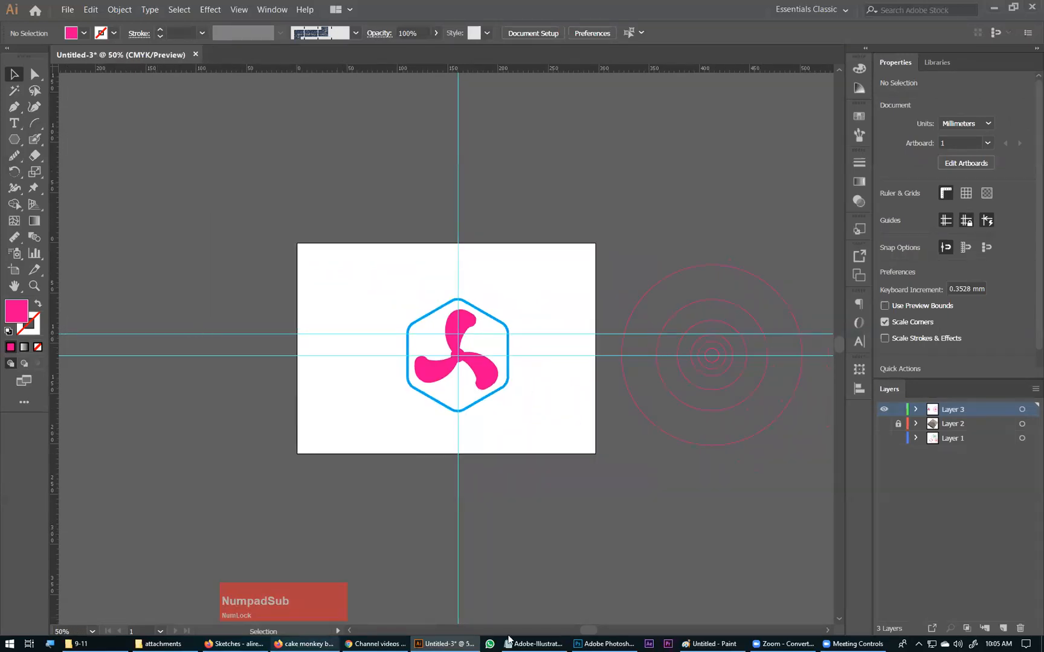
Step: Switch to the Adobe-Illustrator.txt notes in Notepad and make room for a new entry below Golden Spiral under Class 24
{"action": "left_click", "coordinate": [528, 641]}
{"action": "scroll", "coordinate": [164, 400], "scroll_direction": "down", "scroll_amount": 20}
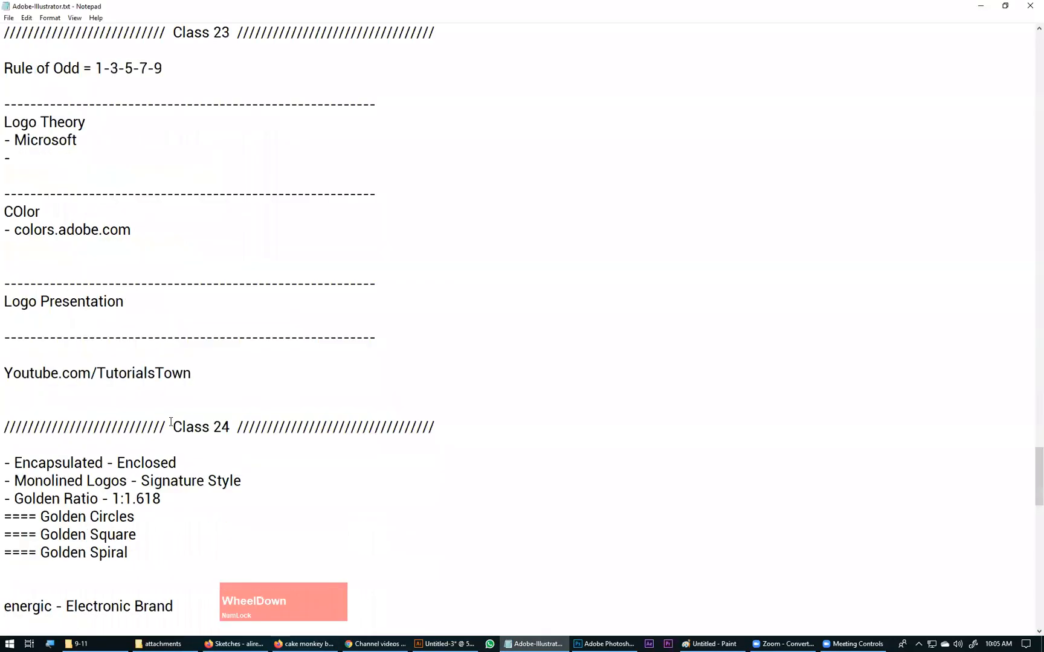
{"action": "scroll", "coordinate": [98, 417], "scroll_direction": "up", "scroll_amount": 14}
{"action": "scroll", "coordinate": [120, 449], "scroll_direction": "up", "scroll_amount": 7}
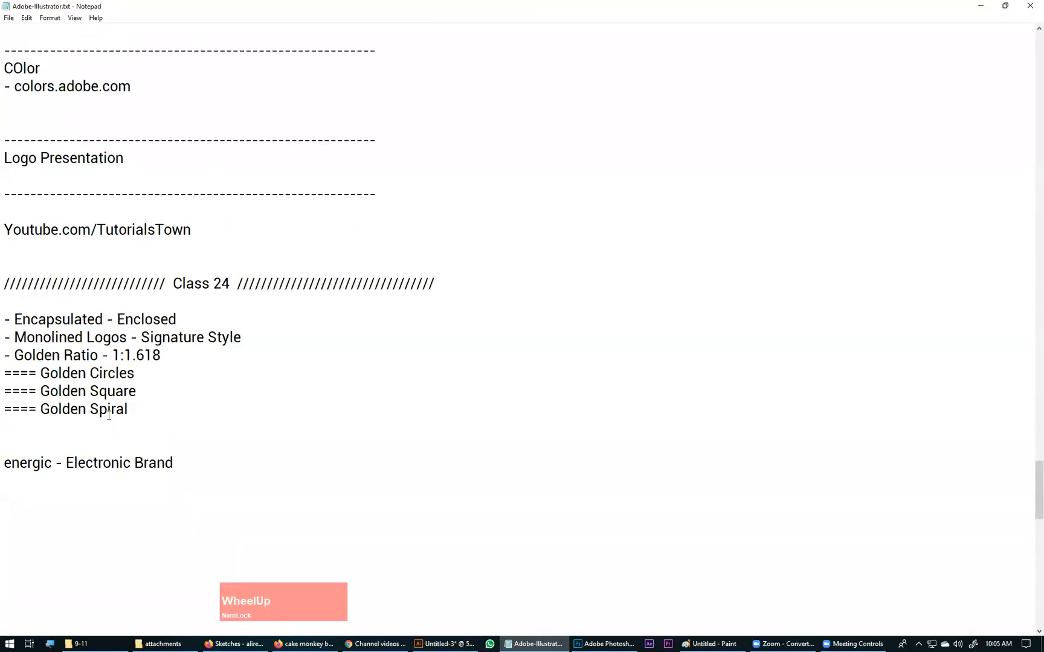
{"action": "left_click", "coordinate": [110, 425]}
{"action": "key", "text": "Return"}
{"action": "key", "text": "Return"}
{"action": "key", "text": "Return"}
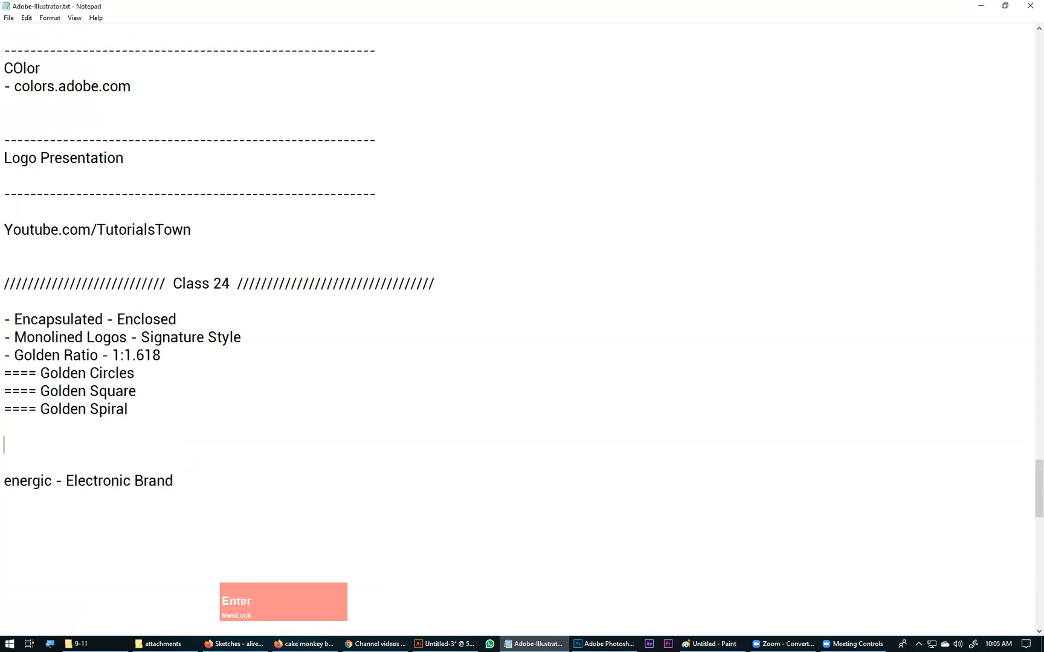
{"action": "key", "text": "Up"}
{"action": "key", "text": "Up"}
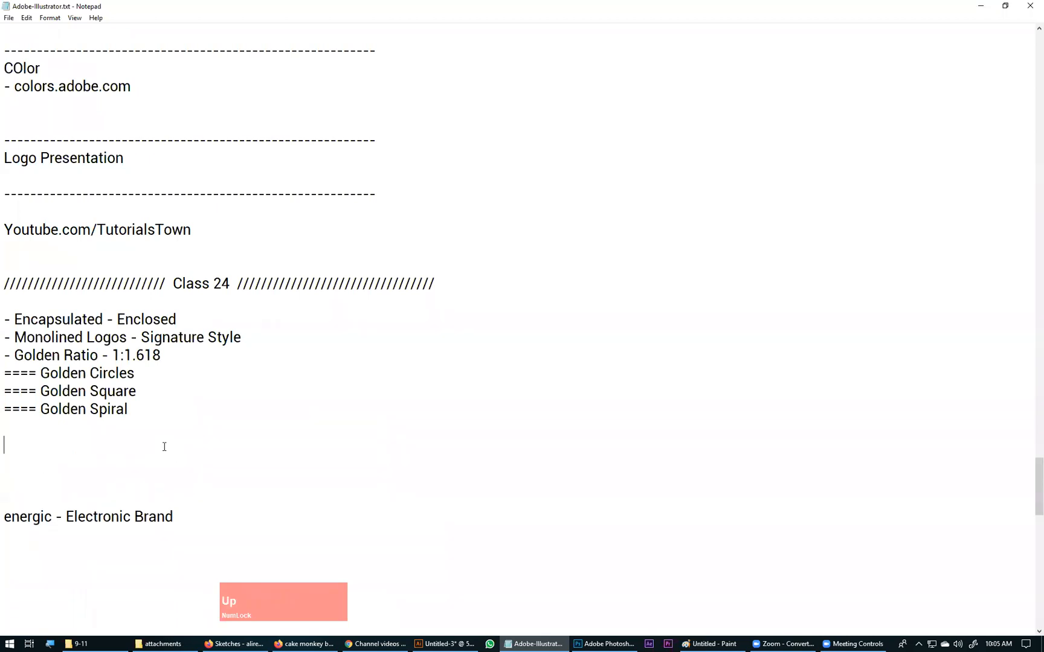
Step: Add the line "- Grid Based" to the Class 24 notes, followed by a blank line
{"action": "type", "text": "- Grid Based"}
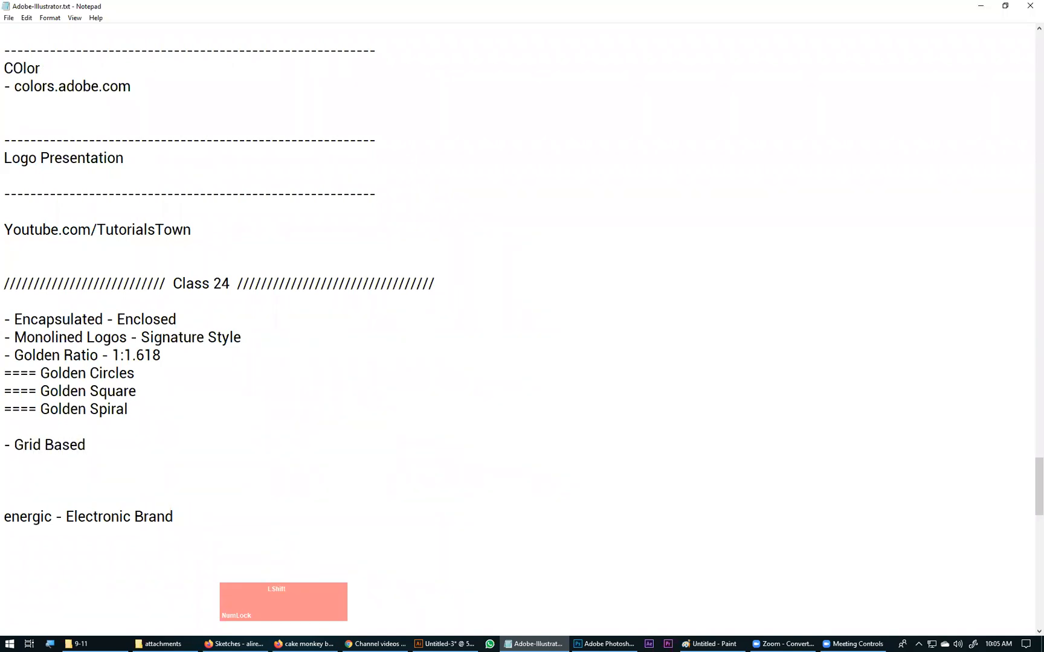
{"action": "key", "text": "Return"}
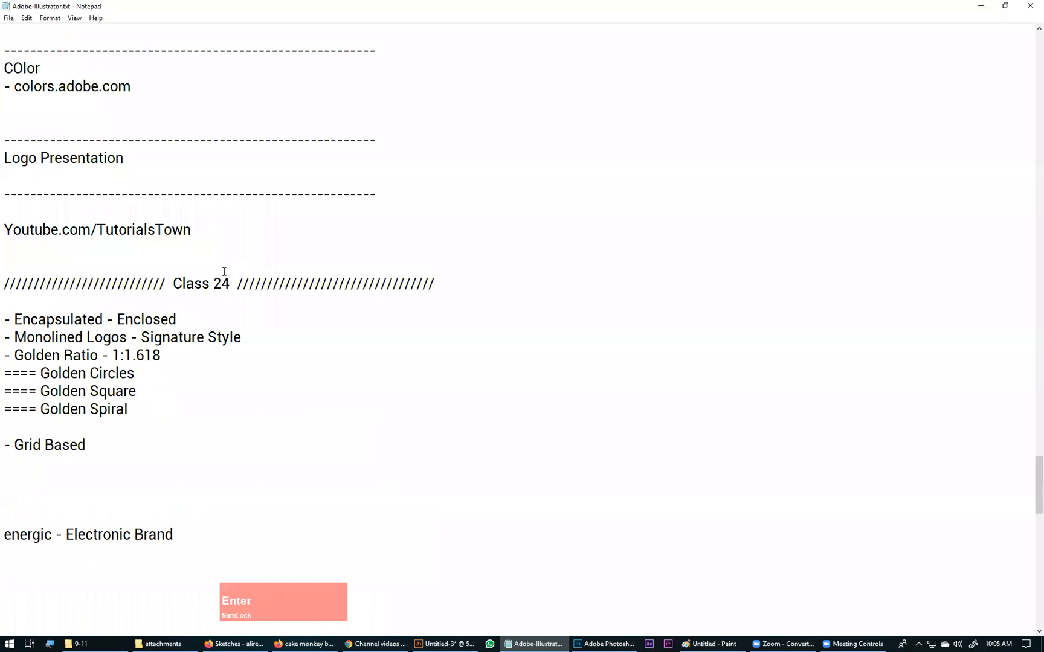
Step: Switch back to Illustrator and create a new A4 document in landscape orientation
{"action": "left_click", "coordinate": [471, 641]}
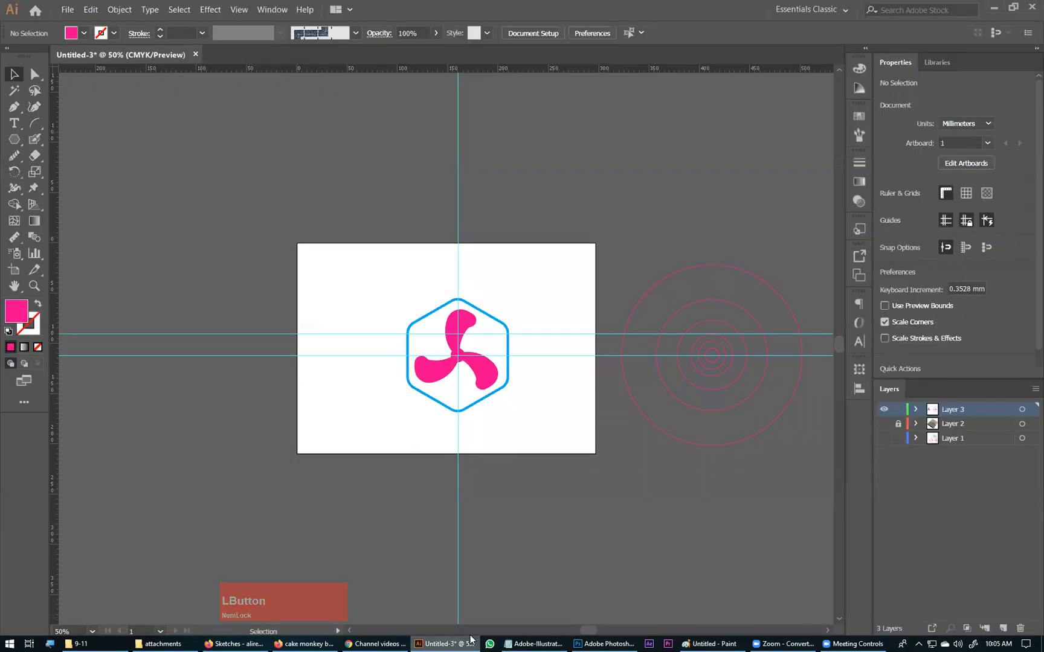
{"action": "left_click", "coordinate": [183, 230]}
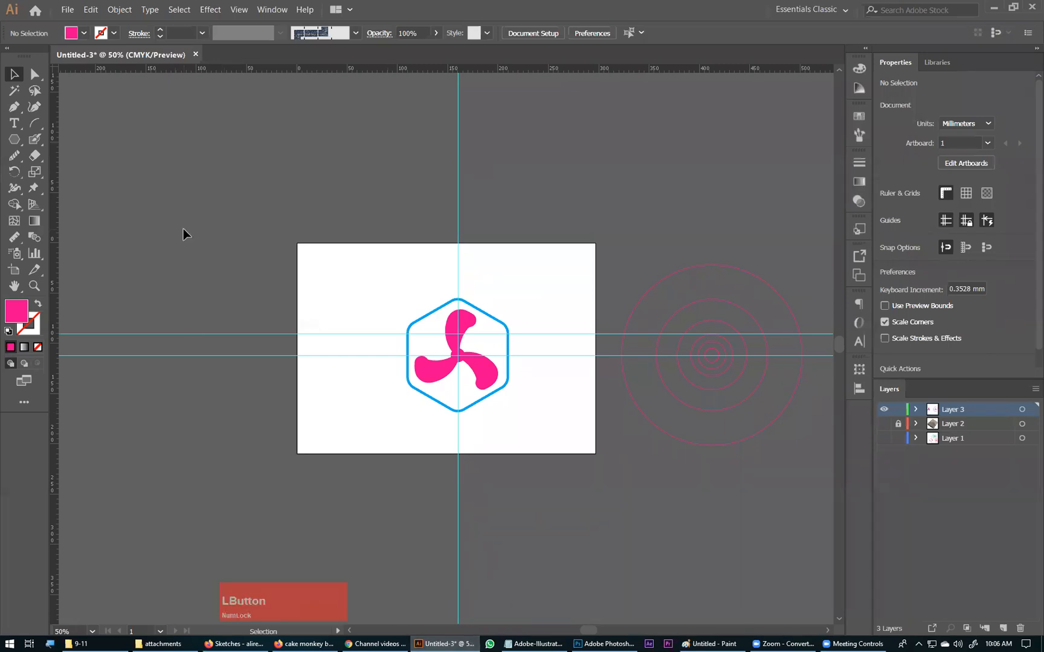
{"action": "key", "text": "ctrl+n"}
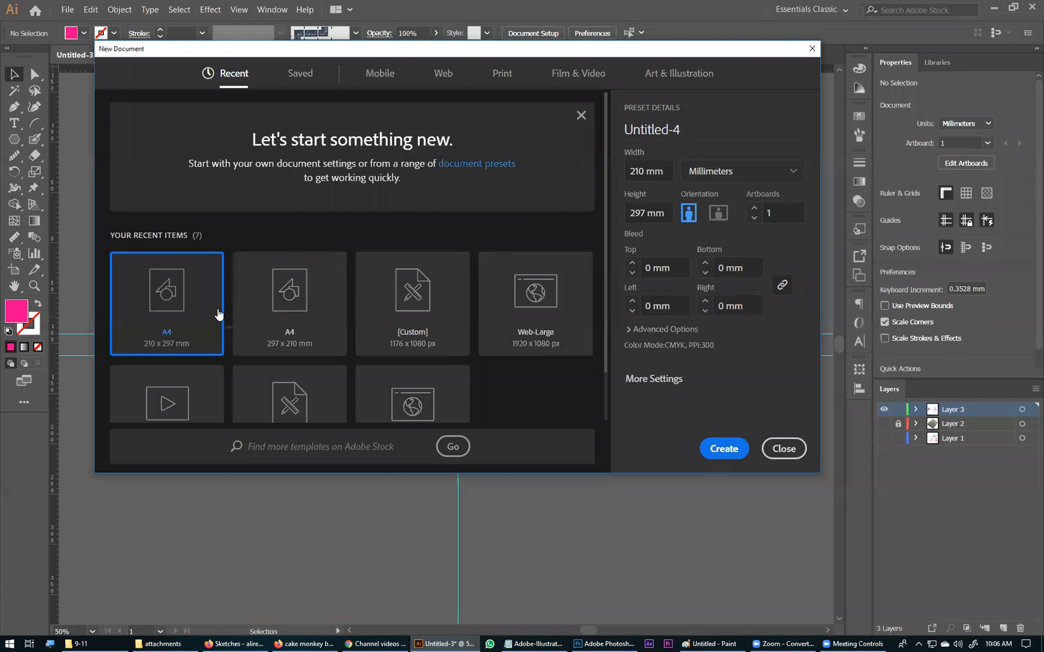
{"action": "left_click", "coordinate": [717, 213]}
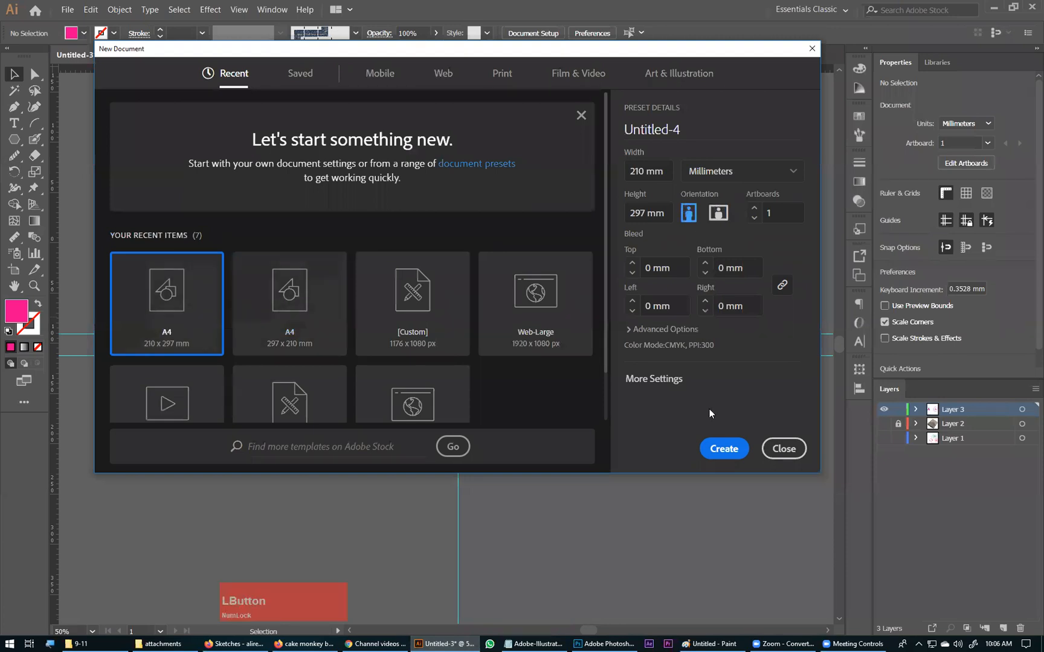
{"action": "left_click", "coordinate": [704, 449]}
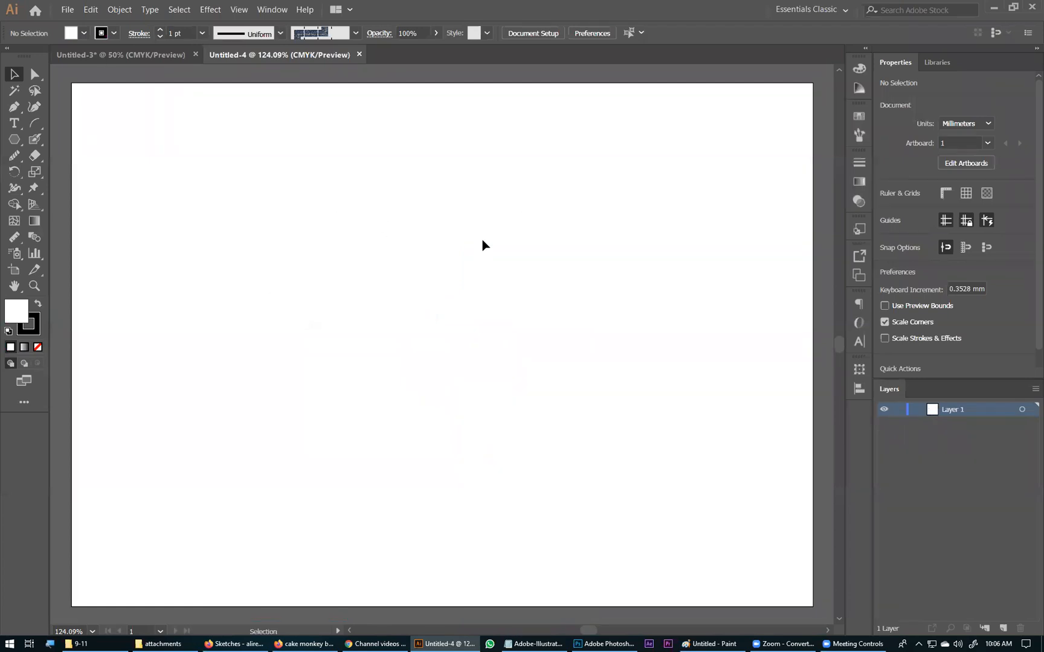
Step: Show the grid on the new blank artboard
{"action": "right_click", "coordinate": [478, 206]}
{"action": "left_click", "coordinate": [430, 251]}
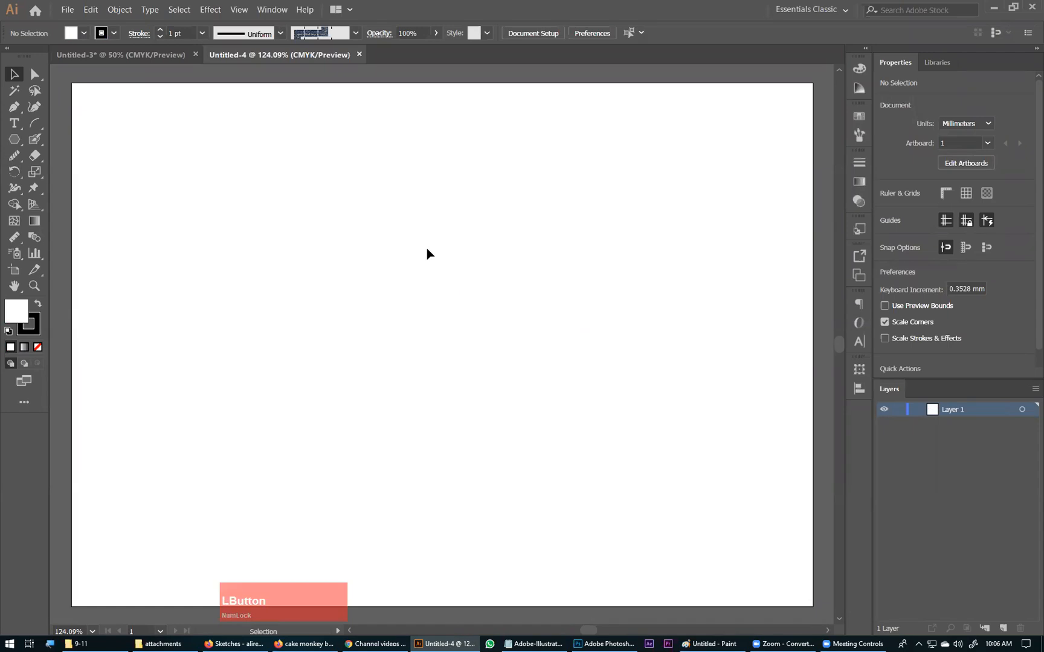
{"action": "right_click", "coordinate": [510, 127]}
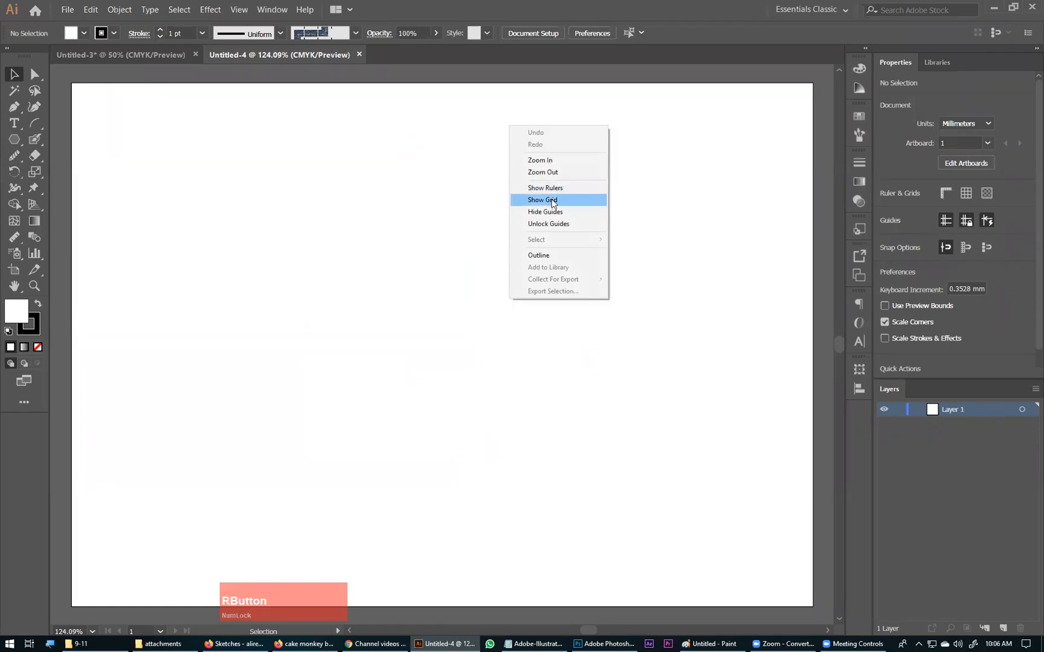
{"action": "left_click", "coordinate": [240, 11]}
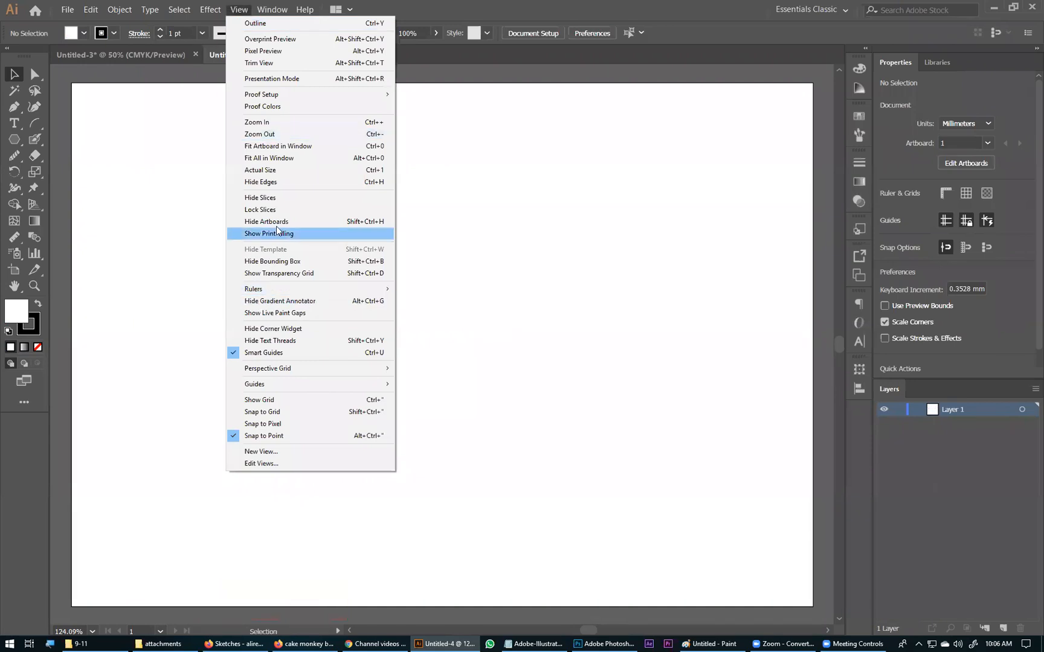
{"action": "left_click", "coordinate": [274, 400]}
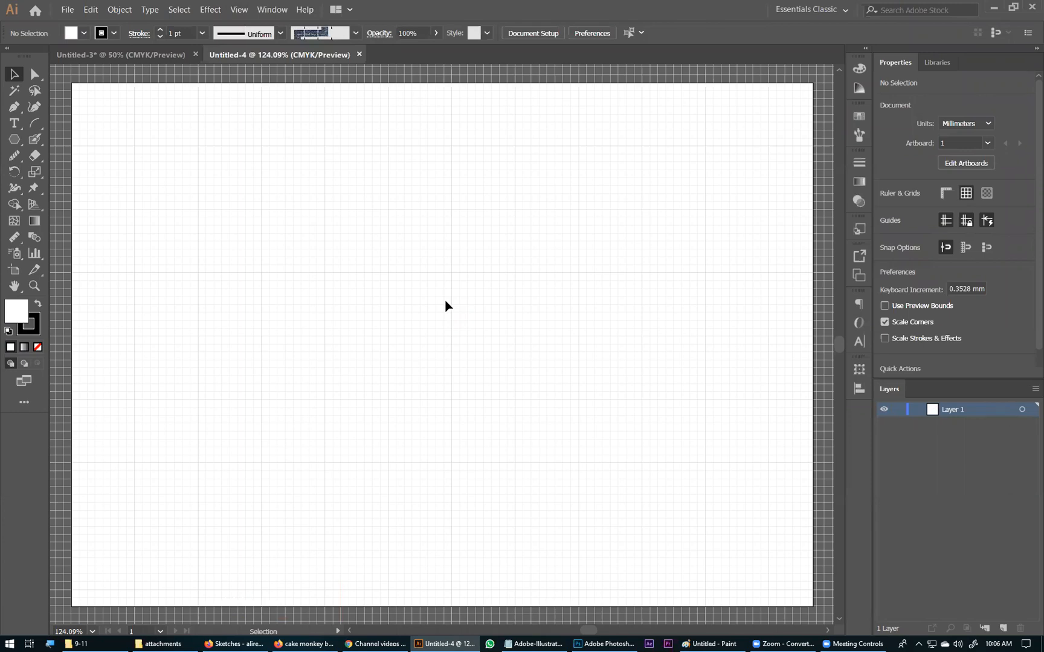
Step: Draw a trial square of about 18.7 mm on the grid and undo it
{"action": "key", "text": "ctrl+space"}
{"action": "left_click_drag", "start_coordinate": [252, 145], "coordinate": [694, 468]}
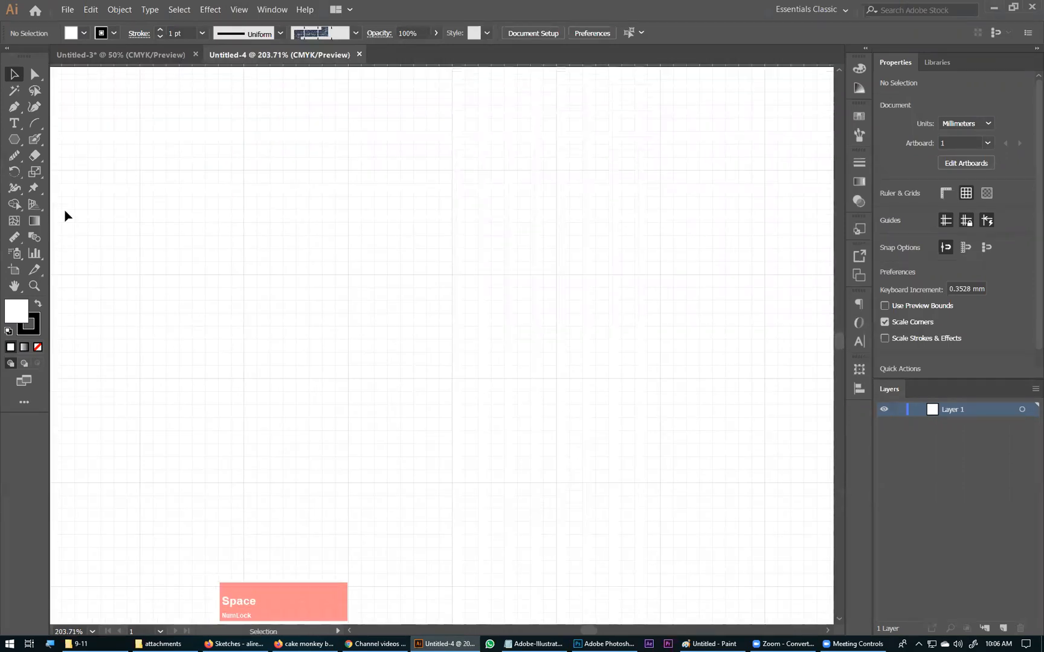
{"action": "left_click_drag", "start_coordinate": [17, 137], "coordinate": [54, 141]}
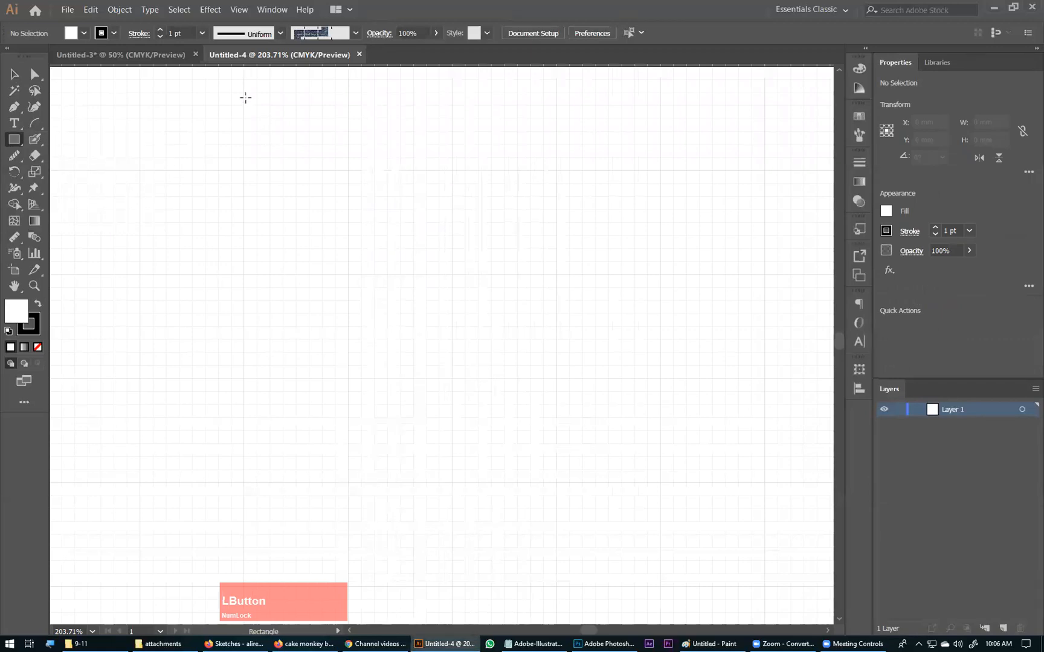
{"action": "left_click_drag", "start_coordinate": [268, 167], "coordinate": [494, 418]}
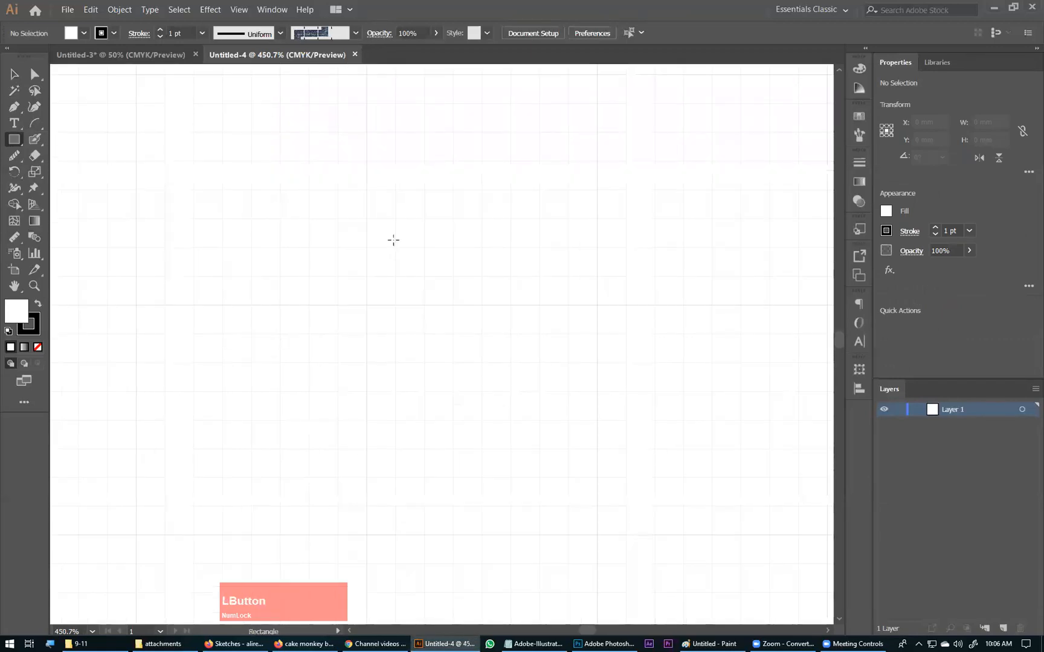
{"action": "left_click_drag", "start_coordinate": [382, 234], "coordinate": [552, 403]}
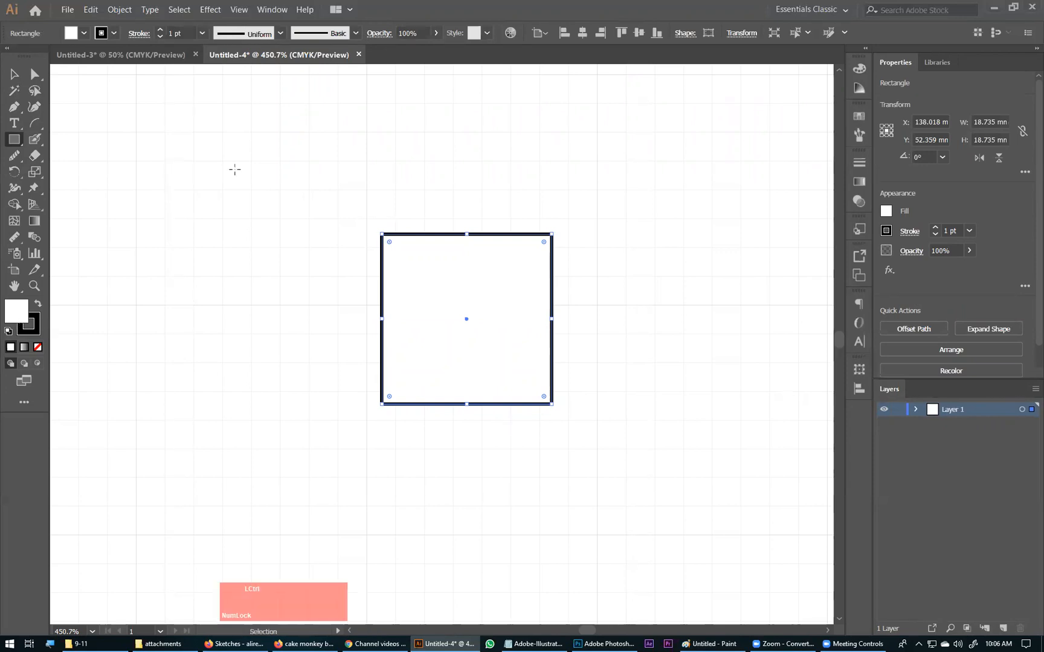
{"action": "key", "text": "ctrl+z"}
Step: Turn on Snap to Grid and draw a trial rectangle 19.05 mm wide and 28.575 mm high on the grid
{"action": "left_click", "coordinate": [235, 15]}
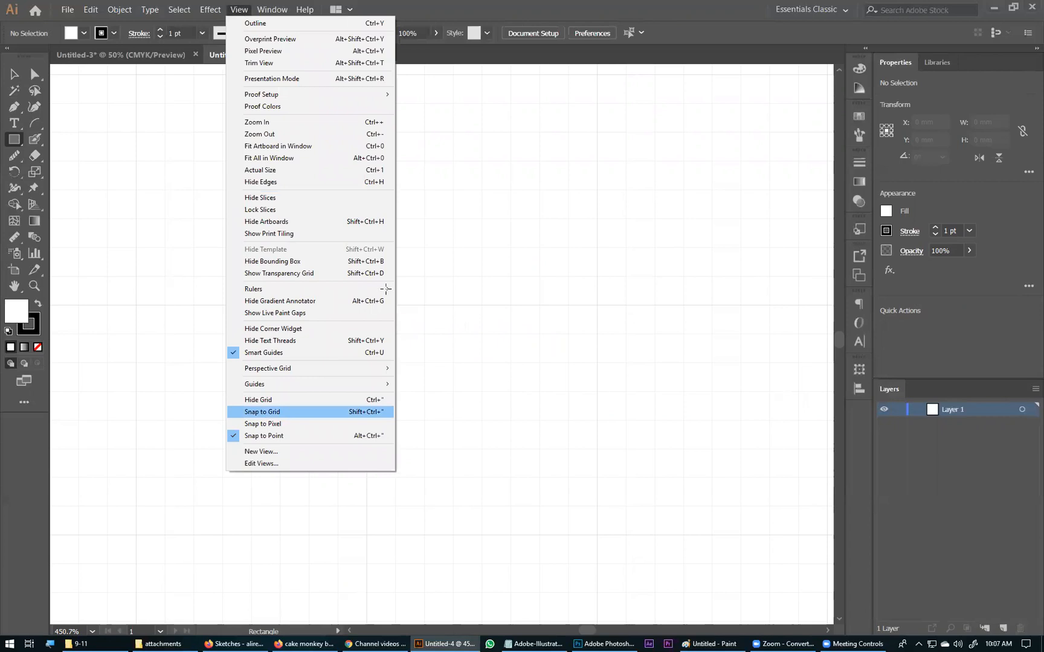
{"action": "left_click", "coordinate": [384, 233]}
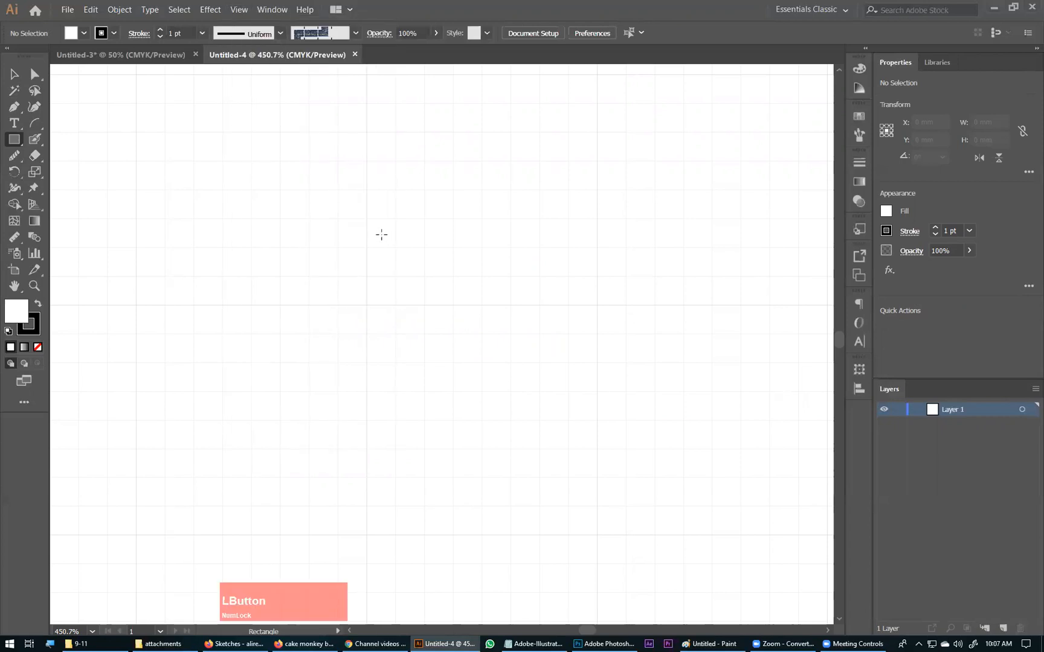
{"action": "left_click_drag", "start_coordinate": [381, 234], "coordinate": [486, 362]}
{"action": "left_click_drag", "start_coordinate": [623, 467], "coordinate": [578, 404]}
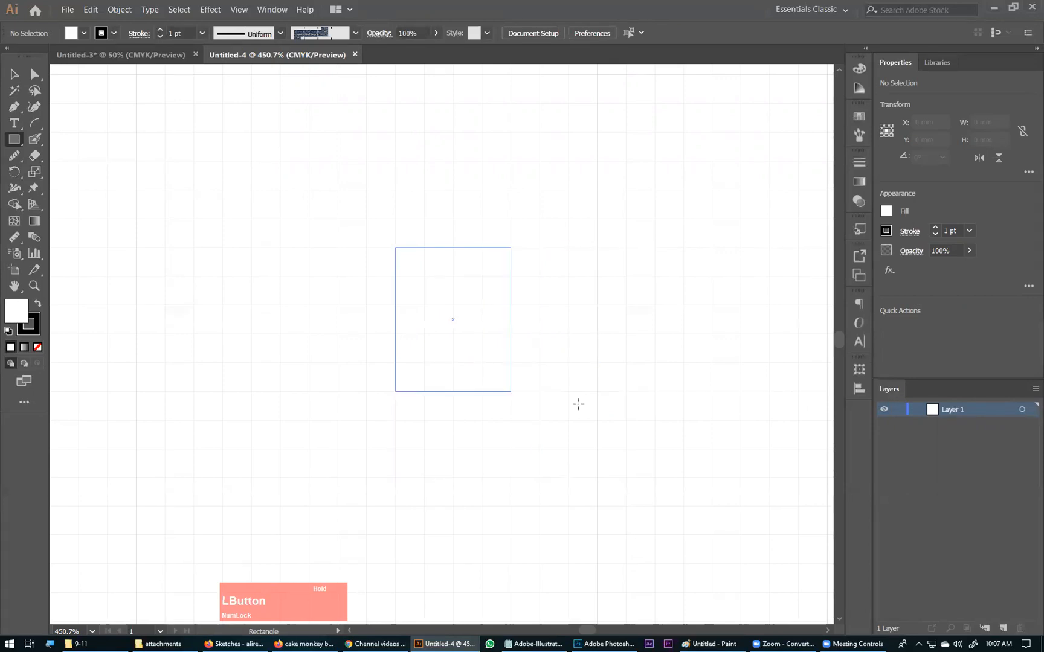
{"action": "left_click_drag", "start_coordinate": [533, 493], "coordinate": [568, 506]}
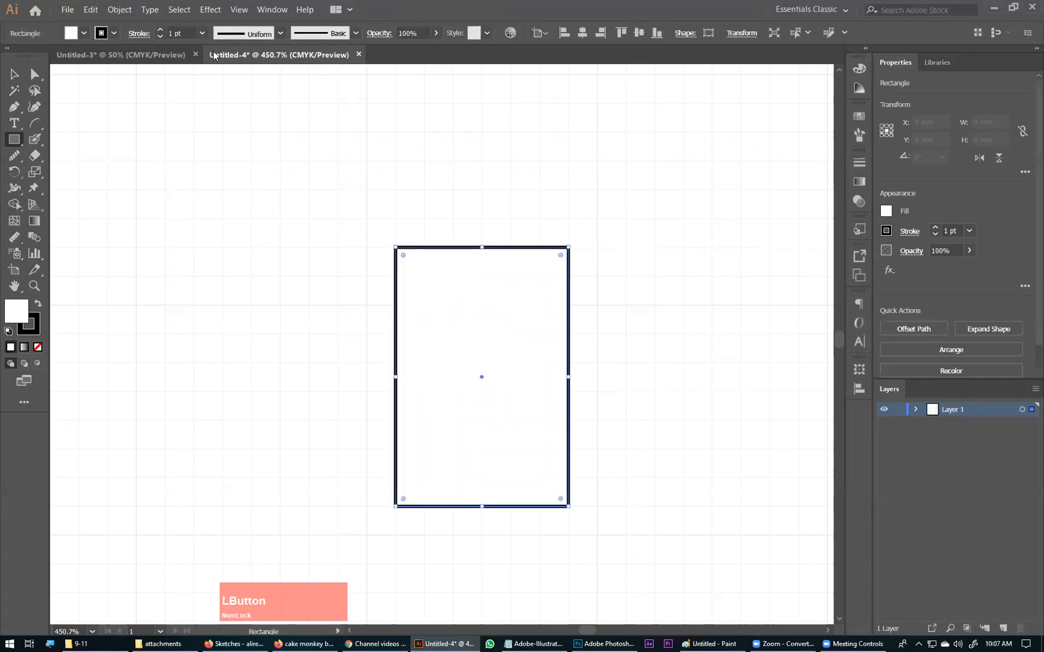
Step: Check the state of the Snap to Grid option
{"action": "left_click", "coordinate": [234, 12]}
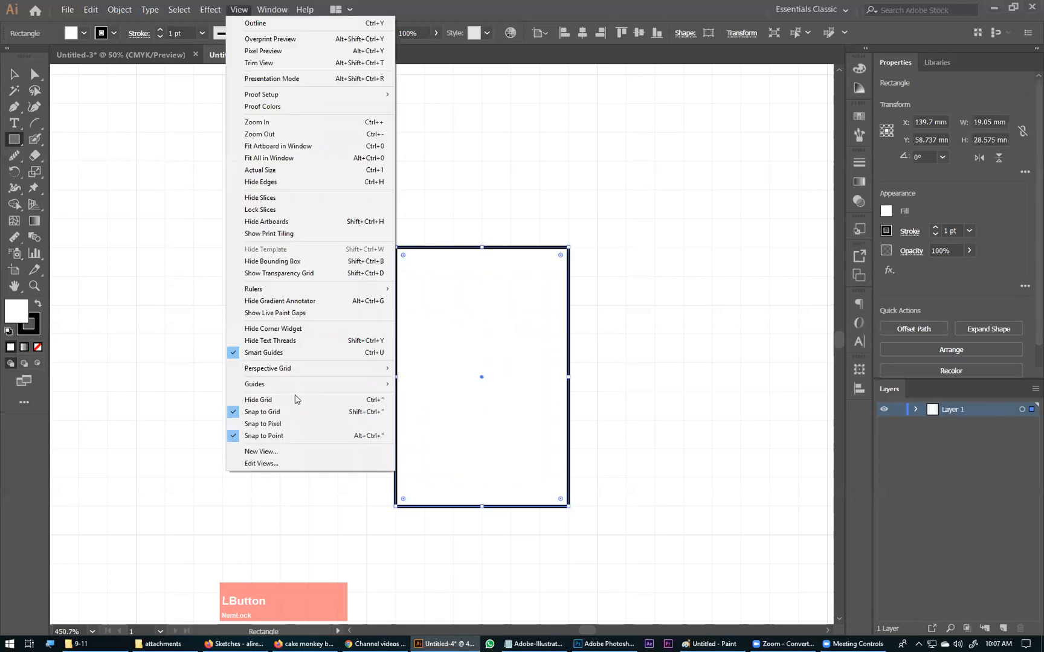
{"action": "right_click", "coordinate": [681, 196]}
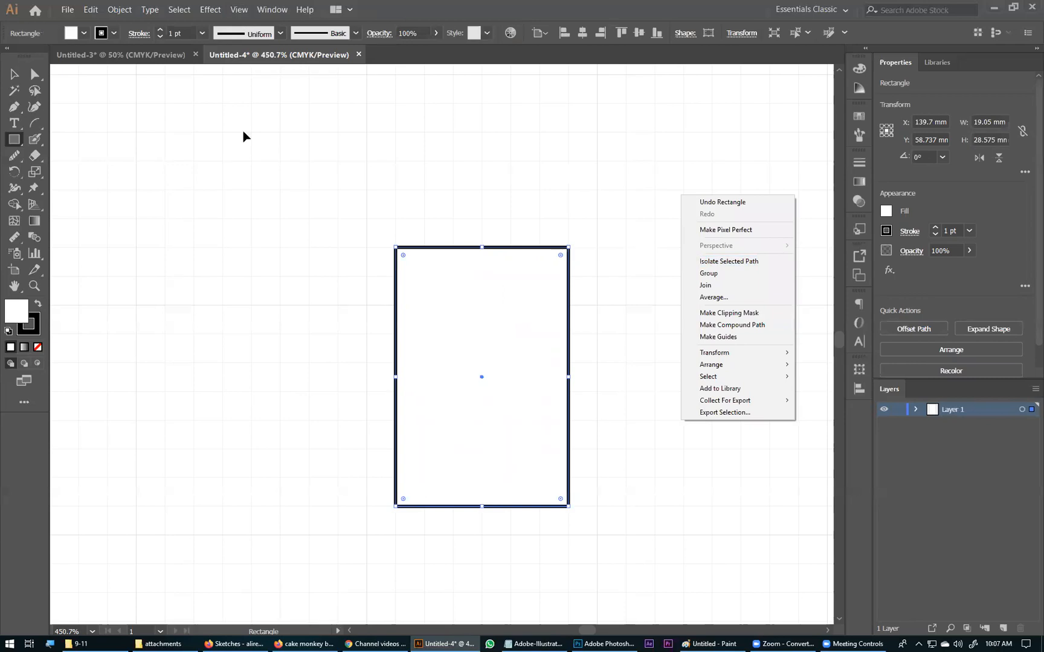
{"action": "left_click", "coordinate": [299, 158]}
{"action": "left_click", "coordinate": [236, 11]}
{"action": "left_click", "coordinate": [253, 412]}
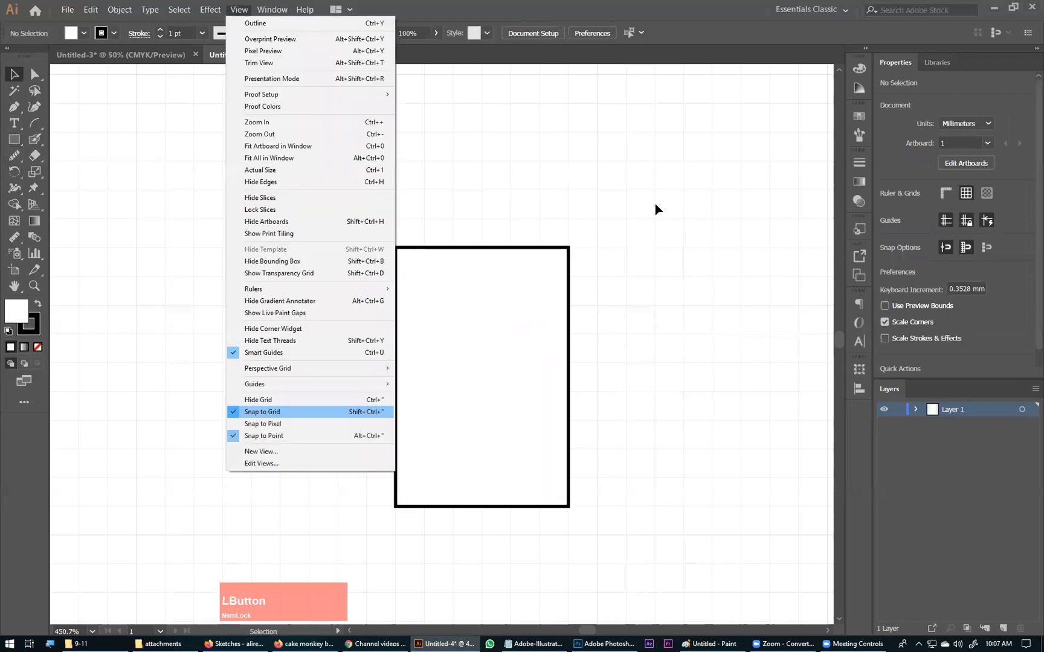
Step: Delete the trial rectangle from the artboard
{"action": "key", "text": "ctrl+minus"}
{"action": "key", "text": "ctrl+minus"}
{"action": "key", "text": "ctrl+minus"}
{"action": "key", "text": "ctrl+minus"}
{"action": "key", "text": "ctrl+minus"}
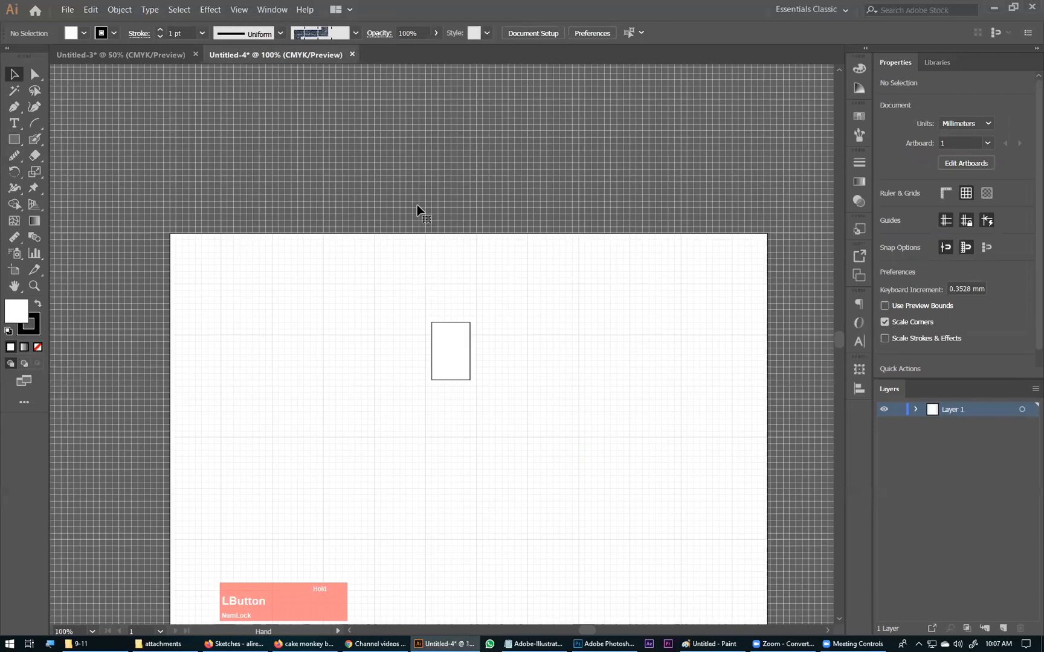
{"action": "left_click", "coordinate": [416, 206]}
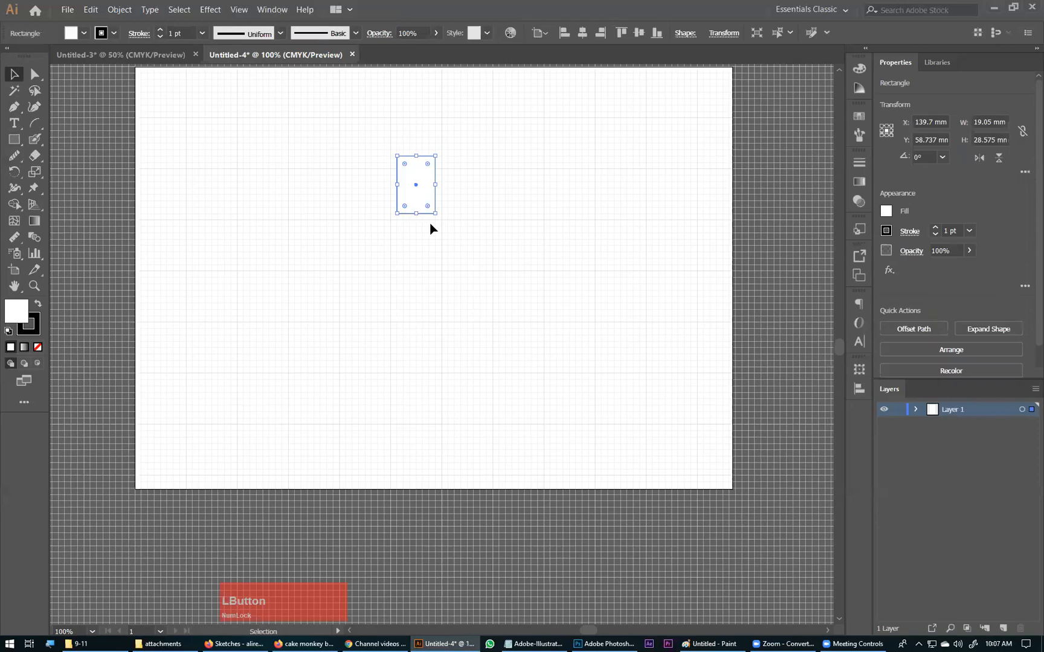
{"action": "key", "text": "Delete"}
Step: Switch to the Adobe-Illustrator.txt notes in Notepad and look up the electronic brand's name below the Class 24 entries
{"action": "left_click", "coordinate": [533, 644]}
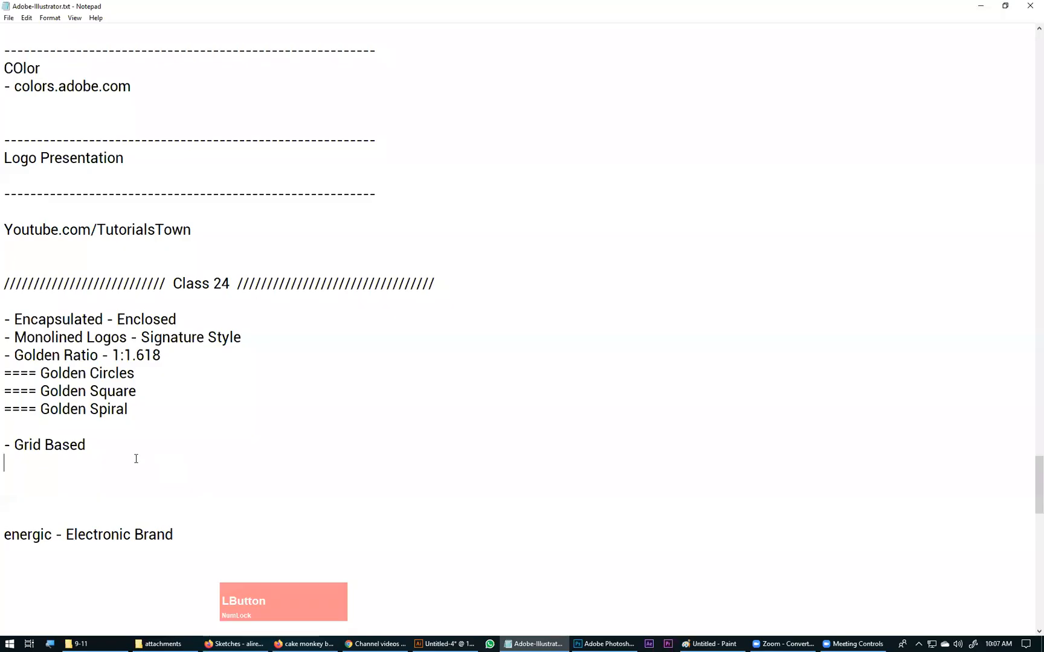
{"action": "scroll", "coordinate": [44, 272], "scroll_direction": "down", "scroll_amount": 5}
{"action": "double_click", "coordinate": [28, 265]}
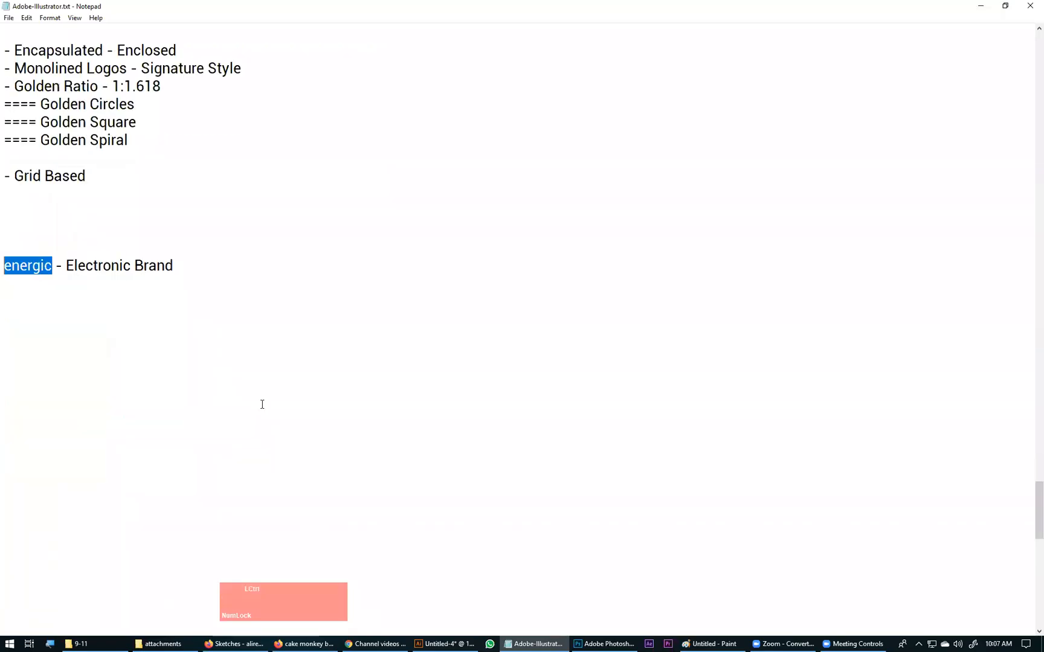
Step: Switch back to Illustrator and draw a 101.6 mm circle on the grid with no fill
{"action": "key", "text": "alt+Tab"}
{"action": "left_click_drag", "start_coordinate": [237, 199], "coordinate": [527, 450]}
{"action": "left_click", "coordinate": [14, 143]}
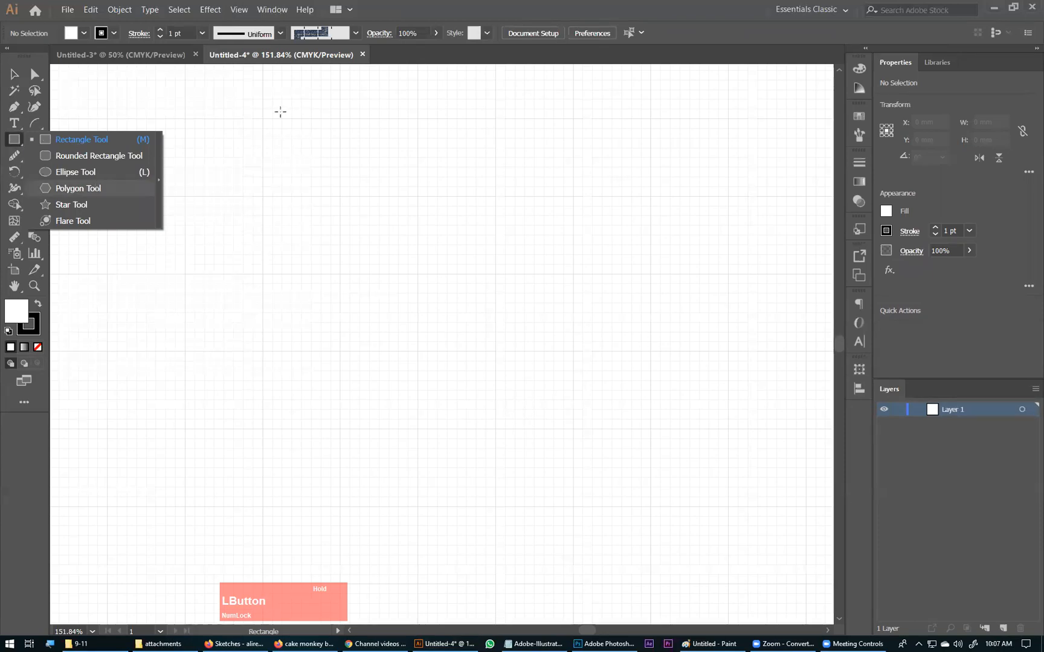
{"action": "key", "text": "l"}
{"action": "left_click_drag", "start_coordinate": [263, 119], "coordinate": [573, 429]}
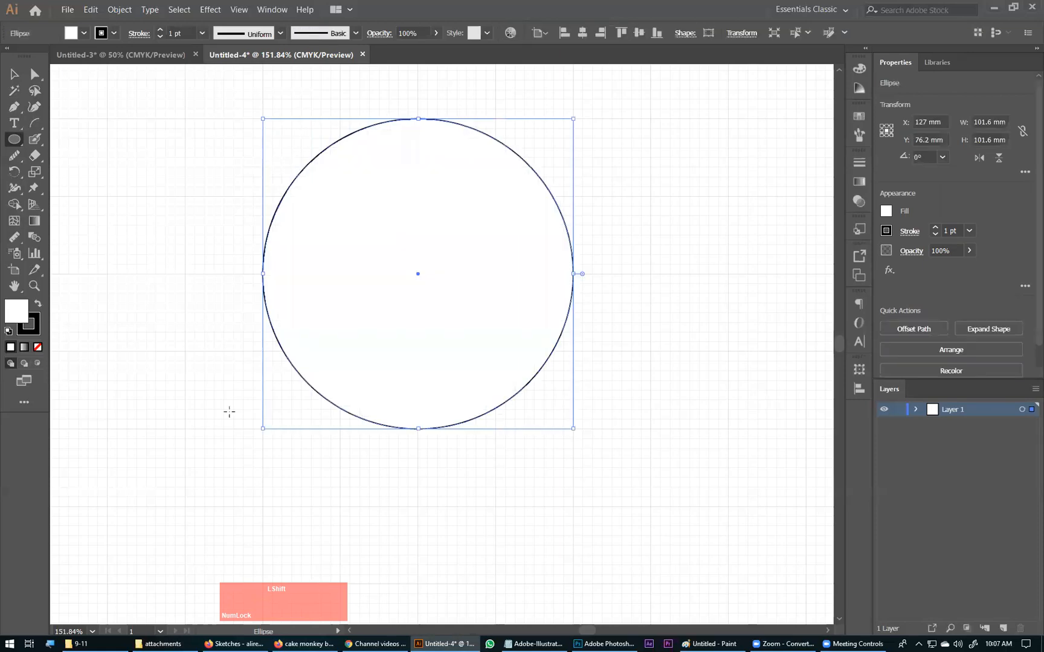
{"action": "left_click", "coordinate": [38, 347]}
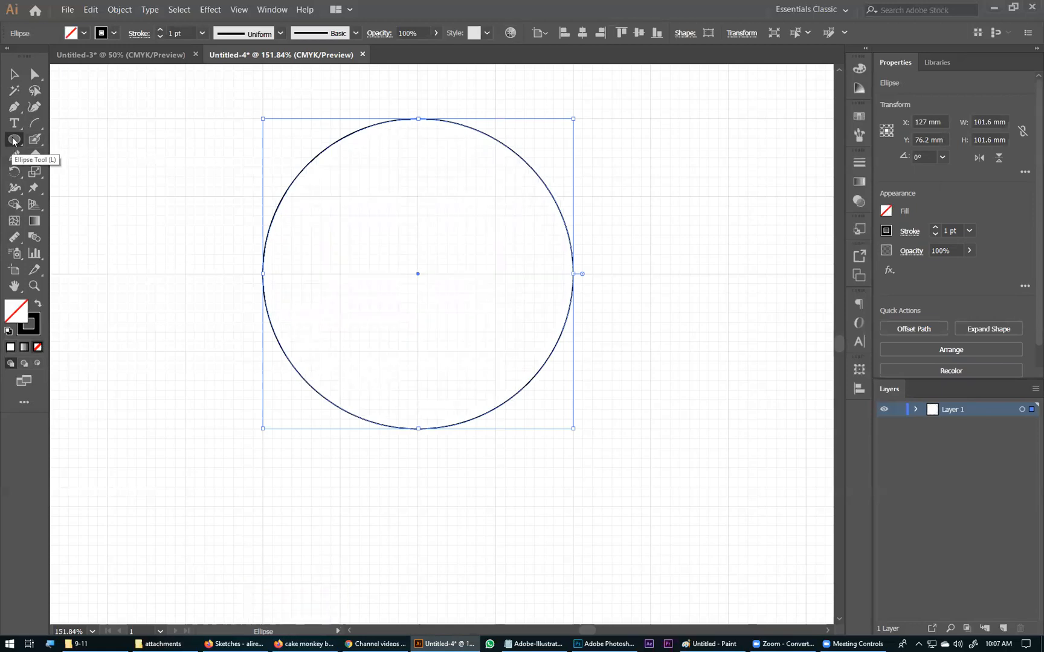
Step: Draw a 50.8 mm square centred inside the circle with the Rectangle tool
{"action": "left_click_drag", "start_coordinate": [13, 141], "coordinate": [72, 143]}
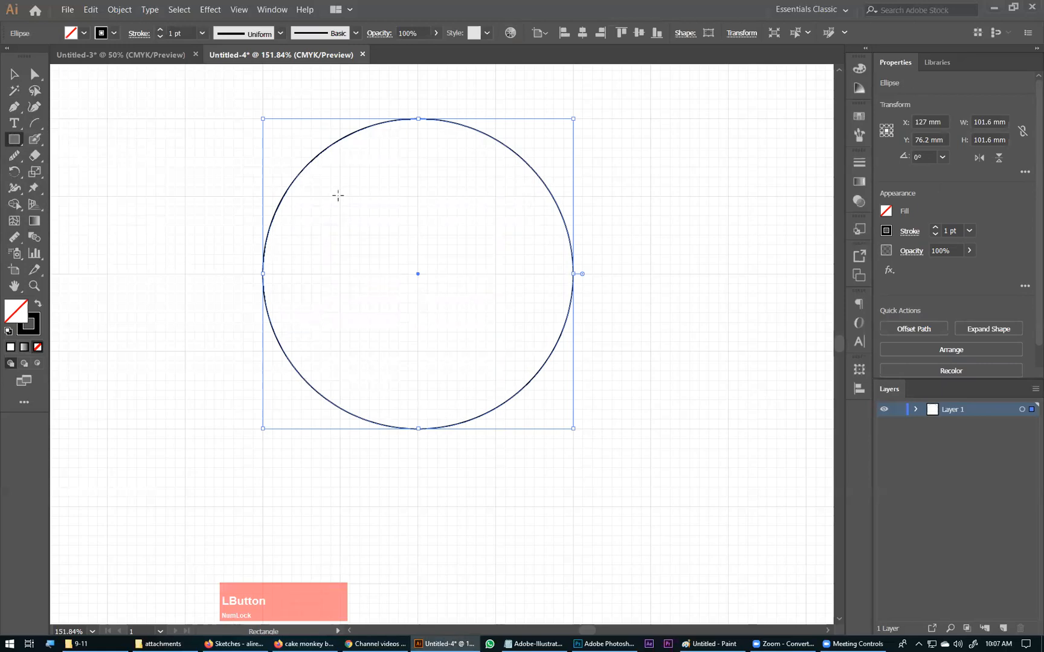
{"action": "left_click", "coordinate": [339, 198]}
{"action": "left_click_drag", "start_coordinate": [476, 349], "coordinate": [478, 350]}
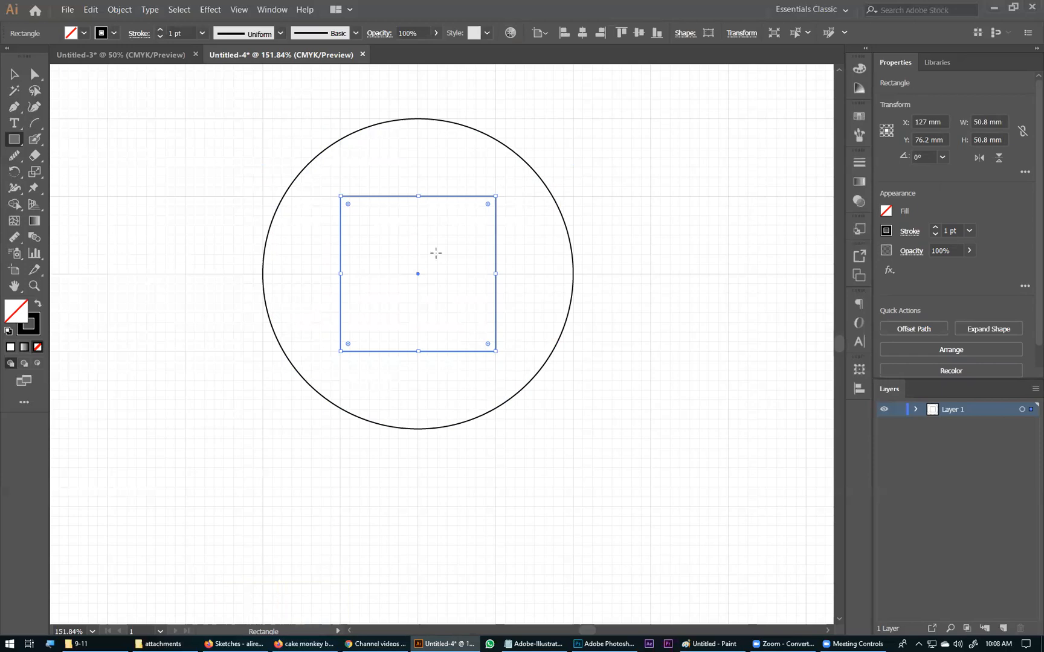
Step: Draw a 12.7 by 19.05 mm rectangle standing on the upper-left corner of the square
{"action": "left_click_drag", "start_coordinate": [414, 270], "coordinate": [341, 144]}
{"action": "key", "text": "z"}
{"action": "left_click_drag", "start_coordinate": [378, 196], "coordinate": [341, 138]}
{"action": "key", "text": "v"}
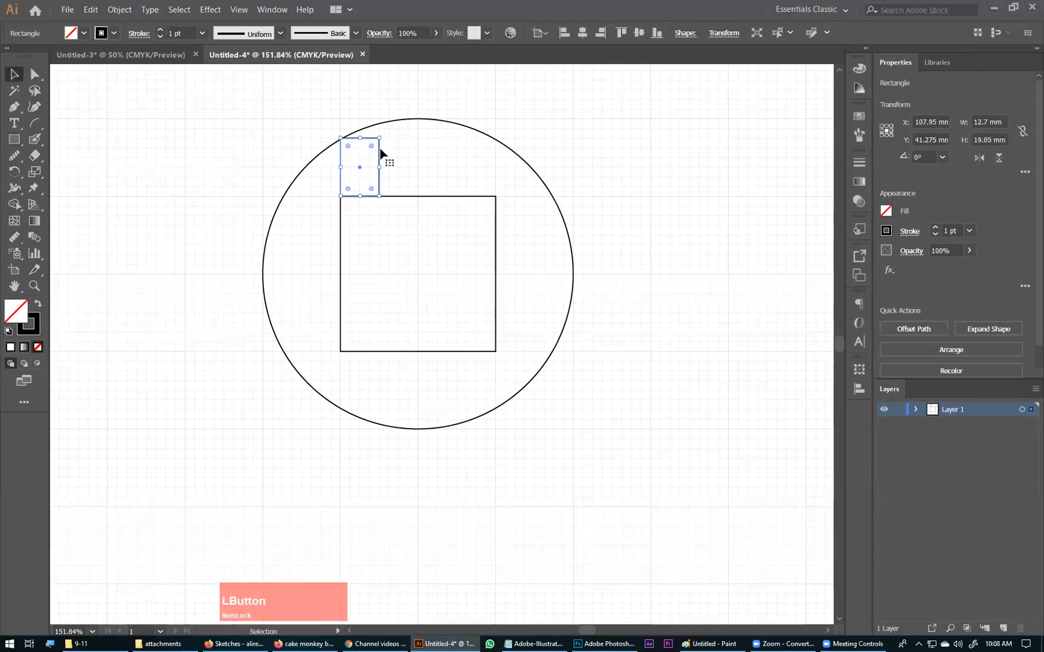
Step: Widen the small rectangle to 47.625 mm and place it at the circle's mid-height, its right side touching the circle's right edge
{"action": "left_click", "coordinate": [495, 260]}
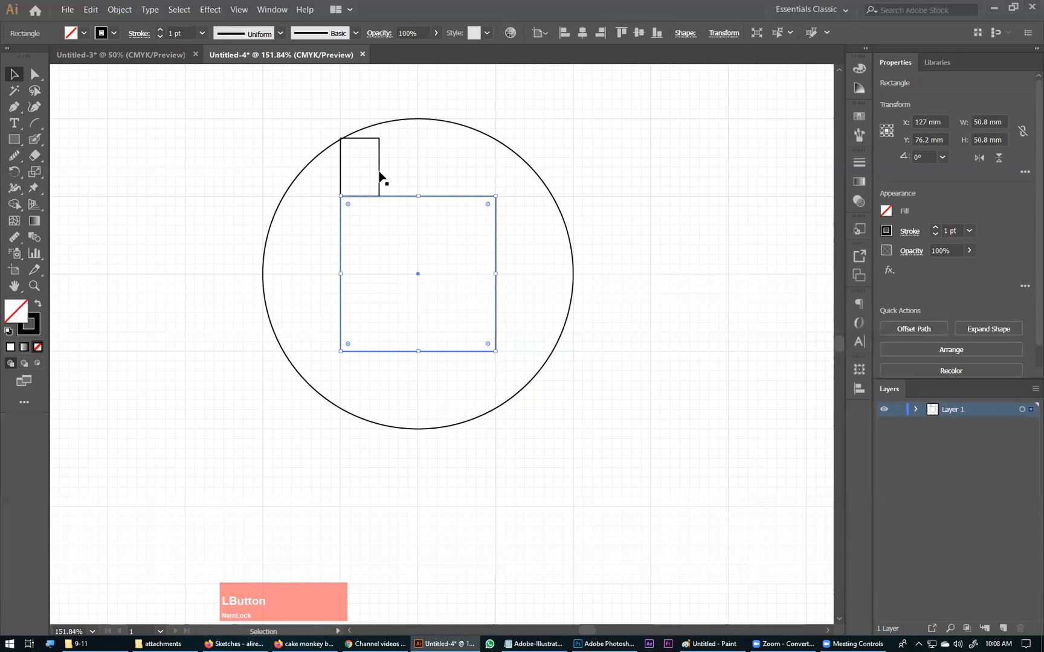
{"action": "left_click", "coordinate": [488, 260]}
{"action": "left_click_drag", "start_coordinate": [379, 175], "coordinate": [603, 278]}
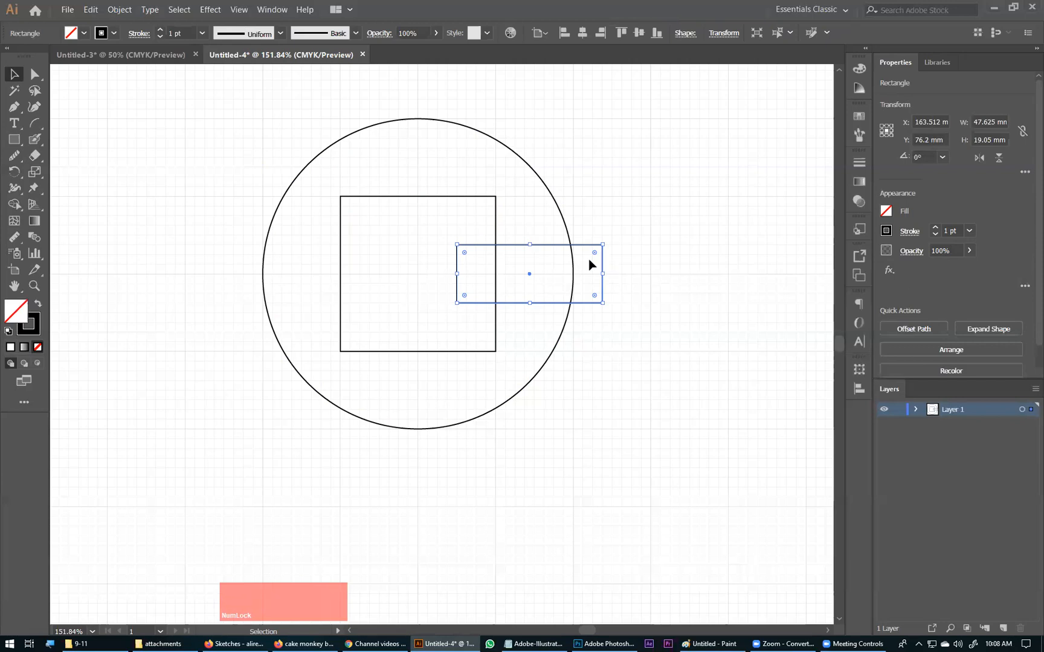
{"action": "left_click_drag", "start_coordinate": [589, 255], "coordinate": [560, 266]}
{"action": "left_click", "coordinate": [329, 312]}
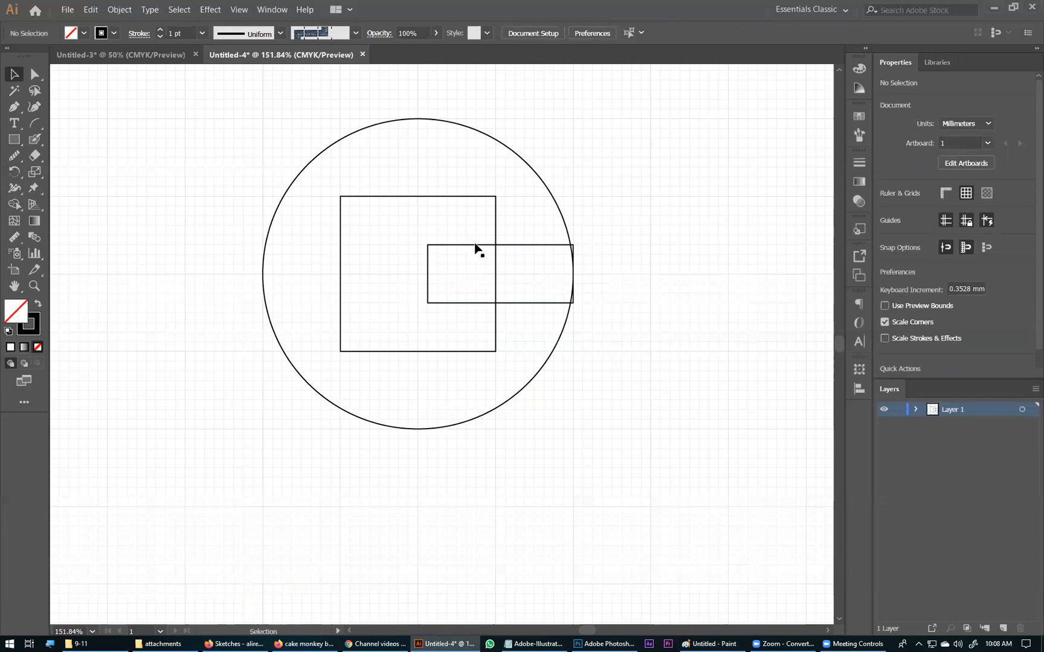
Step: Duplicate the circle, square and rectangle together, placing the copy to the right of the original at X 254 mm
{"action": "left_click", "coordinate": [523, 253]}
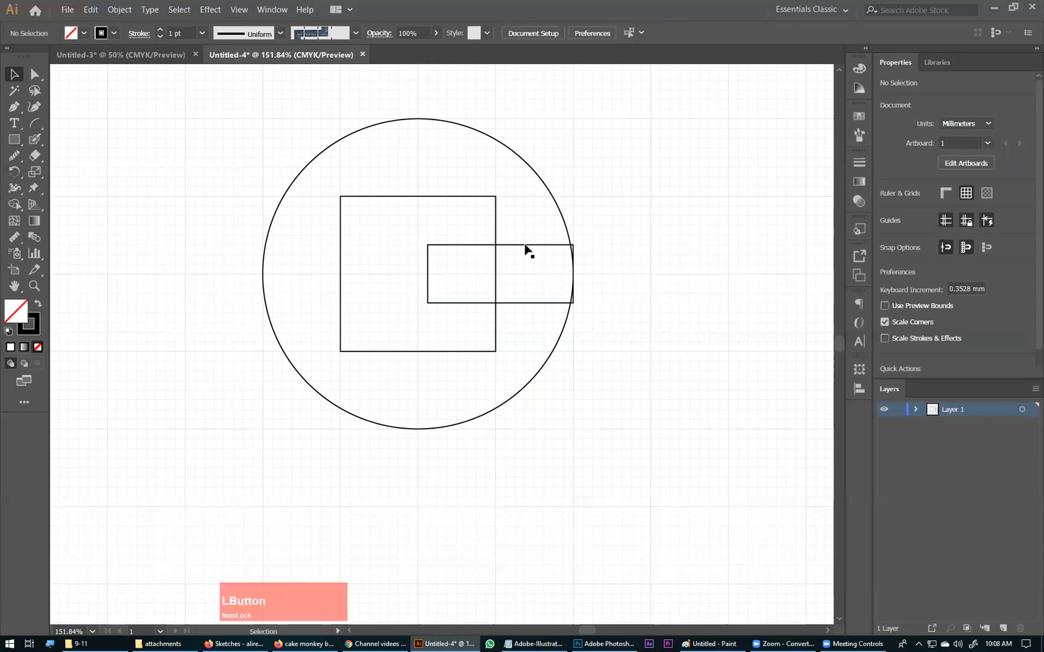
{"action": "left_click", "coordinate": [508, 304]}
{"action": "left_click", "coordinate": [523, 304]}
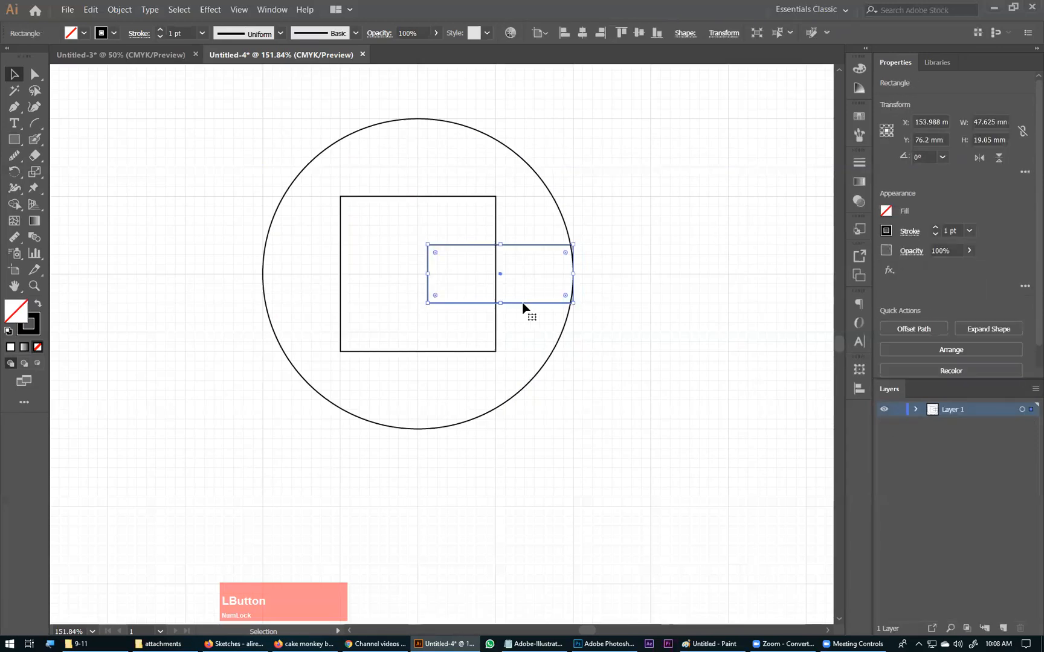
{"action": "key", "text": "ctrl+a"}
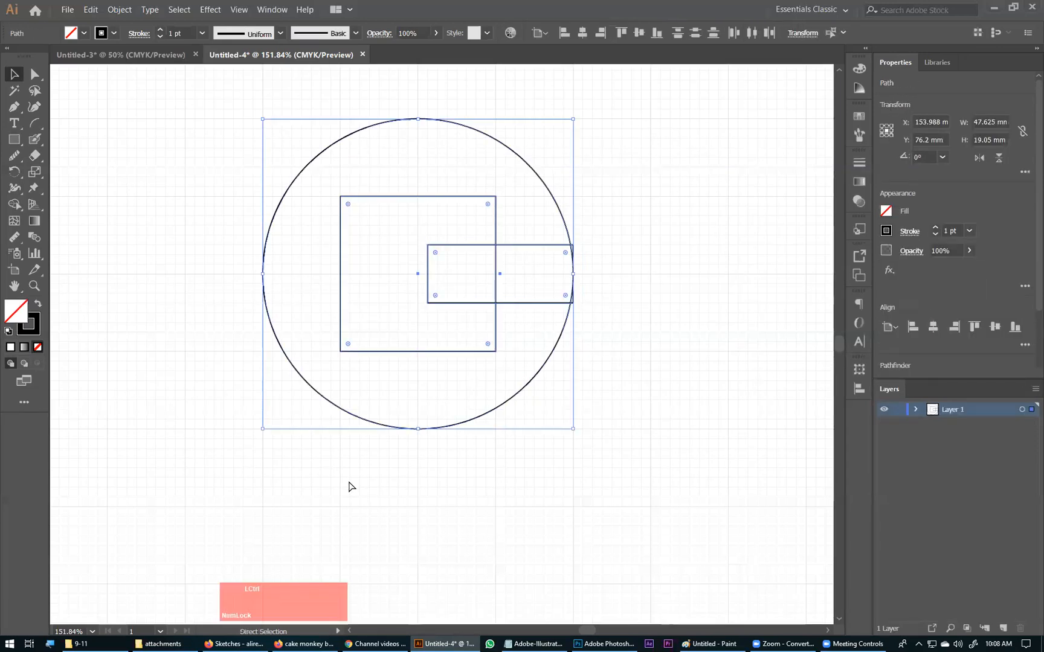
{"action": "key", "text": "ctrl+KP_Subtract"}
{"action": "key", "text": "ctrl+KP_Subtract"}
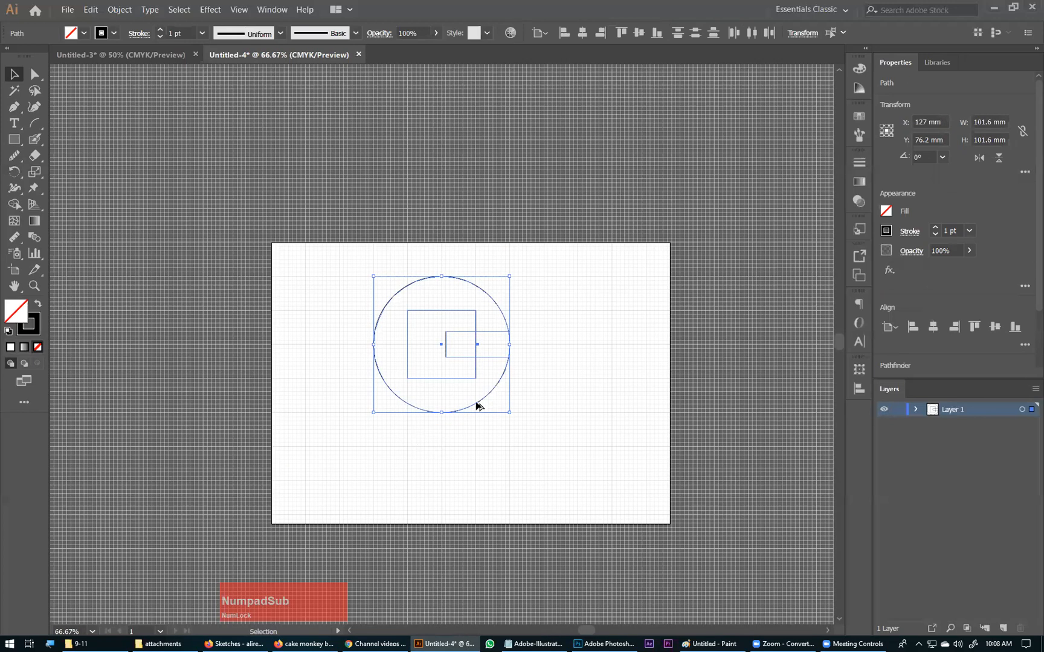
{"action": "left_click_drag", "start_coordinate": [595, 395], "coordinate": [479, 381]}
Step: Remove the rectangle's two corner slivers outside the circle from the original construction with the Shape Builder tool
{"action": "left_click", "coordinate": [394, 295], "text": "ctrl"}
{"action": "key", "text": "space"}
{"action": "left_click_drag", "start_coordinate": [332, 331], "coordinate": [139, 203]}
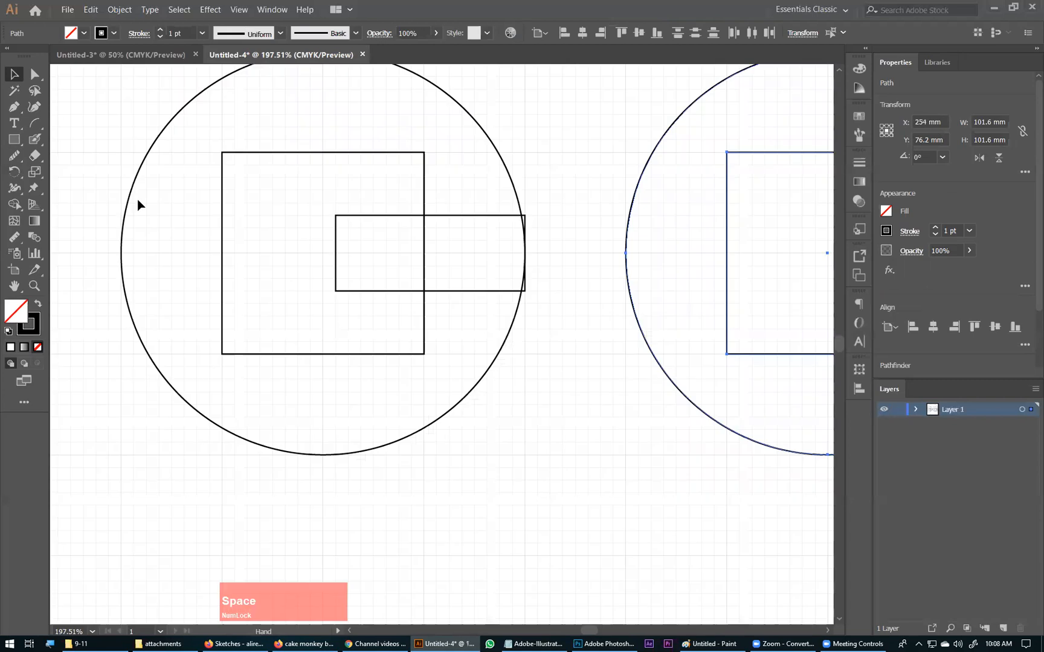
{"action": "left_click_drag", "start_coordinate": [139, 302], "coordinate": [165, 315]}
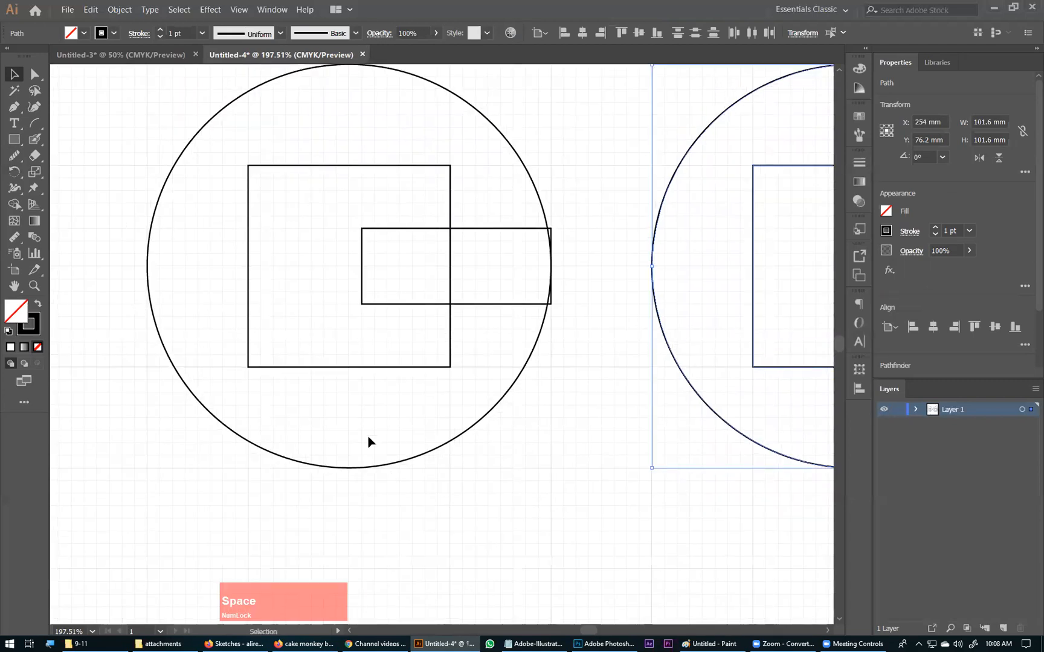
{"action": "left_click", "coordinate": [251, 363]}
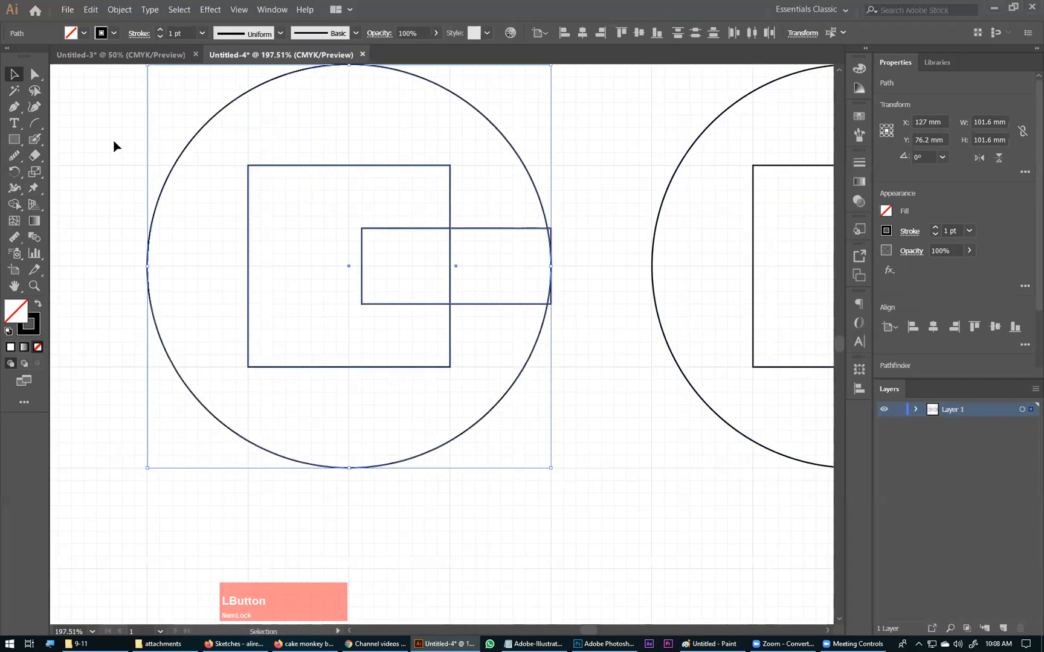
{"action": "left_click", "coordinate": [14, 205]}
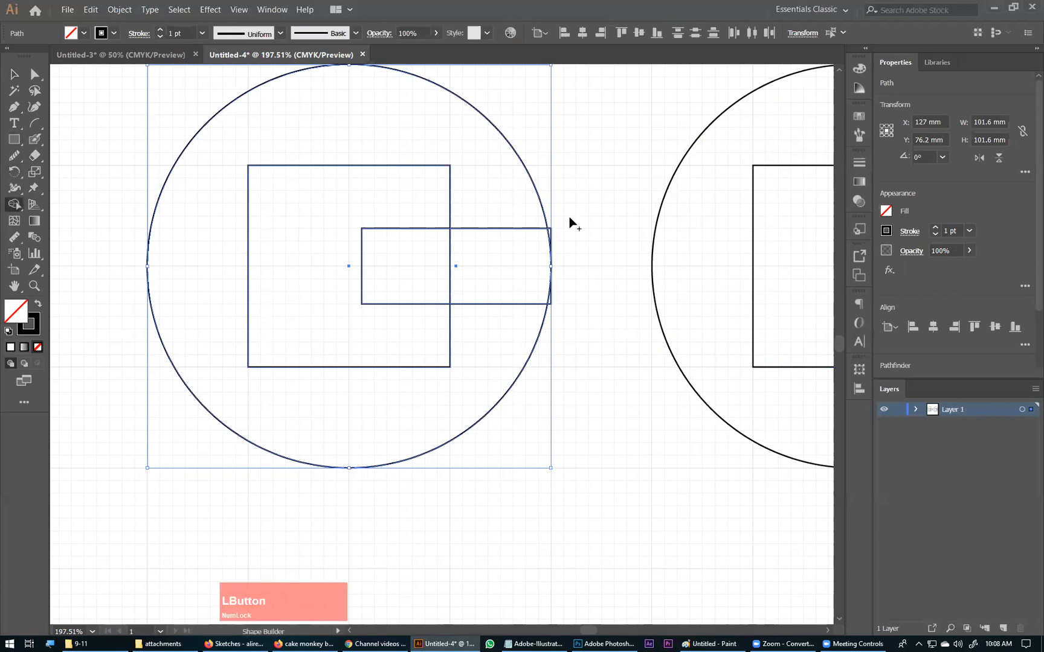
{"action": "left_click", "coordinate": [551, 305], "text": "alt"}
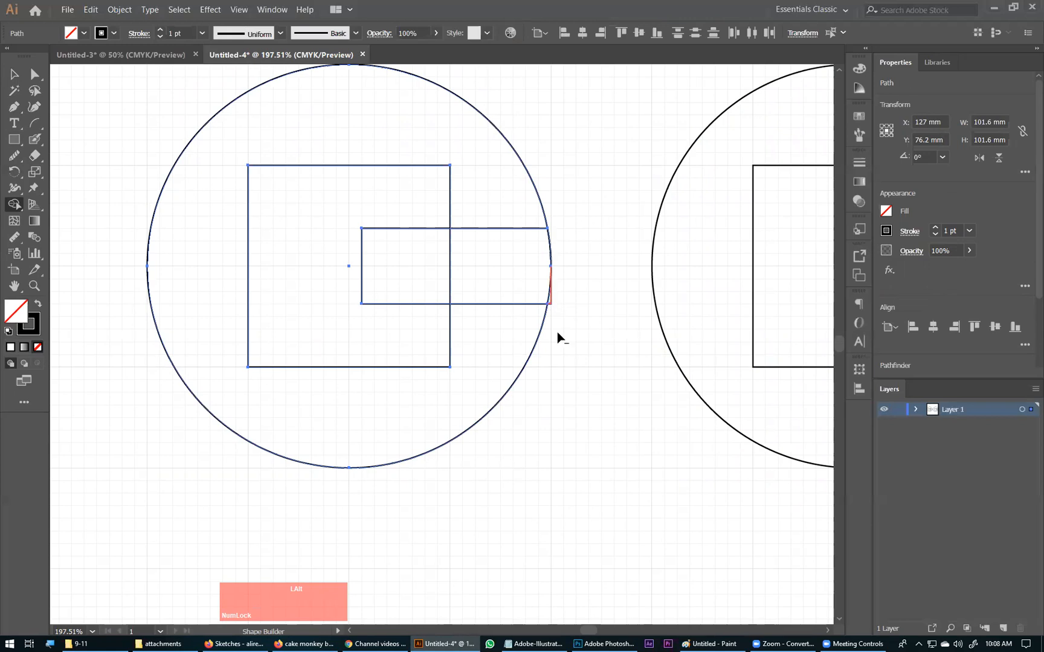
Step: Try to merge the ring around the square with the bar's outer part using Shape Builder and undo it
{"action": "left_click_drag", "start_coordinate": [492, 190], "coordinate": [506, 307]}
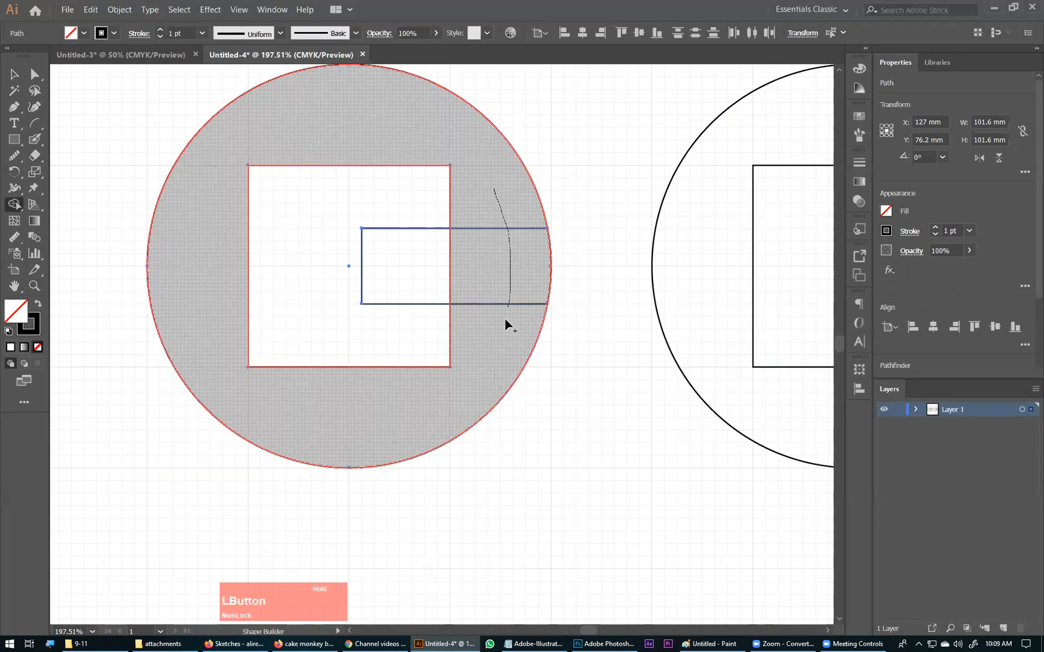
{"action": "key", "text": "ctrl+z"}
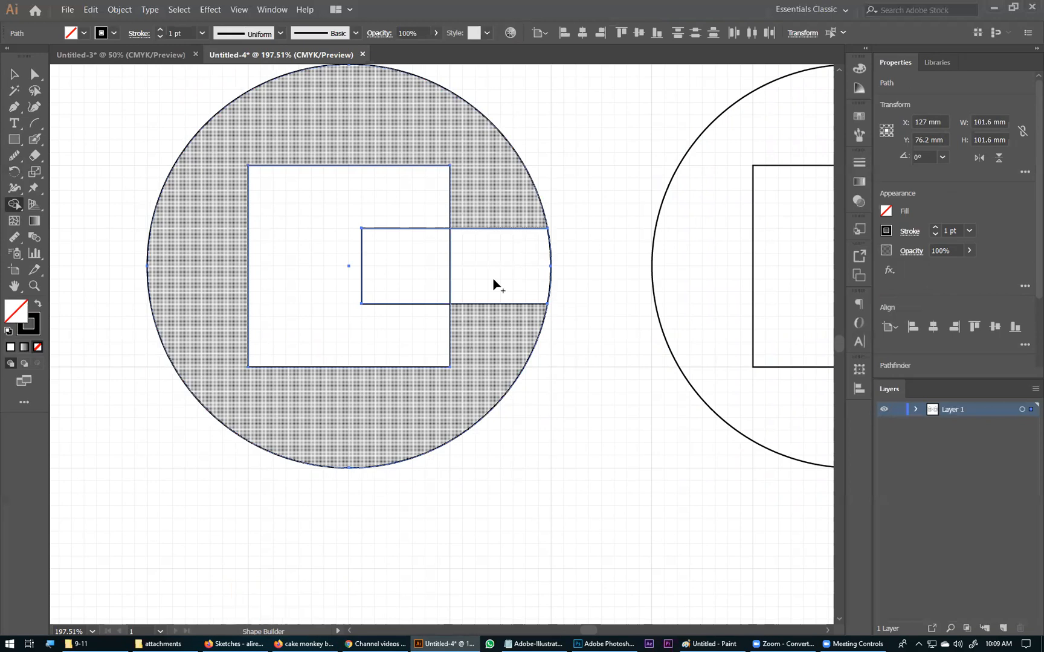
Step: Merge the bar's inner and outer parts and remove the square's remaining interior region with the Shape Builder tool
{"action": "left_click", "coordinate": [448, 287]}
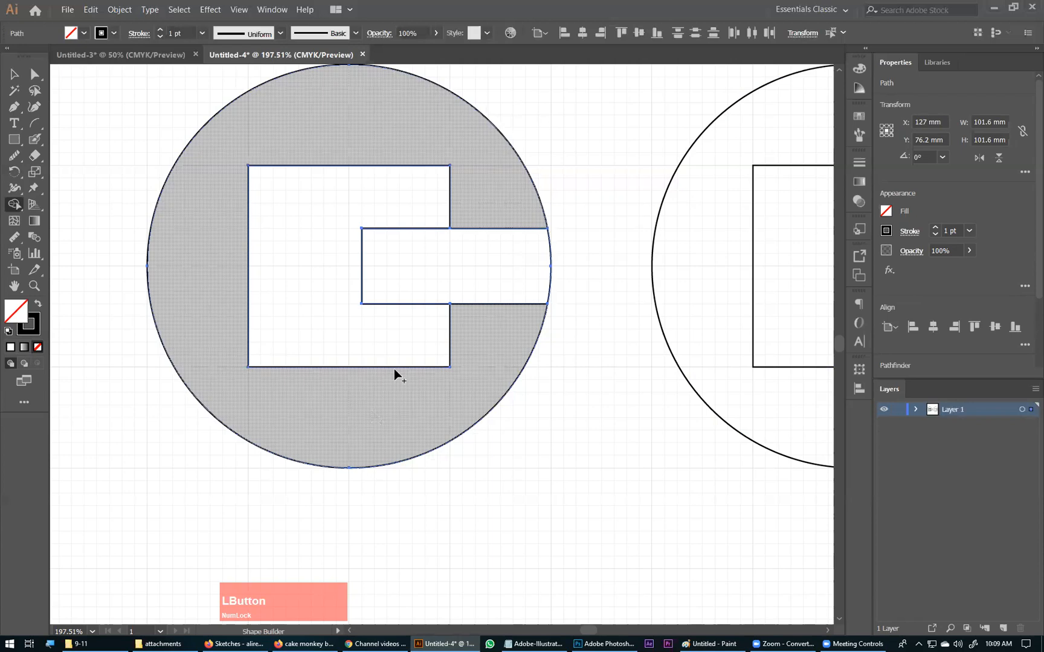
{"action": "key", "text": "alt"}
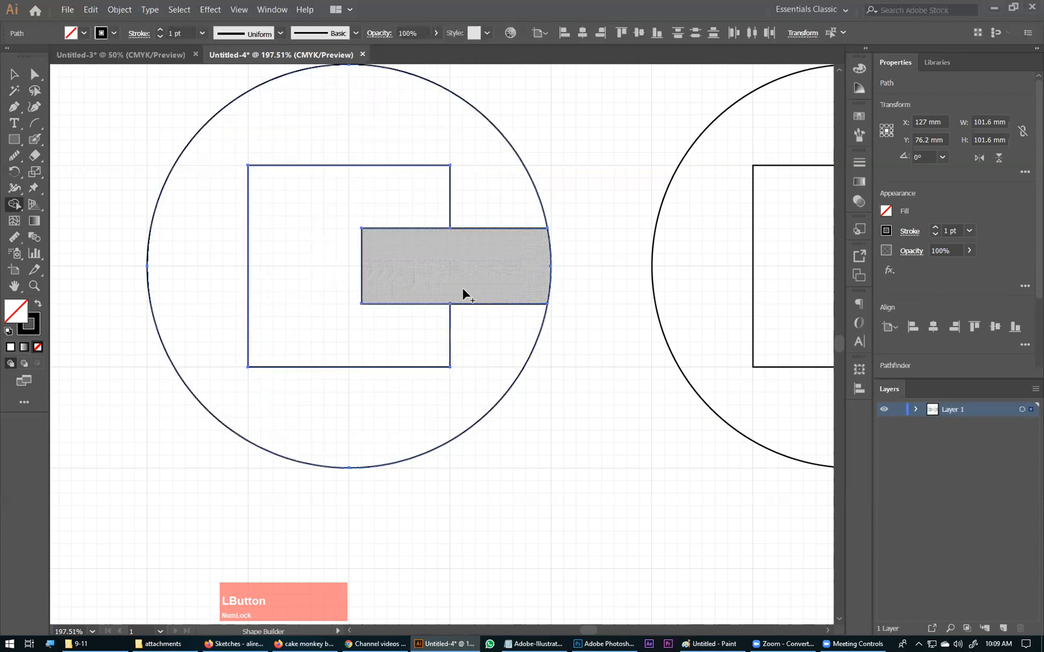
{"action": "left_click", "coordinate": [11, 77]}
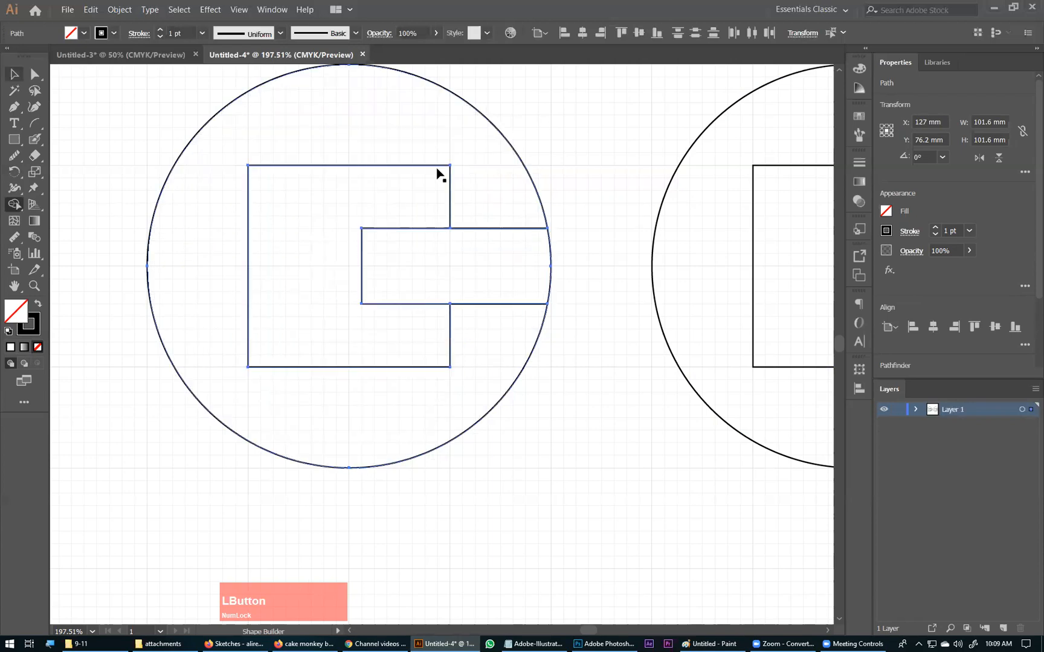
Step: Try moving the merged bar away from the ring to check that the pieces are separate, and undo the move
{"action": "left_click", "coordinate": [461, 129]}
{"action": "left_click_drag", "start_coordinate": [449, 166], "coordinate": [475, 141]}
{"action": "left_click", "coordinate": [408, 305]}
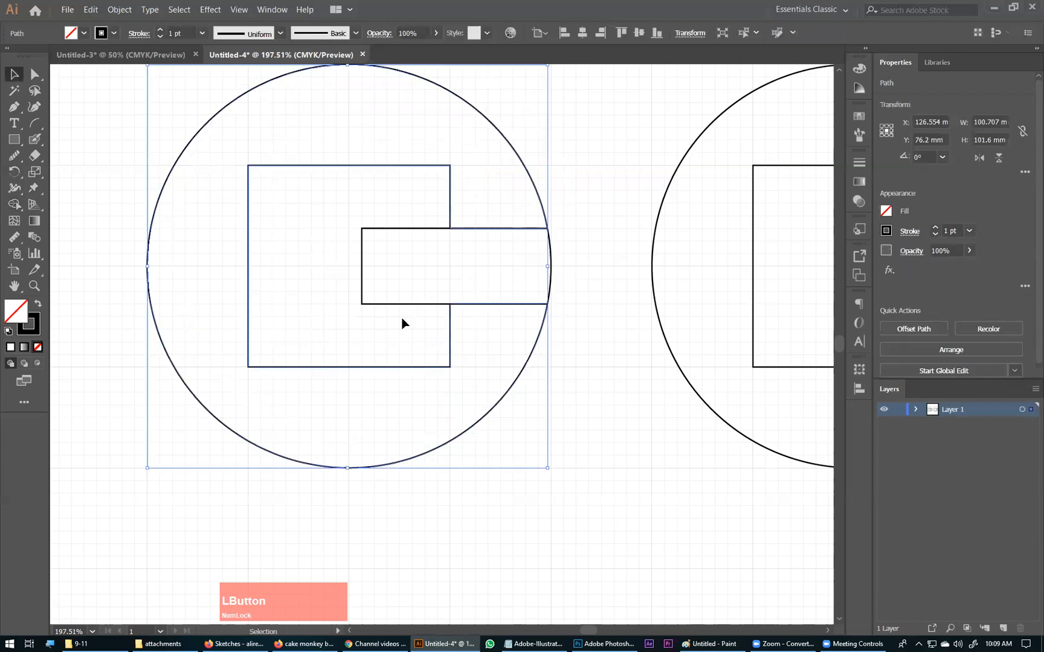
{"action": "left_click_drag", "start_coordinate": [387, 311], "coordinate": [383, 314]}
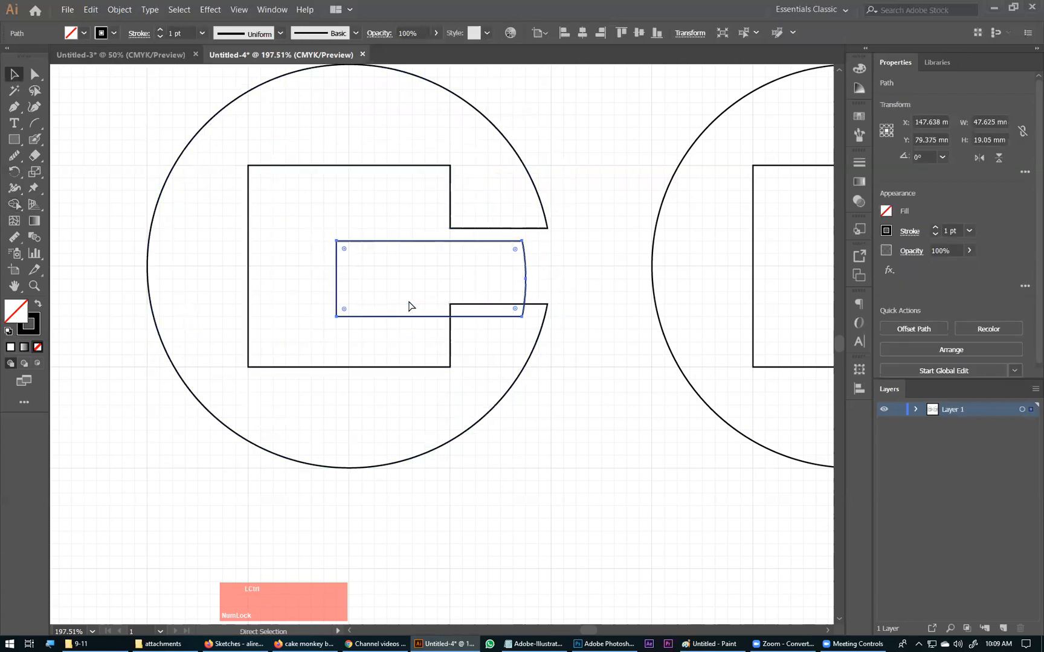
{"action": "key", "text": "ctrl+z"}
{"action": "left_click_drag", "start_coordinate": [531, 255], "coordinate": [431, 287]}
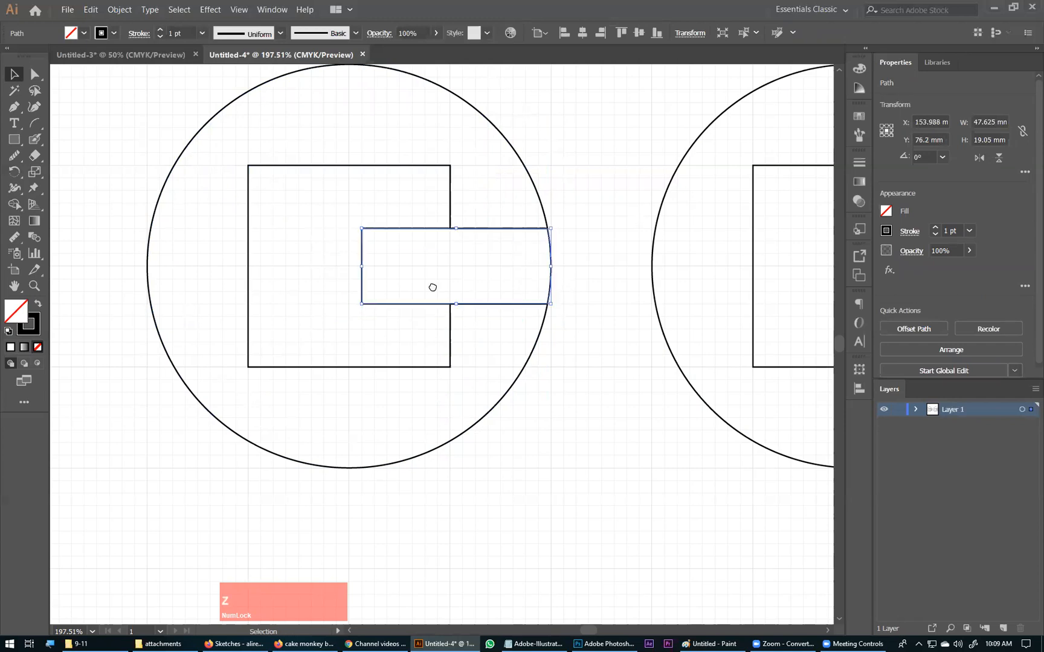
Step: Copy the bar from the duplicate construction to the original circle's lower-left edge, at X 71.438 mm and Y 117.475 mm
{"action": "left_click", "coordinate": [612, 233]}
{"action": "left_click_drag", "start_coordinate": [568, 240], "coordinate": [449, 201]}
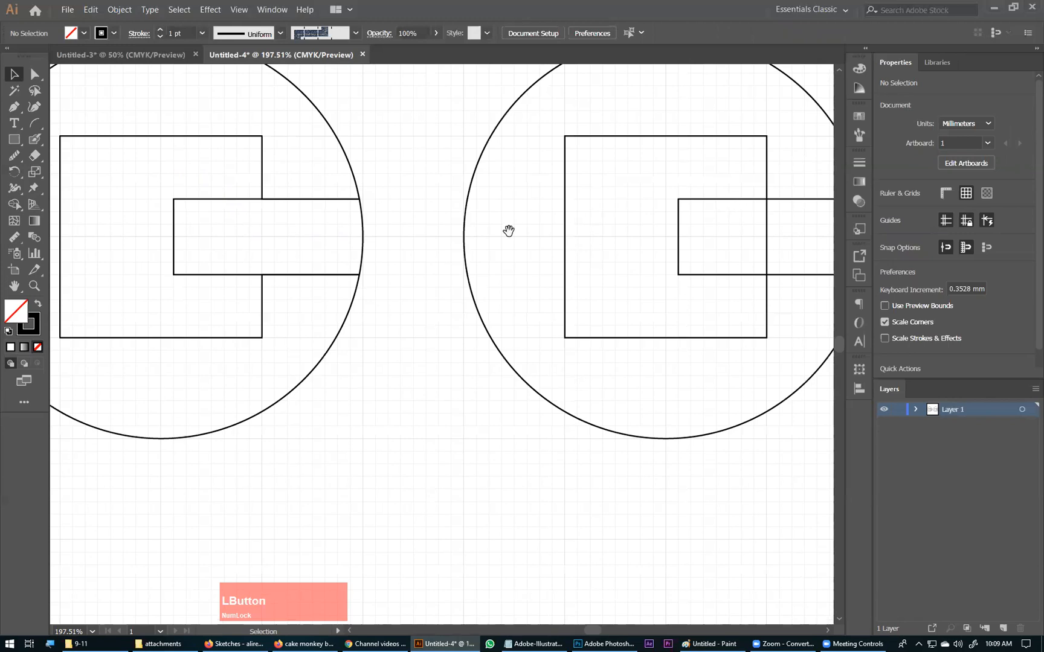
{"action": "key", "text": "ctrl+KP_Subtract"}
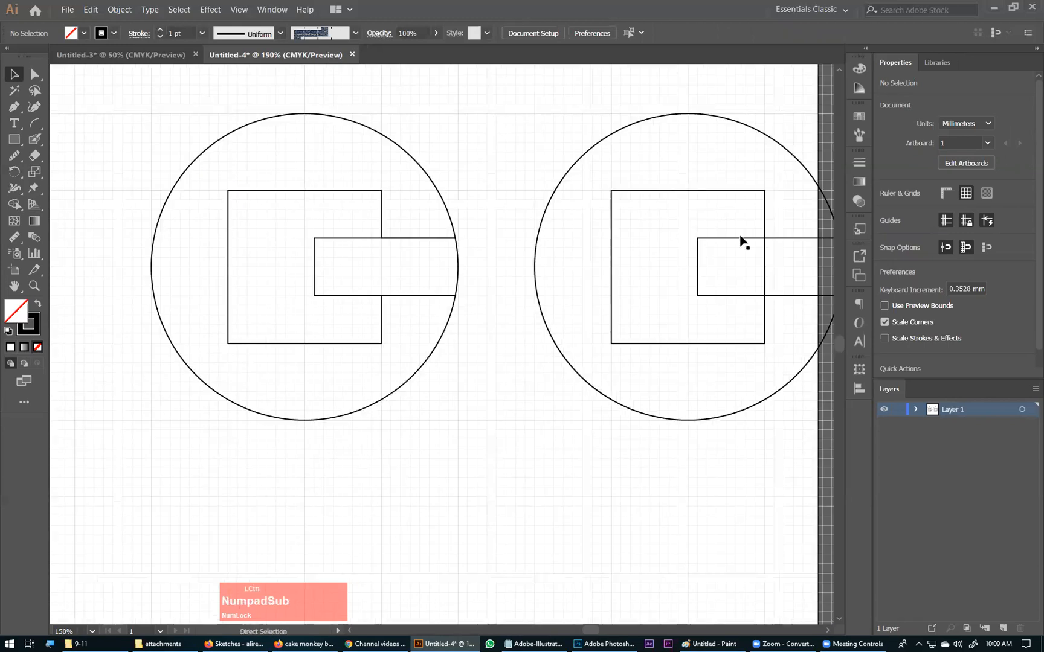
{"action": "left_click", "coordinate": [736, 240]}
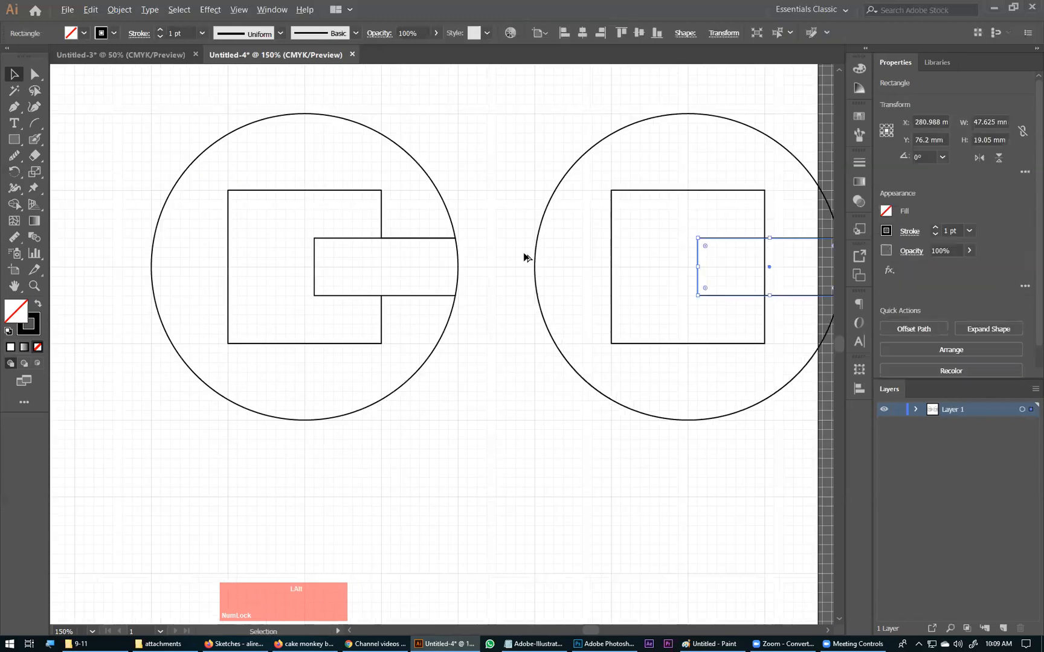
{"action": "left_click_drag", "start_coordinate": [161, 331], "coordinate": [194, 376]}
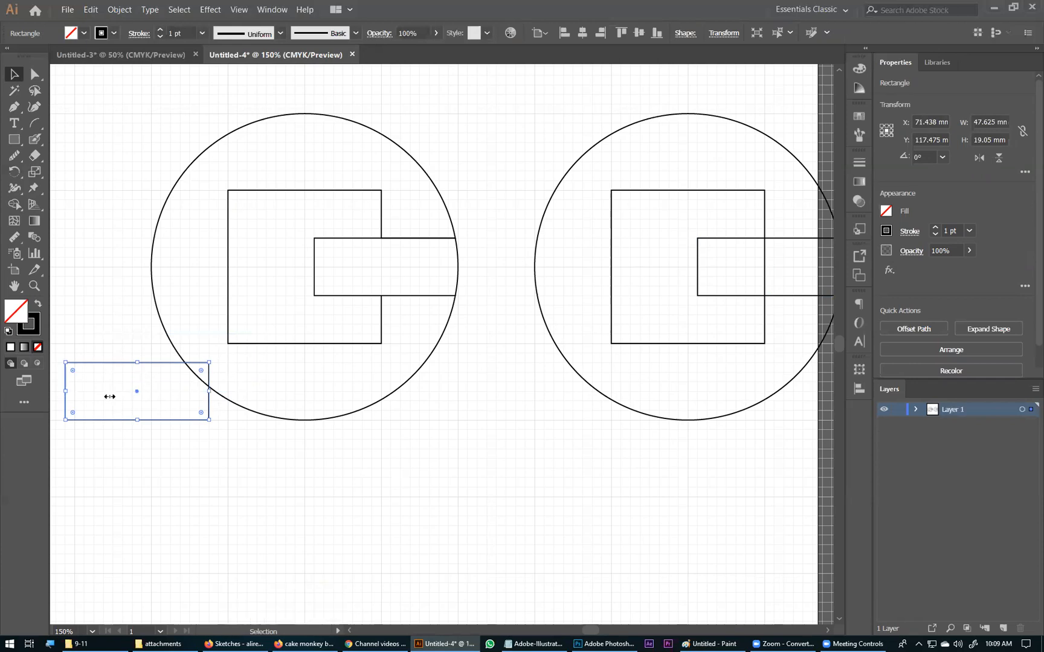
Step: Narrow the copied bar to a 19.05 mm square, duplicating it over the bar's lower-left corner and a smaller one over its upper-left corner
{"action": "left_click_drag", "start_coordinate": [144, 400], "coordinate": [295, 219]}
{"action": "key", "text": "alt"}
{"action": "left_click", "coordinate": [209, 387]}
{"action": "left_click", "coordinate": [519, 454]}
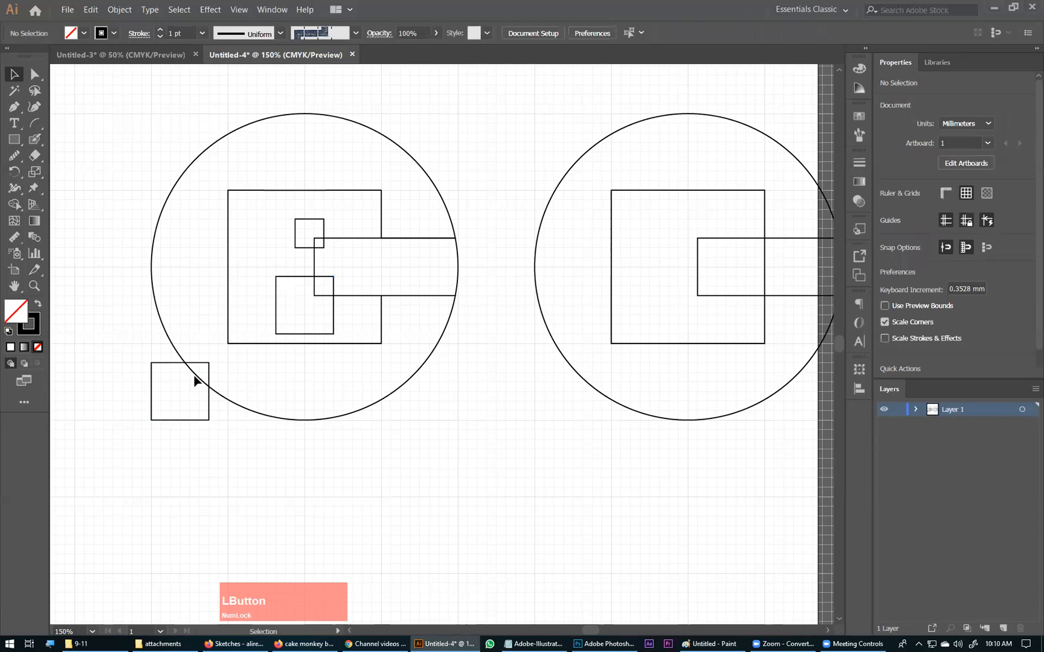
Step: Try moving the square at the circle's lower-left edge away below the circle, and undo the move
{"action": "left_click_drag", "start_coordinate": [168, 424], "coordinate": [486, 498]}
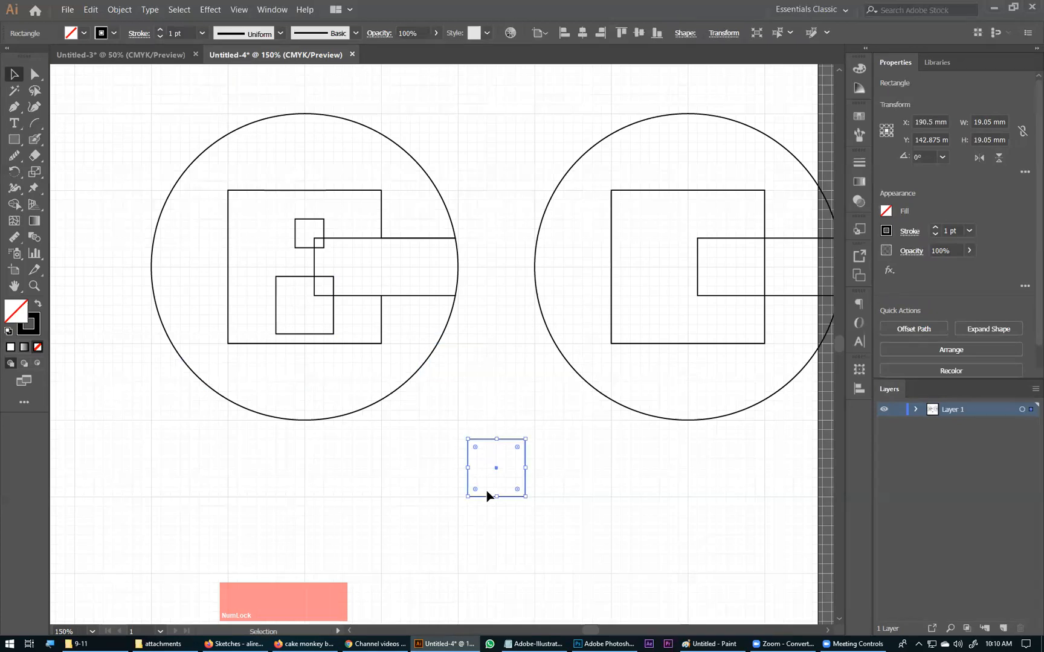
{"action": "key", "text": "ctrl+z"}
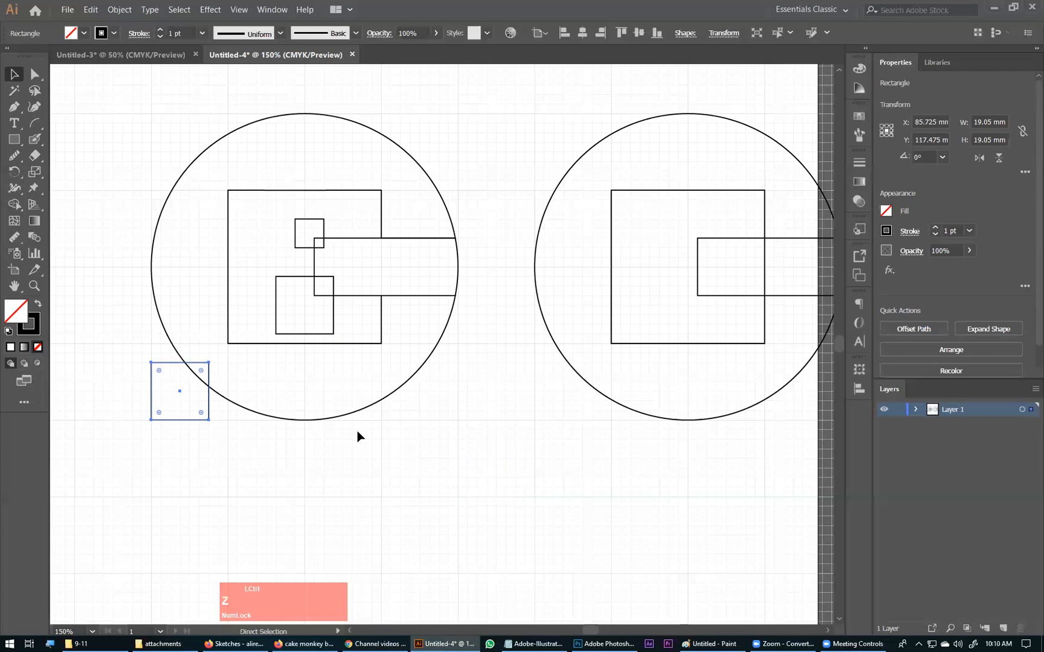
{"action": "left_click", "coordinate": [180, 444]}
Step: Duplicate the original construction with its three small squares, placing the copy outside the artboard's upper-right corner
{"action": "left_click_drag", "start_coordinate": [489, 109], "coordinate": [110, 416]}
{"action": "left_click", "coordinate": [15, 209]}
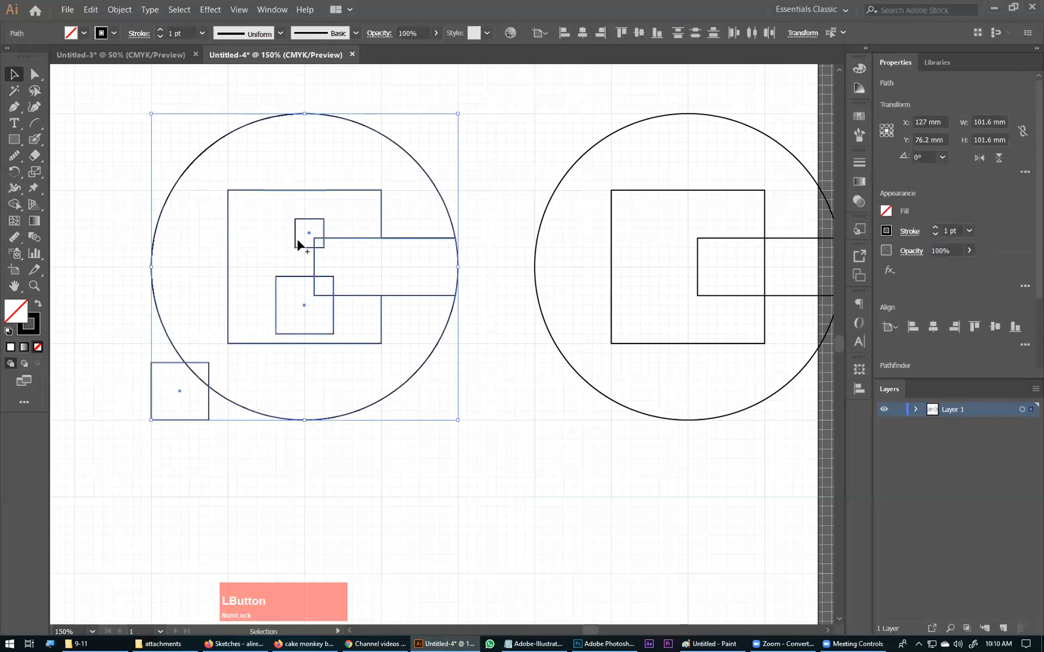
{"action": "left_click", "coordinate": [17, 76]}
{"action": "key", "text": "ctrl+KP_Subtract"}
{"action": "key", "text": "ctrl+KP_Subtract"}
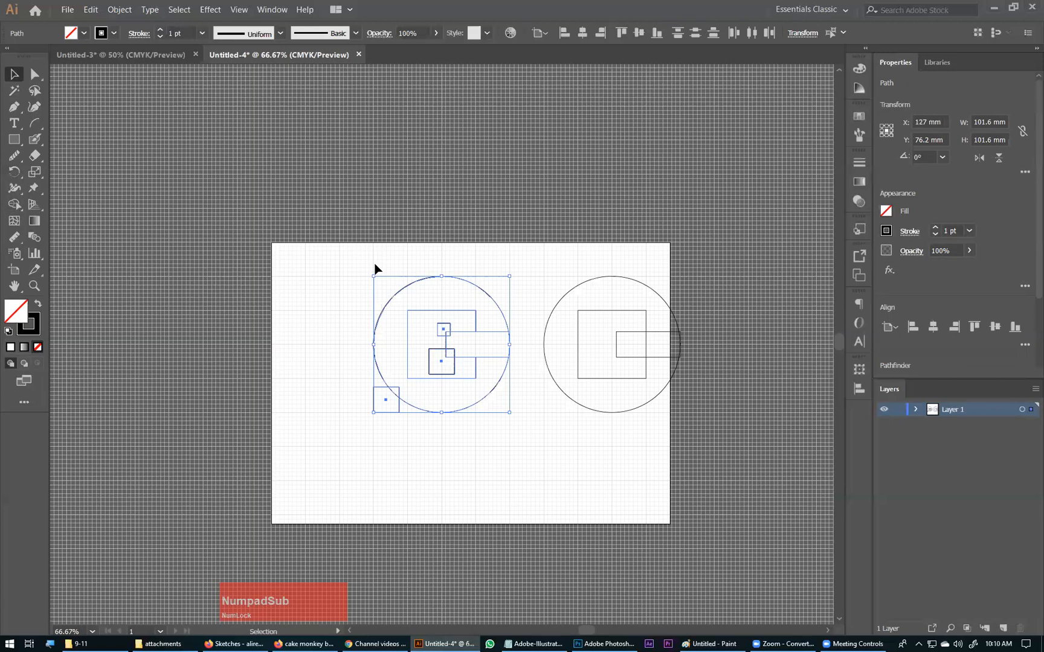
{"action": "left_click_drag", "start_coordinate": [401, 415], "coordinate": [698, 315]}
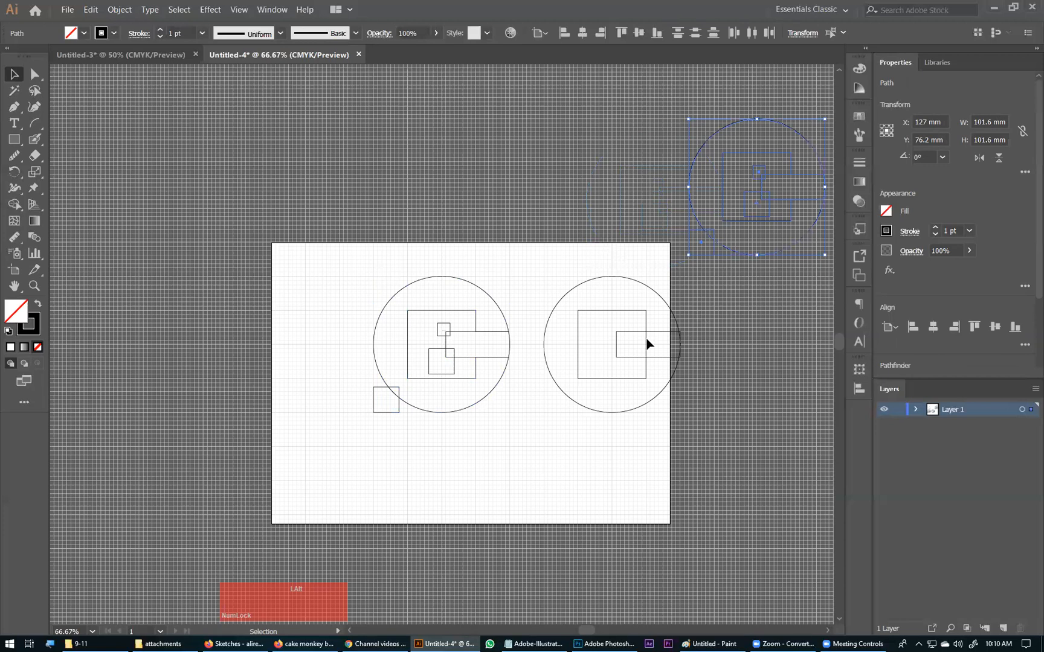
Step: Move the uncut circle, square and bar construction off the artboard, above its upper edge
{"action": "left_click", "coordinate": [550, 406]}
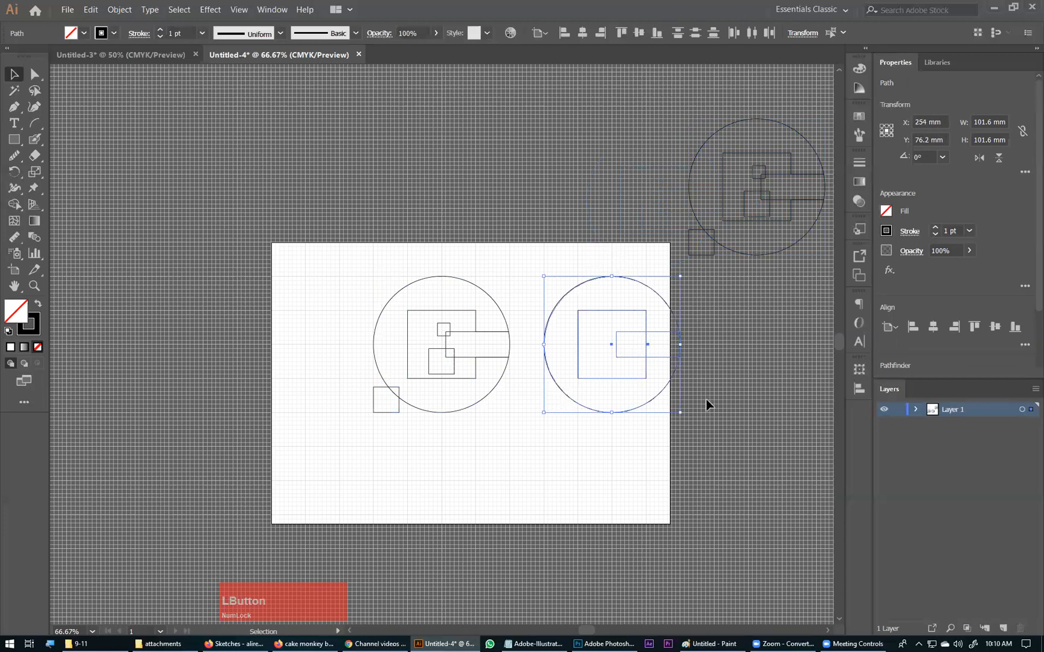
{"action": "left_click", "coordinate": [562, 391]}
{"action": "left_click_drag", "start_coordinate": [566, 395], "coordinate": [574, 219]}
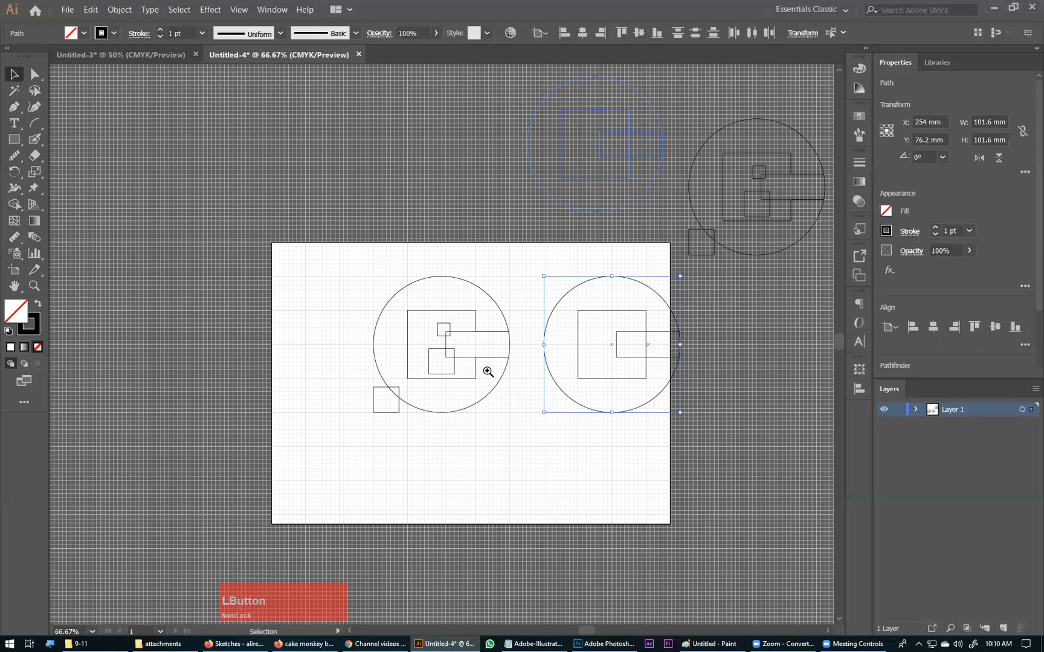
Step: Cut the three small squares out of the bar's left corners and the circle's lower-left edge with the Shape Builder tool
{"action": "left_click_drag", "start_coordinate": [301, 268], "coordinate": [410, 326]}
{"action": "left_click_drag", "start_coordinate": [642, 90], "coordinate": [256, 600]}
{"action": "left_click", "coordinate": [16, 188]}
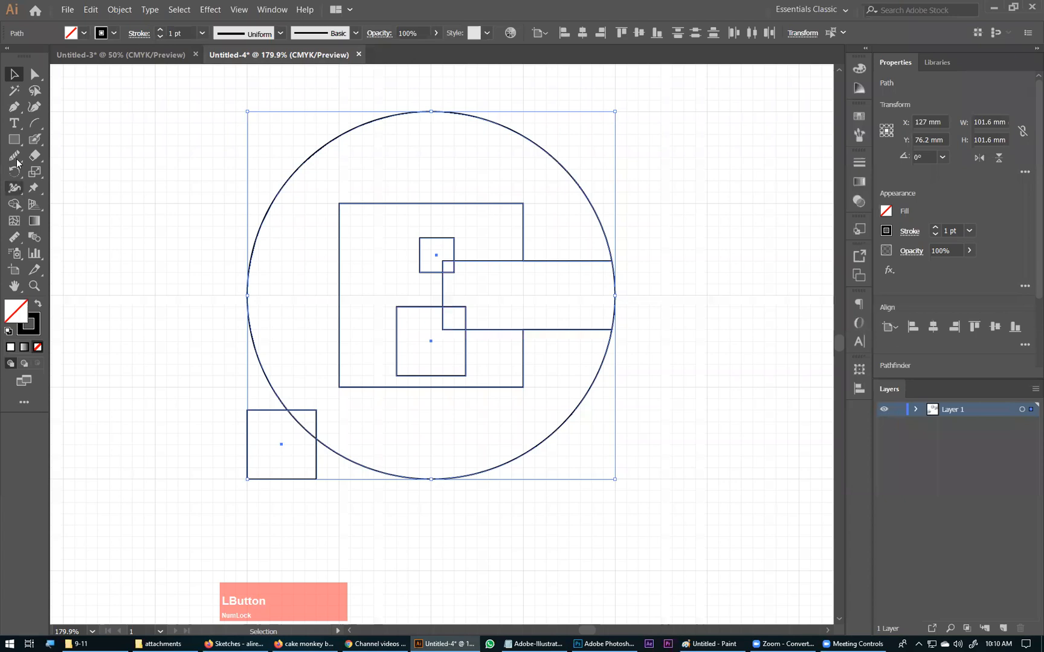
{"action": "left_click", "coordinate": [19, 209]}
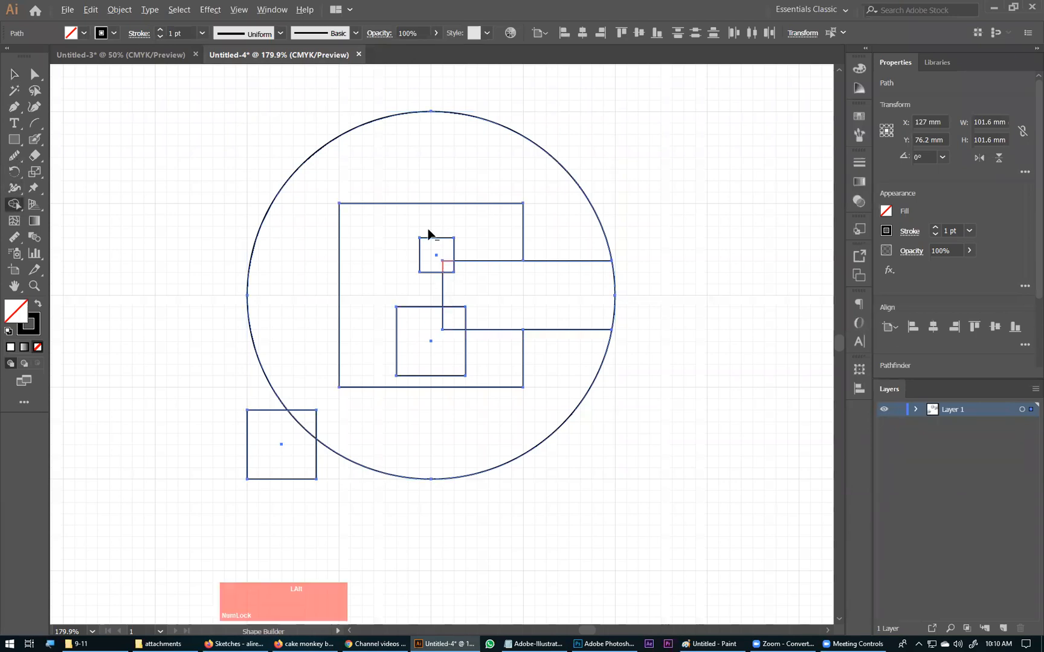
{"action": "left_click_drag", "start_coordinate": [456, 322], "coordinate": [411, 352]}
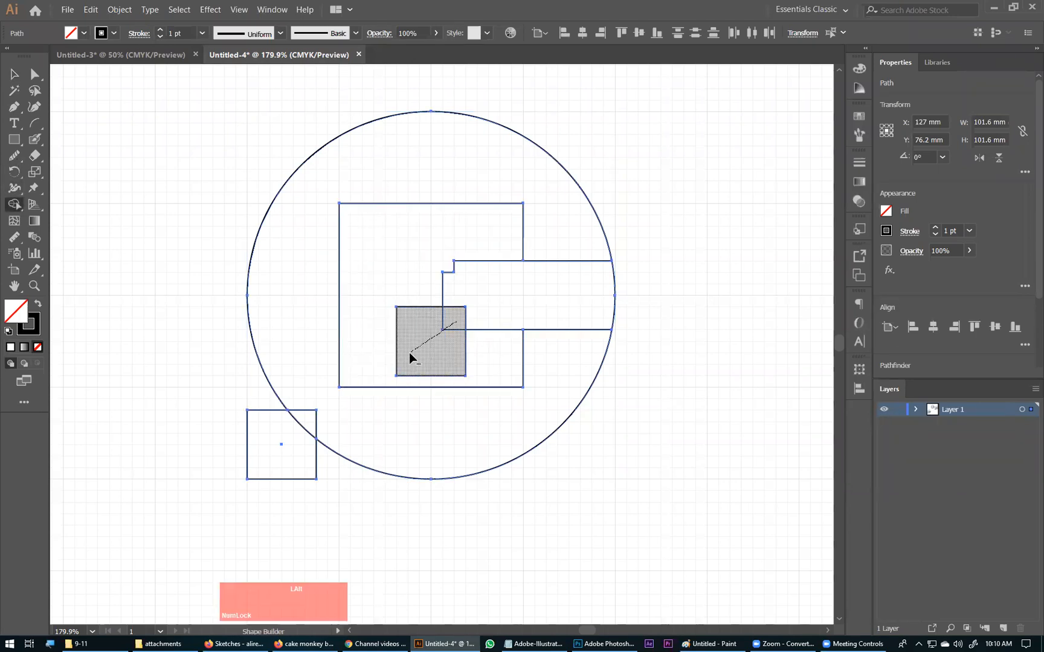
{"action": "left_click_drag", "start_coordinate": [375, 403], "coordinate": [362, 411]}
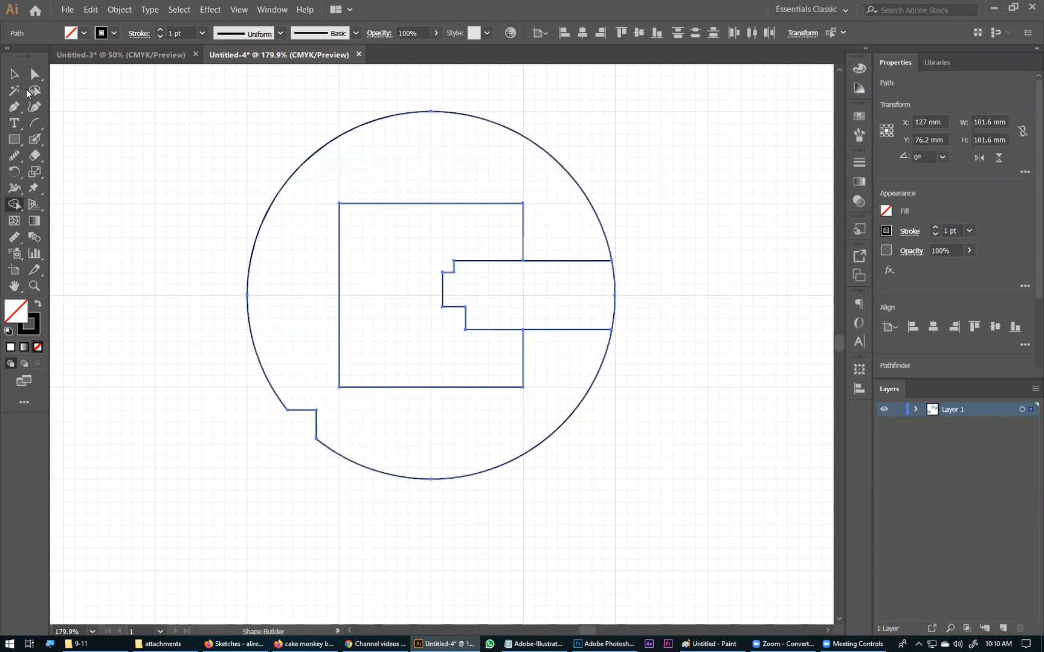
Step: Draw a thin rectangle directly below the bar, from just inside the square's right edge to beyond the circle
{"action": "key", "text": "ctrl+minus"}
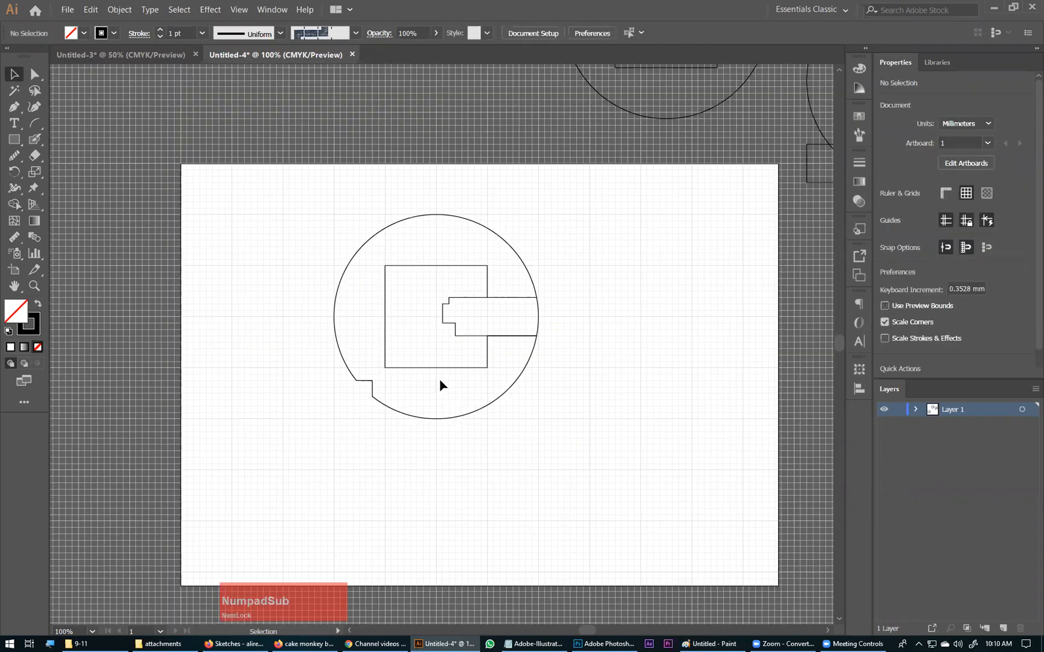
{"action": "left_click_drag", "start_coordinate": [439, 385], "coordinate": [383, 375]}
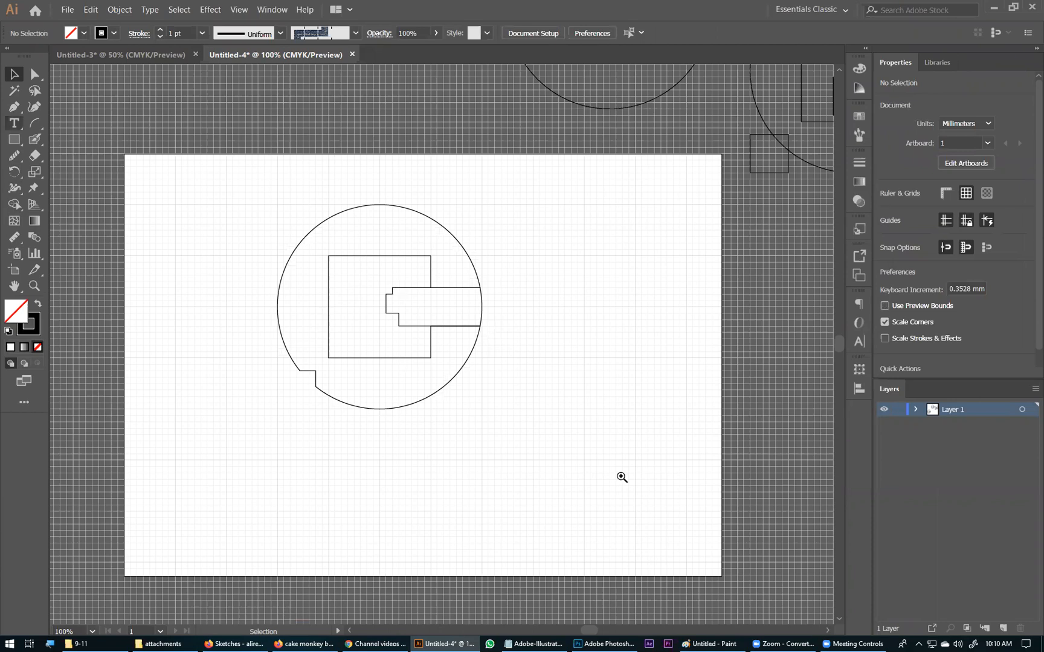
{"action": "left_click", "coordinate": [14, 140]}
{"action": "left_click_drag", "start_coordinate": [373, 251], "coordinate": [621, 476]}
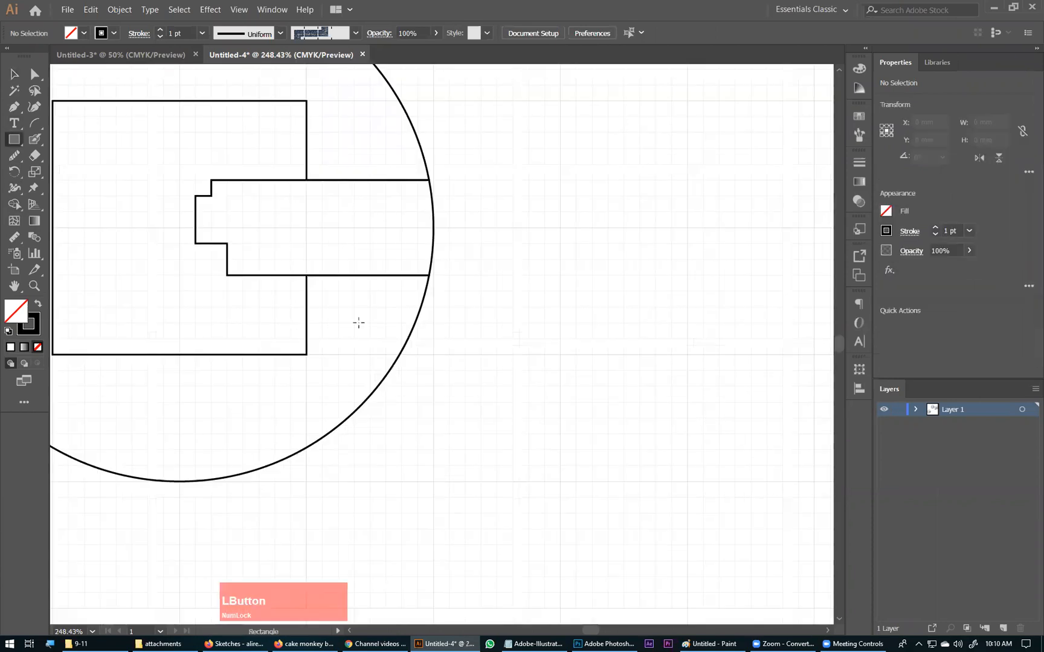
{"action": "left_click_drag", "start_coordinate": [291, 323], "coordinate": [461, 277]}
Step: Cut the thin rectangle out of the ring with the Shape Builder tool, leaving a gap below the bar
{"action": "left_click", "coordinate": [17, 73]}
{"action": "left_click_drag", "start_coordinate": [452, 394], "coordinate": [372, 313]}
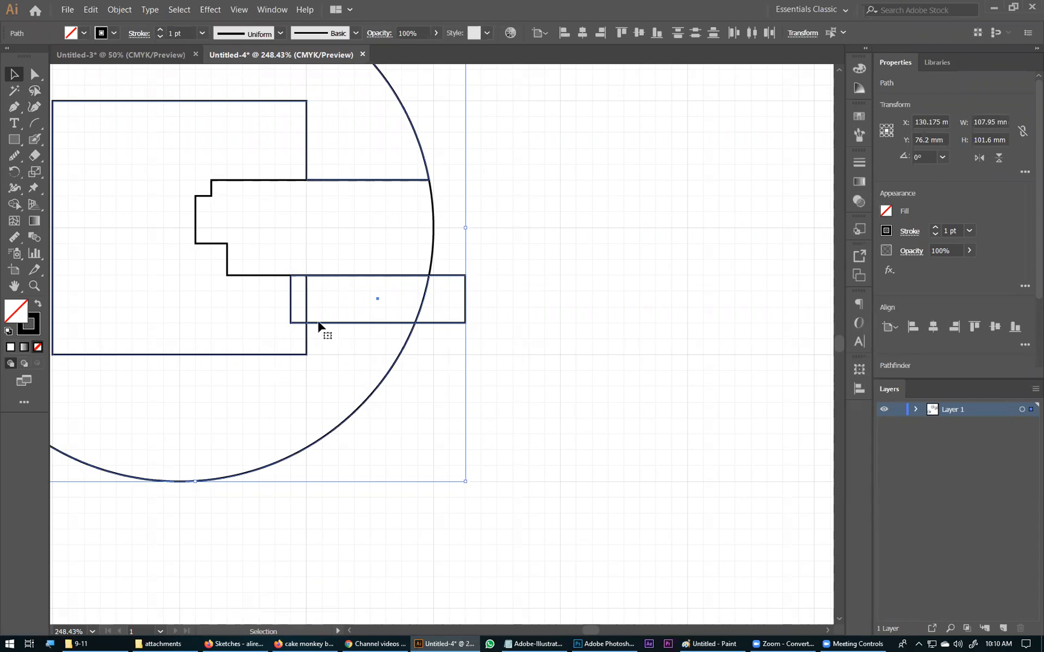
{"action": "left_click", "coordinate": [14, 204]}
{"action": "key", "text": "alt"}
{"action": "left_click_drag", "start_coordinate": [449, 300], "coordinate": [297, 300]}
{"action": "left_click", "coordinate": [12, 79]}
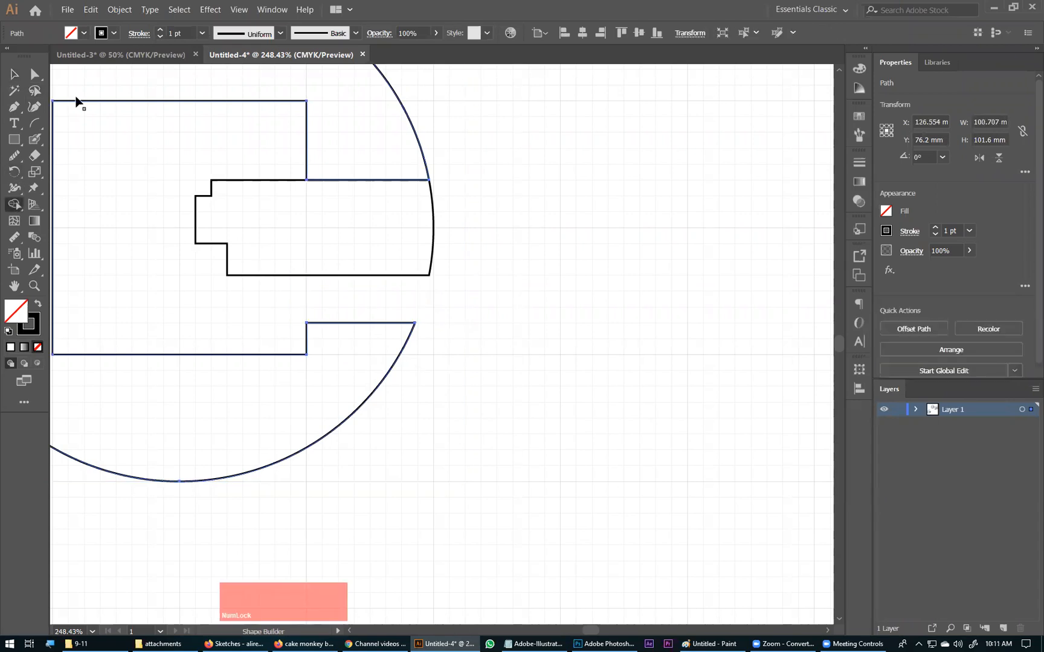
{"action": "left_click", "coordinate": [510, 139]}
Step: Check the cut logo at different magnifications and hide the grid
{"action": "key", "text": "ctrl+minus"}
{"action": "key", "text": "ctrl+minus"}
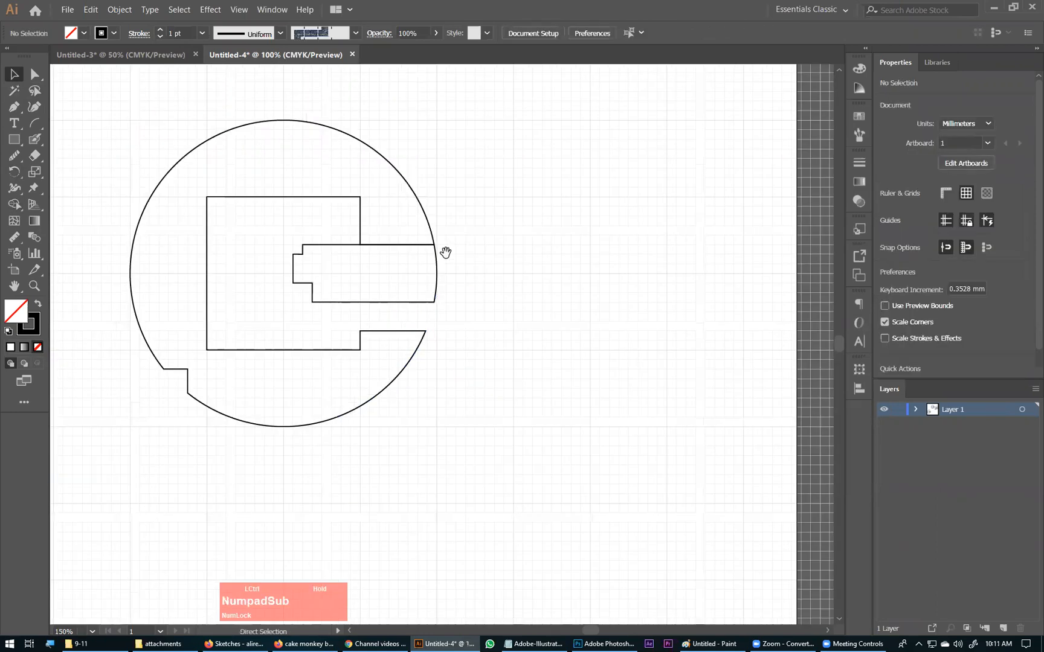
{"action": "left_click_drag", "start_coordinate": [354, 323], "coordinate": [571, 438]}
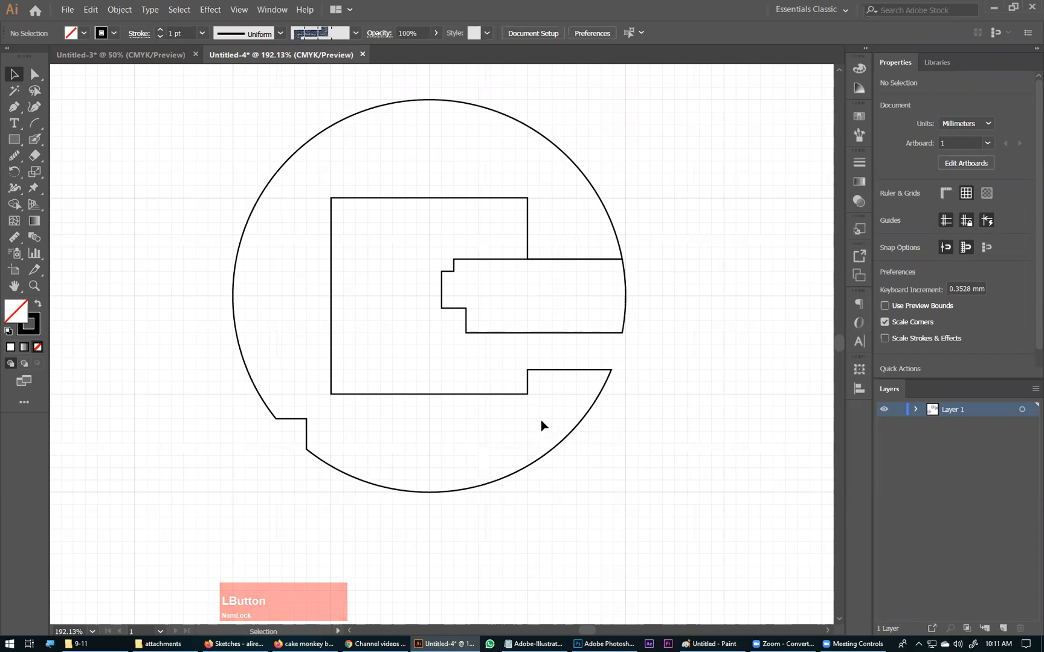
{"action": "left_click", "coordinate": [167, 218]}
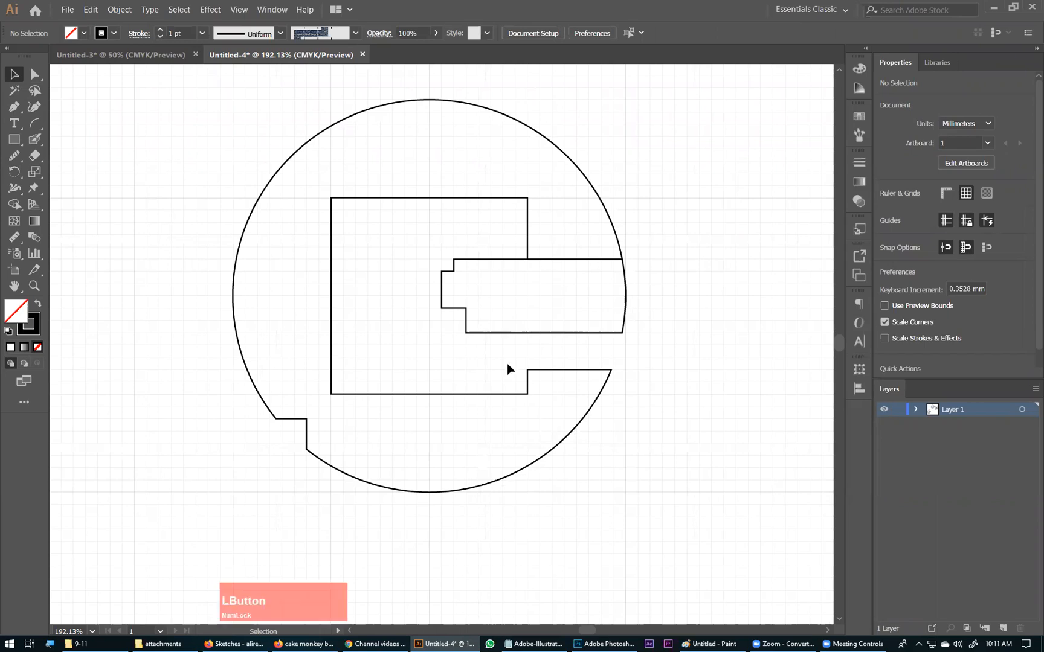
{"action": "key", "text": "ctrl+minus"}
{"action": "key", "text": "ctrl+minus"}
{"action": "left_click_drag", "start_coordinate": [501, 354], "coordinate": [463, 404]}
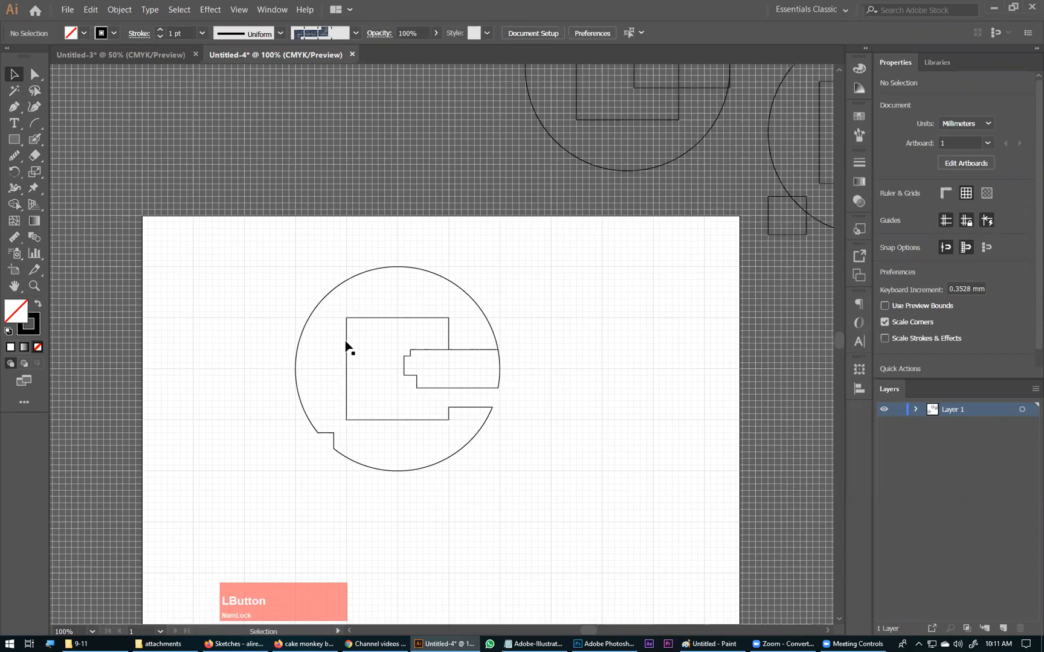
{"action": "left_click", "coordinate": [616, 293]}
{"action": "right_click", "coordinate": [625, 329]}
{"action": "left_click", "coordinate": [626, 337]}
Step: Group the ring and bar pieces of the cut logo and center the group horizontally on the artboard
{"action": "left_click_drag", "start_coordinate": [247, 280], "coordinate": [513, 496]}
{"action": "left_click_drag", "start_coordinate": [490, 355], "coordinate": [462, 417]}
{"action": "key", "text": "ctrl+minus"}
{"action": "key", "text": "ctrl+minus"}
{"action": "key", "text": "ctrl+minus"}
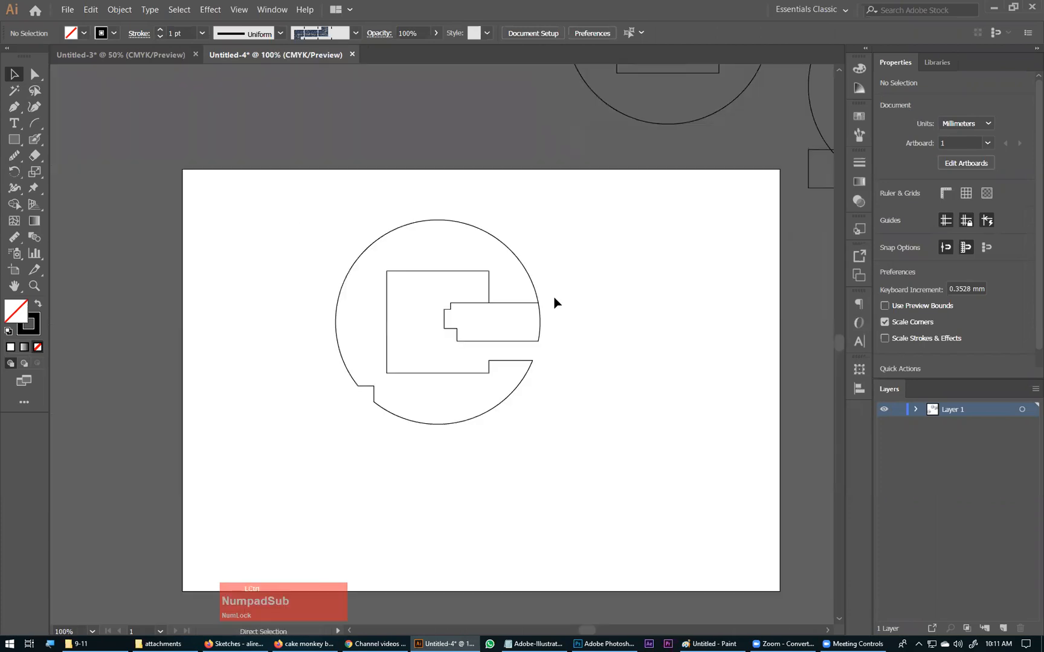
{"action": "key", "text": "ctrl+minus"}
{"action": "left_click_drag", "start_coordinate": [292, 465], "coordinate": [541, 249]}
{"action": "key", "text": "ctrl+g"}
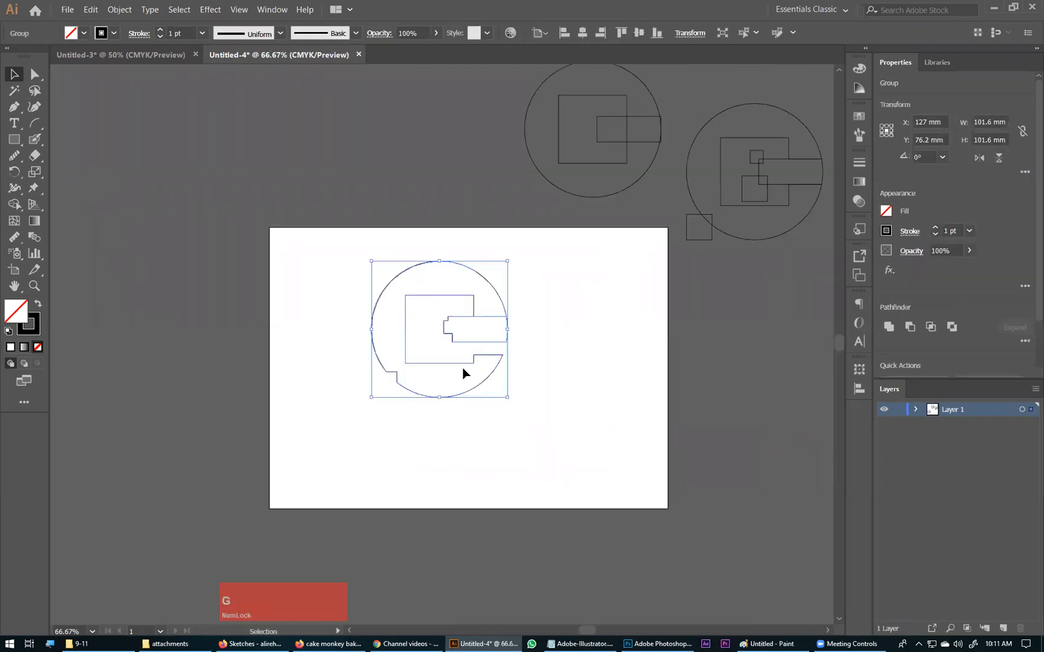
{"action": "right_click", "coordinate": [467, 367]}
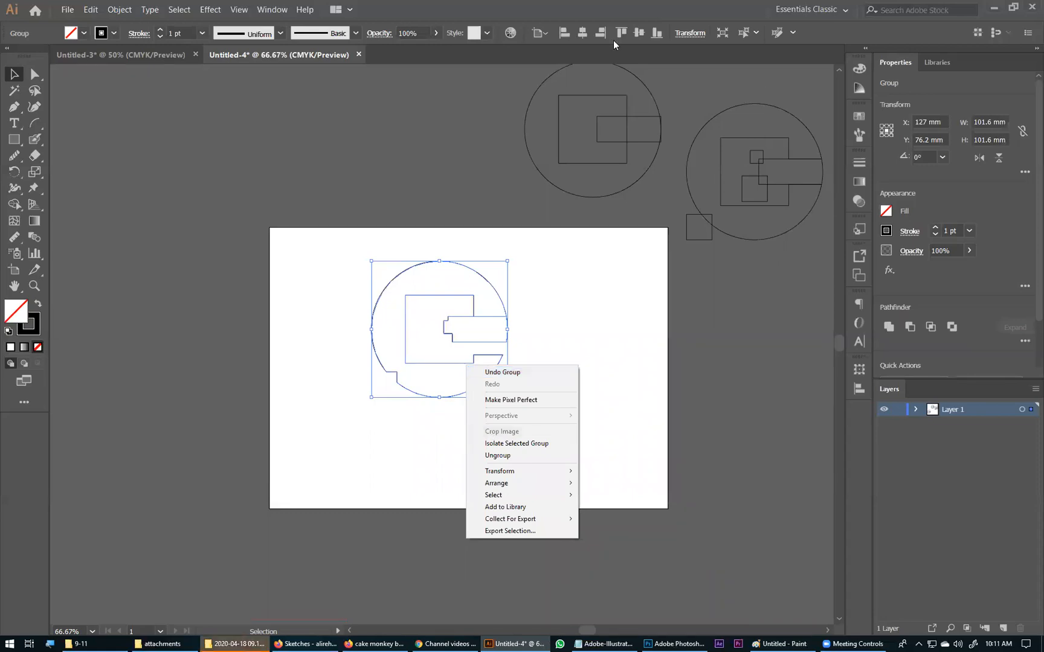
{"action": "left_click", "coordinate": [579, 35]}
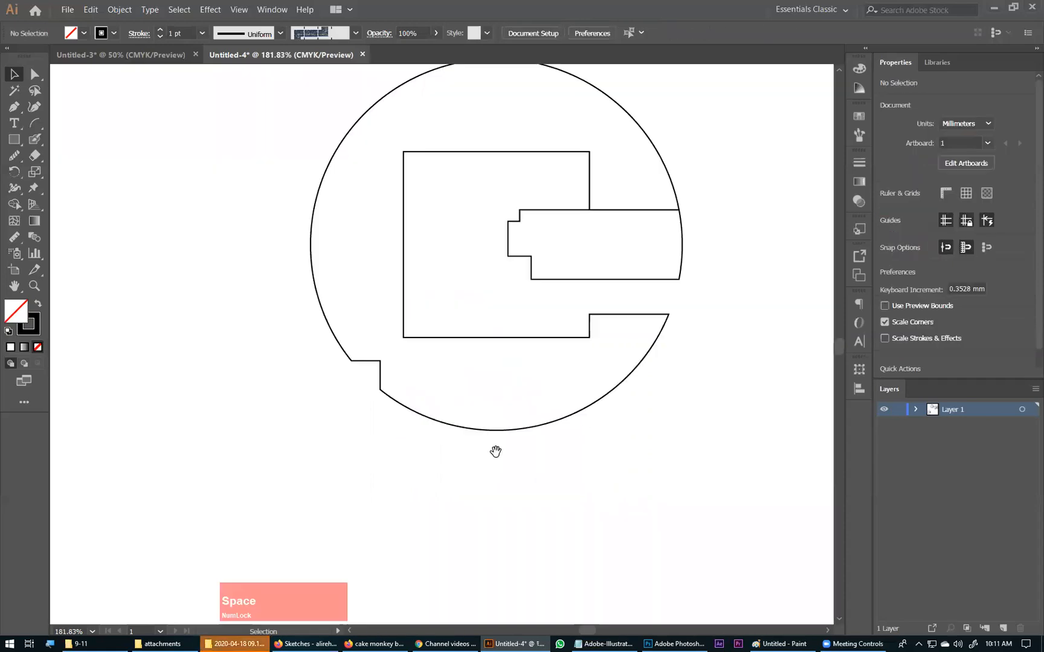
Step: Add the point text "ENERGIC" on the artboard just below the logo's circle
{"action": "left_click_drag", "start_coordinate": [496, 451], "coordinate": [438, 369]}
{"action": "left_click", "coordinate": [11, 128]}
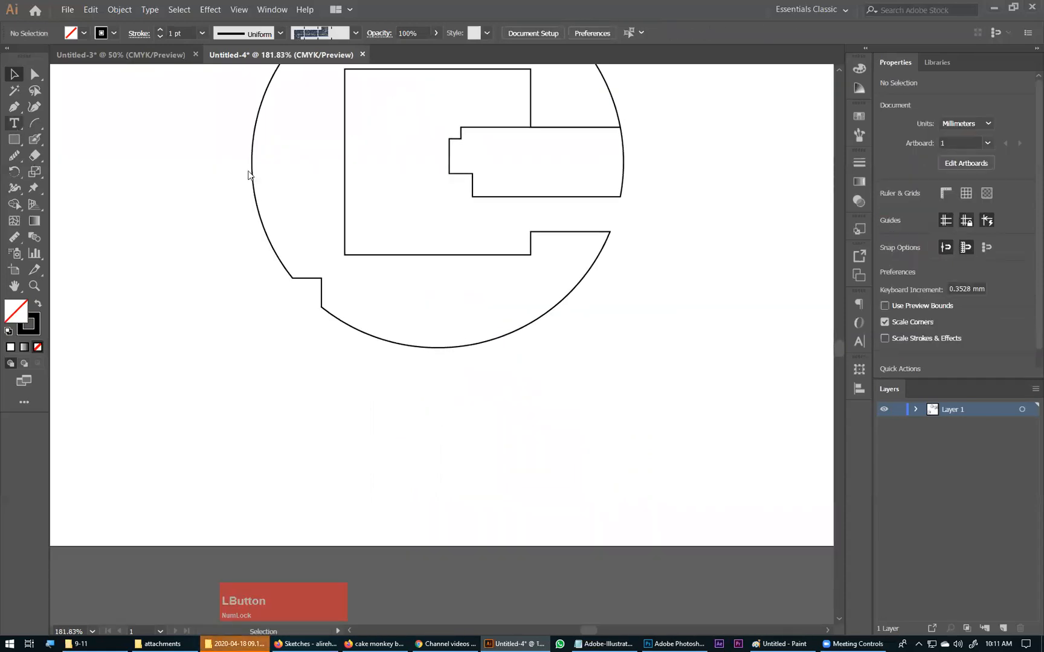
{"action": "left_click", "coordinate": [291, 404]}
{"action": "key", "text": "ctrl+z"}
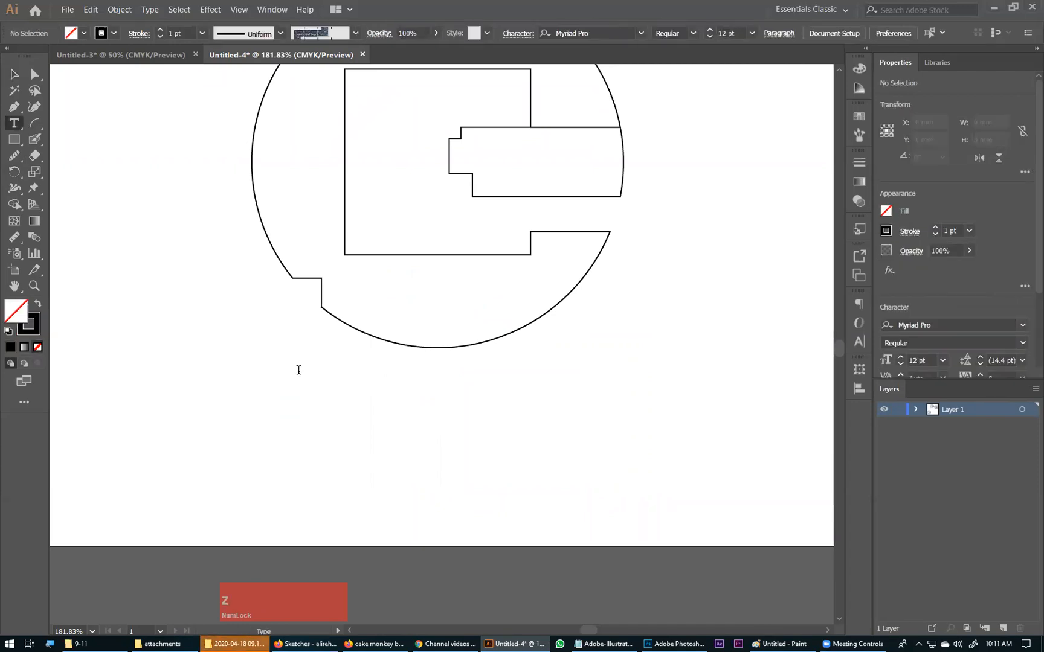
{"action": "left_click", "coordinate": [299, 369]}
{"action": "type", "text": "EN"}
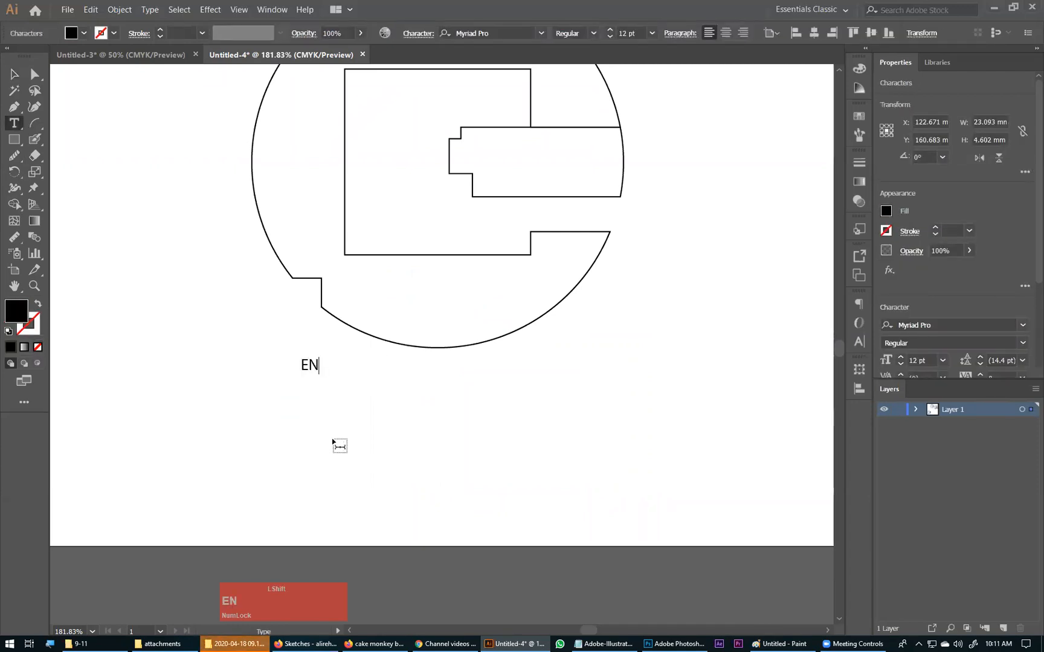
{"action": "type", "text": "ERGIC"}
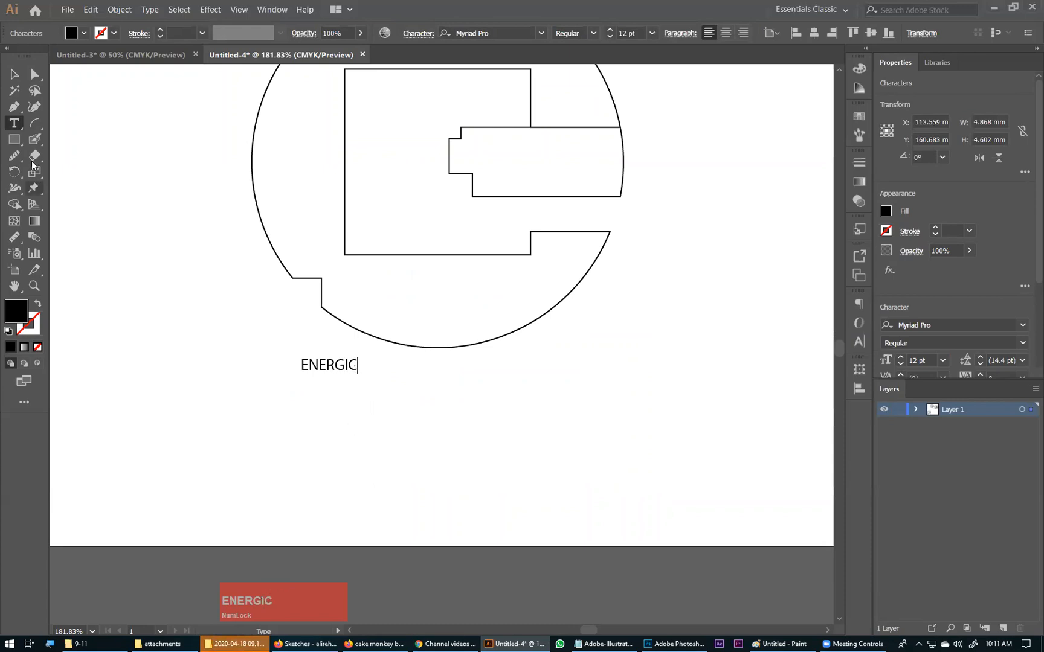
{"action": "left_click", "coordinate": [14, 74]}
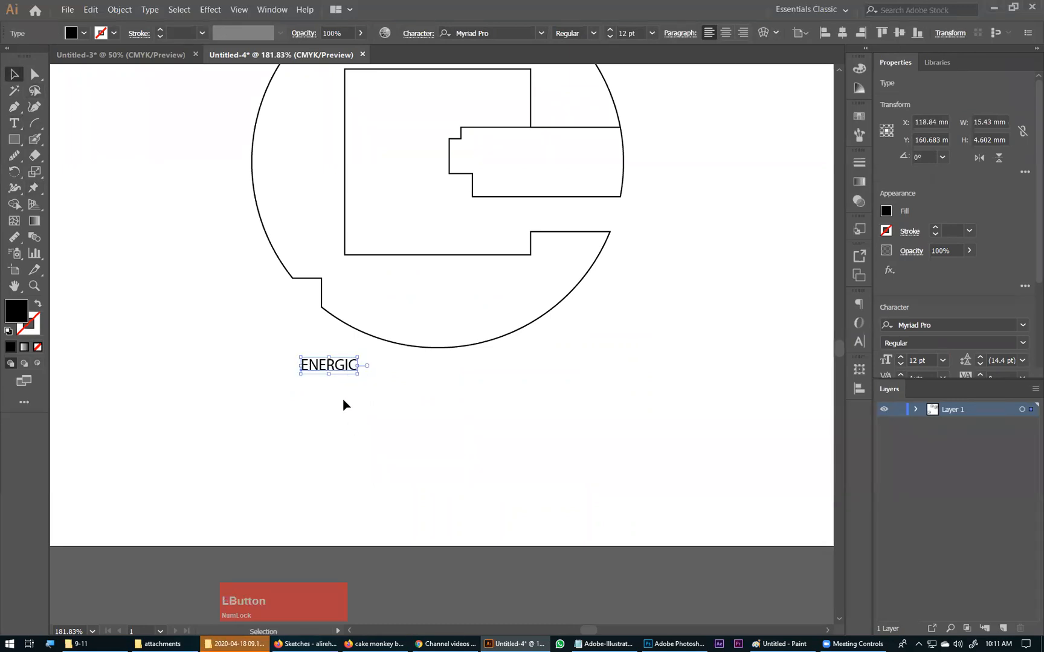
Step: Scale the ENERGIC text up to about 70.5 pt, nearly as wide as the circle above it
{"action": "key", "text": "ctrl+minus"}
{"action": "key", "text": "ctrl+minus"}
{"action": "left_click_drag", "start_coordinate": [459, 348], "coordinate": [575, 403]}
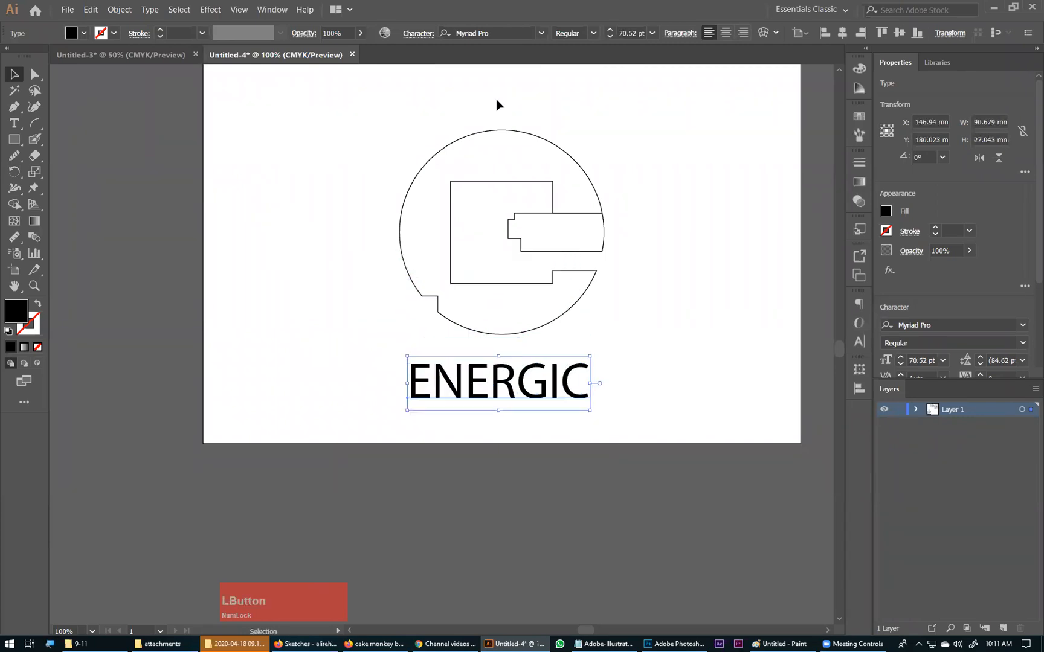
Step: Compare the Biko weights on the ENERGIC text and set its font to Biko Regular
{"action": "left_click", "coordinate": [502, 33]}
{"action": "type", "text": "Biko"}
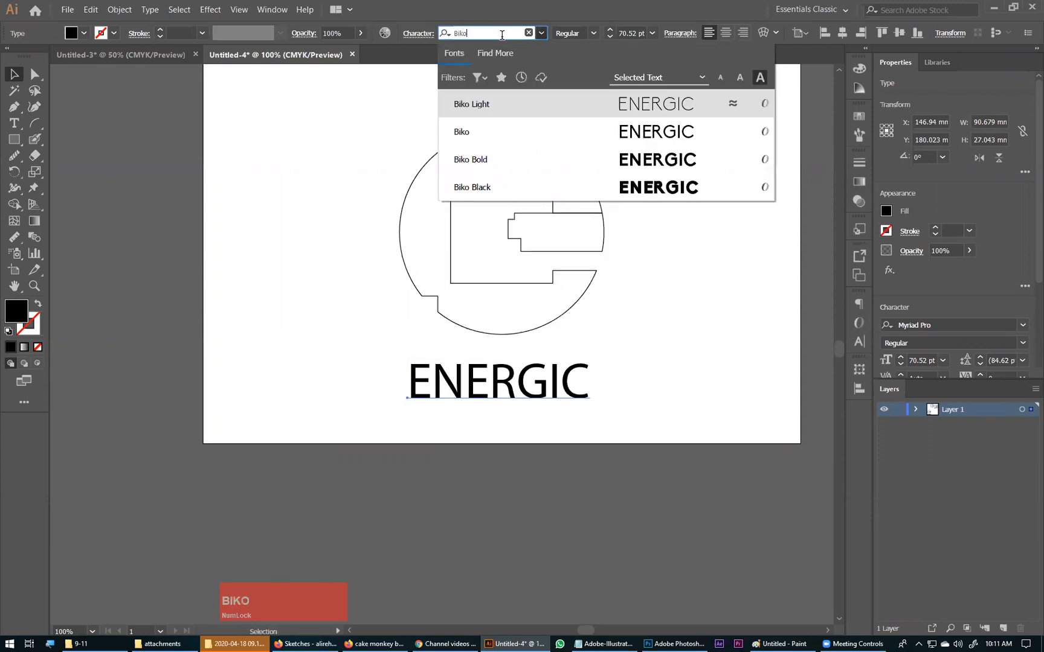
{"action": "key", "text": "Down"}
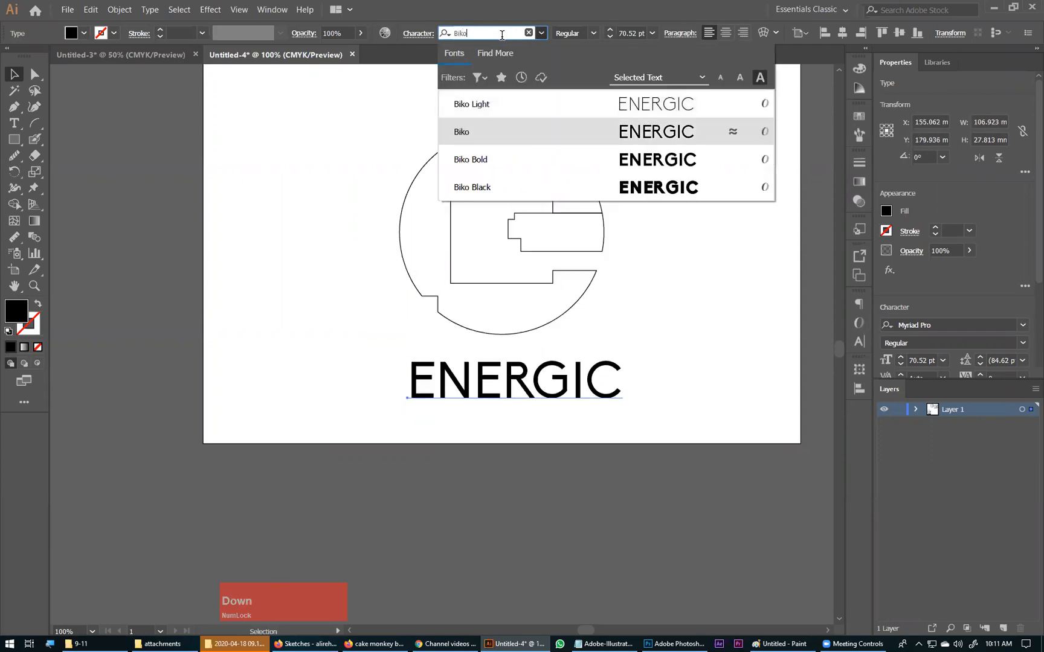
{"action": "key", "text": "Down"}
{"action": "key", "text": "Down"}
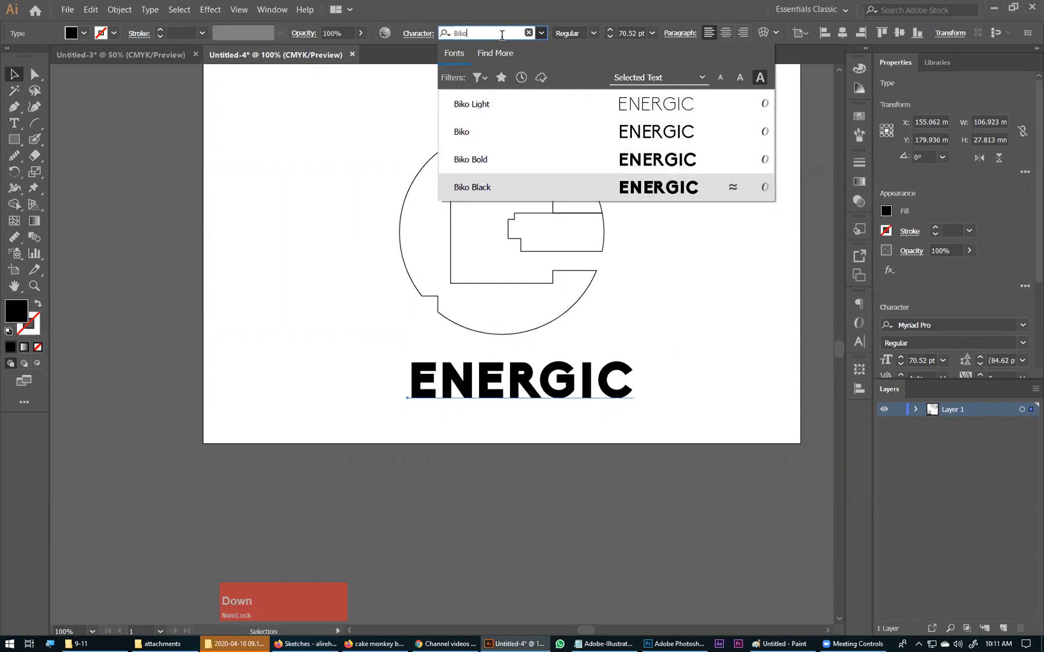
{"action": "key", "text": "Up"}
{"action": "key", "text": "Up"}
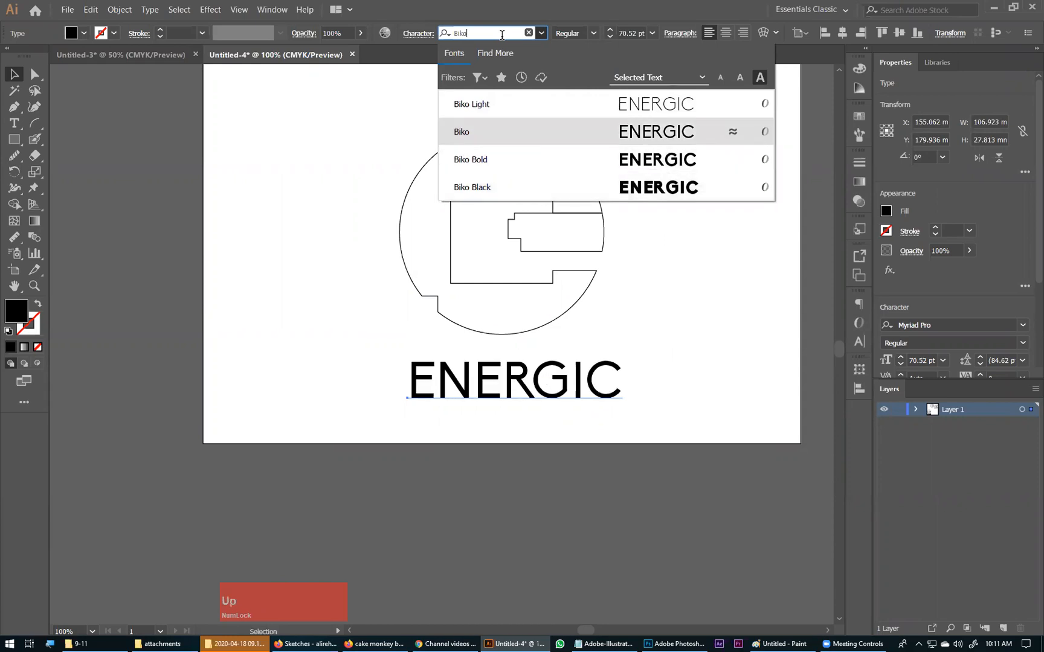
{"action": "key", "text": "Down"}
{"action": "key", "text": "Down"}
{"action": "key", "text": "Up"}
{"action": "key", "text": "Up"}
{"action": "key", "text": "Up"}
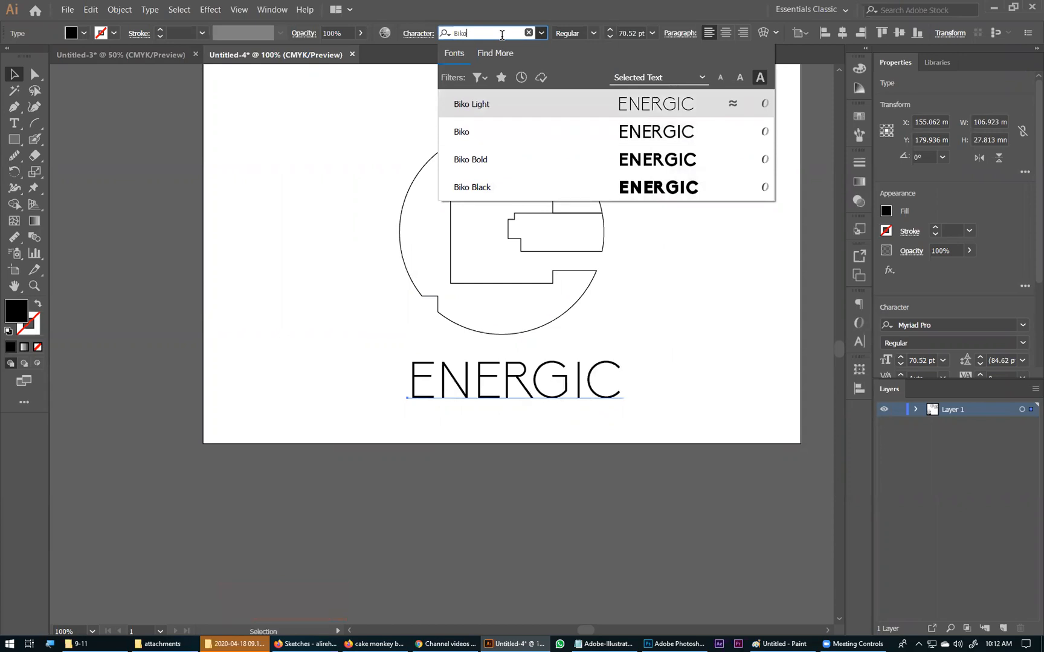
{"action": "left_click", "coordinate": [564, 60]}
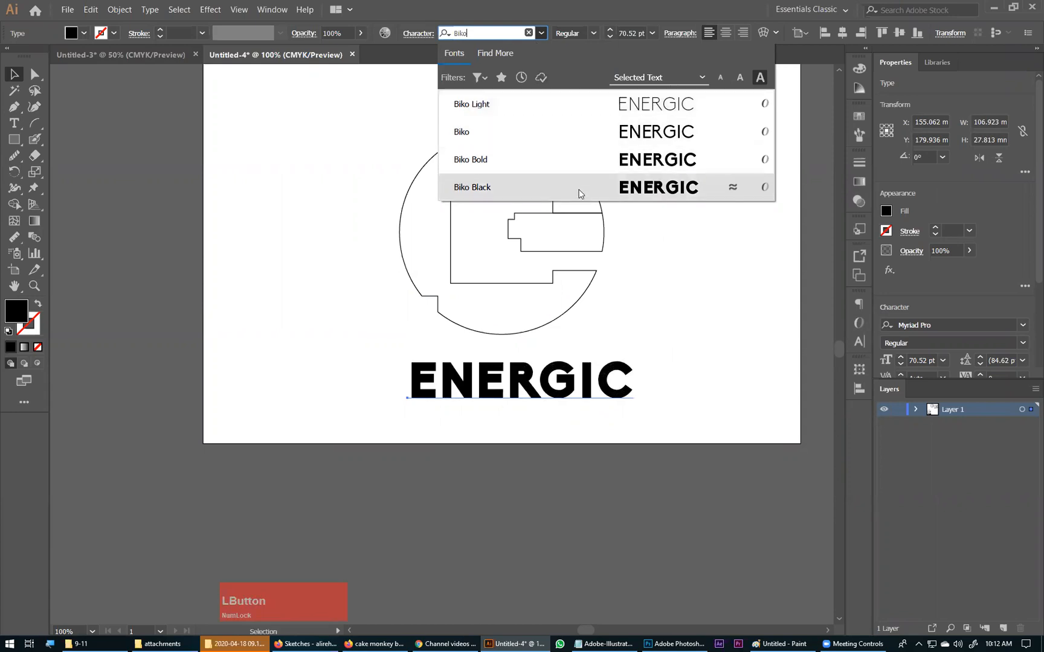
{"action": "left_click", "coordinate": [591, 141]}
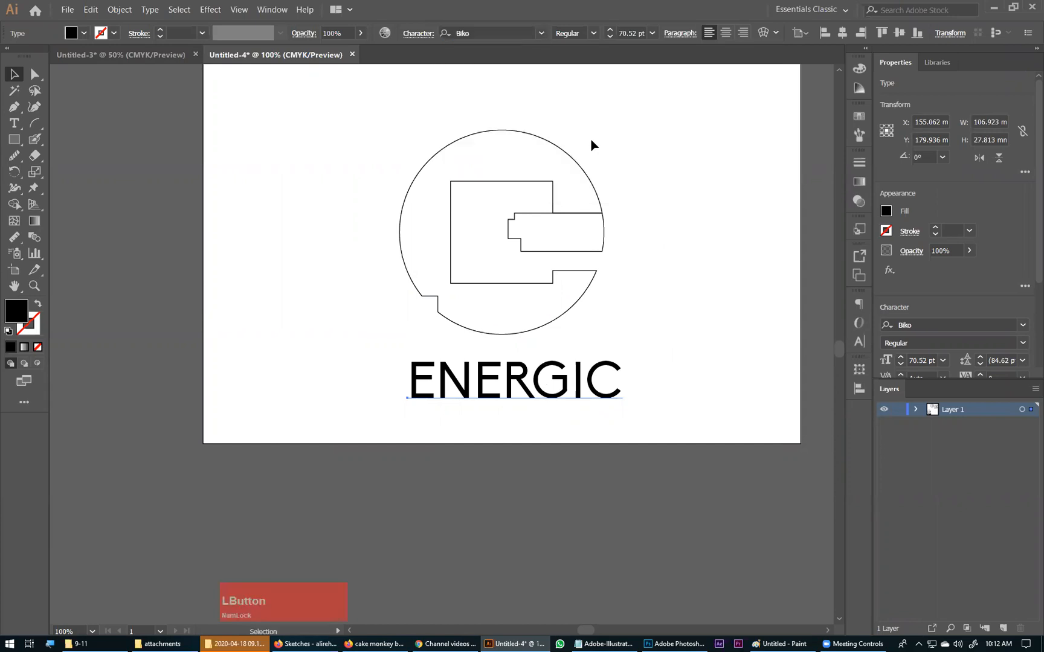
Step: Duplicate the ENERGIC text directly below itself and set the copy's font to Acumin Variable Concept ExtraCondensed Thin
{"action": "left_click_drag", "start_coordinate": [469, 375], "coordinate": [470, 421]}
{"action": "left_click", "coordinate": [496, 36]}
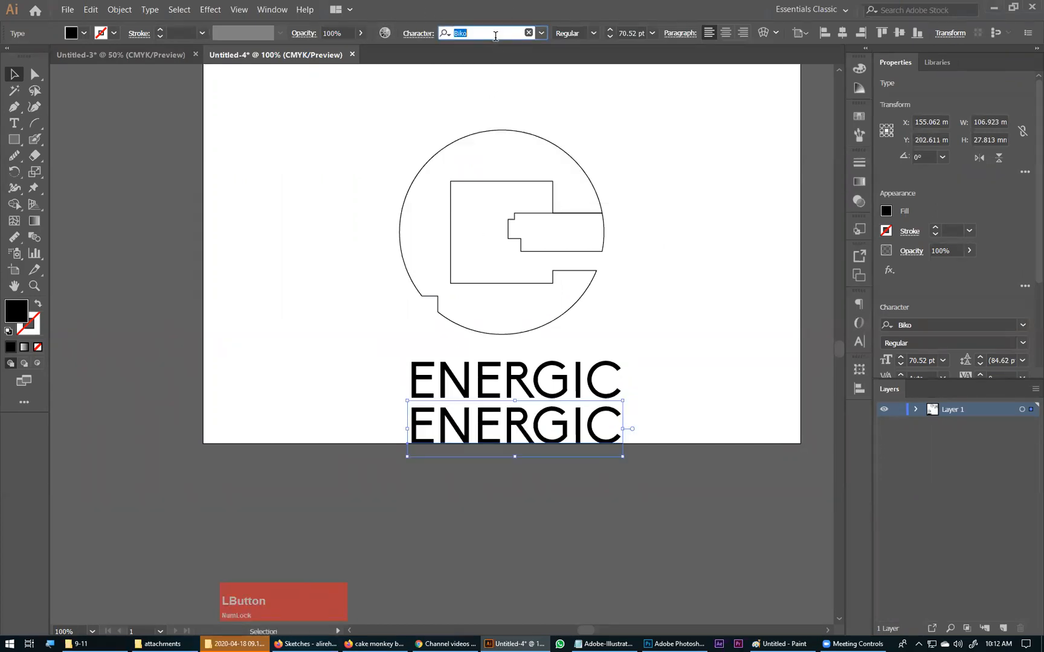
{"action": "type", "text": "acu"}
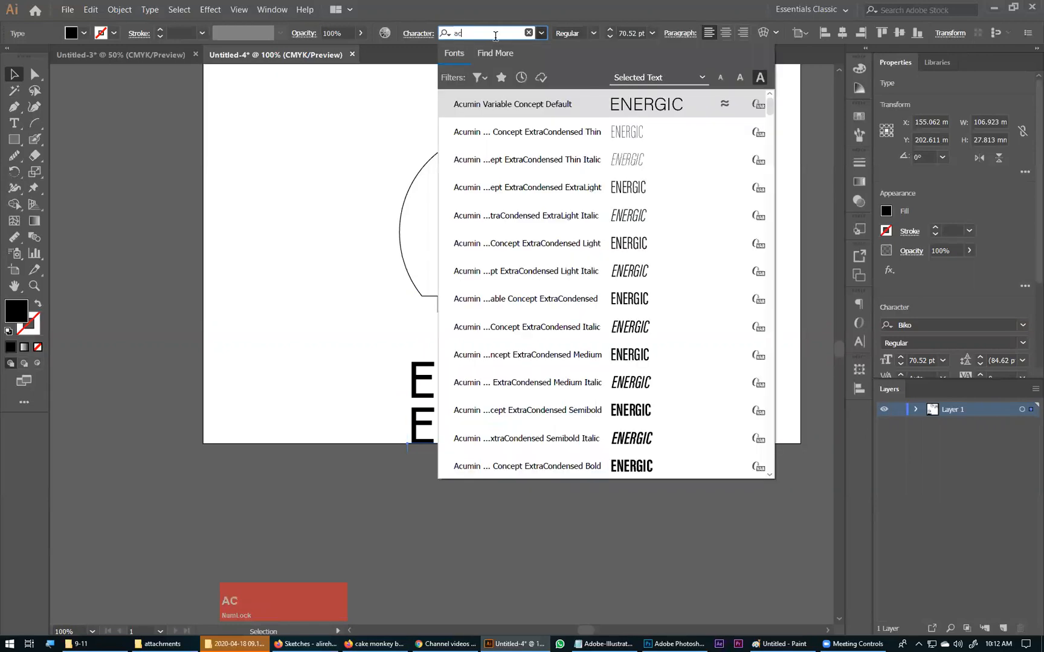
{"action": "key", "text": "Down"}
{"action": "key", "text": "Return"}
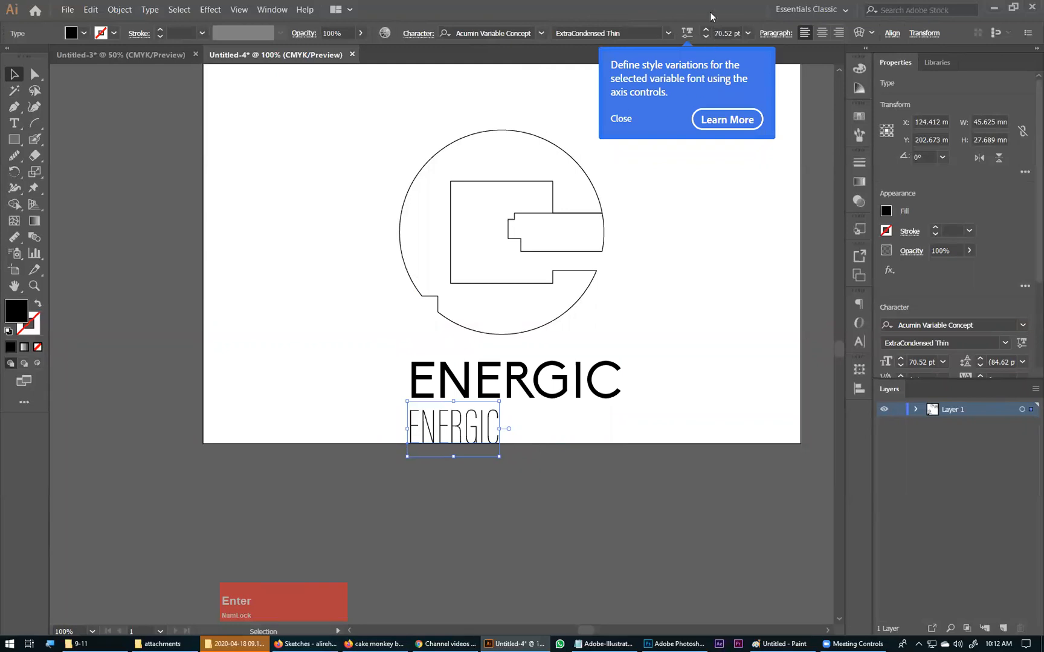
{"action": "left_click", "coordinate": [705, 70]}
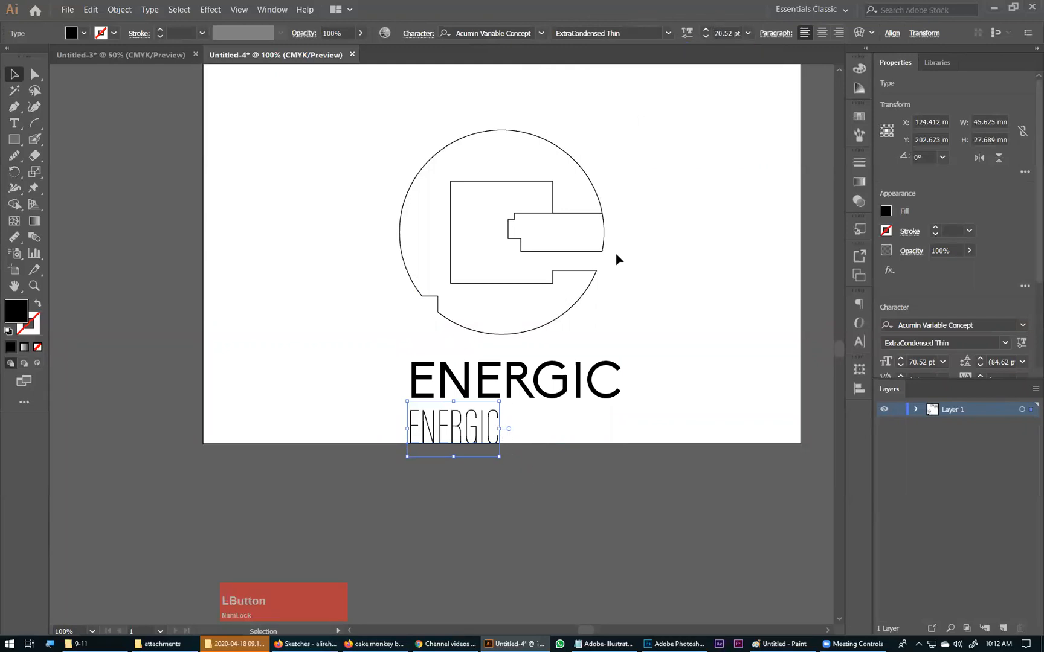
Step: Set the Acumin text's variable font width to 73 and weight to 180
{"action": "left_click", "coordinate": [686, 32]}
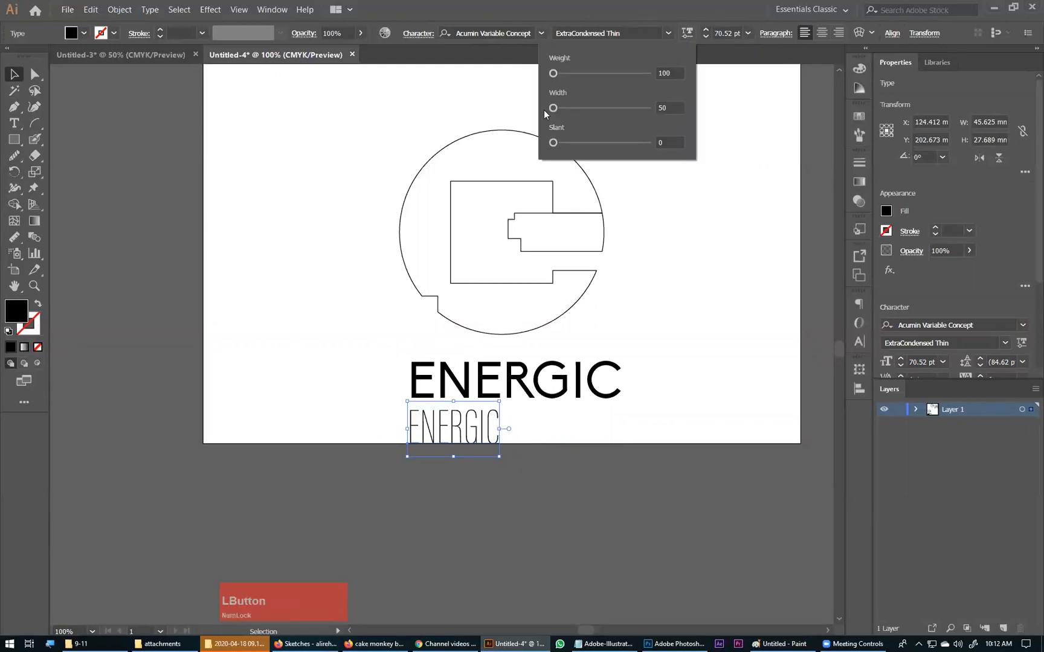
{"action": "left_click_drag", "start_coordinate": [553, 108], "coordinate": [567, 109]}
{"action": "left_click_drag", "start_coordinate": [587, 108], "coordinate": [563, 75]}
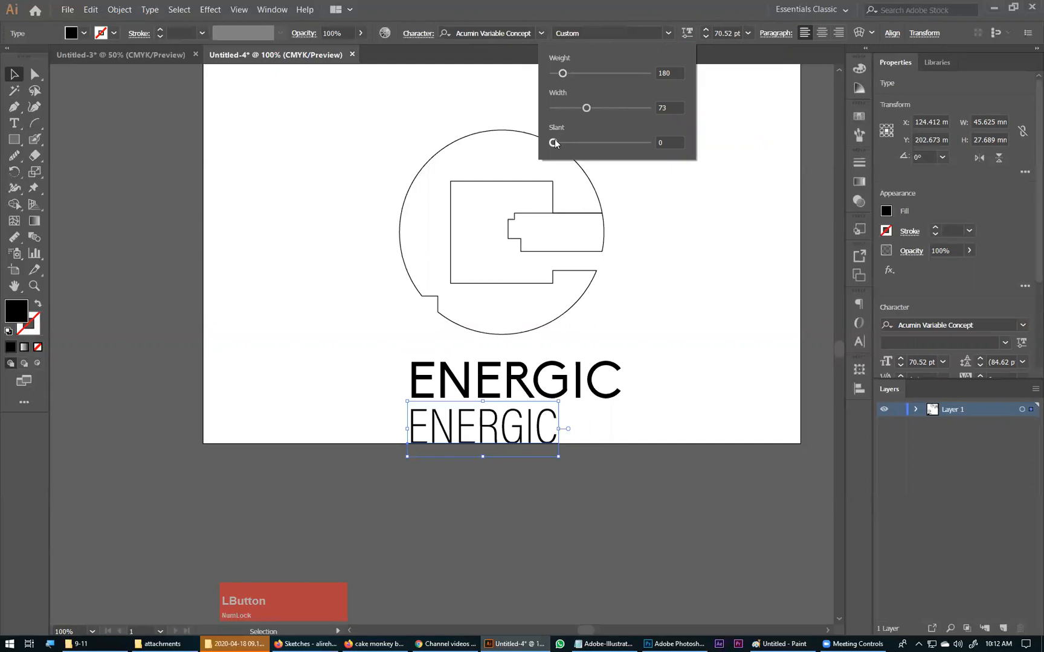
{"action": "left_click_drag", "start_coordinate": [558, 140], "coordinate": [425, 157]}
{"action": "left_click", "coordinate": [14, 70]}
{"action": "left_click", "coordinate": [122, 148]}
Step: Move the Biko text below the artboard and enlarge the Acumin text to the circle's width directly beneath the logo
{"action": "left_click_drag", "start_coordinate": [505, 398], "coordinate": [500, 583]}
{"action": "left_click_drag", "start_coordinate": [491, 433], "coordinate": [443, 250]}
{"action": "left_click_drag", "start_coordinate": [548, 248], "coordinate": [606, 248]}
{"action": "left_click_drag", "start_coordinate": [513, 238], "coordinate": [501, 376]}
{"action": "left_click", "coordinate": [488, 329], "text": "shift"}
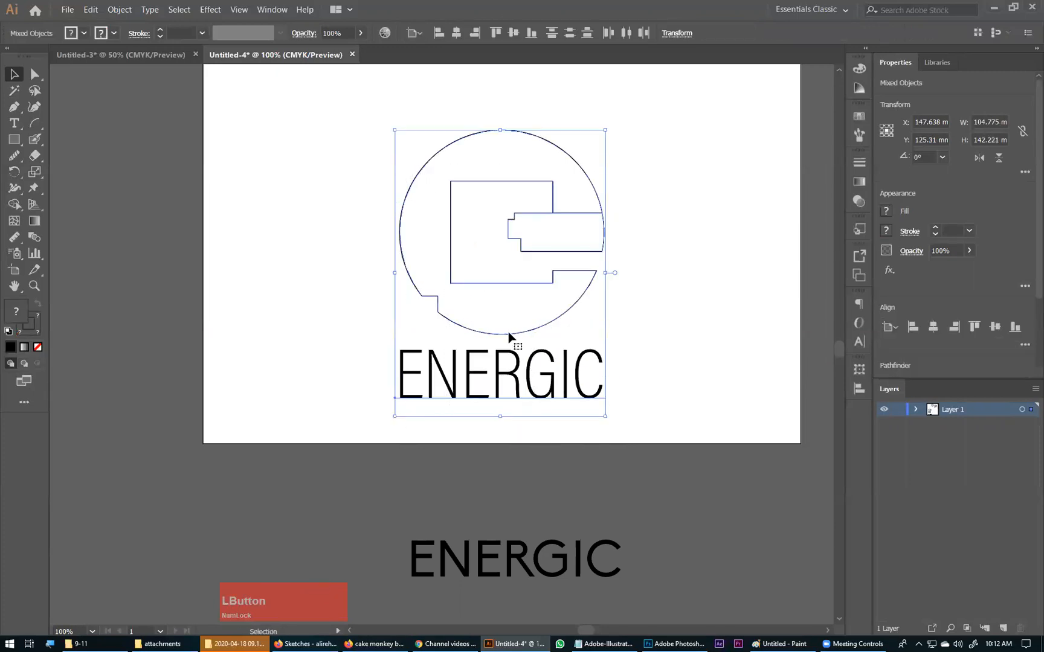
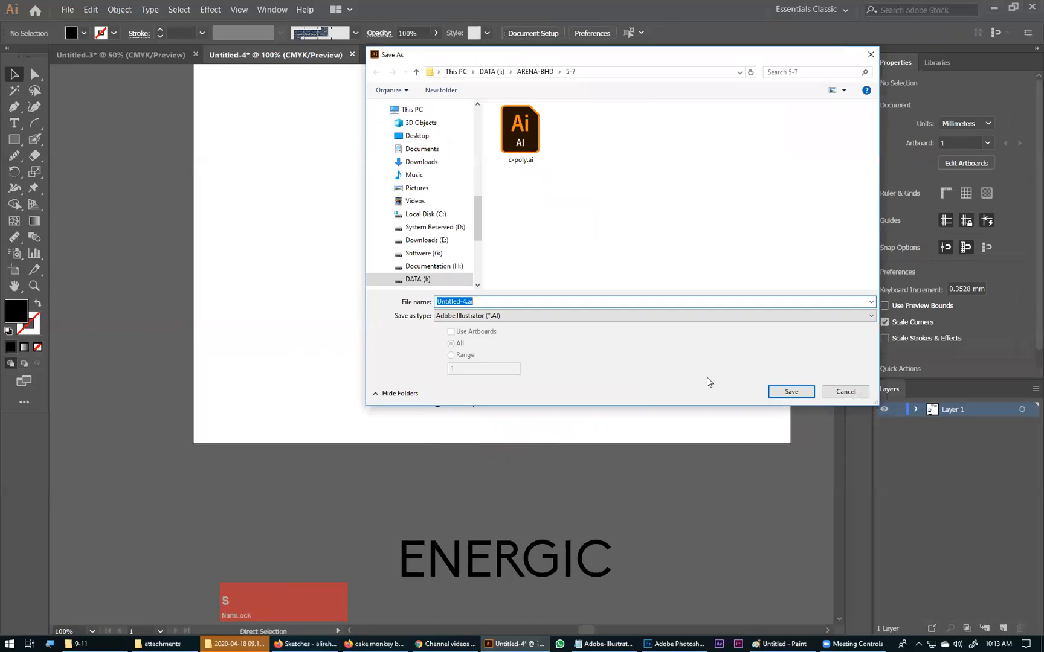
Step: Save the document as the Illustrator file Logo-file in the ARENA-BHD 9-11 folder with the default save options
{"action": "left_click", "coordinate": [532, 72]}
{"action": "double_click", "coordinate": [518, 156]}
{"action": "left_click", "coordinate": [513, 303]}
{"action": "type", "text": "Logo"}
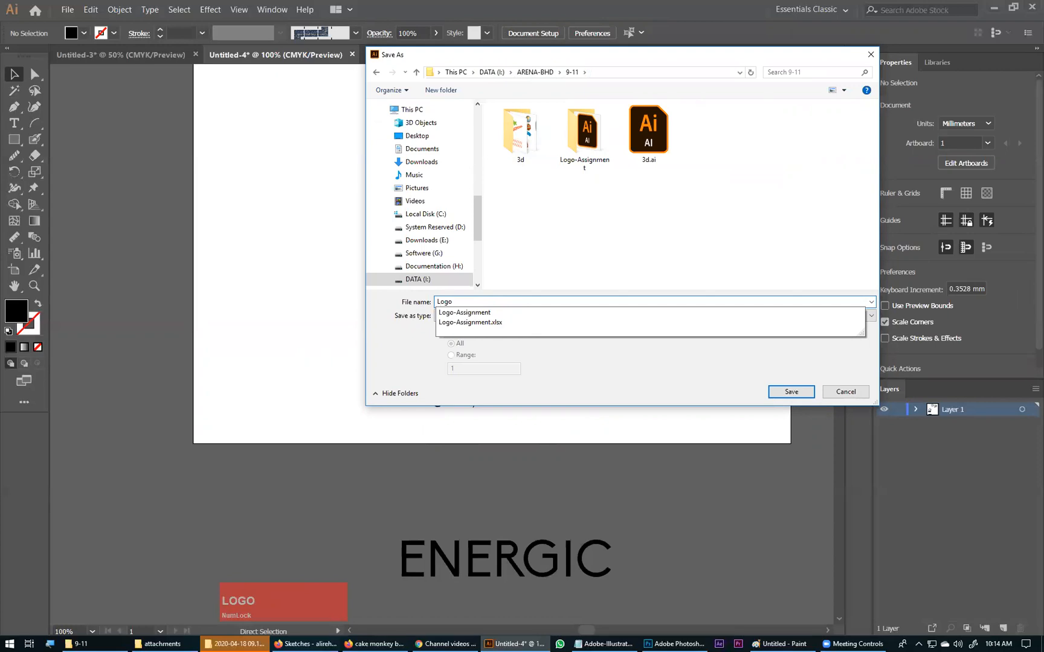
{"action": "type", "text": "-file"}
{"action": "key", "text": "Return"}
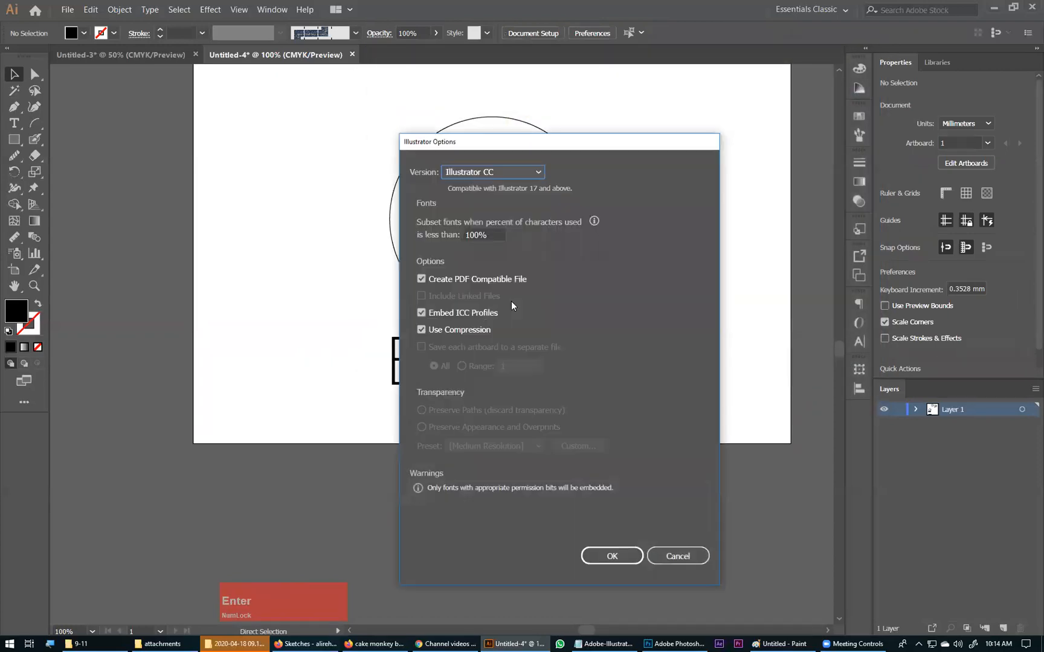
{"action": "key", "text": "Return"}
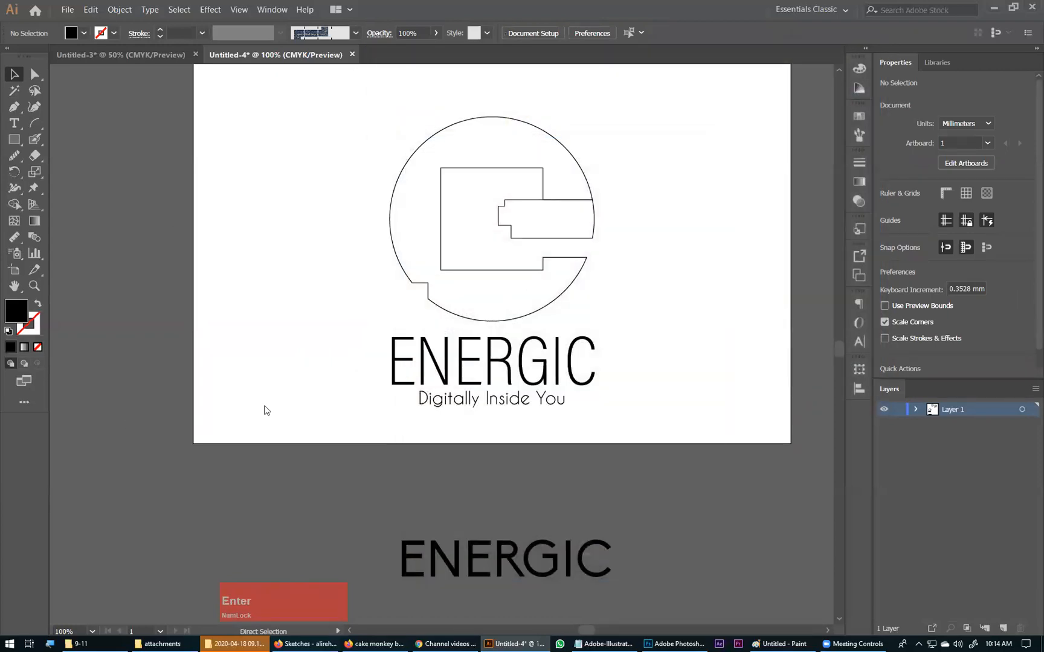
Step: Examine the logo mark's outline up close and together with the ENERGIC wordmark and tagline
{"action": "left_click_drag", "start_coordinate": [558, 431], "coordinate": [342, 194]}
{"action": "left_click_drag", "start_coordinate": [515, 243], "coordinate": [519, 217]}
{"action": "left_click_drag", "start_coordinate": [657, 177], "coordinate": [326, 394]}
{"action": "mouse_move", "coordinate": [597, 381]}
{"action": "left_mouse_down"}
{"action": "mouse_move", "coordinate": [589, 370]}
{"action": "mouse_move", "coordinate": [604, 367]}
{"action": "left_mouse_up"}
{"action": "left_click", "coordinate": [606, 365]}
{"action": "left_click_drag", "start_coordinate": [341, 94], "coordinate": [574, 345]}
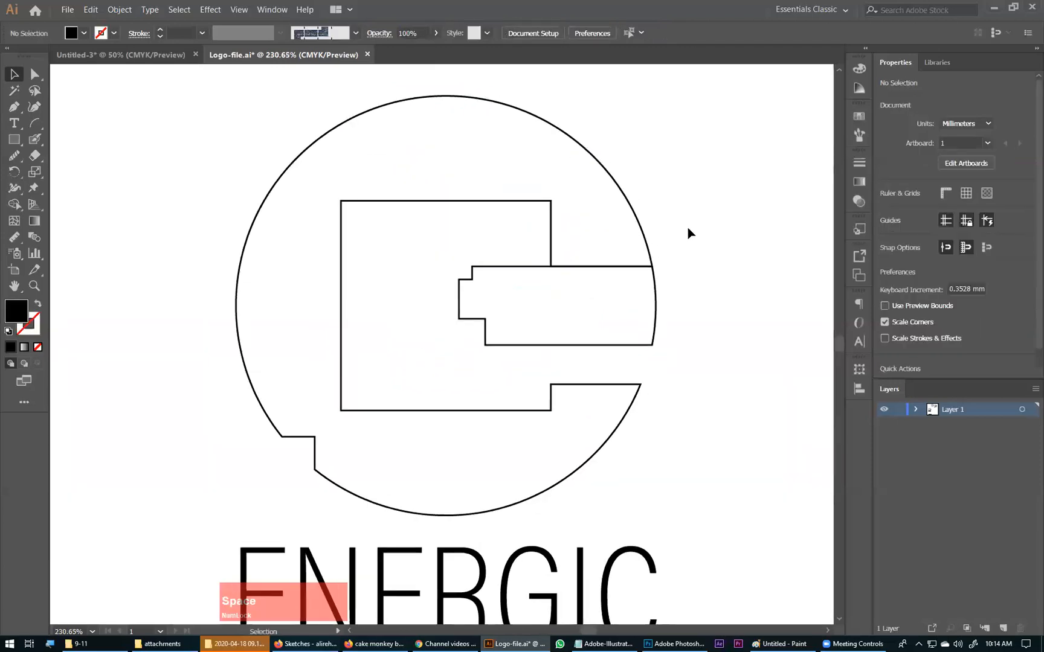
{"action": "key", "text": "ctrl+minus"}
{"action": "key", "text": "ctrl+minus"}
{"action": "left_click_drag", "start_coordinate": [520, 370], "coordinate": [517, 311]}
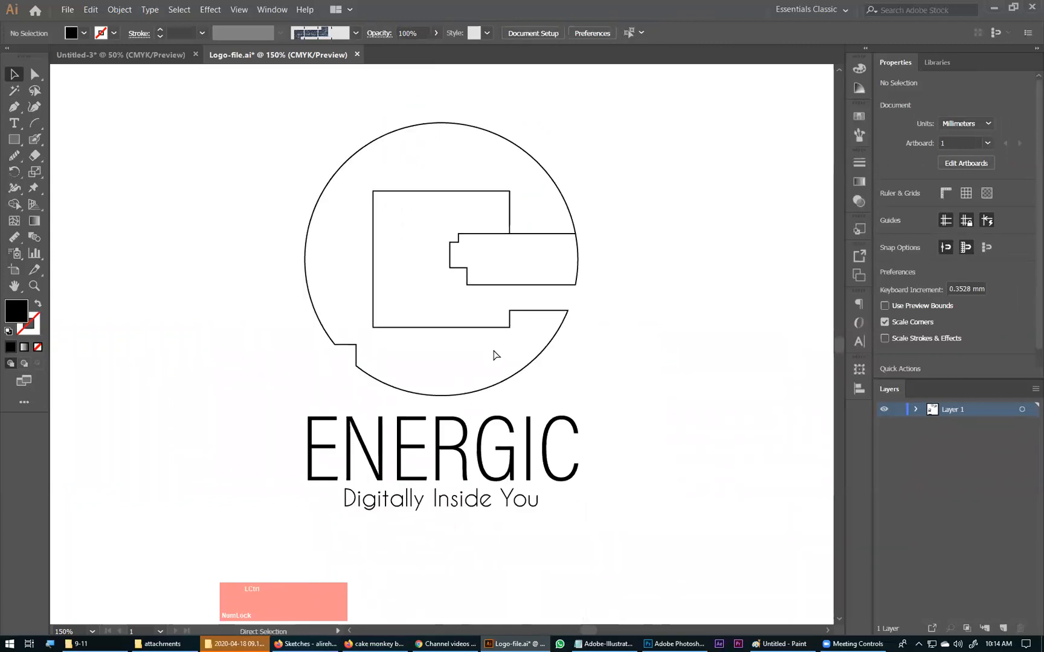
Step: Switch to the Adobe-Illustrator.txt notes in Notepad and add the heading Pantone with the item "- Spot" below the energic line
{"action": "left_click", "coordinate": [604, 644]}
{"action": "scroll", "coordinate": [45, 214], "scroll_direction": "up", "scroll_amount": 2}
{"action": "scroll", "coordinate": [49, 279], "scroll_direction": "down", "scroll_amount": 2}
{"action": "left_click", "coordinate": [52, 316]}
{"action": "type", "text": "P"}
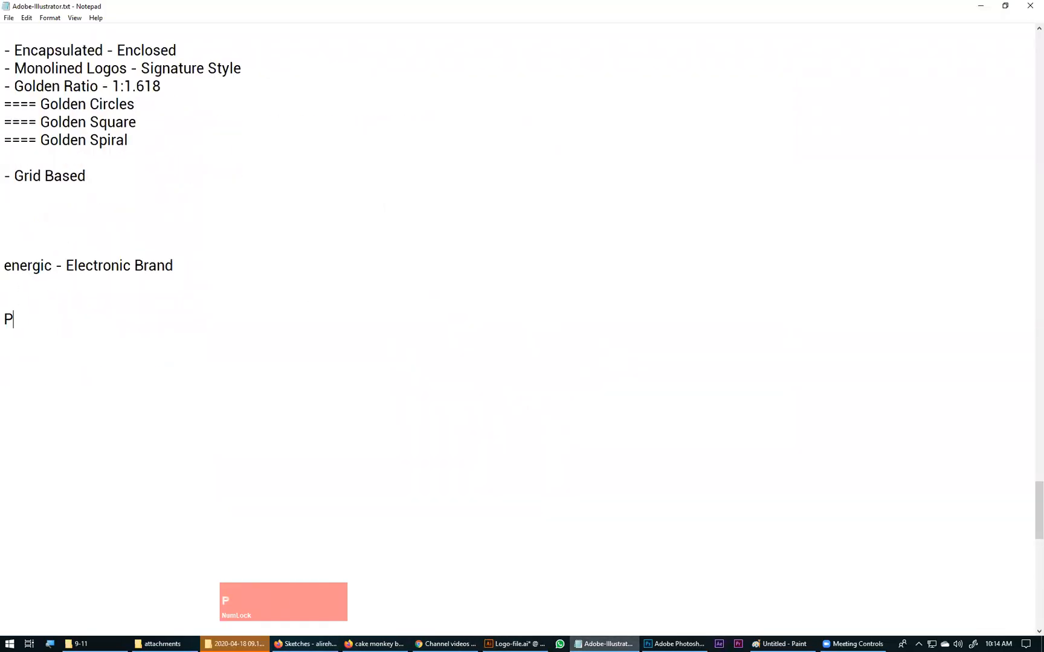
{"action": "type", "text": "antone"}
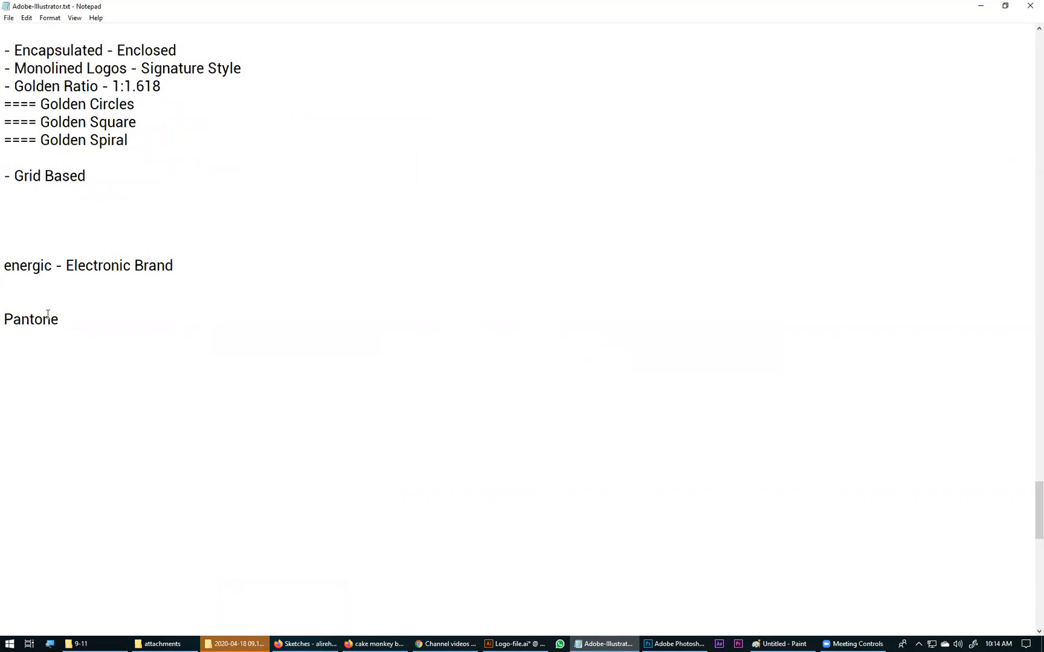
{"action": "key", "text": "Return"}
{"action": "type", "text": "- "}
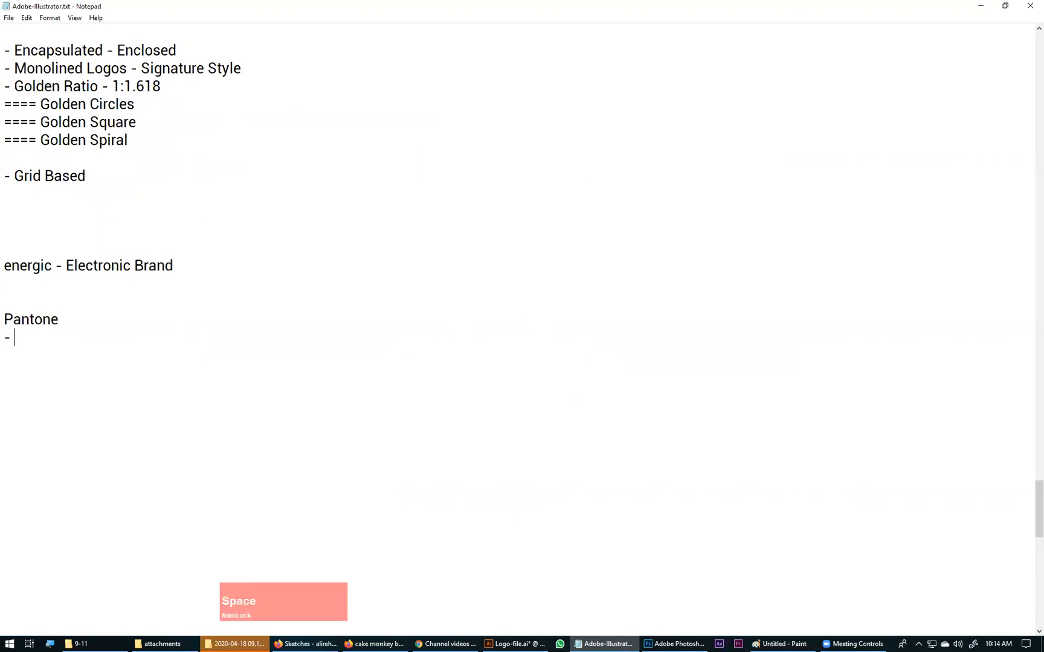
{"action": "type", "text": "Spot"}
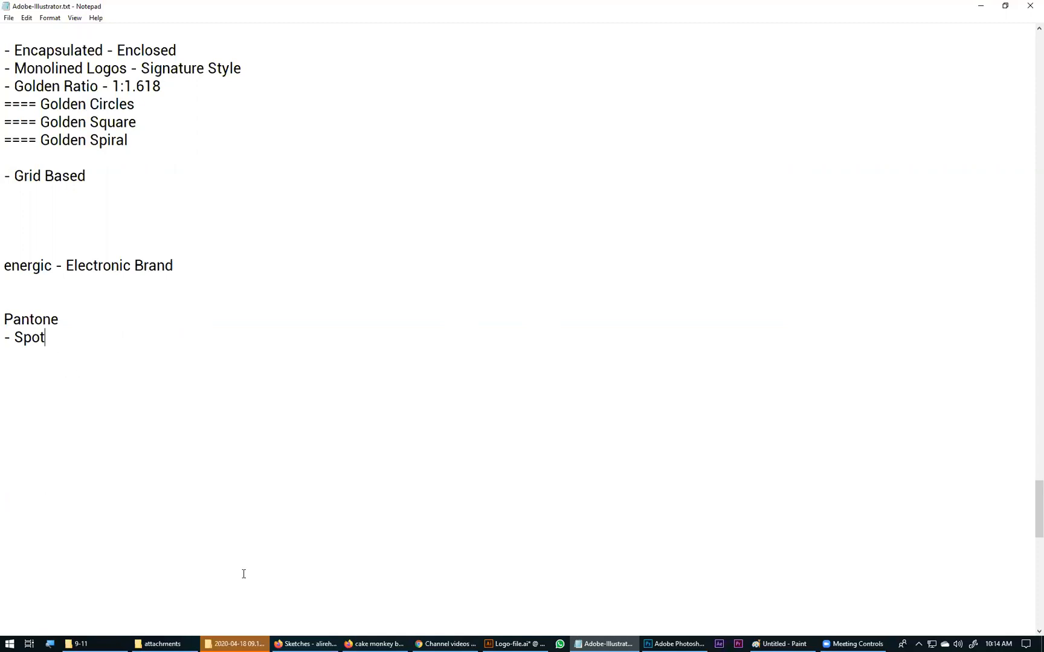
Step: Switch back to Illustrator, open the PANTONE+ CMYK Coated color book and enlarge its swatch display
{"action": "left_click", "coordinate": [362, 637]}
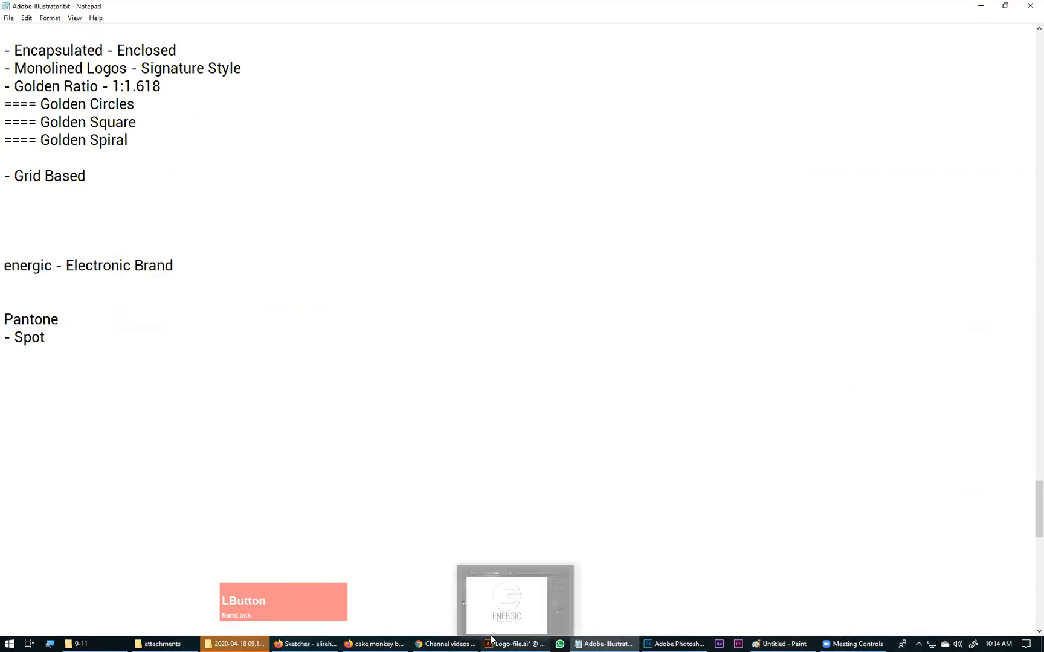
{"action": "left_click", "coordinate": [515, 643]}
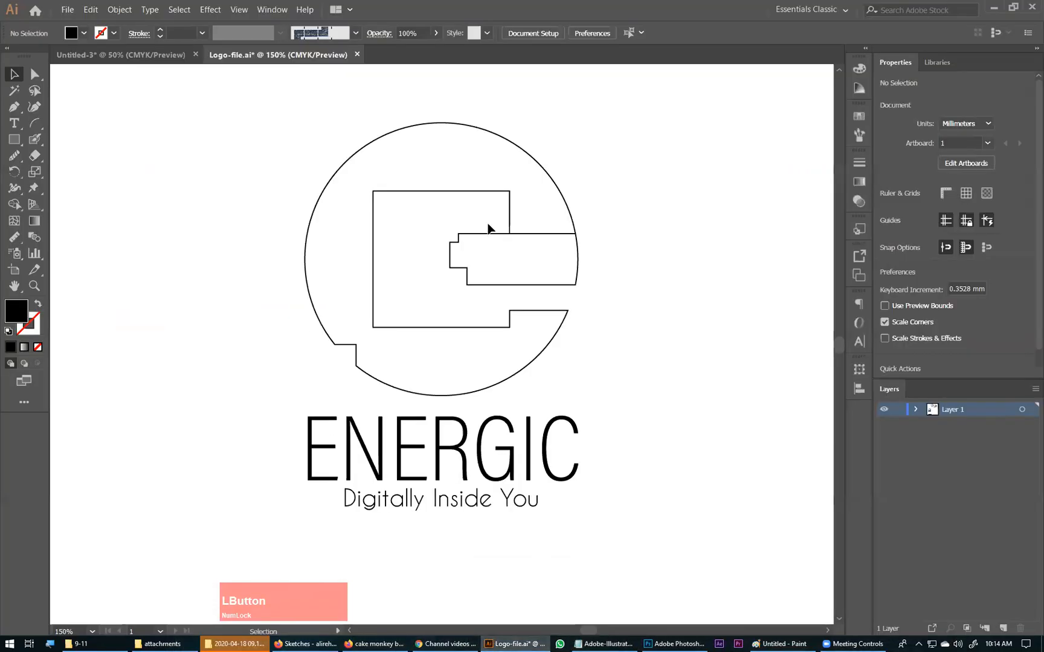
{"action": "left_click", "coordinate": [266, 9]}
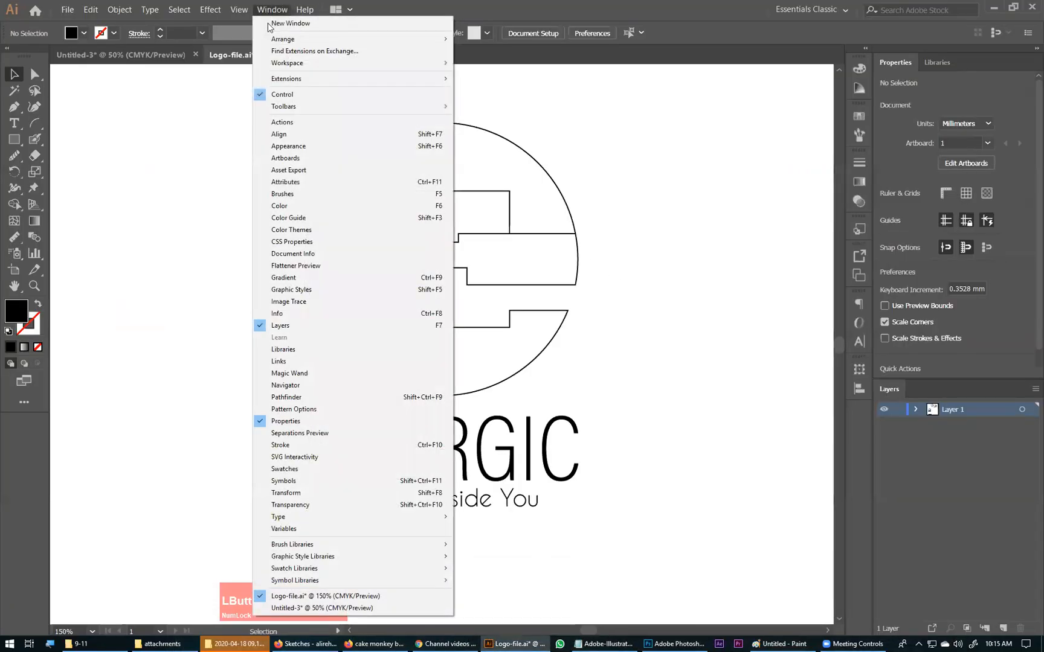
{"action": "left_click", "coordinate": [311, 470]}
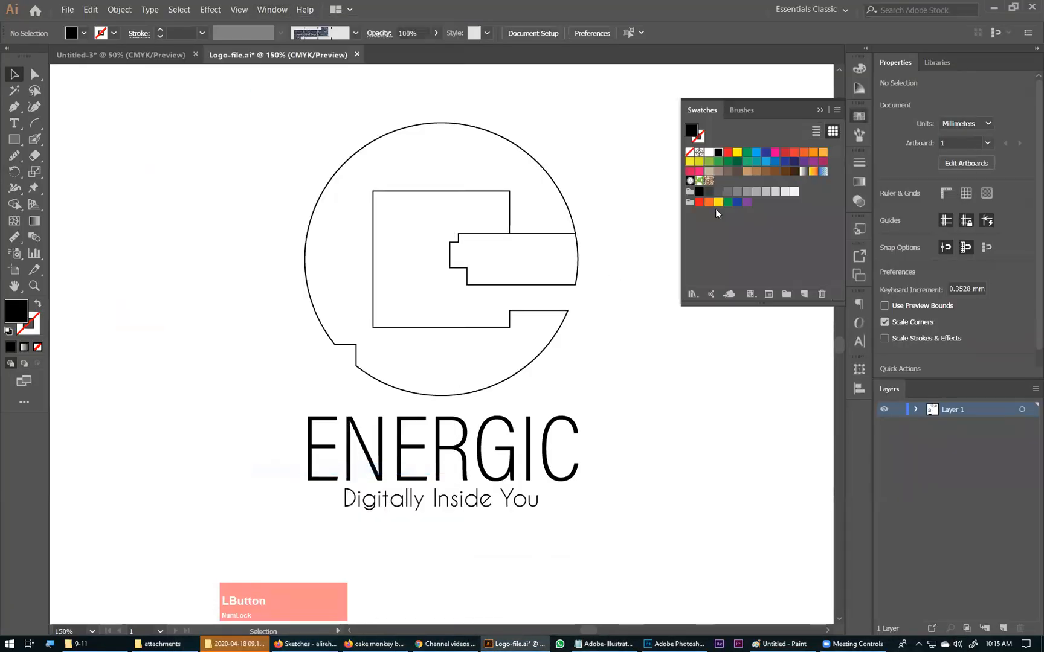
{"action": "left_click", "coordinate": [692, 294]}
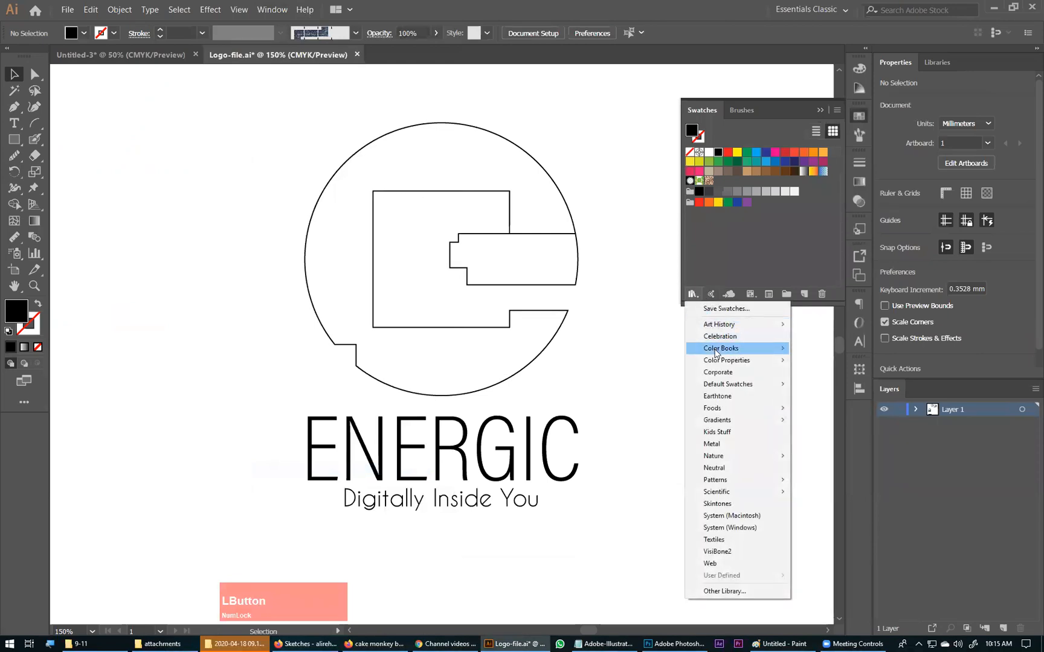
{"action": "mouse_move", "coordinate": [721, 348]}
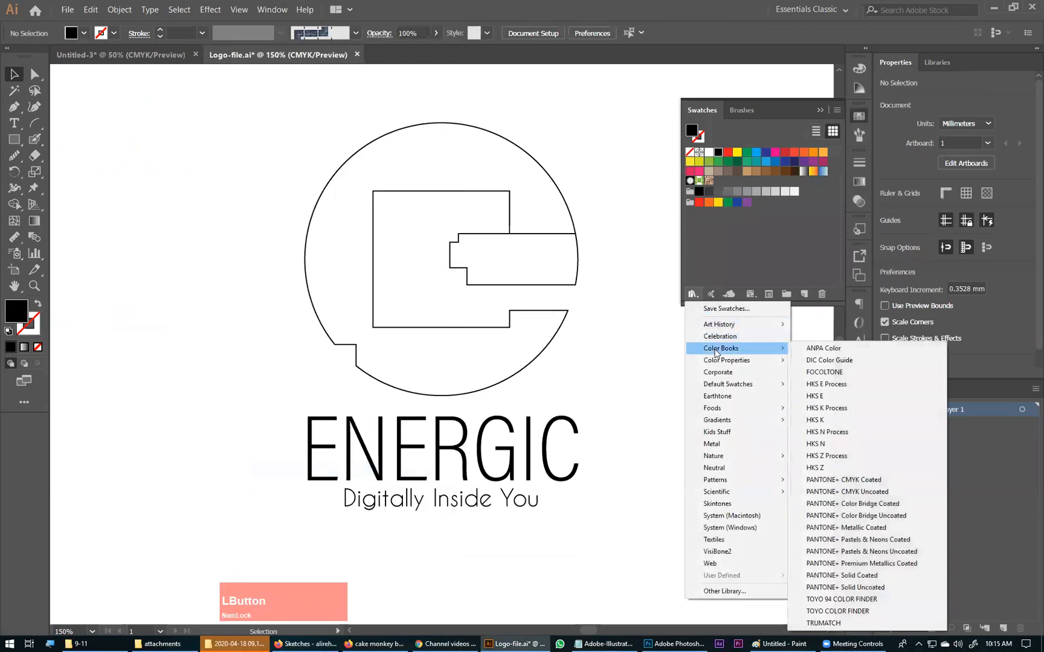
{"action": "left_click", "coordinate": [839, 480]}
{"action": "left_click_drag", "start_coordinate": [581, 294], "coordinate": [598, 93]}
{"action": "left_click_drag", "start_coordinate": [580, 195], "coordinate": [573, 361]}
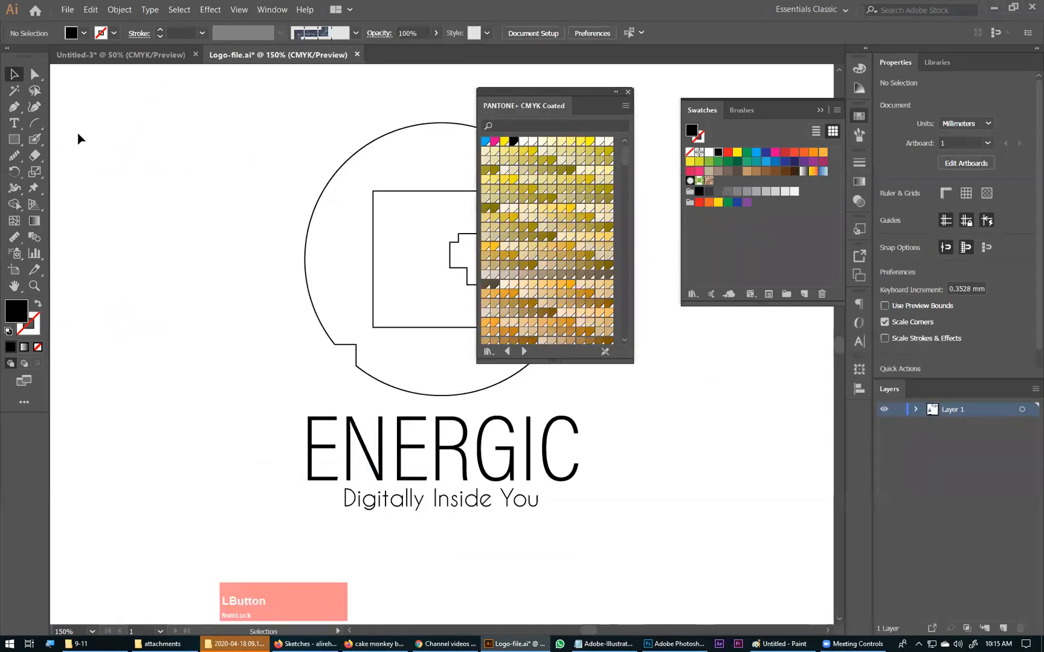
Step: Draw a square about 35 mm wide beside the logo, fill it with a purple default swatch and show its CMYK mix
{"action": "left_click", "coordinate": [14, 140]}
{"action": "mouse_move", "coordinate": [98, 117]}
{"action": "left_mouse_down"}
{"action": "mouse_move", "coordinate": [189, 192]}
{"action": "mouse_move", "coordinate": [204, 223]}
{"action": "left_mouse_up"}
{"action": "key", "text": "v"}
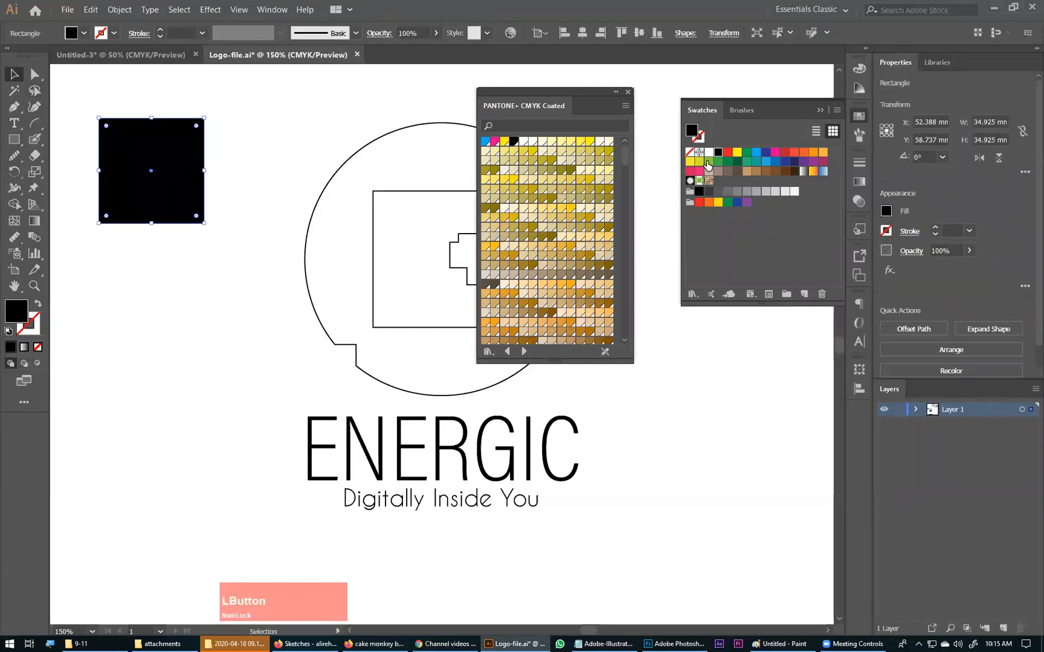
{"action": "left_click", "coordinate": [737, 152]}
{"action": "left_click", "coordinate": [756, 153]}
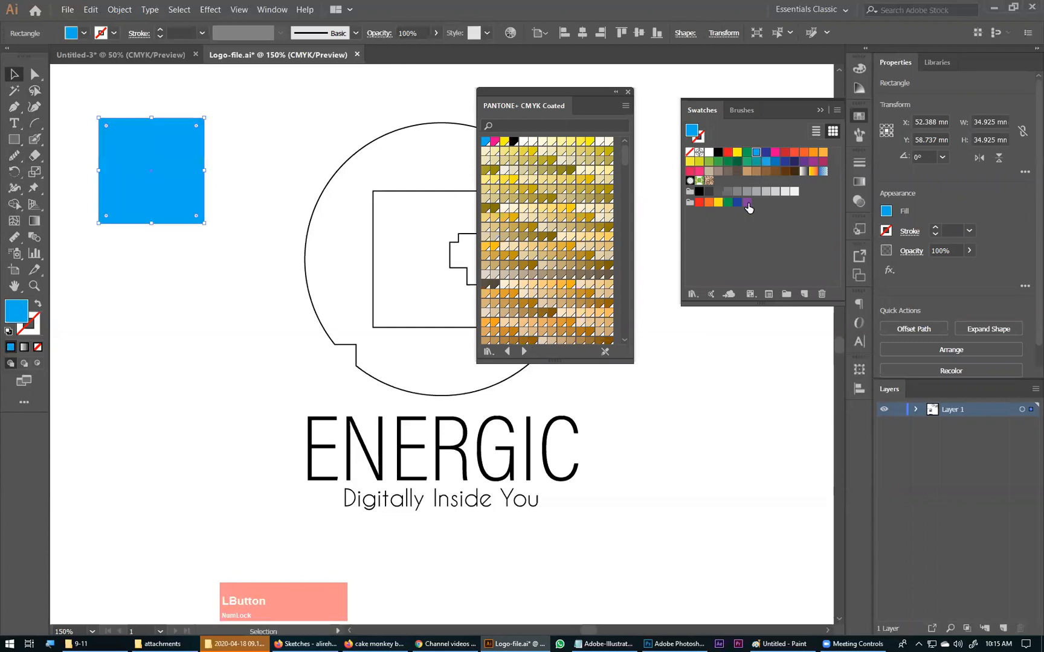
{"action": "left_click", "coordinate": [812, 162]}
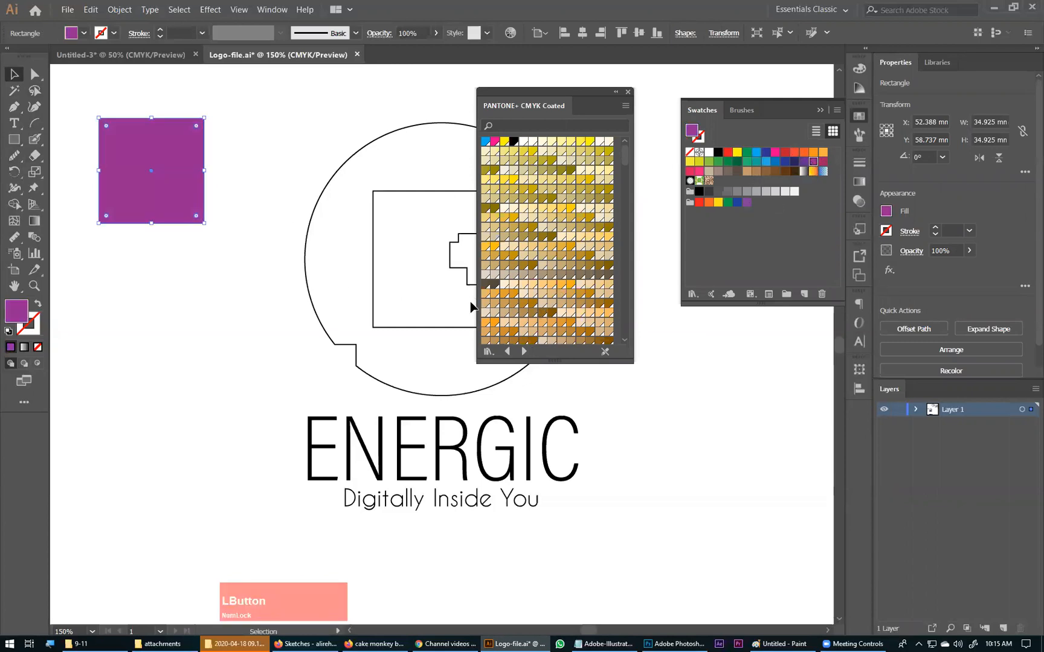
{"action": "left_click", "coordinate": [858, 69]}
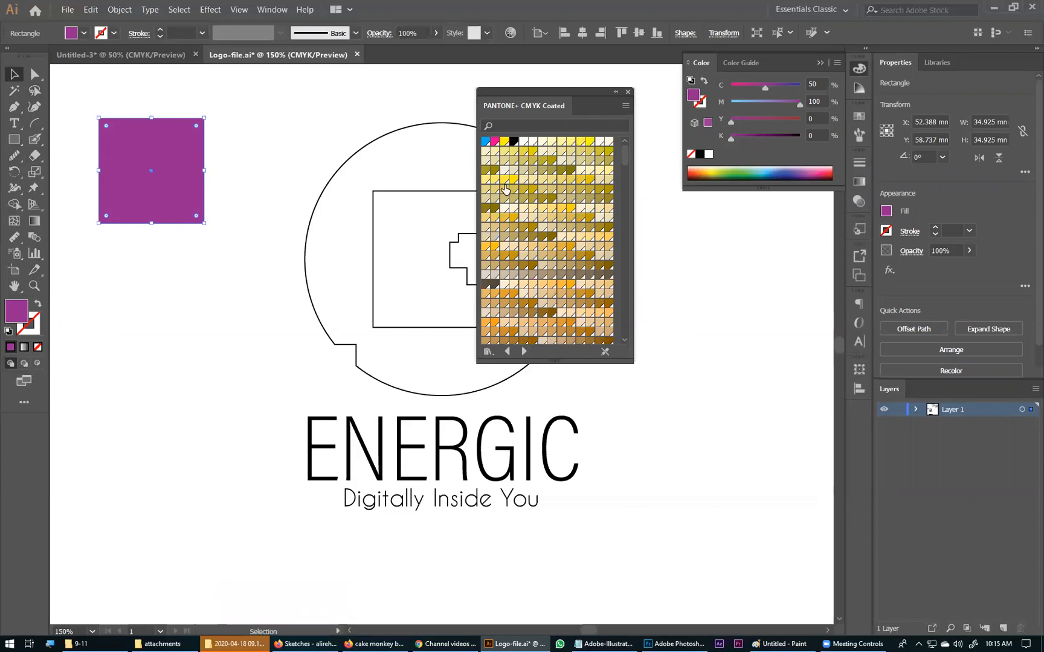
Step: Fill the square with PANTONE P 83-8 C from the color book, and delete the square
{"action": "scroll", "coordinate": [520, 300], "scroll_direction": "down", "scroll_amount": 10}
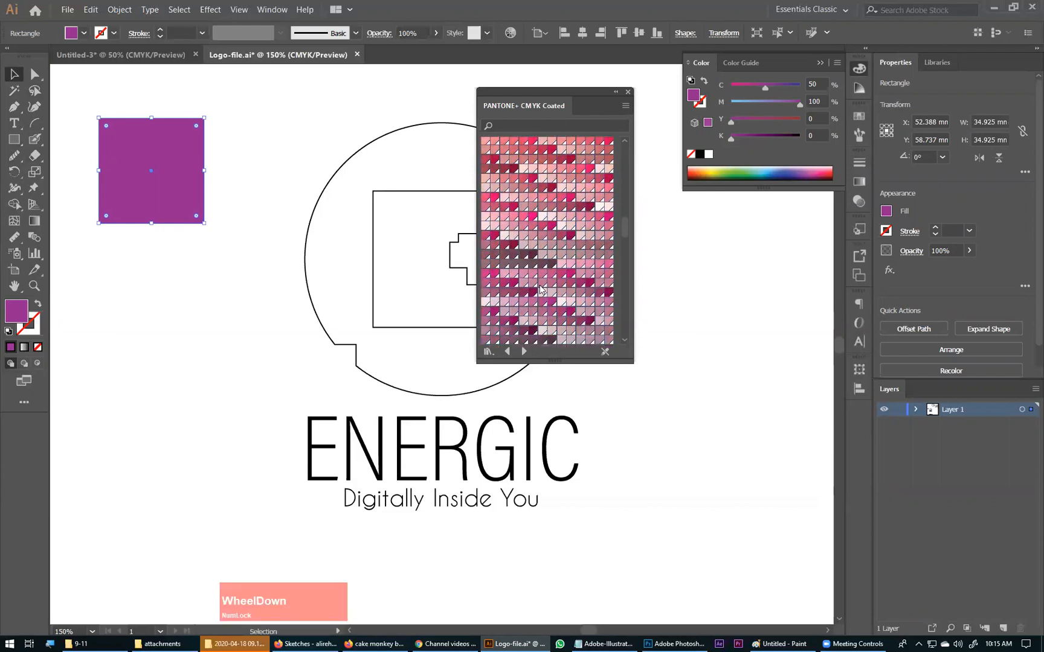
{"action": "scroll", "coordinate": [545, 268], "scroll_direction": "up", "scroll_amount": 3}
{"action": "left_click", "coordinate": [551, 221]}
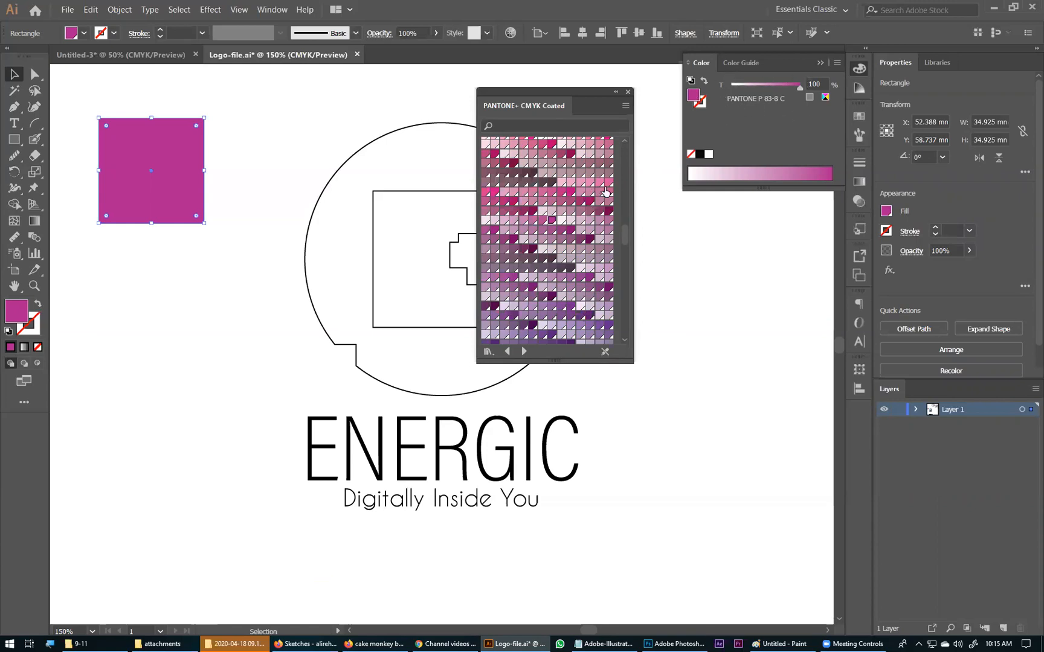
{"action": "left_click", "coordinate": [623, 235]}
{"action": "left_click", "coordinate": [660, 345]}
{"action": "mouse_move", "coordinate": [624, 236]}
{"action": "left_mouse_down"}
{"action": "mouse_move", "coordinate": [622, 337]}
{"action": "mouse_move", "coordinate": [619, 154]}
{"action": "mouse_move", "coordinate": [625, 224]}
{"action": "left_mouse_up"}
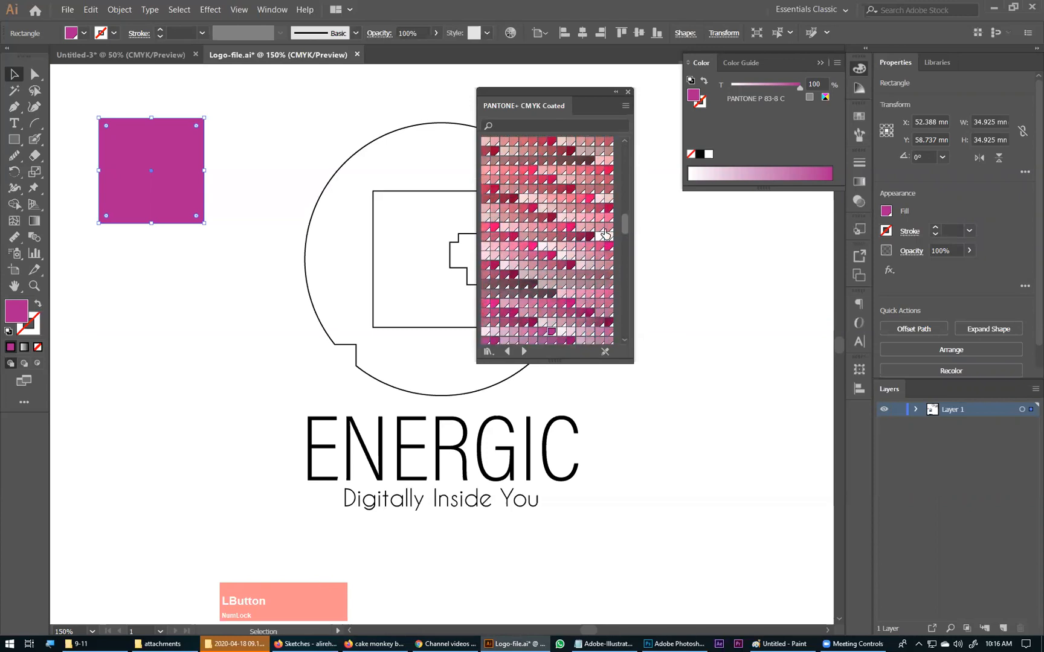
{"action": "key", "text": "Delete"}
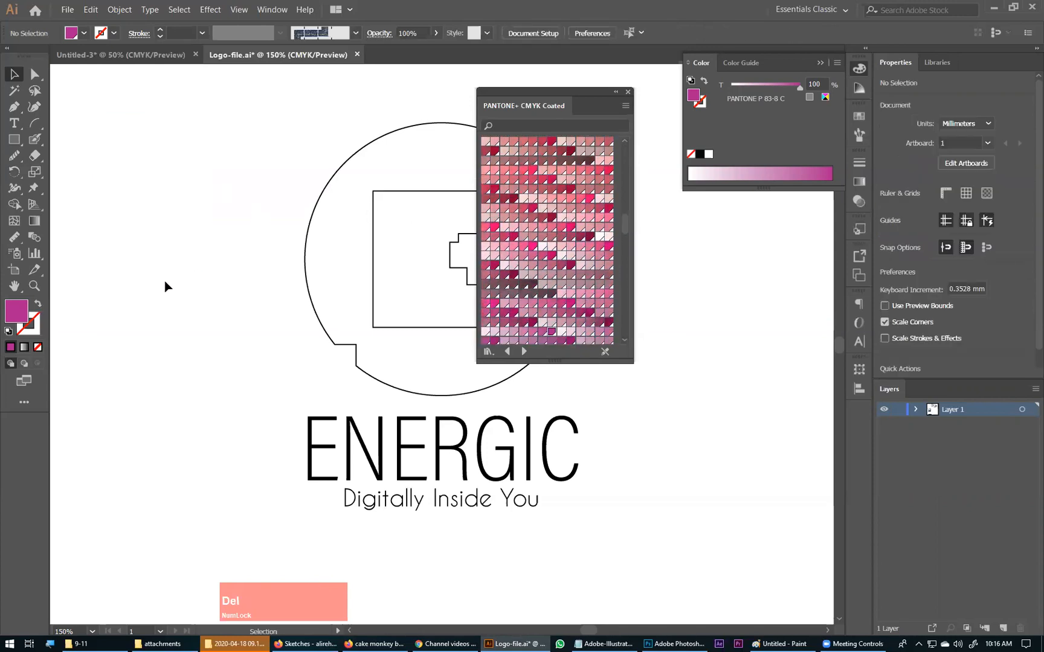
Step: Move the Pantone color book clear of the logo and ungroup the logo mark into separate paths
{"action": "left_click_drag", "start_coordinate": [596, 96], "coordinate": [230, 91]}
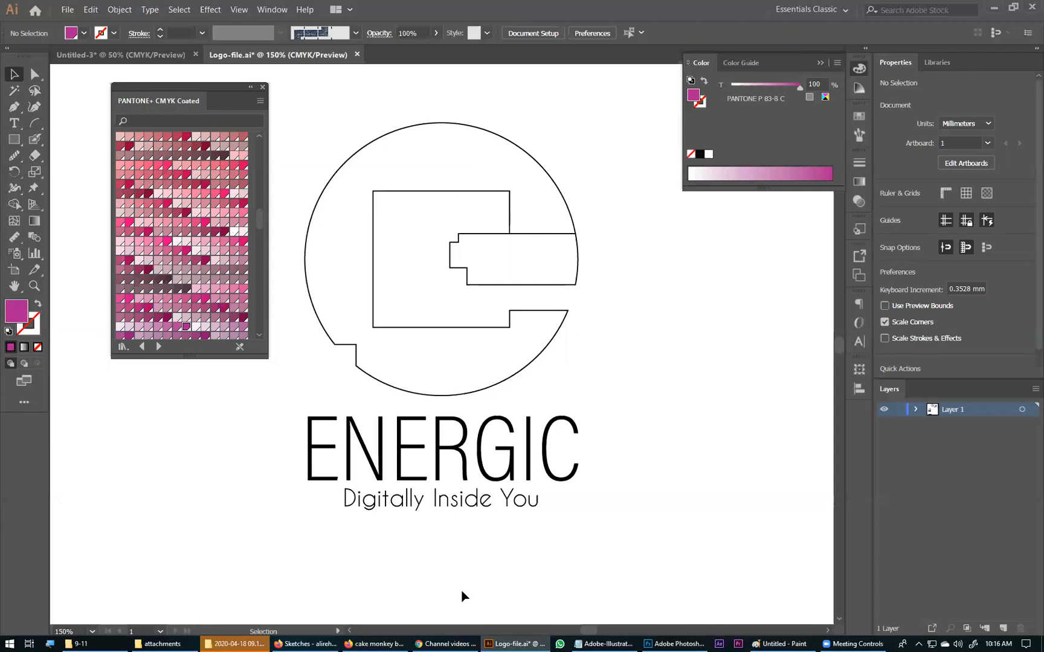
{"action": "left_click", "coordinate": [470, 293]}
{"action": "left_click", "coordinate": [475, 288]}
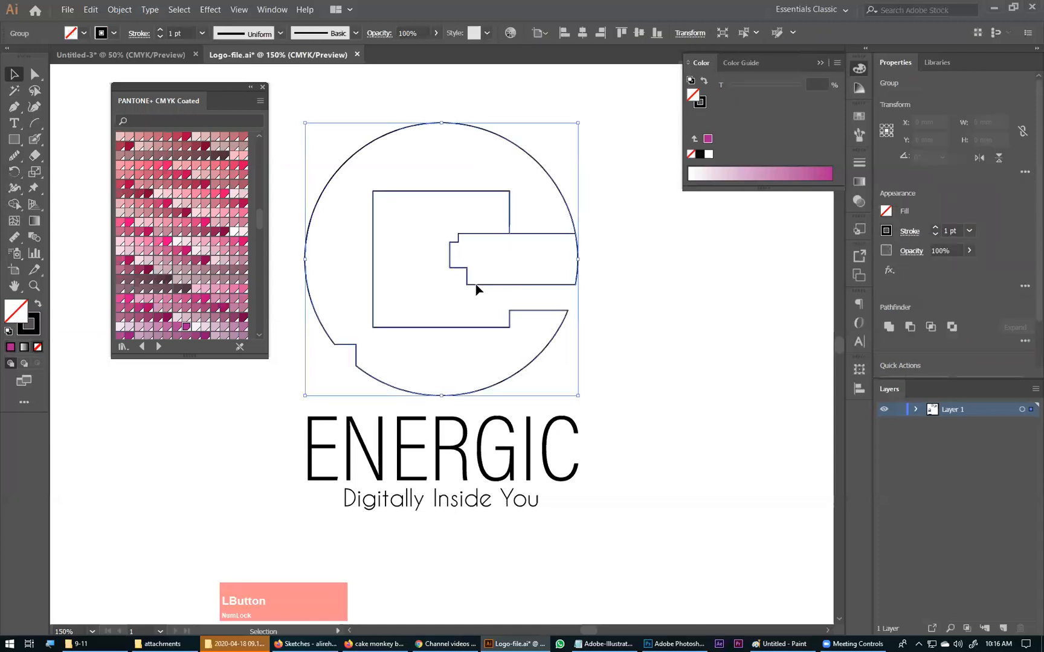
{"action": "right_click", "coordinate": [501, 266]}
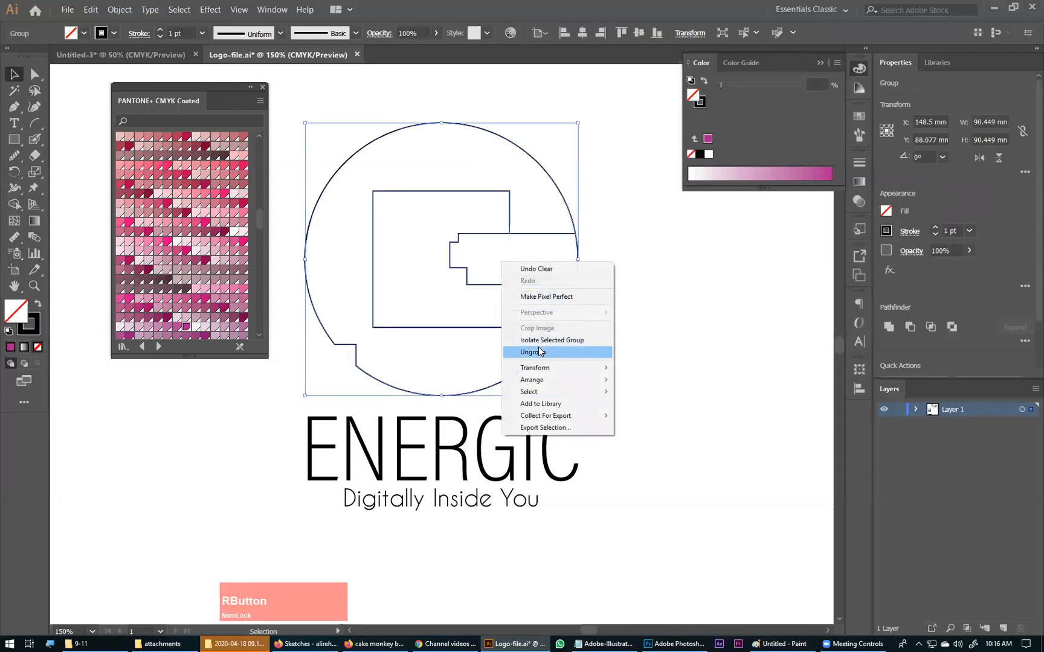
{"action": "left_click", "coordinate": [538, 349]}
{"action": "left_click", "coordinate": [606, 255]}
Step: Fill the stepped horizontal bar inside the logo mark with the blue PANTONE P 115-14 C
{"action": "left_click", "coordinate": [468, 235]}
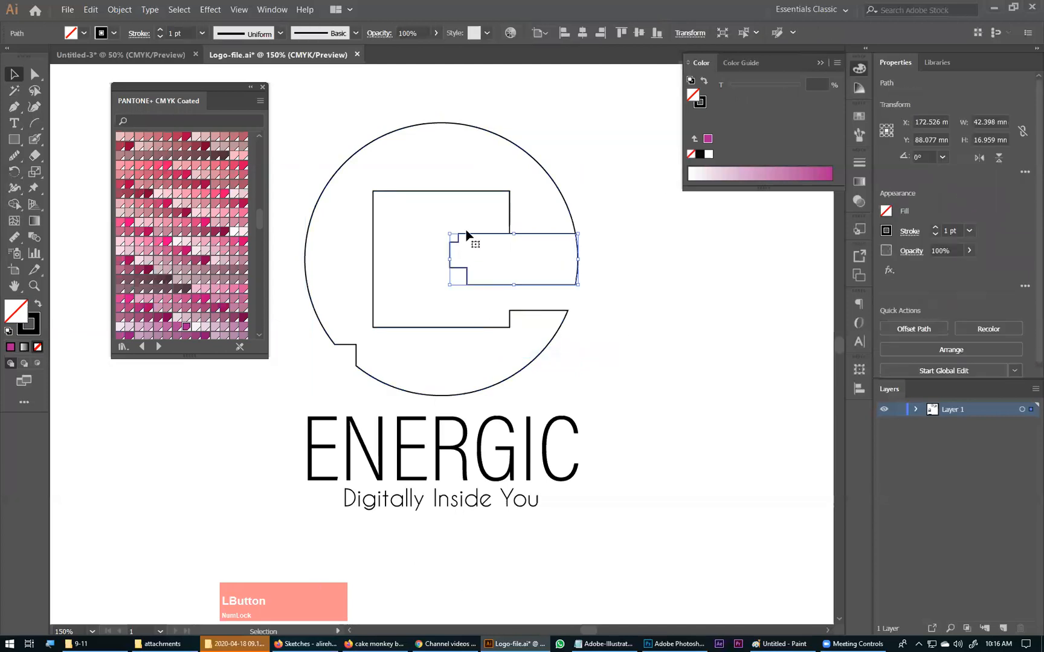
{"action": "left_click", "coordinate": [442, 192]}
{"action": "left_click_drag", "start_coordinate": [614, 254], "coordinate": [550, 290]}
{"action": "scroll", "coordinate": [182, 314], "scroll_direction": "down", "scroll_amount": 2}
{"action": "scroll", "coordinate": [182, 315], "scroll_direction": "down", "scroll_amount": 2}
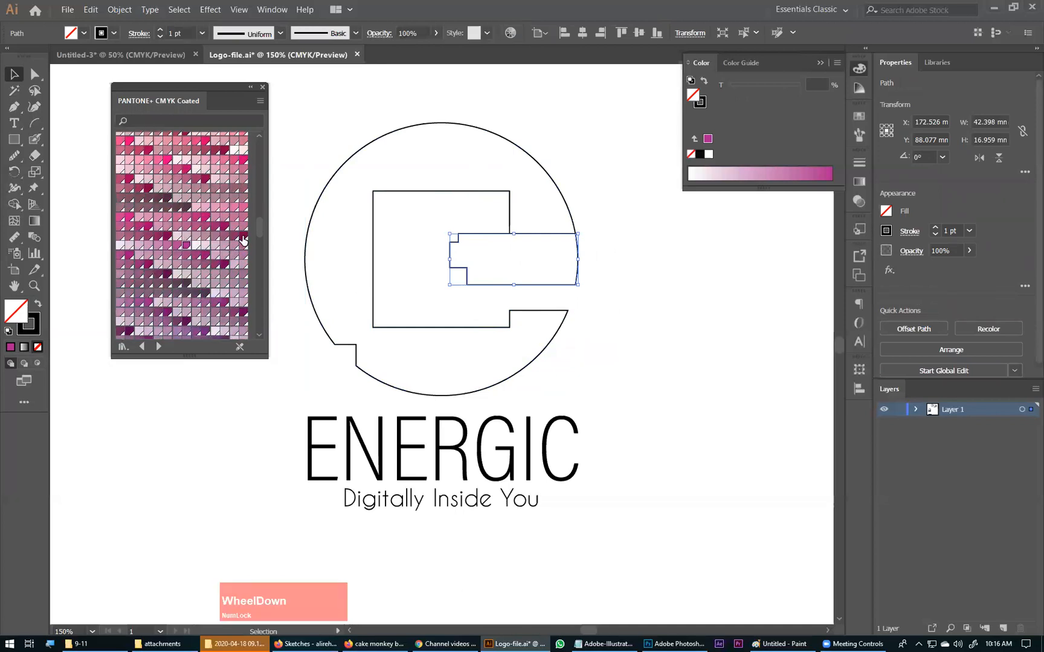
{"action": "scroll", "coordinate": [196, 298], "scroll_direction": "down", "scroll_amount": 3}
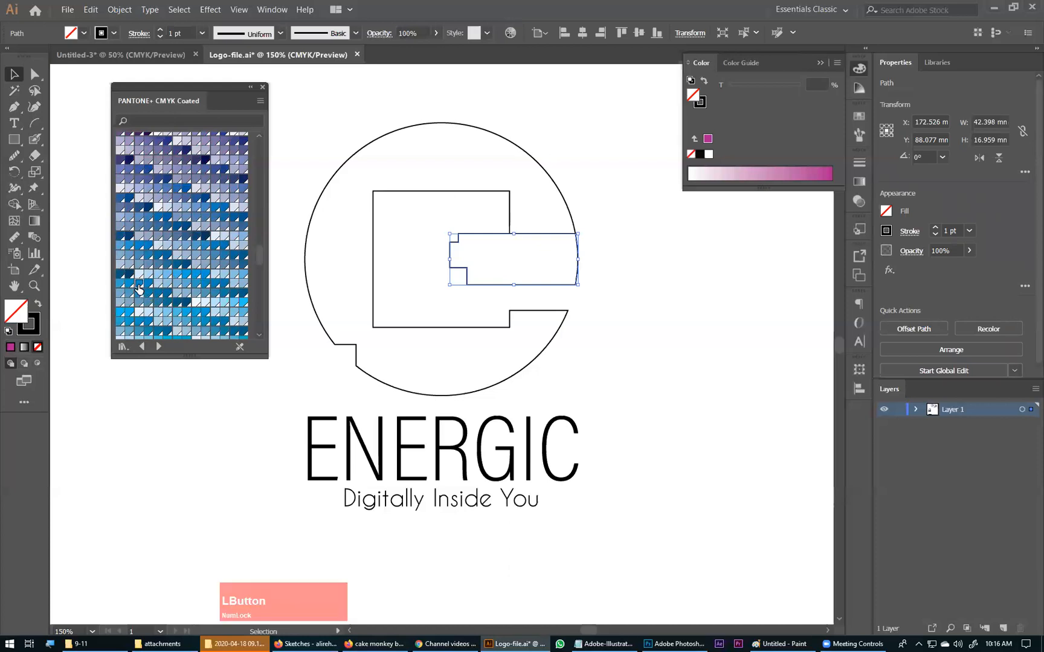
{"action": "left_click", "coordinate": [139, 284]}
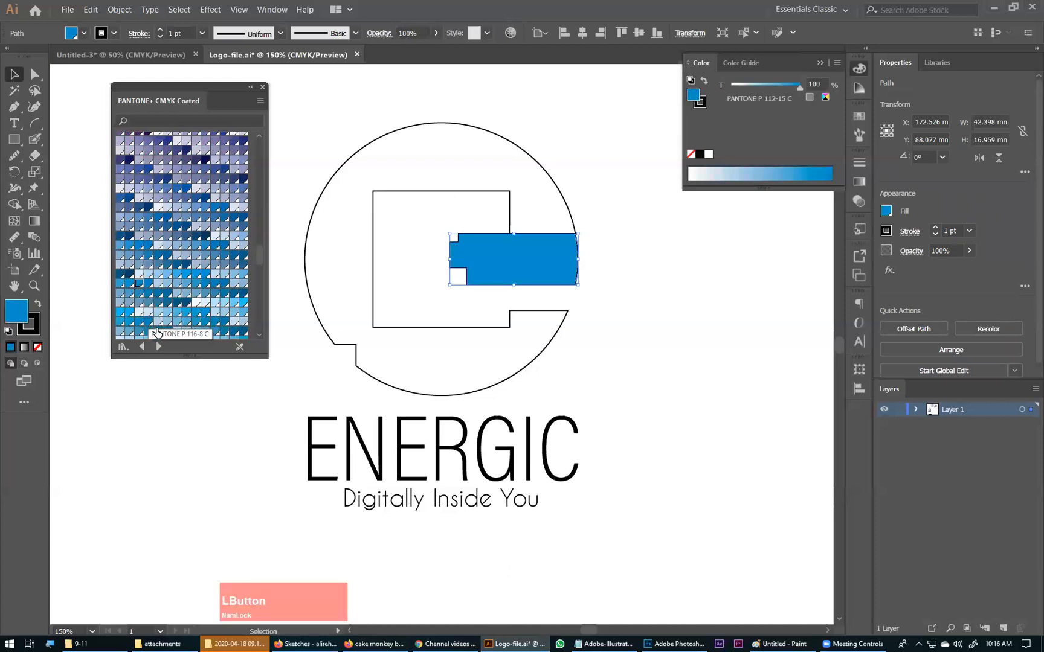
{"action": "left_click", "coordinate": [187, 314]}
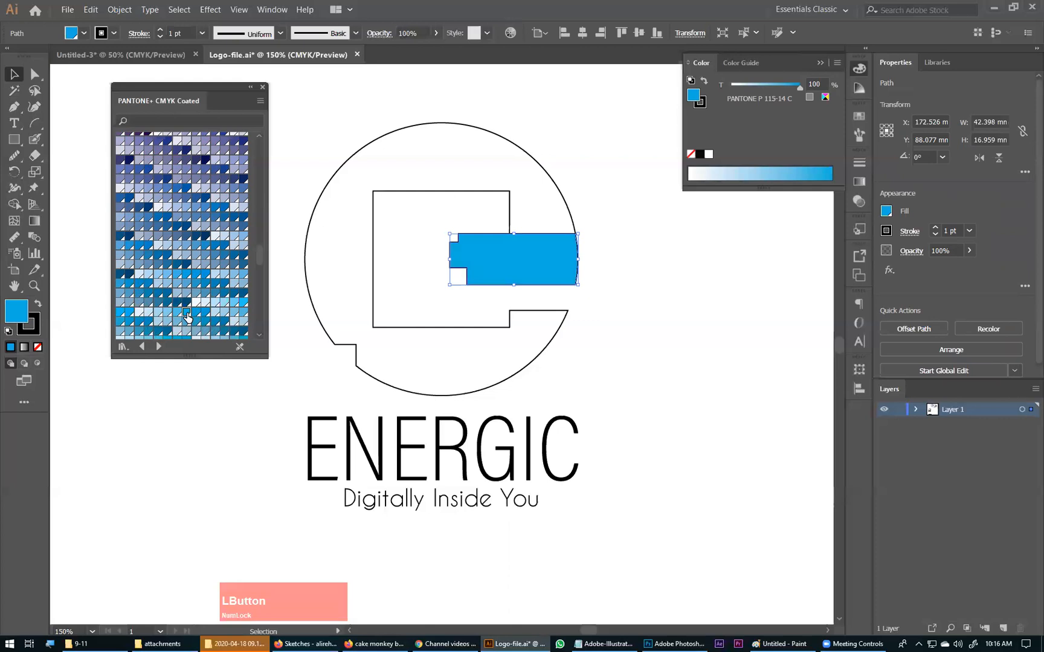
Step: Try the brown PANTONE P 32-15 C as the fill of the circular C shape
{"action": "left_click_drag", "start_coordinate": [605, 308], "coordinate": [509, 339]}
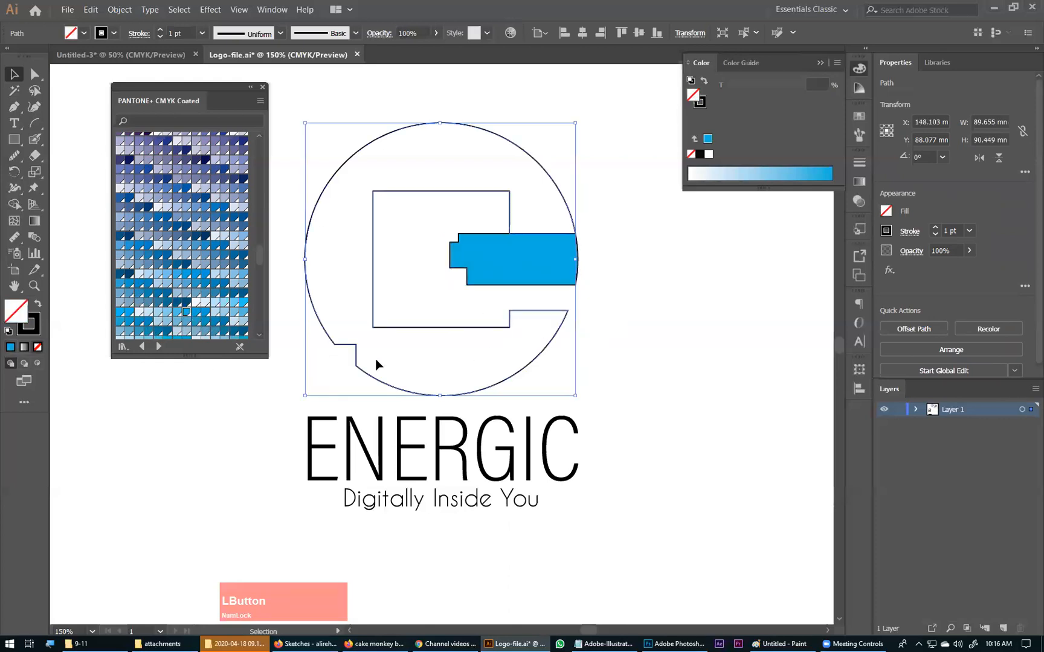
{"action": "scroll", "coordinate": [190, 272], "scroll_direction": "down", "scroll_amount": 3}
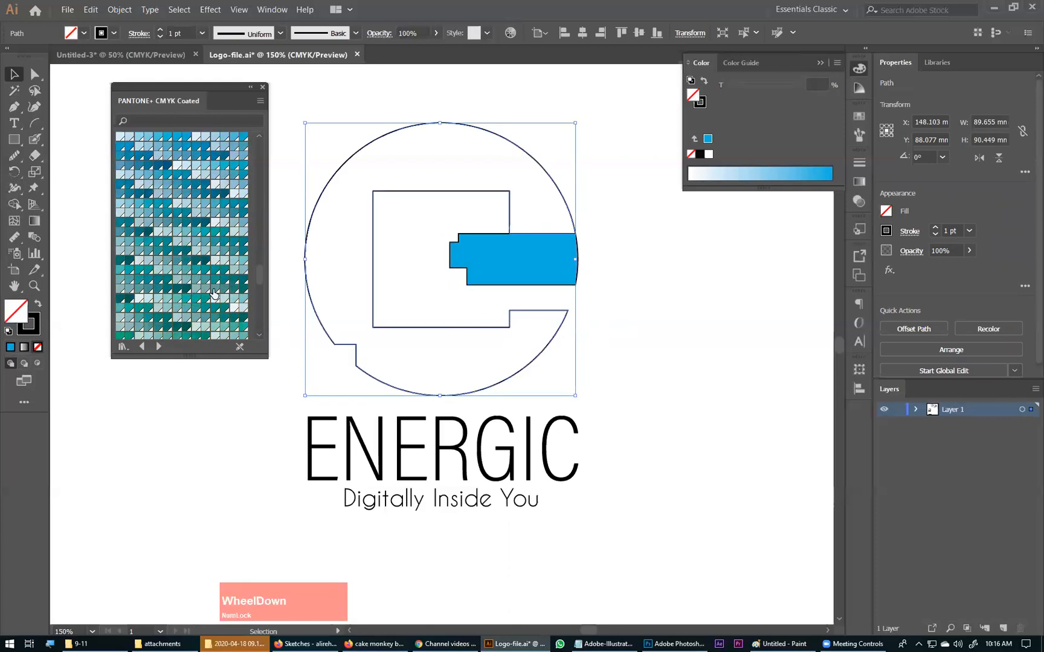
{"action": "scroll", "coordinate": [214, 293], "scroll_direction": "up", "scroll_amount": 10}
{"action": "scroll", "coordinate": [214, 296], "scroll_direction": "up", "scroll_amount": 5}
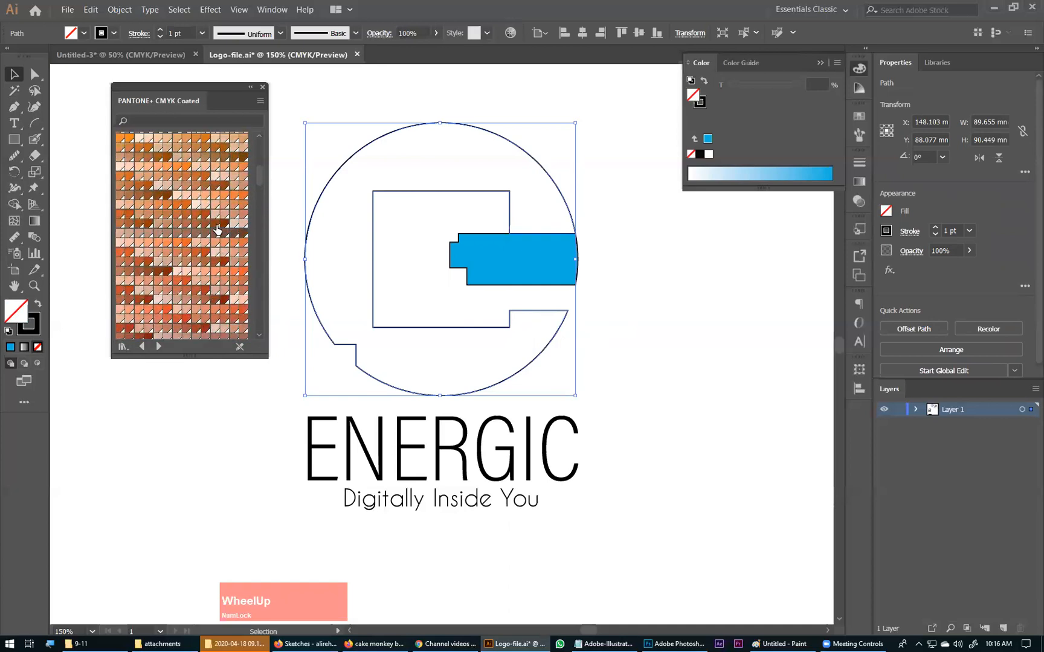
{"action": "left_click", "coordinate": [214, 226]}
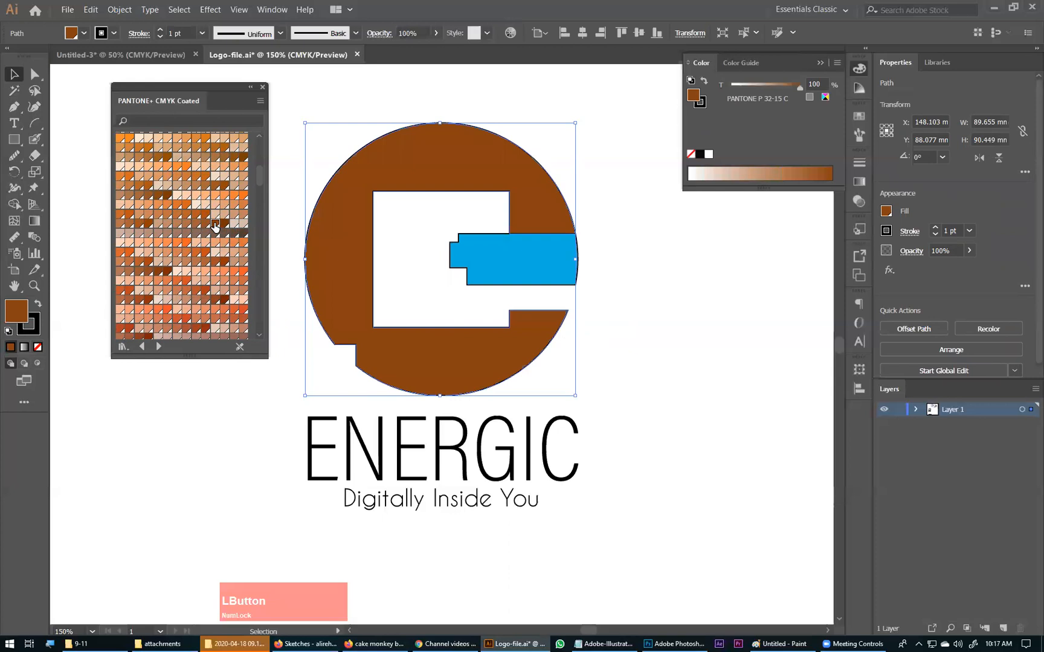
Step: Browse the Pantone color books and fill the circular C shape with the red PANTONE P 55-16 C from CMYK Coated
{"action": "scroll", "coordinate": [219, 274], "scroll_direction": "down", "scroll_amount": 15}
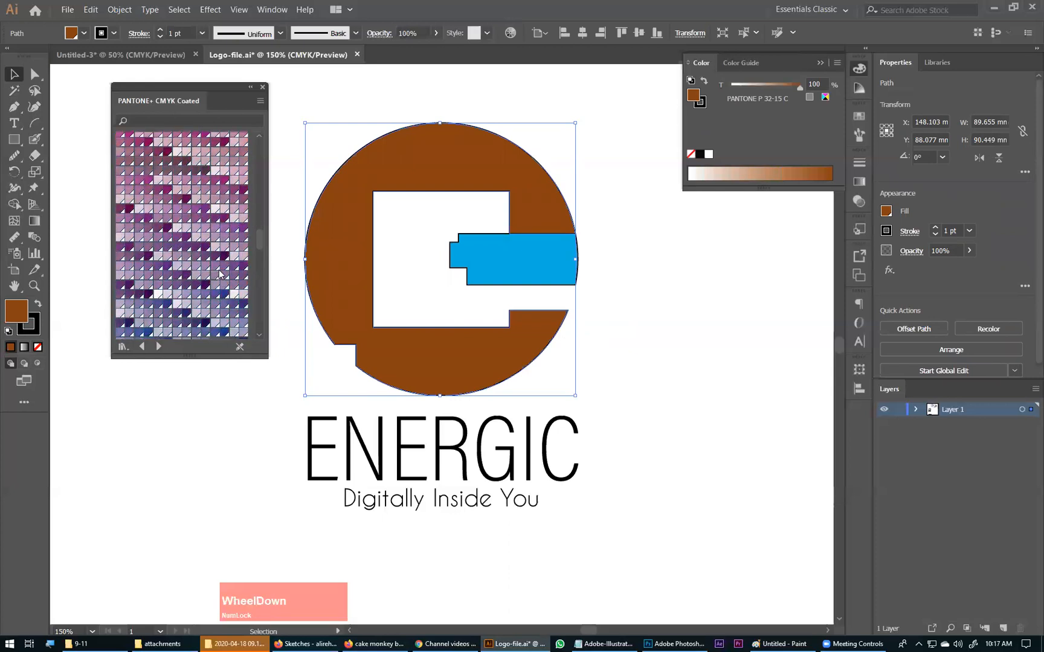
{"action": "scroll", "coordinate": [219, 273], "scroll_direction": "down", "scroll_amount": 3}
{"action": "scroll", "coordinate": [218, 273], "scroll_direction": "up", "scroll_amount": 15}
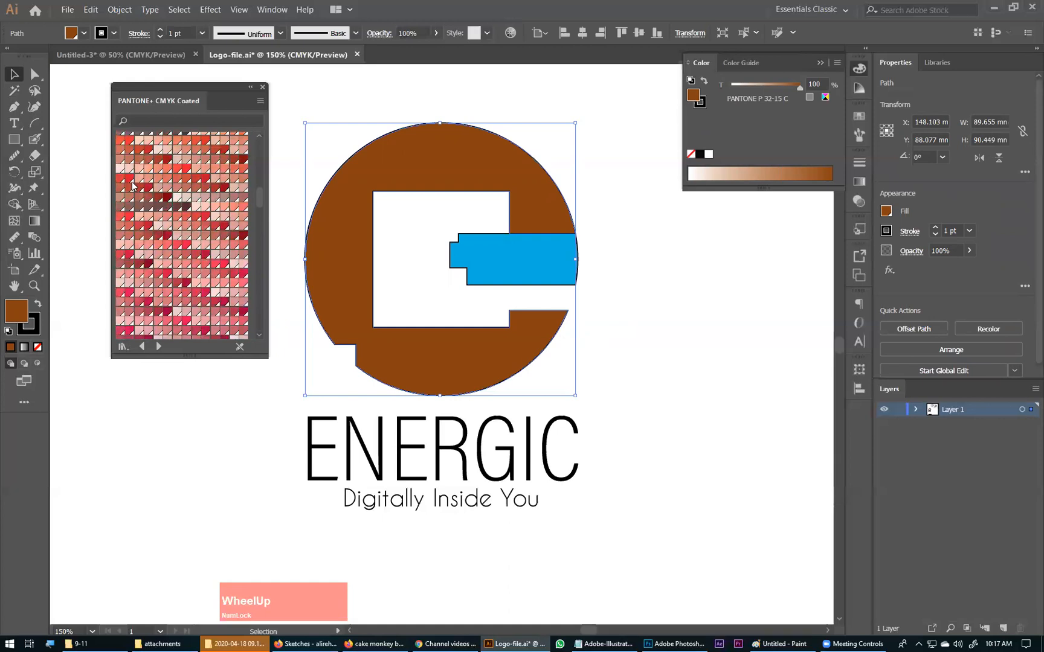
{"action": "scroll", "coordinate": [181, 290], "scroll_direction": "up", "scroll_amount": 3}
{"action": "left_click", "coordinate": [158, 346]}
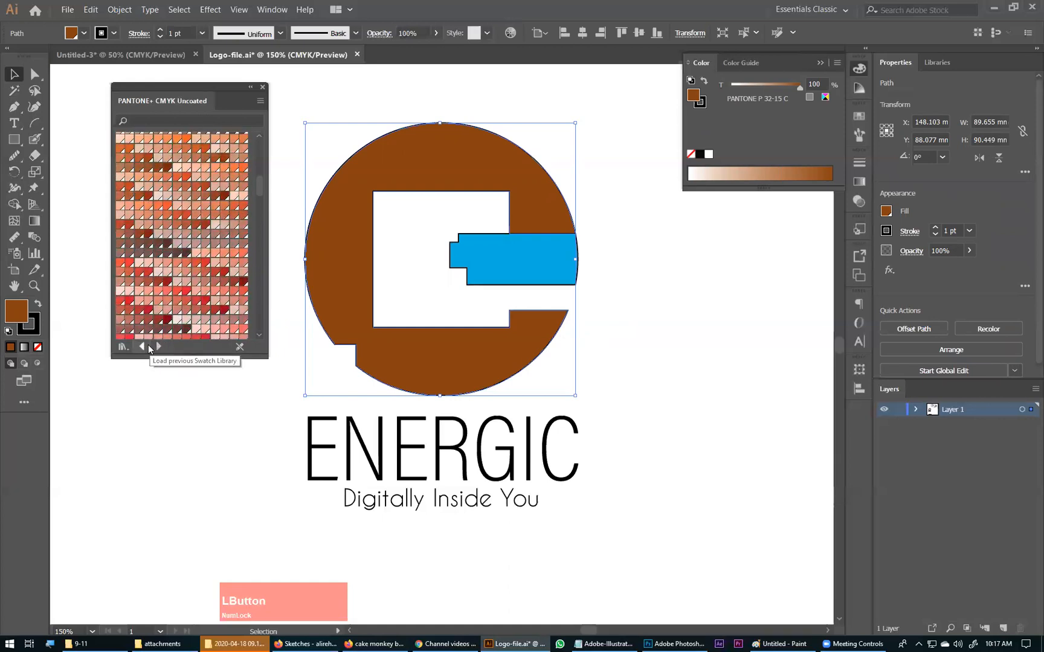
{"action": "left_click", "coordinate": [157, 347]}
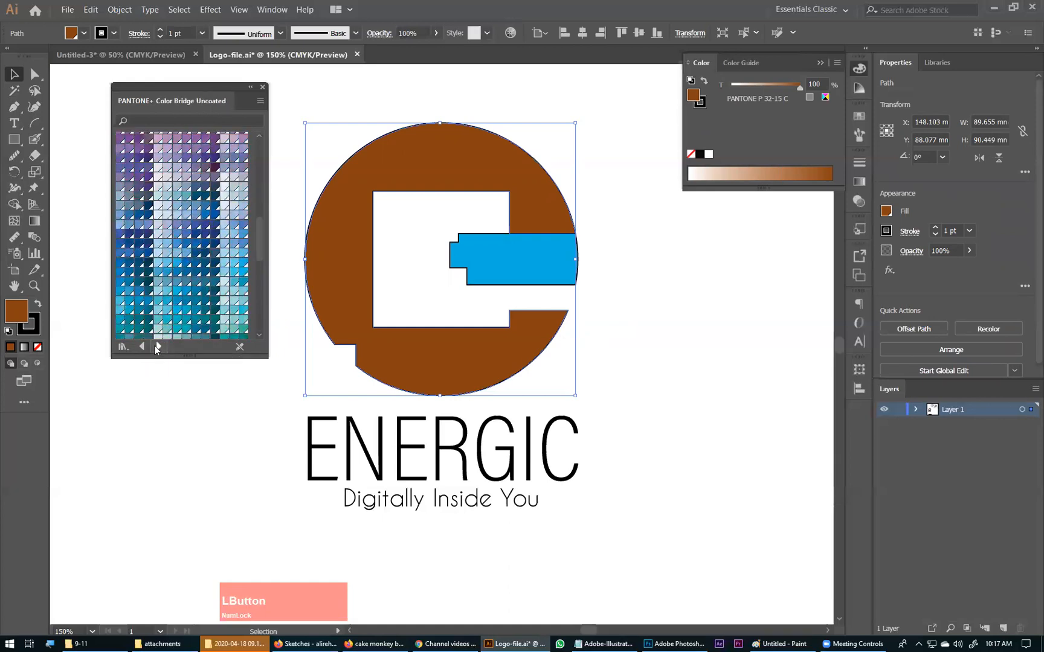
{"action": "left_click", "coordinate": [143, 347]}
{"action": "left_click", "coordinate": [143, 346]}
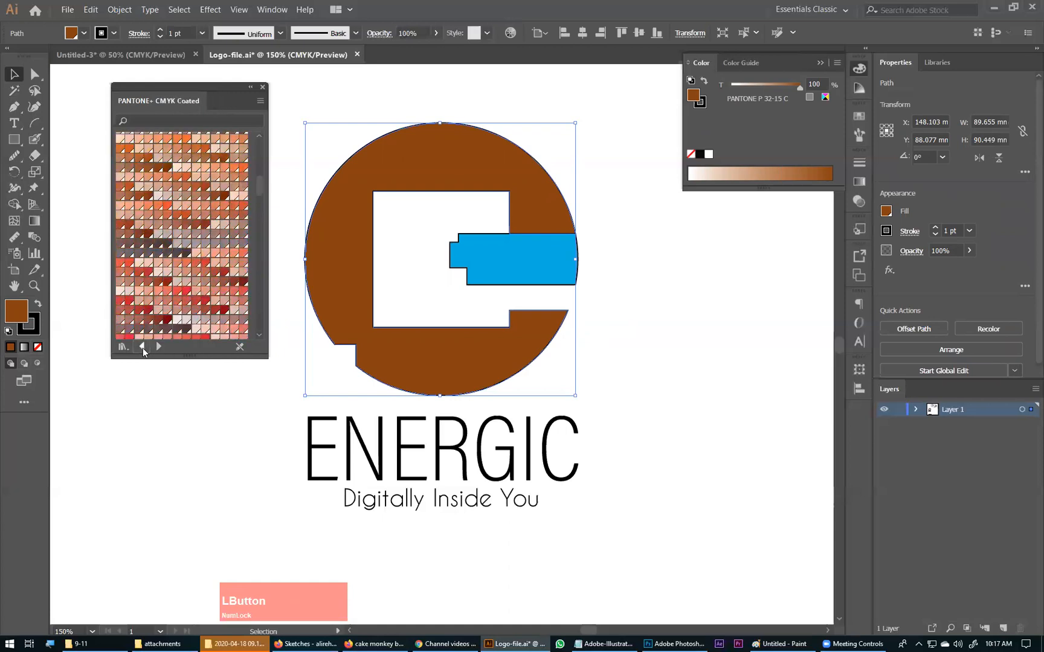
{"action": "scroll", "coordinate": [157, 270], "scroll_direction": "up", "scroll_amount": 8}
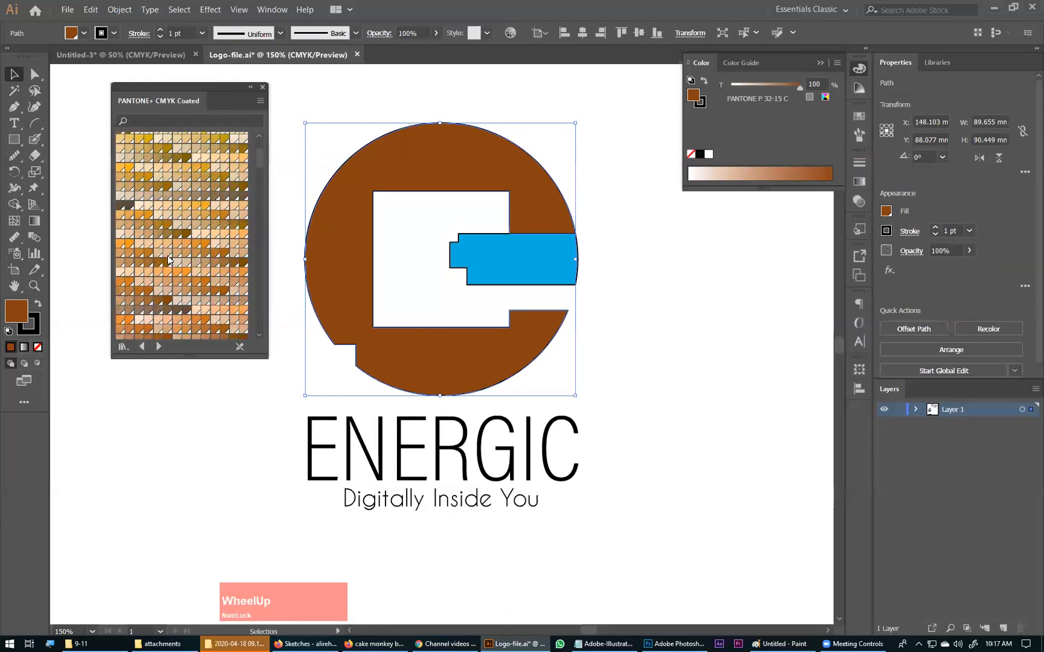
{"action": "scroll", "coordinate": [171, 265], "scroll_direction": "down", "scroll_amount": 3}
{"action": "scroll", "coordinate": [171, 261], "scroll_direction": "down", "scroll_amount": 3}
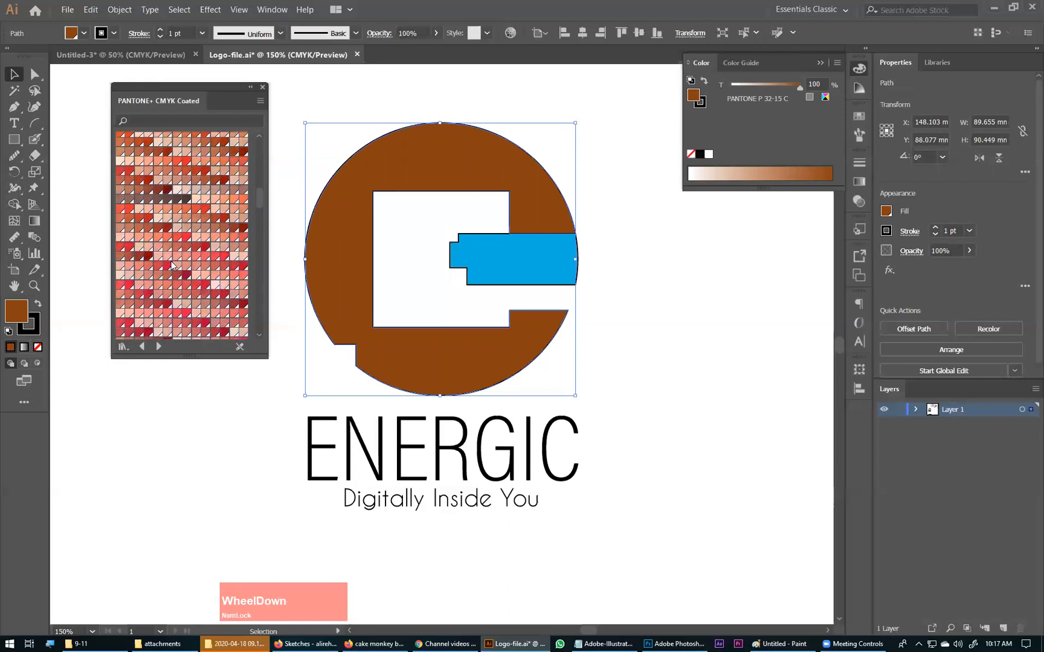
{"action": "left_click", "coordinate": [128, 247]}
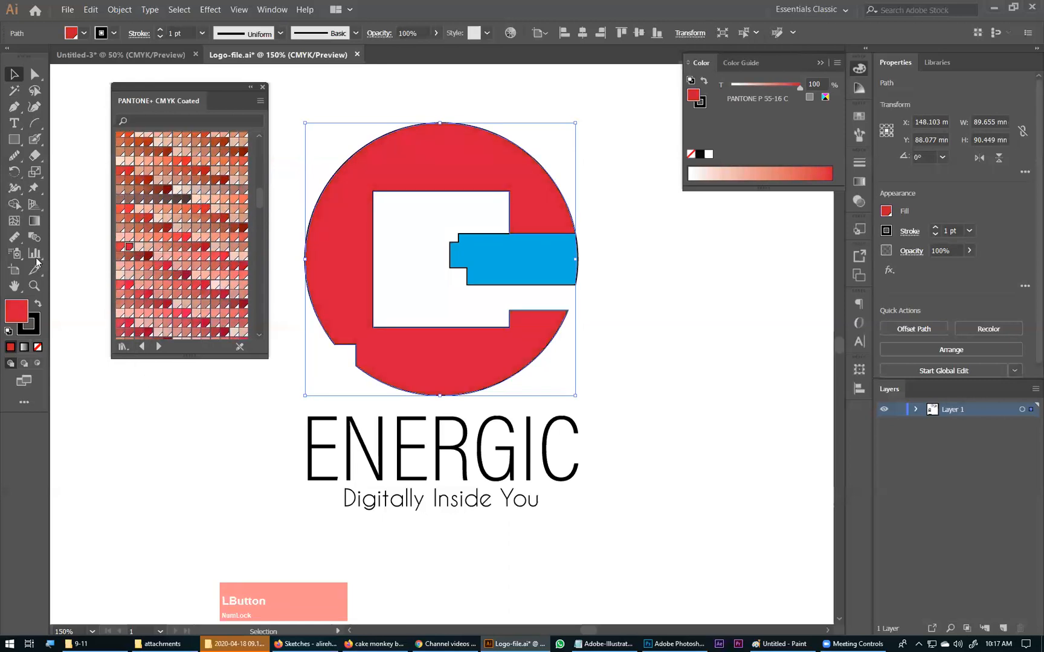
Step: Try PANTONE P 50-16 C, P 49-16 C and P 59-8 C on the C shape, and return its fill to P 55-16 C
{"action": "left_click", "coordinate": [631, 207]}
{"action": "left_click", "coordinate": [360, 218]}
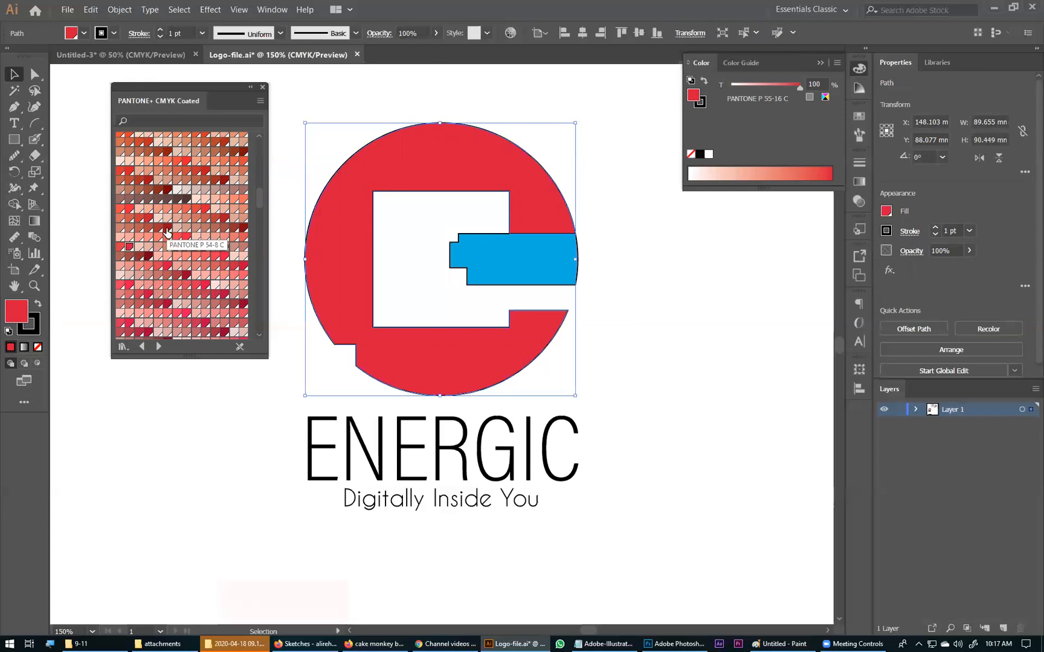
{"action": "left_click", "coordinate": [165, 189]}
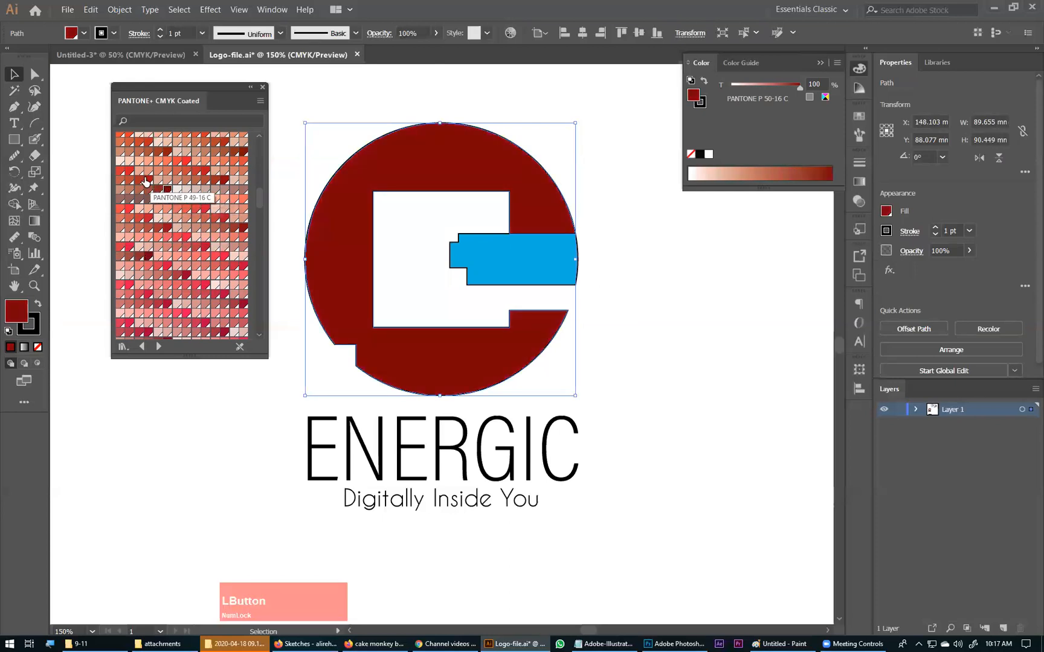
{"action": "left_click", "coordinate": [146, 180]}
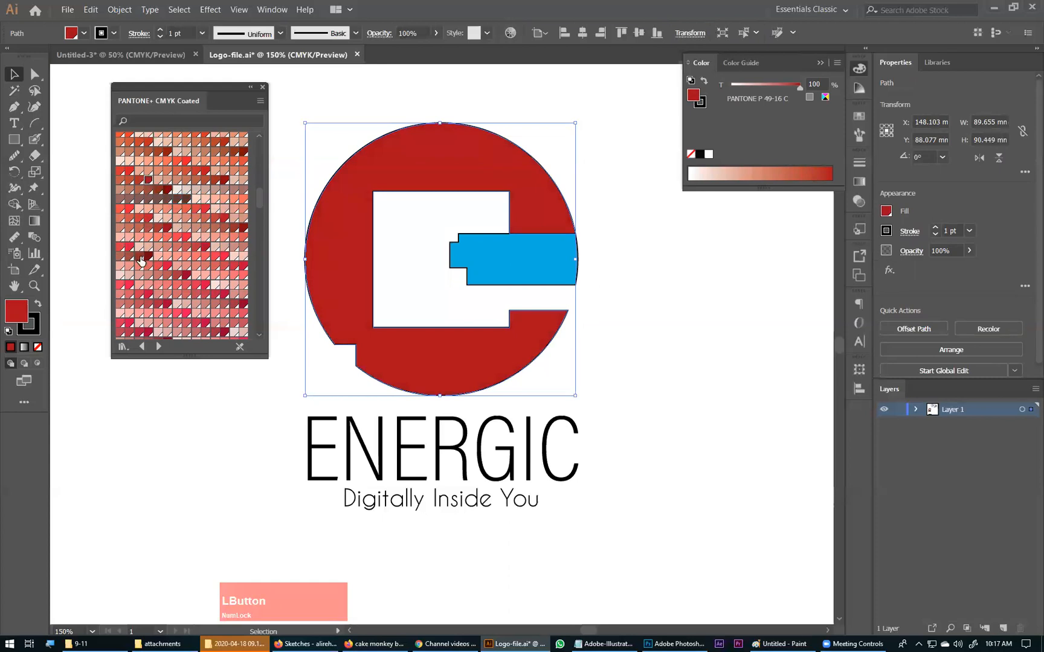
{"action": "left_click", "coordinate": [129, 286]}
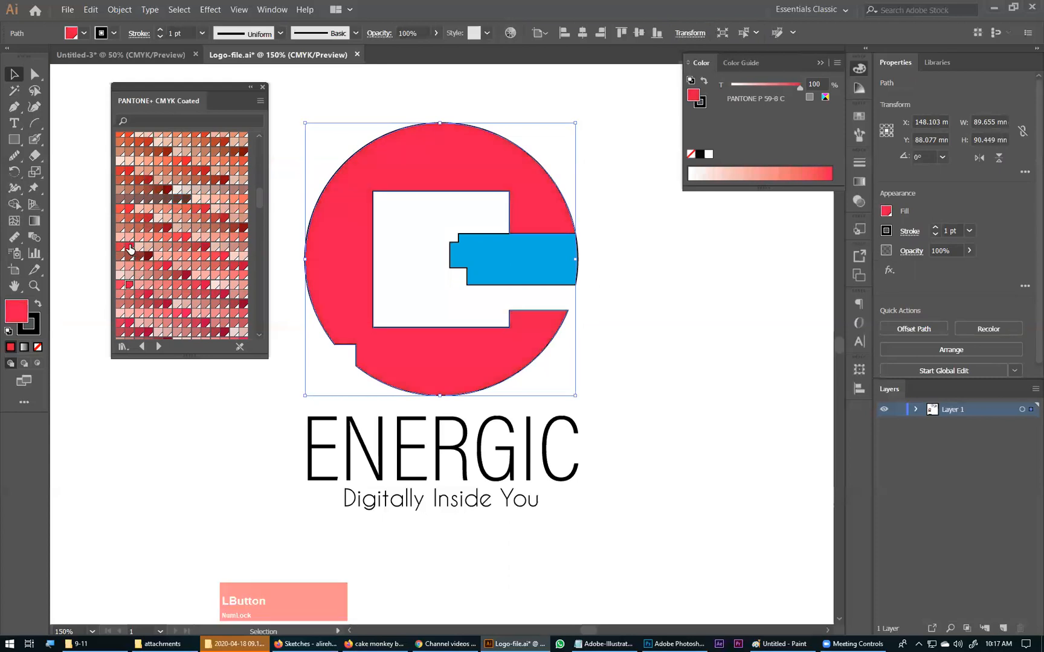
{"action": "left_click", "coordinate": [130, 247]}
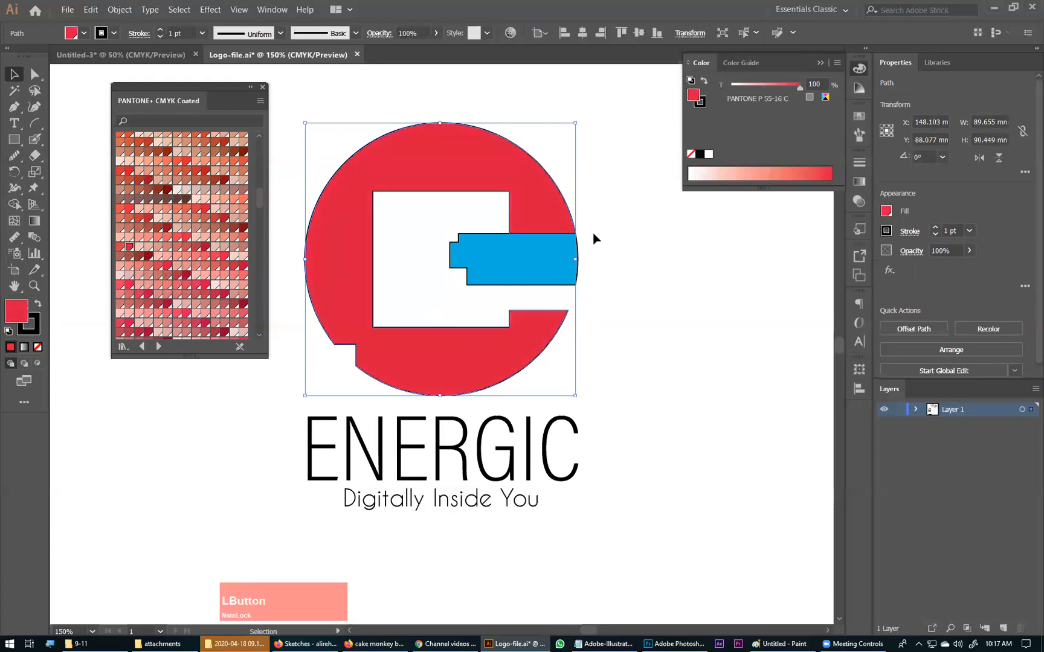
Step: Remove the stroke from both the red C shape and the blue bar
{"action": "left_click", "coordinate": [511, 285], "text": "shift"}
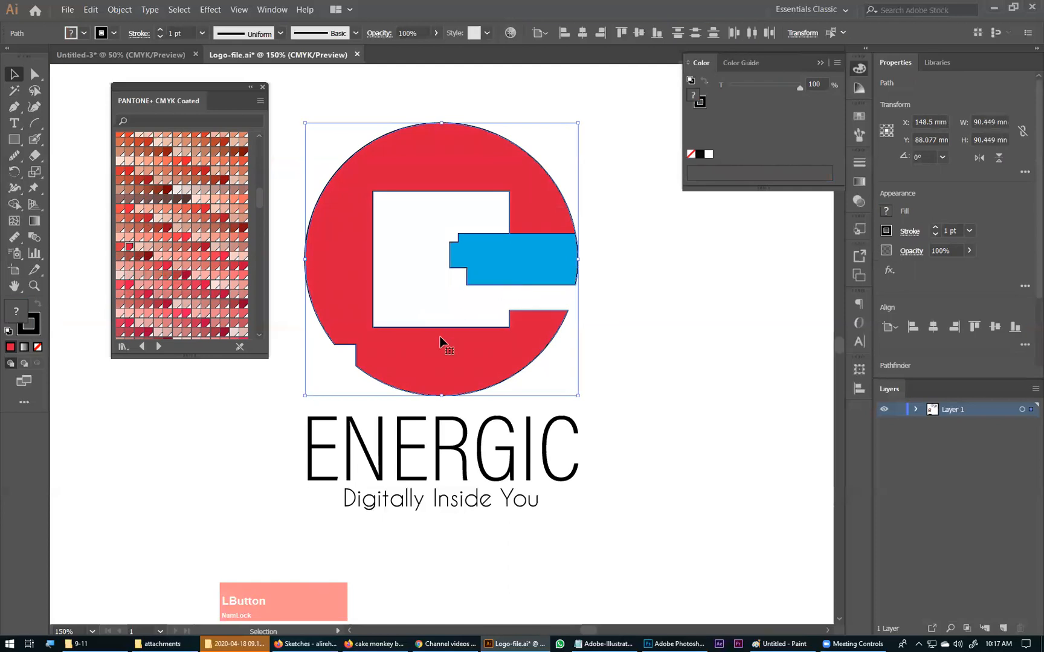
{"action": "left_click", "coordinate": [37, 336]}
{"action": "left_click", "coordinate": [38, 348]}
{"action": "left_click", "coordinate": [634, 337]}
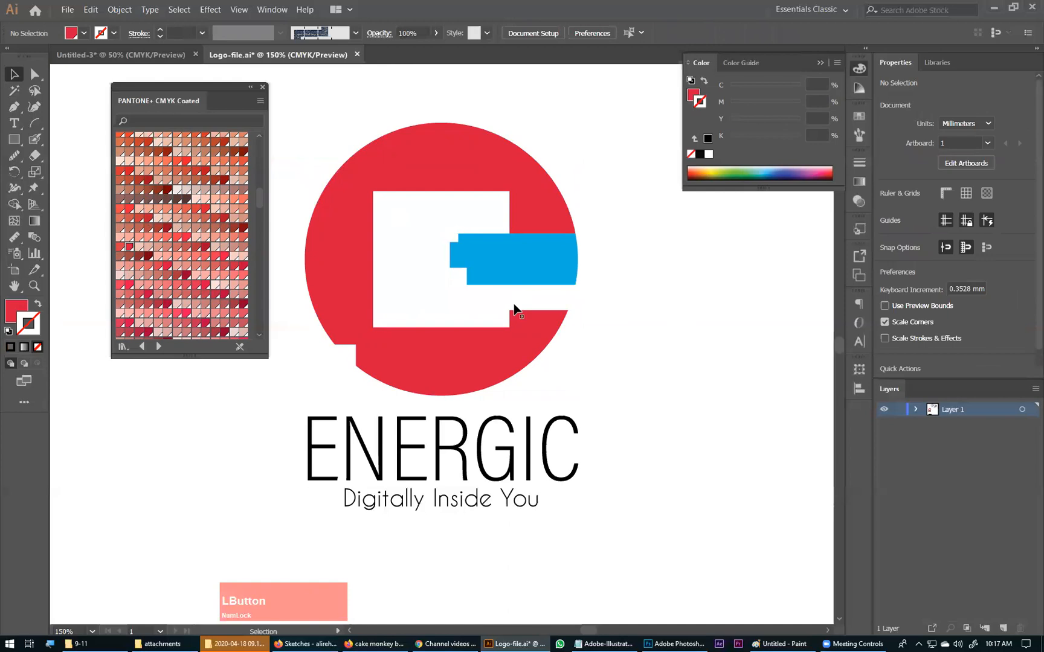
Step: Duplicate the red C shape with a small offset down and to the right, and select both copies
{"action": "left_click", "coordinate": [408, 192]}
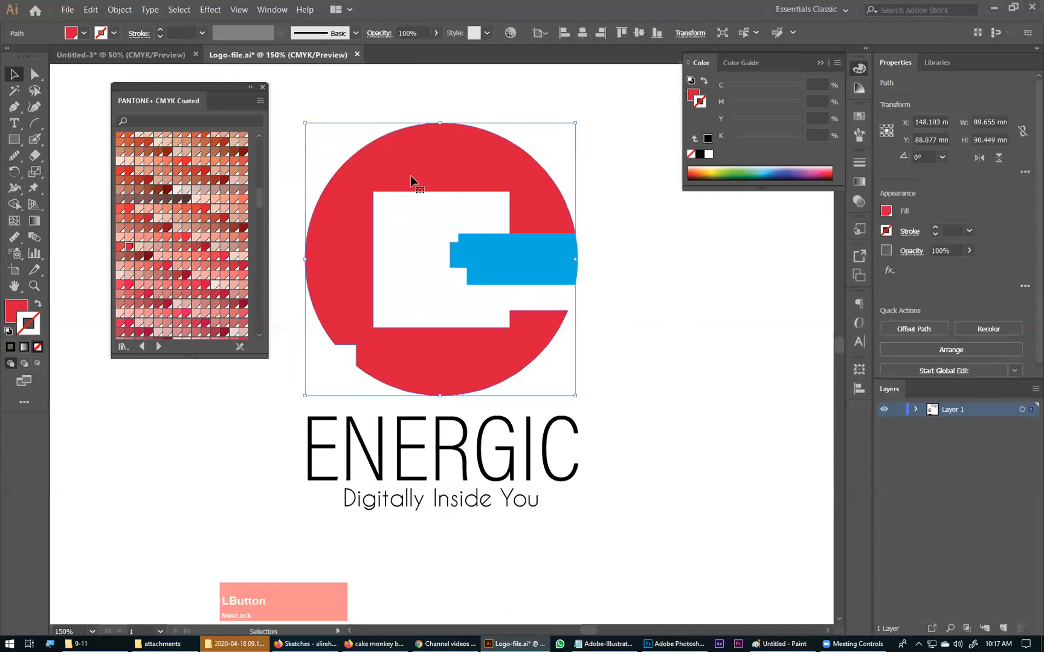
{"action": "left_click_drag", "start_coordinate": [408, 177], "coordinate": [414, 190]}
{"action": "key", "text": "shift"}
{"action": "left_click", "coordinate": [436, 130], "text": "shift"}
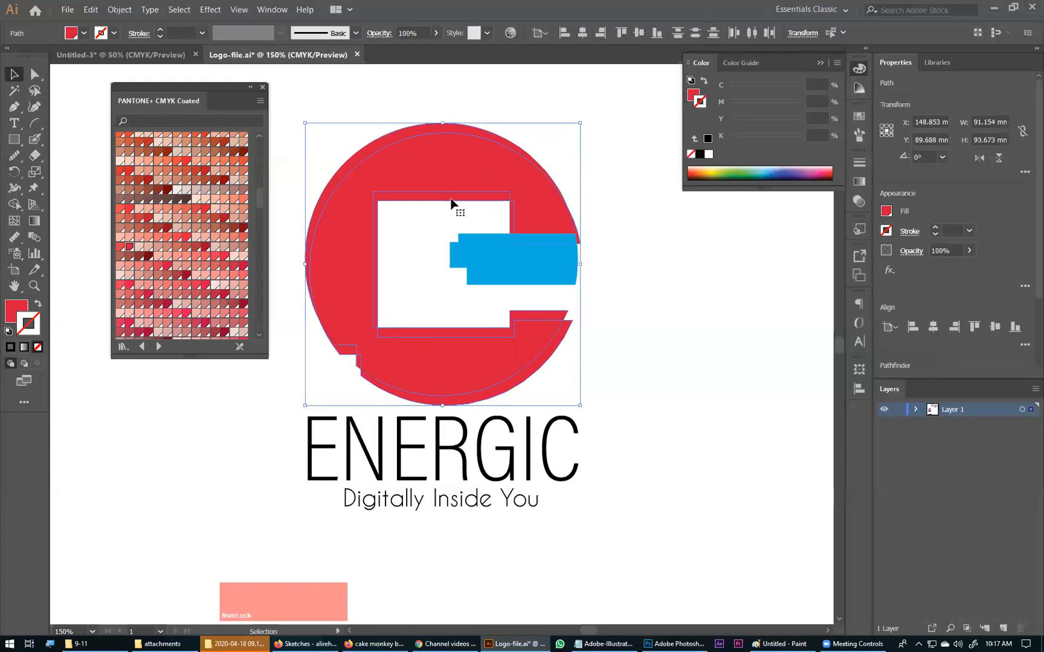
{"action": "key", "text": "ctrl"}
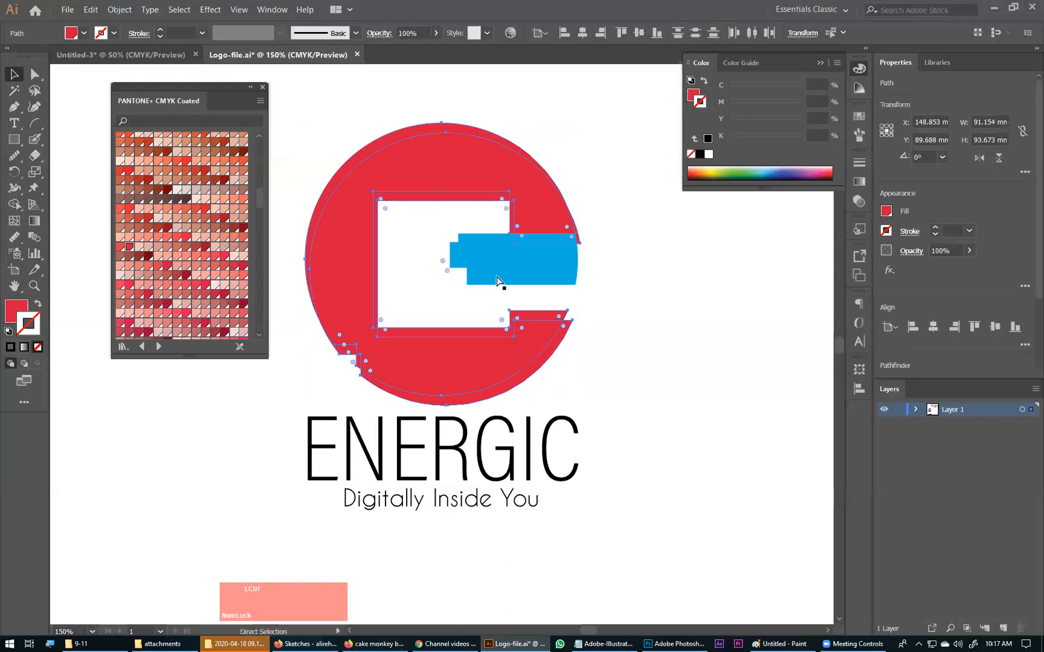
{"action": "left_click", "coordinate": [545, 137]}
{"action": "left_click", "coordinate": [523, 173]}
{"action": "key", "text": "Delete"}
{"action": "left_click", "coordinate": [463, 144]}
{"action": "key", "text": "shift"}
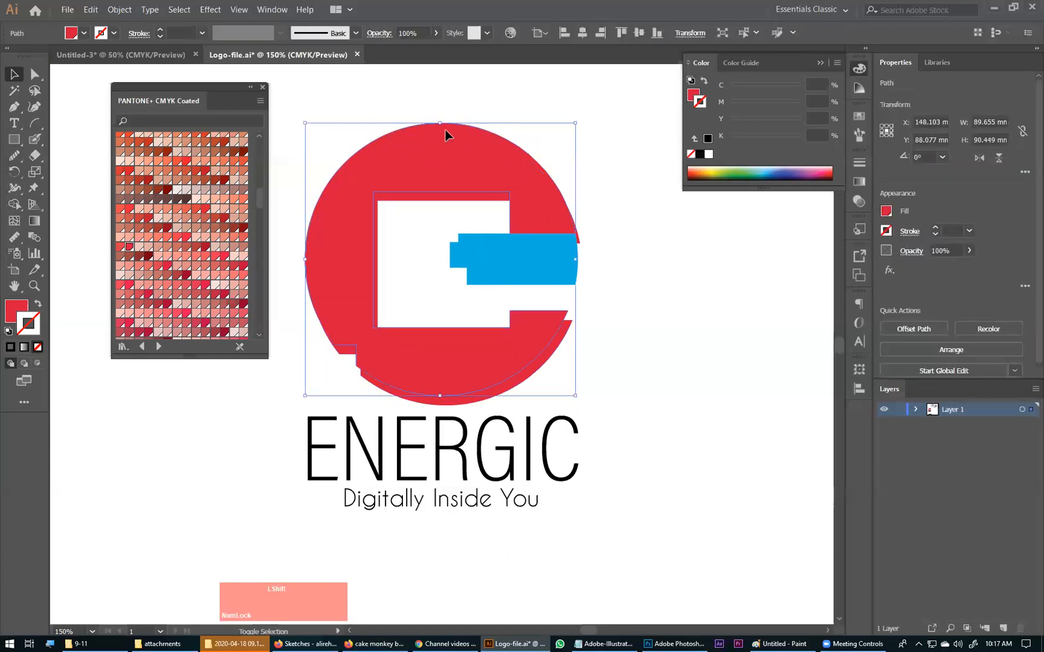
{"action": "left_click", "coordinate": [417, 204], "text": "shift"}
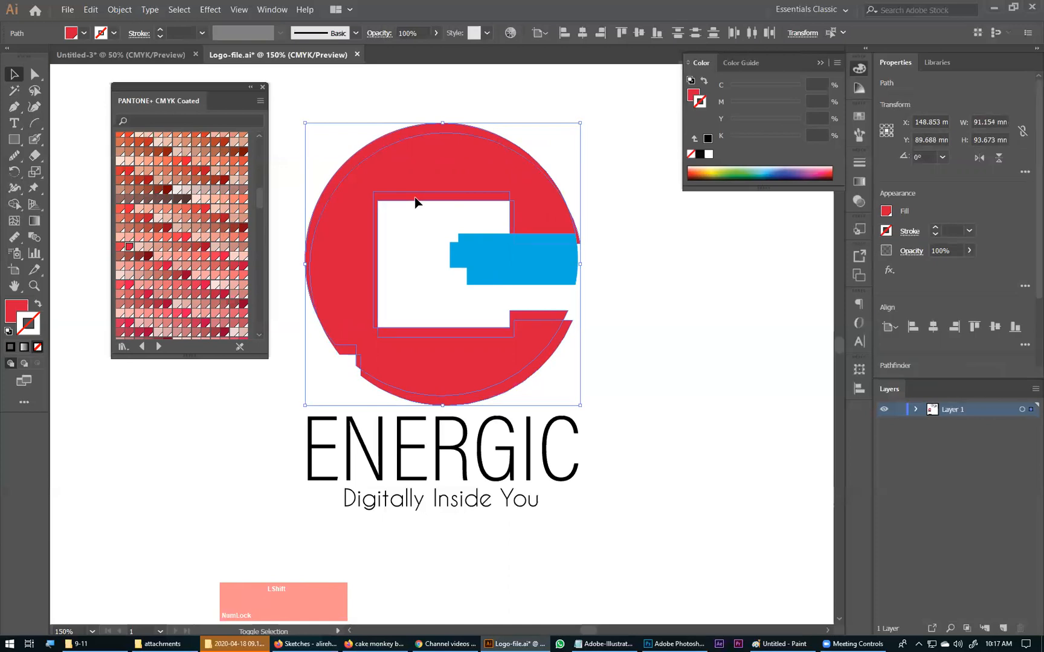
Step: Remove the parts of the offset copy that stick out beyond the original C shape with the Shape Builder tool
{"action": "left_click", "coordinate": [13, 205]}
{"action": "key", "text": "alt"}
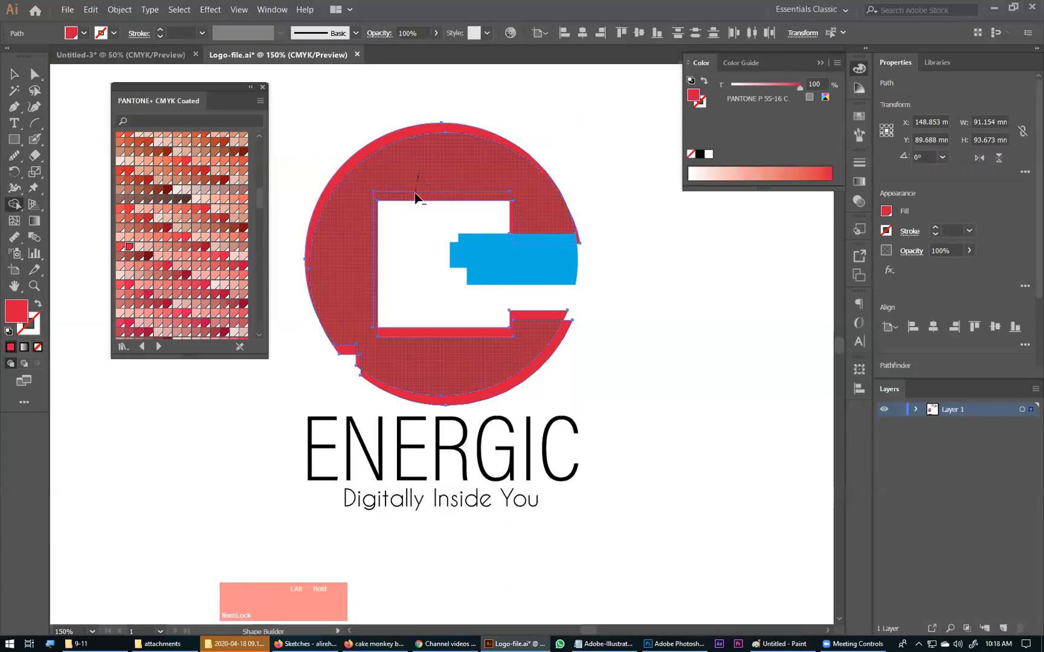
{"action": "left_click", "coordinate": [416, 197], "text": "alt"}
{"action": "left_click_drag", "start_coordinate": [489, 216], "coordinate": [624, 232]}
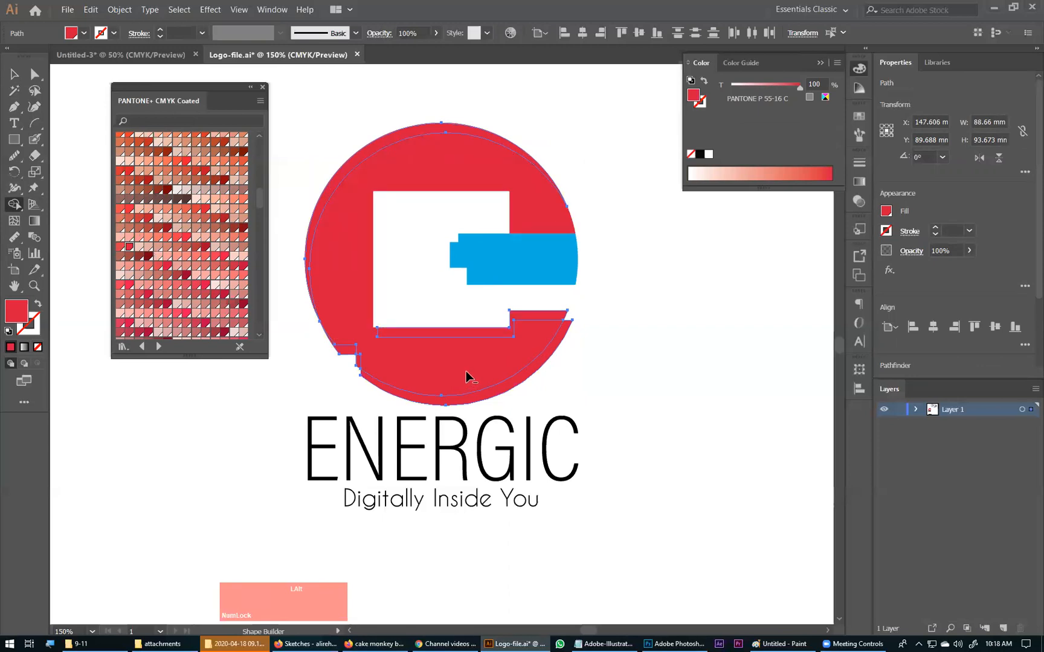
{"action": "left_click", "coordinate": [501, 399], "text": "alt"}
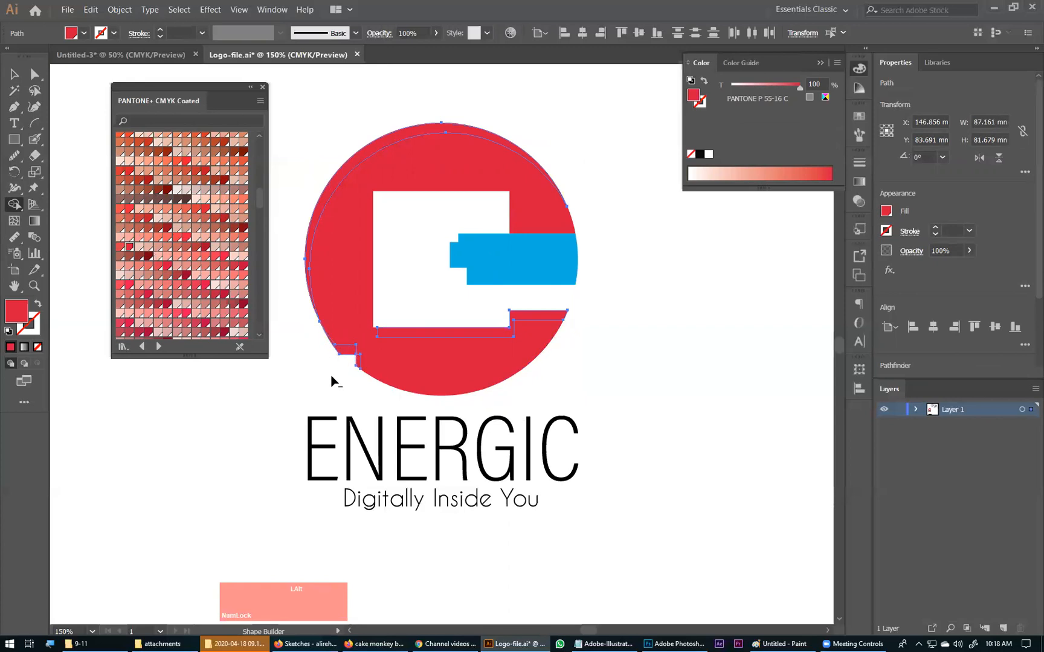
{"action": "mouse_move", "coordinate": [331, 327]}
{"action": "left_mouse_down"}
{"action": "mouse_move", "coordinate": [330, 370]}
{"action": "mouse_move", "coordinate": [345, 356]}
{"action": "mouse_move", "coordinate": [363, 387]}
{"action": "left_mouse_up"}
Step: Fill the thin shadow slivers along the upper rim and below the white square with the dark red PANTONE P 58-16 C
{"action": "left_click", "coordinate": [14, 74]}
{"action": "left_click", "coordinate": [404, 132]}
{"action": "left_click", "coordinate": [405, 133]}
{"action": "left_click", "coordinate": [482, 332], "text": "shift"}
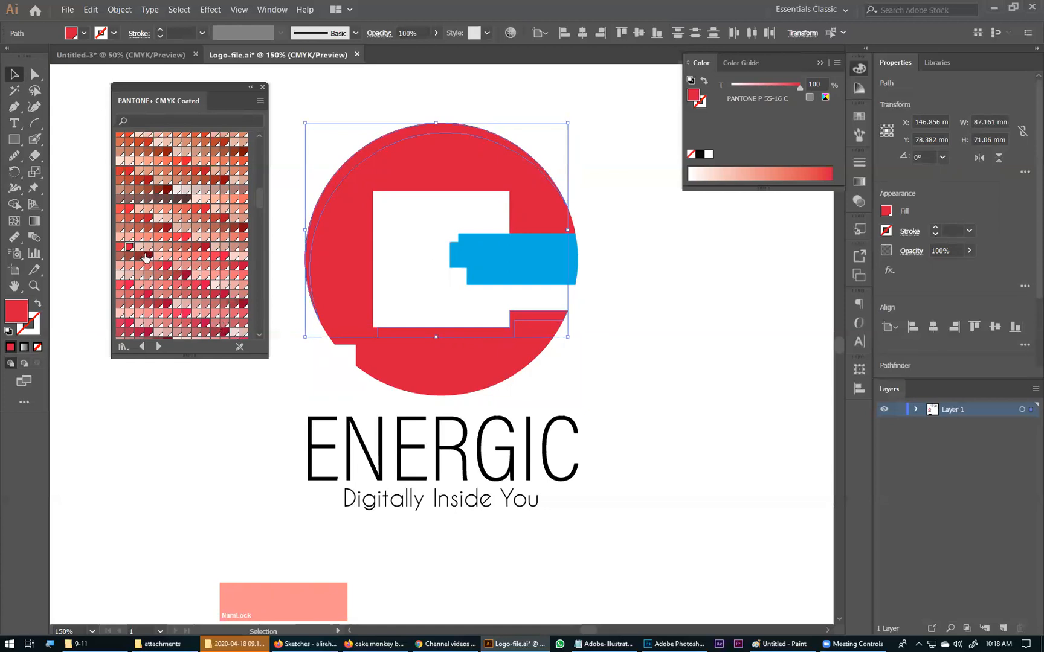
{"action": "left_click", "coordinate": [184, 278]}
{"action": "left_click", "coordinate": [648, 282]}
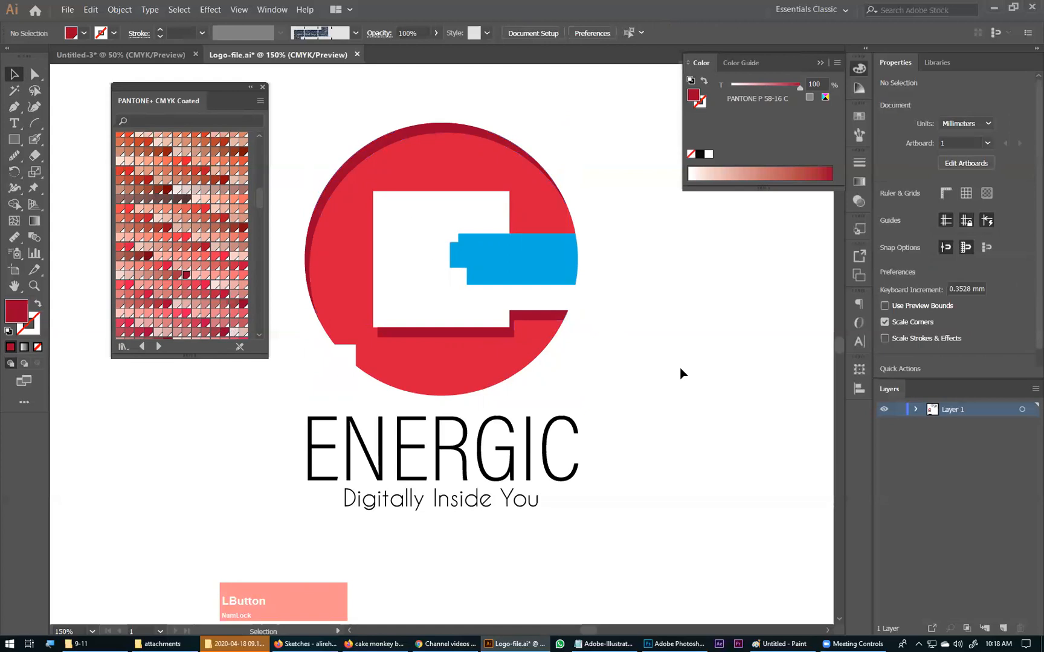
Step: Try to move the upper-left anchor point of the dark red strip below the white square, and undo the move
{"action": "key", "text": "ctrl+space"}
{"action": "left_click_drag", "start_coordinate": [331, 303], "coordinate": [458, 371]}
{"action": "left_click", "coordinate": [364, 332]}
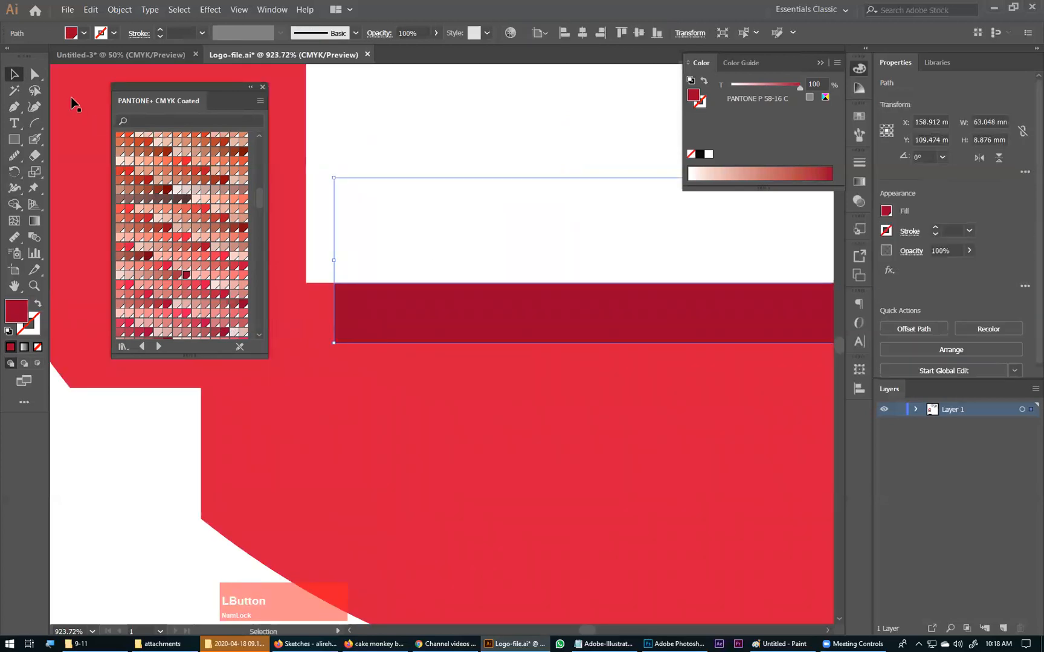
{"action": "left_click", "coordinate": [35, 73]}
{"action": "left_click", "coordinate": [333, 343]}
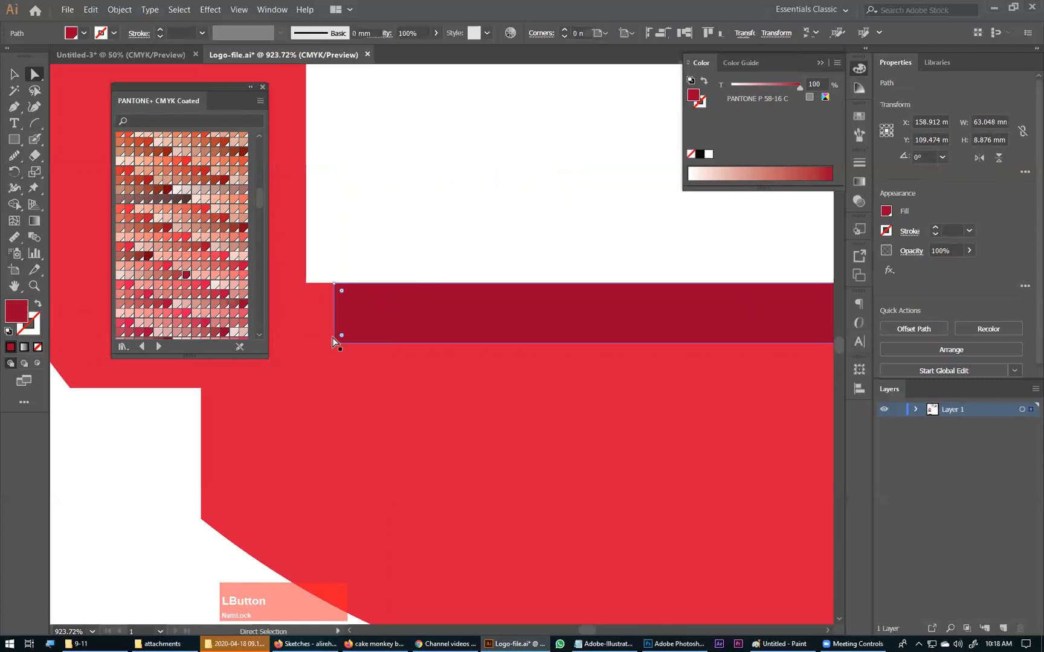
{"action": "left_click", "coordinate": [334, 284]}
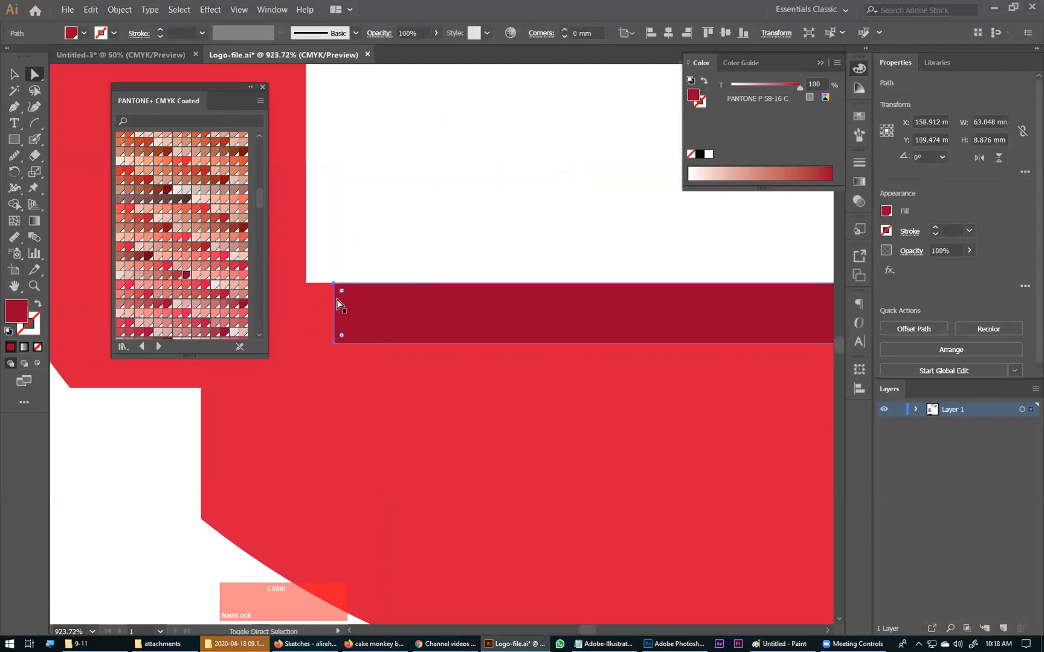
{"action": "left_click", "coordinate": [335, 284], "text": "shift"}
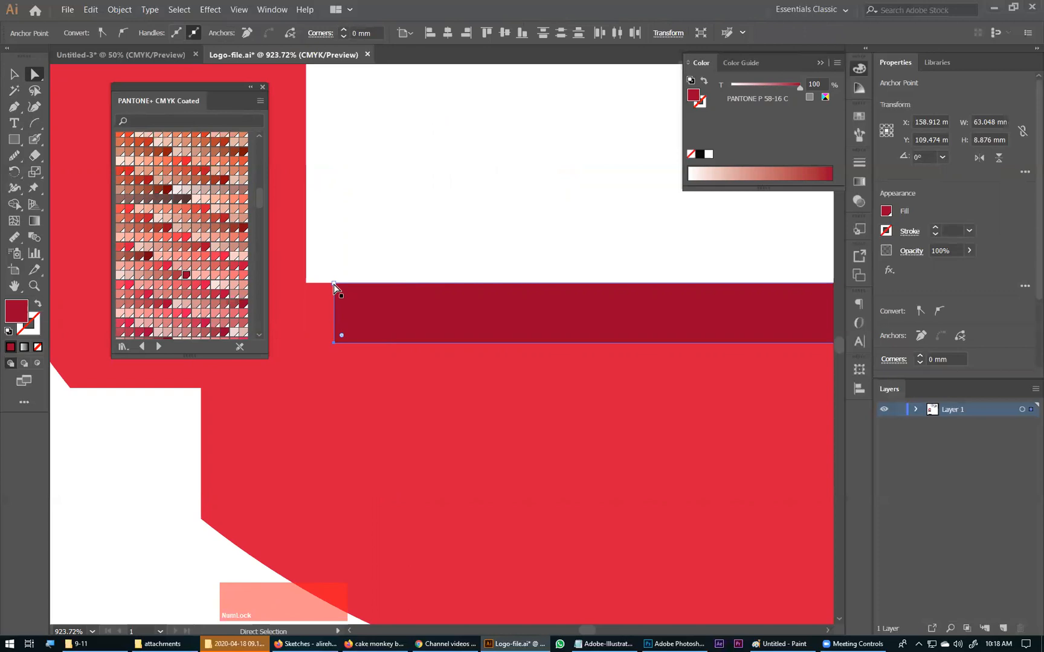
{"action": "left_click", "coordinate": [335, 342]}
{"action": "left_click", "coordinate": [334, 283], "text": "shift"}
{"action": "mouse_move", "coordinate": [335, 282]}
{"action": "left_mouse_down"}
{"action": "mouse_move", "coordinate": [300, 280]}
{"action": "mouse_move", "coordinate": [309, 297]}
{"action": "mouse_move", "coordinate": [326, 290]}
{"action": "left_mouse_up"}
{"action": "key", "text": "ctrl+z"}
Step: Turn off snapping to the grid and leave the grid hidden
{"action": "left_click", "coordinate": [241, 9]}
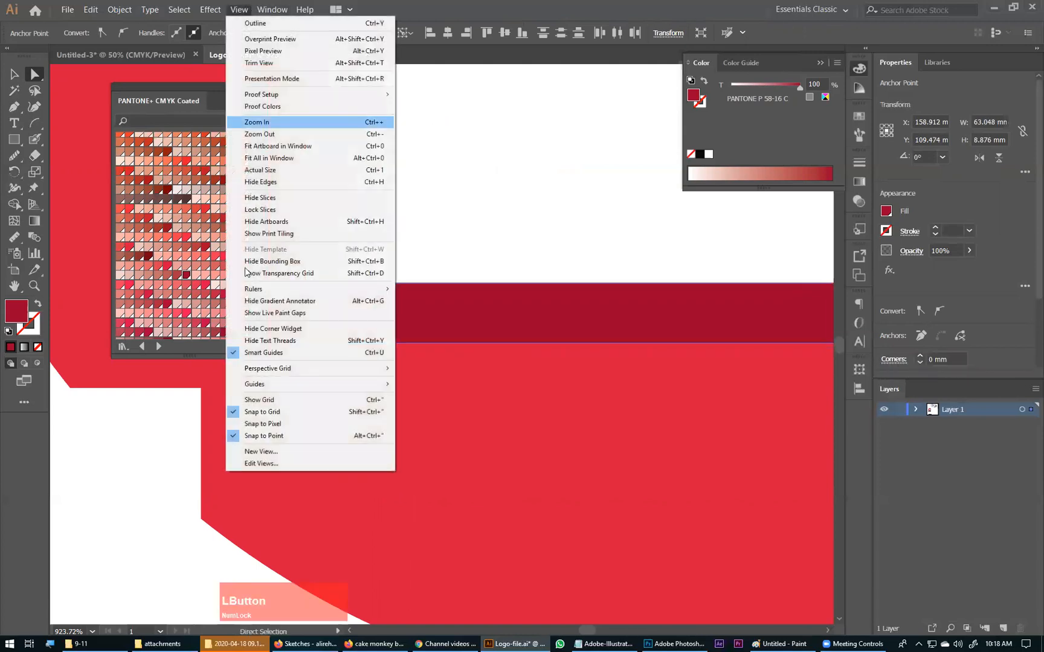
{"action": "left_click", "coordinate": [260, 399]}
{"action": "left_click", "coordinate": [239, 9]}
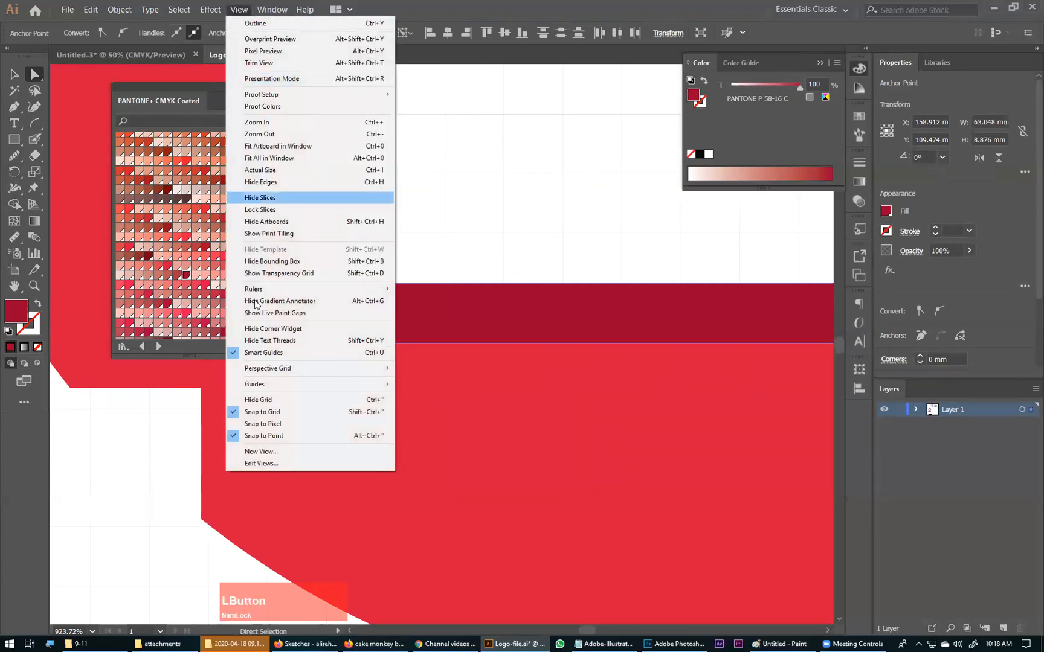
{"action": "left_click", "coordinate": [262, 411]}
{"action": "left_click", "coordinate": [239, 9]}
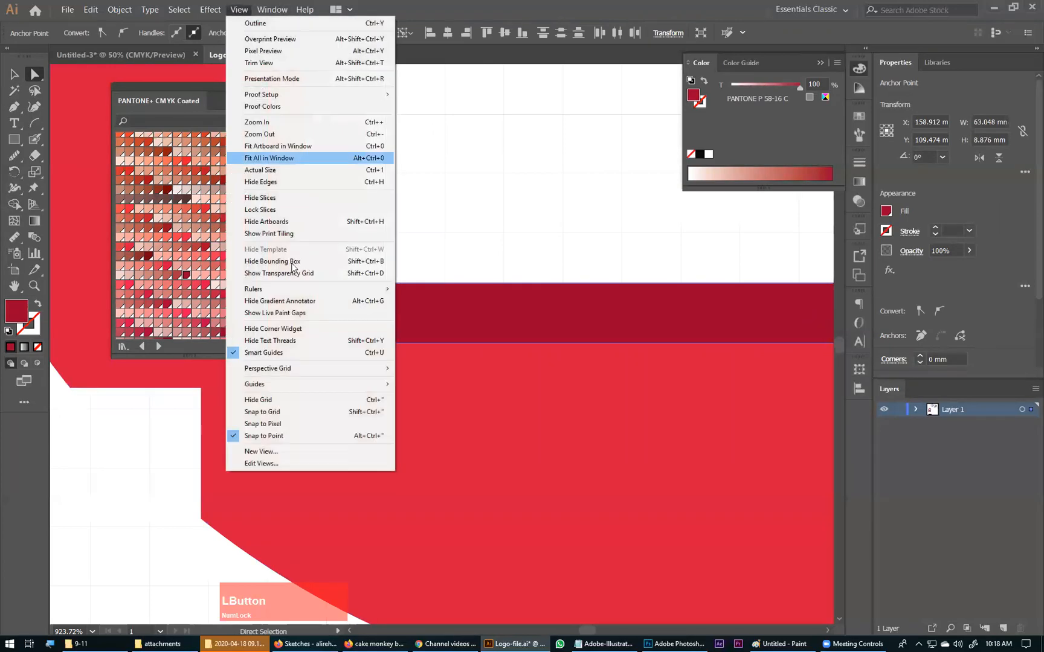
{"action": "left_click", "coordinate": [266, 399]}
Step: Move the dark red strip's upper-left anchor point to the lower-left corner of the white square
{"action": "left_click_drag", "start_coordinate": [335, 284], "coordinate": [305, 288]}
{"action": "left_click", "coordinate": [362, 246], "text": "ctrl"}
{"action": "key", "text": "ctrl+0"}
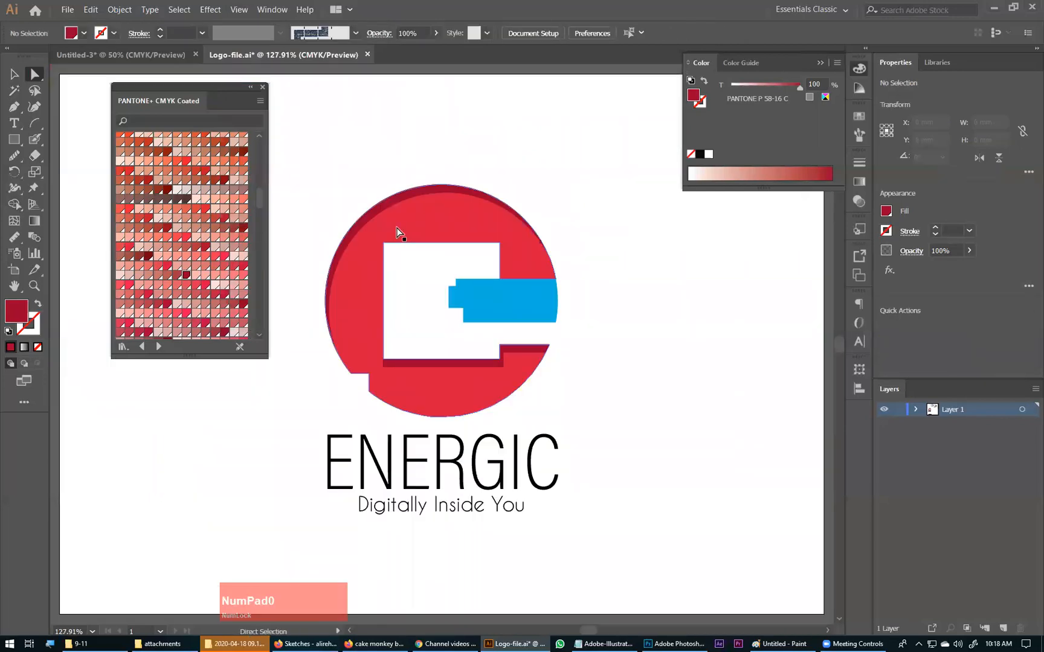
Step: Duplicate the blue bar with a small offset down and to the right, and select both shapes
{"action": "key", "text": "ctrl+space"}
{"action": "left_click_drag", "start_coordinate": [448, 213], "coordinate": [743, 423]}
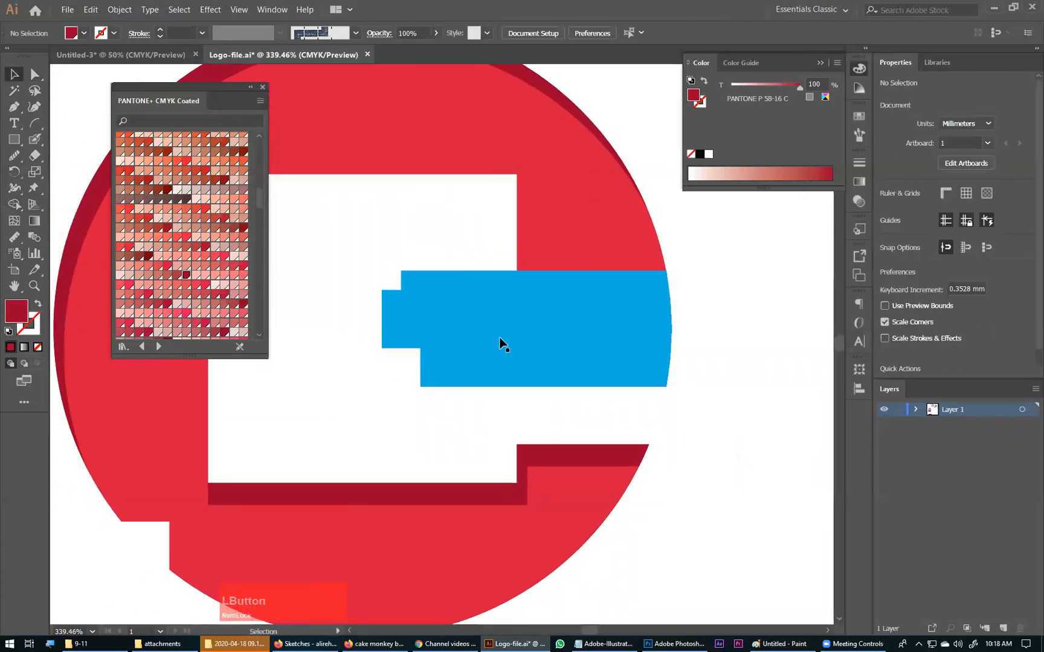
{"action": "left_click", "coordinate": [470, 310]}
{"action": "left_click_drag", "start_coordinate": [464, 305], "coordinate": [470, 321]}
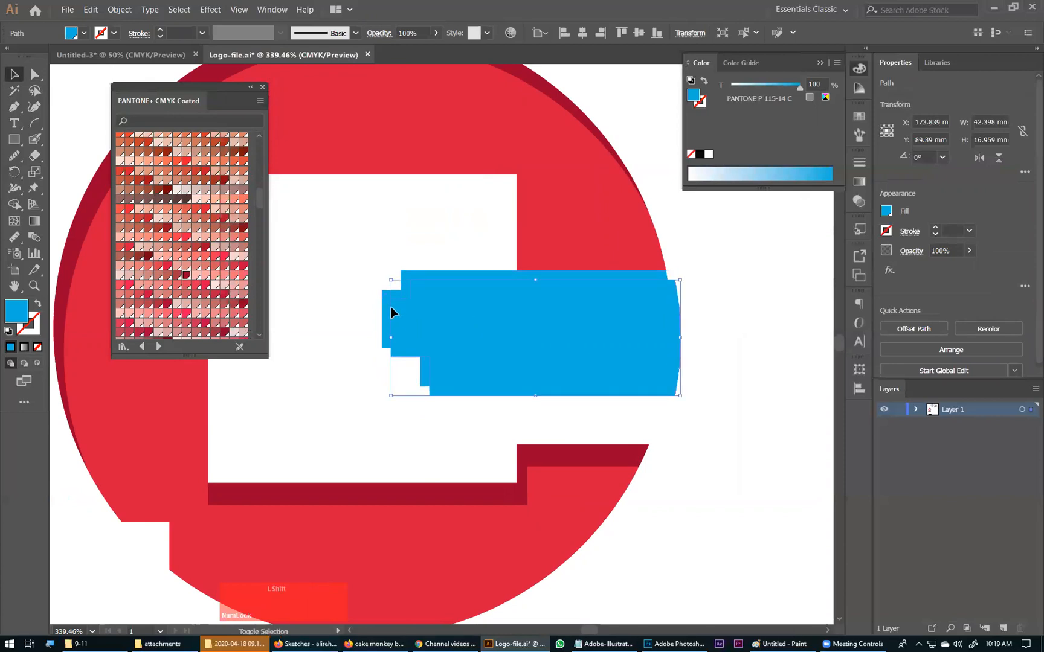
{"action": "left_click", "coordinate": [387, 330], "text": "shift"}
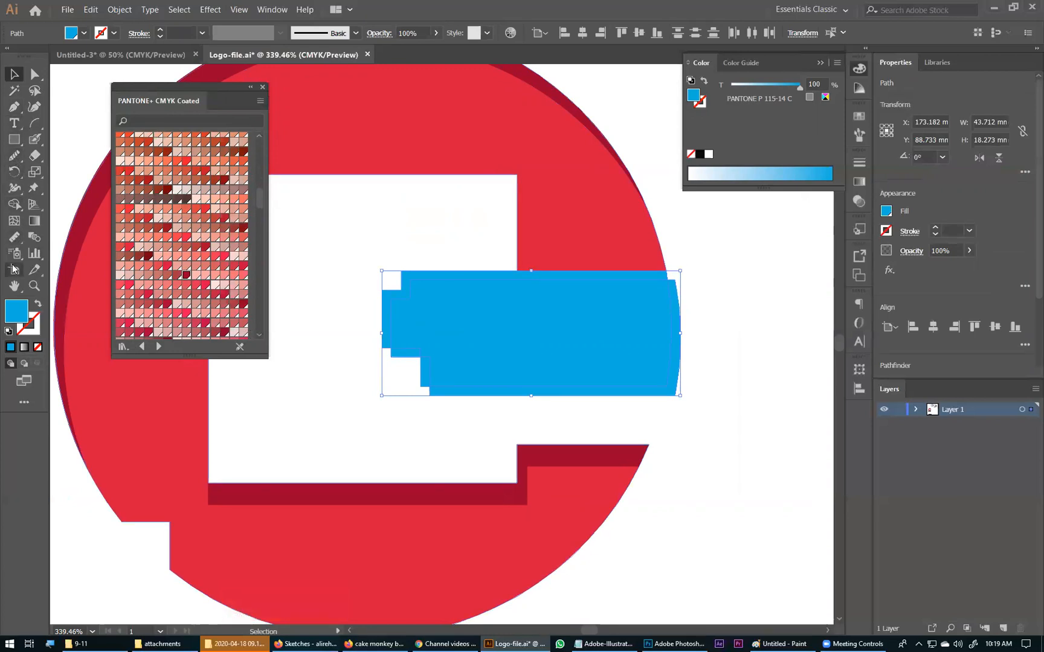
{"action": "right_click", "coordinate": [469, 327]}
{"action": "left_click", "coordinate": [450, 315]}
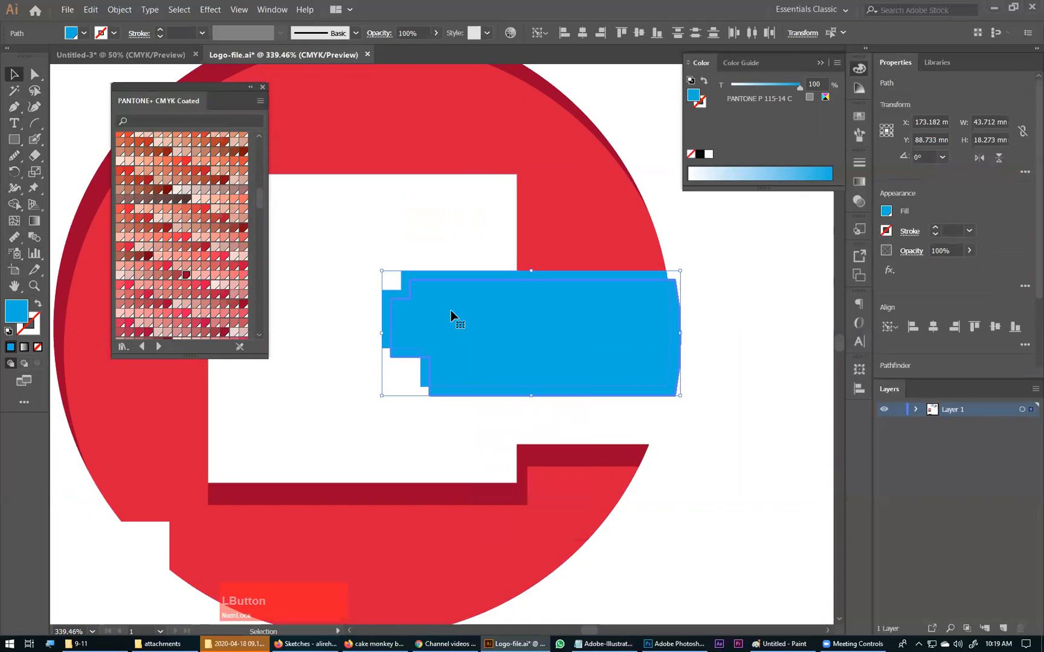
Step: Paste a copy of both blue shapes in front, trim the overhanging parts with Shape Builder, and delete the surplus offset piece
{"action": "key", "text": "ctrl+c"}
{"action": "key", "text": "ctrl+f"}
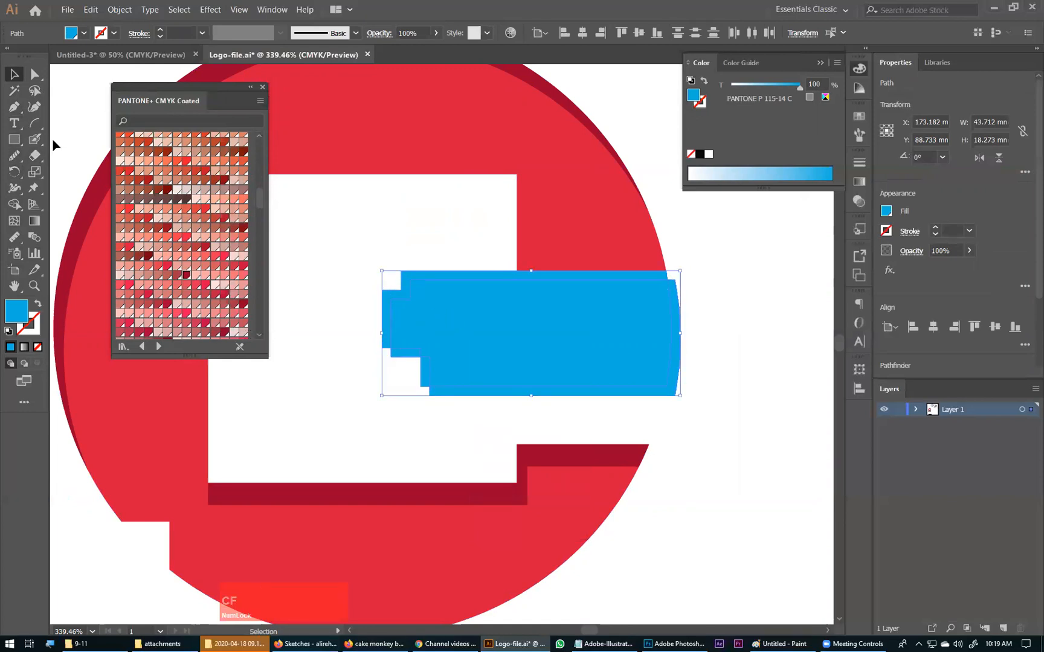
{"action": "left_click", "coordinate": [14, 205]}
{"action": "mouse_move", "coordinate": [433, 338]}
{"action": "left_mouse_down"}
{"action": "mouse_move", "coordinate": [414, 388]}
{"action": "mouse_move", "coordinate": [389, 387]}
{"action": "left_mouse_up"}
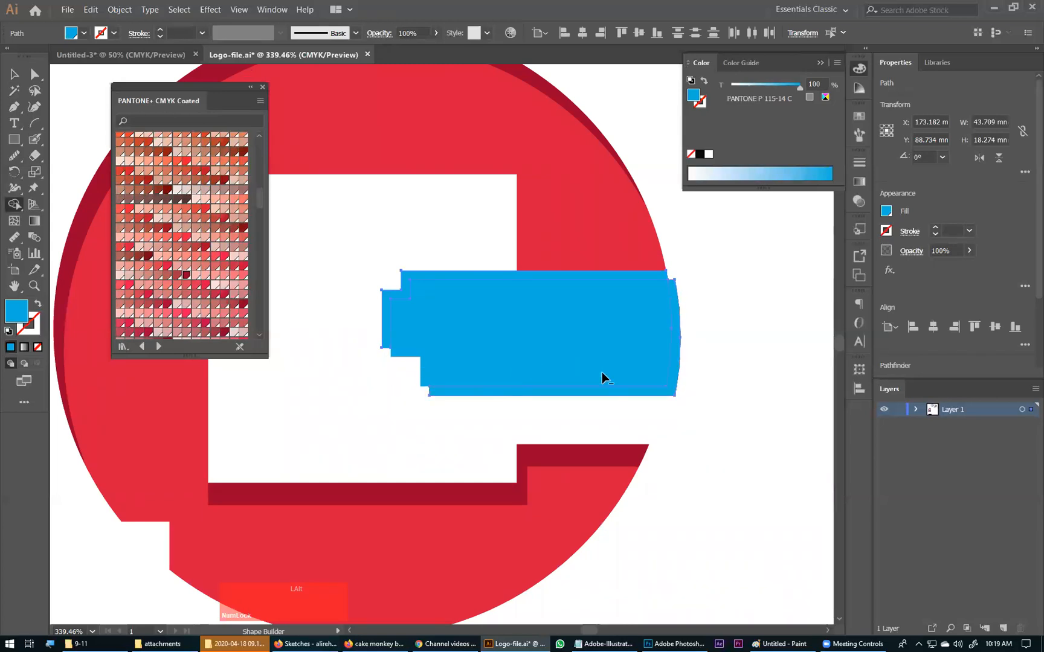
{"action": "left_click_drag", "start_coordinate": [602, 372], "coordinate": [671, 414]}
{"action": "key", "text": "v"}
{"action": "left_click", "coordinate": [546, 342]}
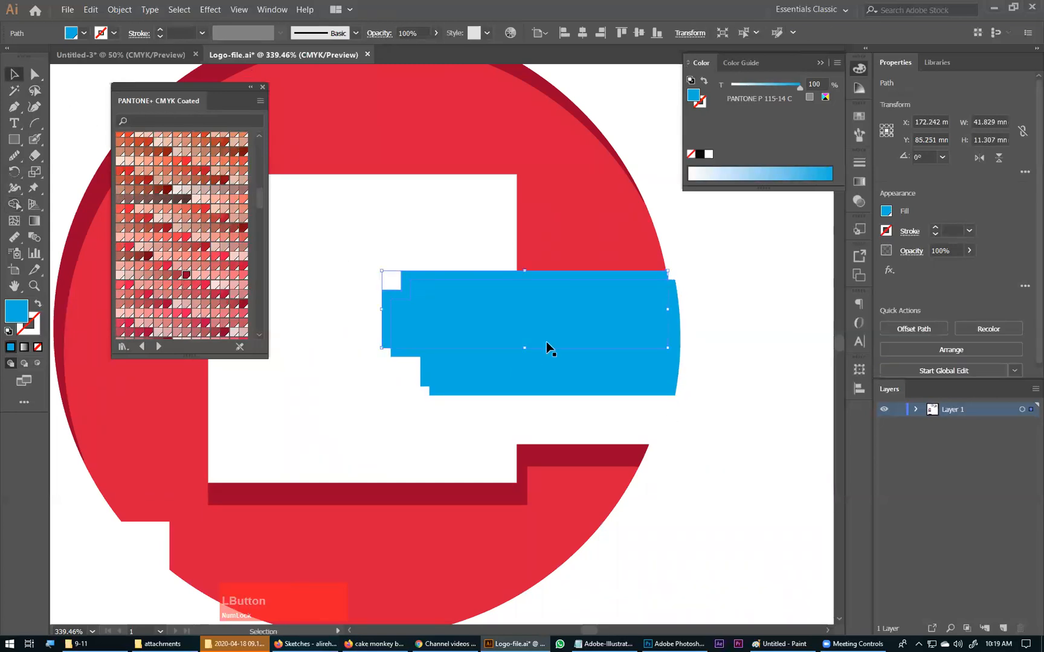
{"action": "key", "text": "Delete"}
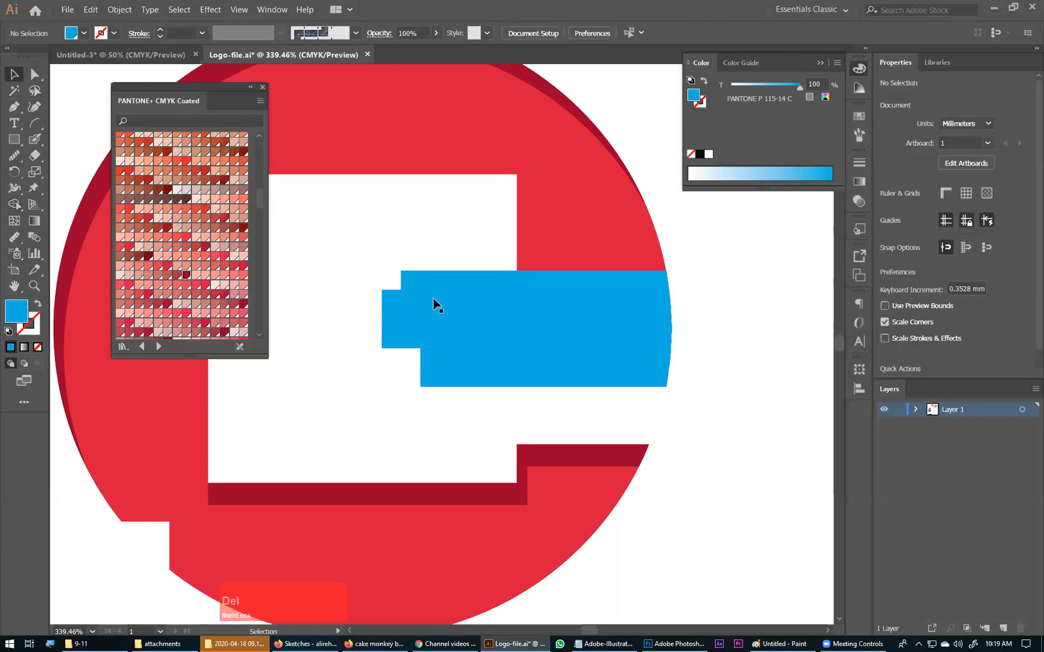
Step: Lighten the thin sliver along the blue bar's upper and left edges to a 59% tint of PANTONE P 115-14 C
{"action": "left_click", "coordinate": [414, 275]}
{"action": "scroll", "coordinate": [247, 258], "scroll_direction": "down", "scroll_amount": 5}
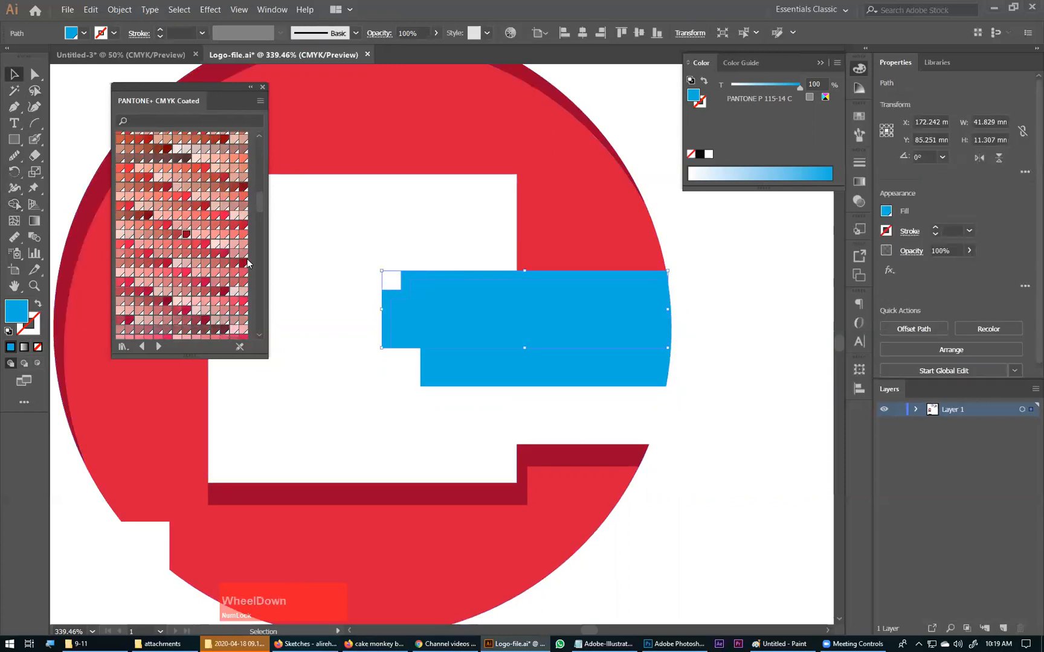
{"action": "scroll", "coordinate": [247, 258], "scroll_direction": "up", "scroll_amount": 3}
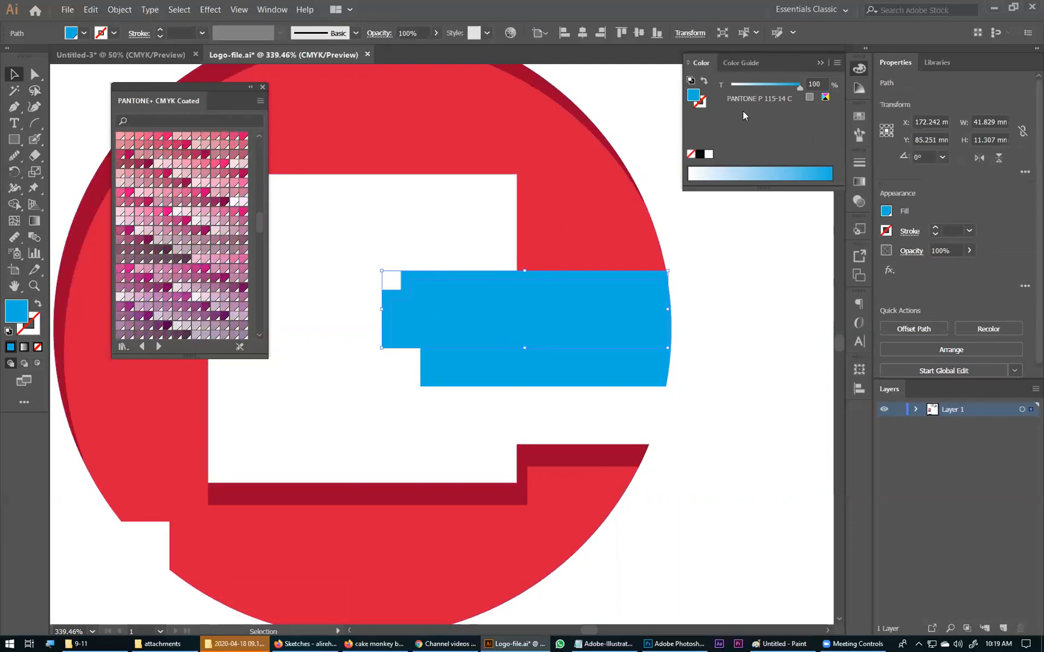
{"action": "left_click_drag", "start_coordinate": [794, 85], "coordinate": [767, 89]}
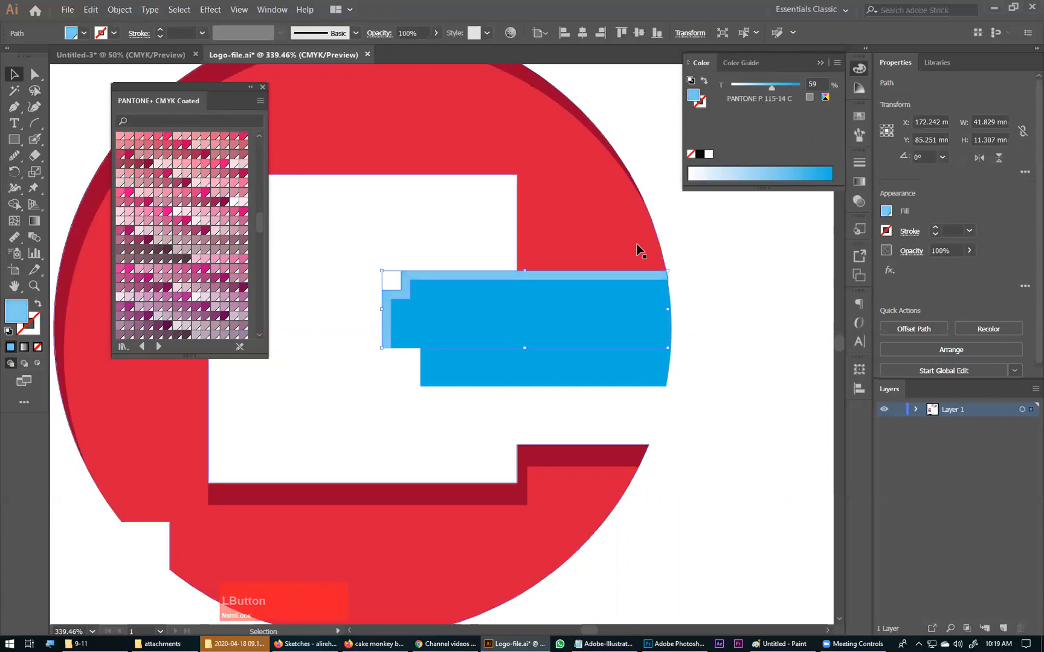
{"action": "left_click", "coordinate": [690, 278]}
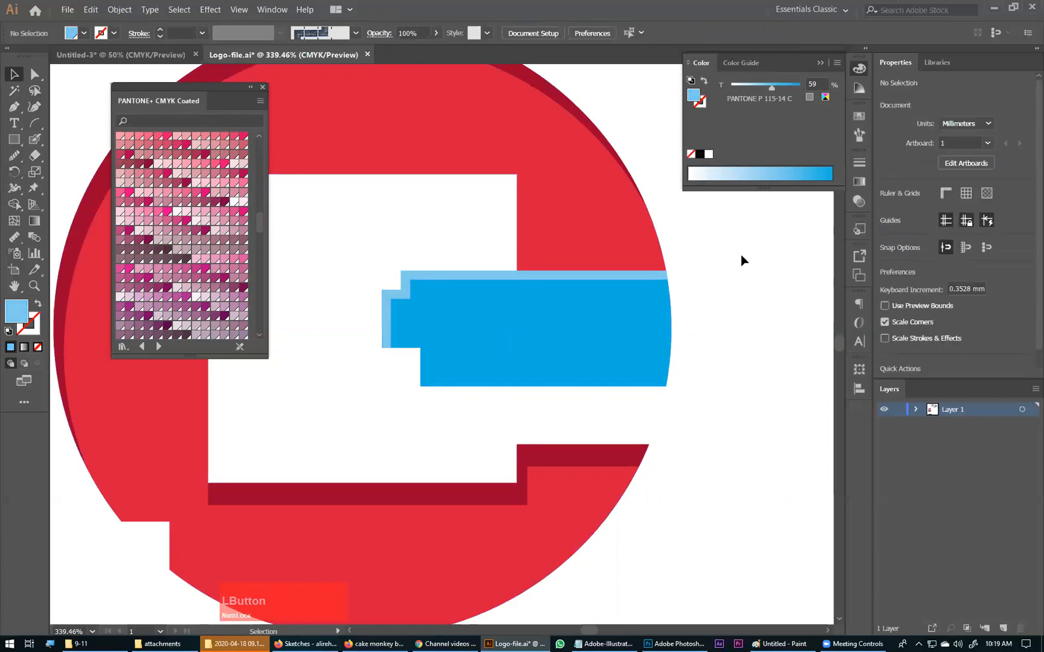
Step: Examine the whole logo with its dark red shadows and light blue highlight at different magnifications
{"action": "key", "text": "ctrl+KP_Subtract"}
{"action": "key", "text": "ctrl+KP_Subtract"}
{"action": "key", "text": "ctrl+KP_Subtract"}
{"action": "key", "text": "ctrl+KP_Subtract"}
{"action": "key", "text": "space"}
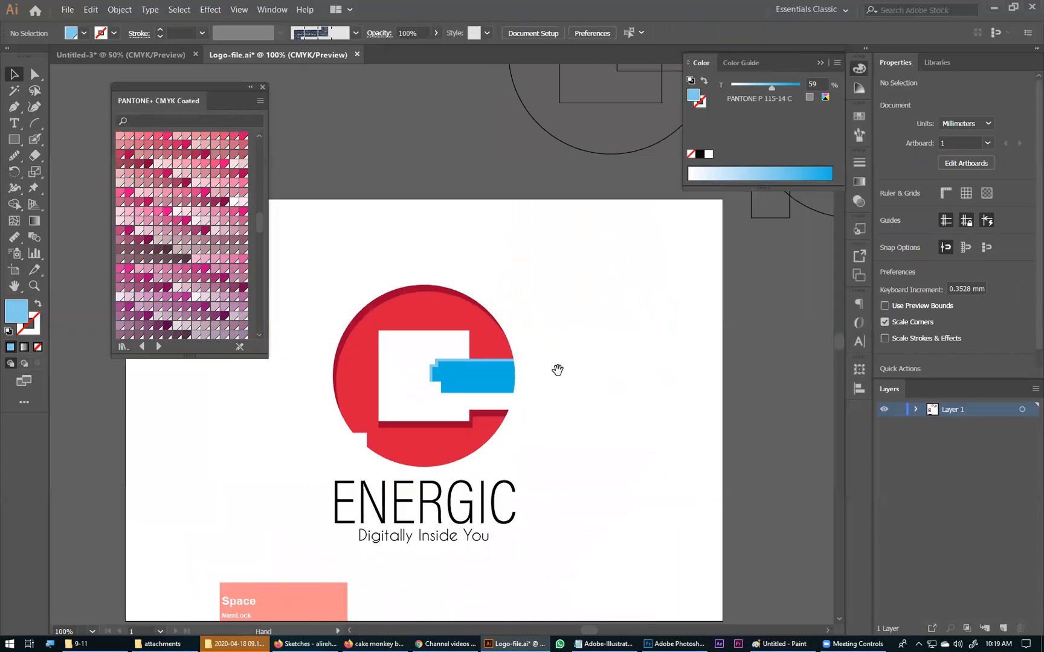
{"action": "left_click_drag", "start_coordinate": [558, 370], "coordinate": [609, 377]}
{"action": "key", "text": "ctrl+space"}
{"action": "left_click_drag", "start_coordinate": [414, 276], "coordinate": [704, 537]}
{"action": "key", "text": "ctrl+KP_Subtract"}
{"action": "key", "text": "ctrl+KP_Subtract"}
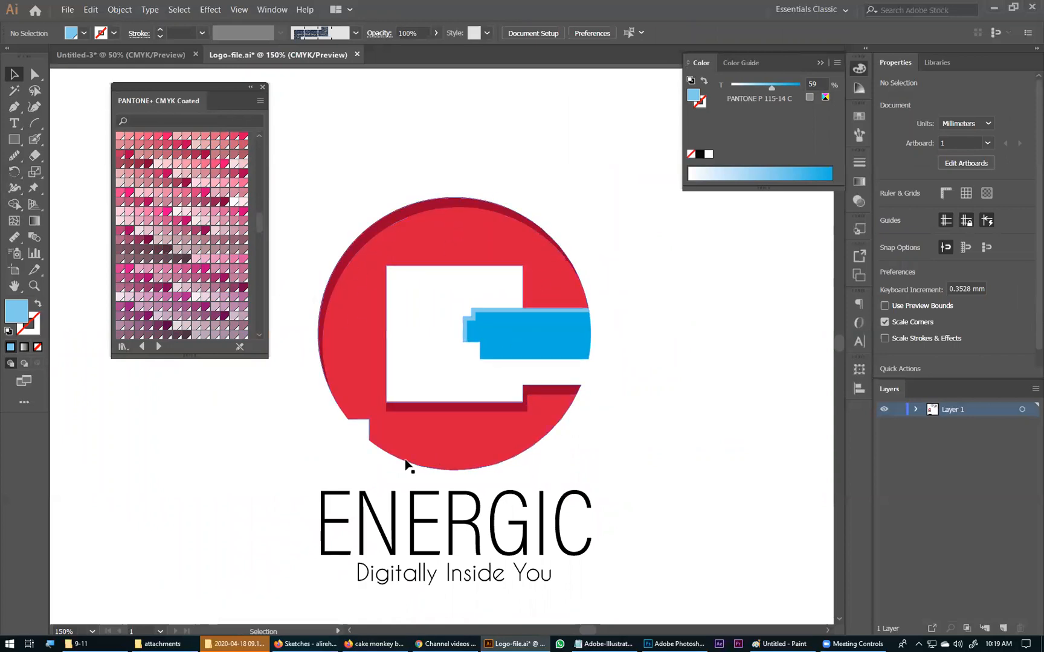
{"action": "left_click", "coordinate": [655, 466]}
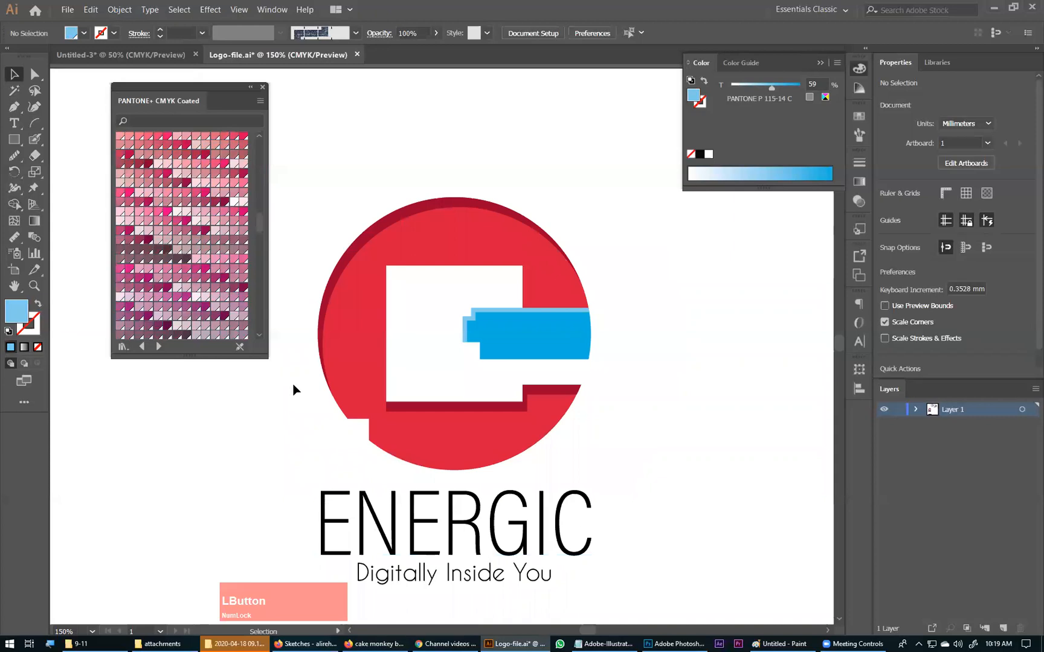
{"action": "left_click_drag", "start_coordinate": [500, 444], "coordinate": [522, 372]}
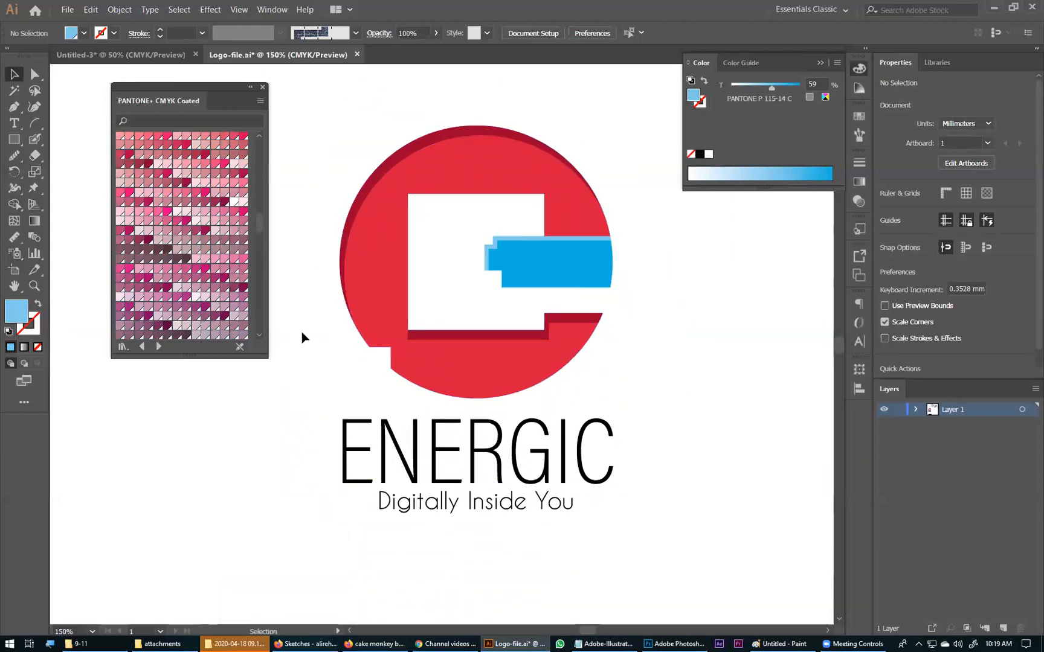
Step: Draw a closed shape with the Pen tool across the bottom of the red circle, giving it a curved upper edge
{"action": "left_click", "coordinate": [14, 107]}
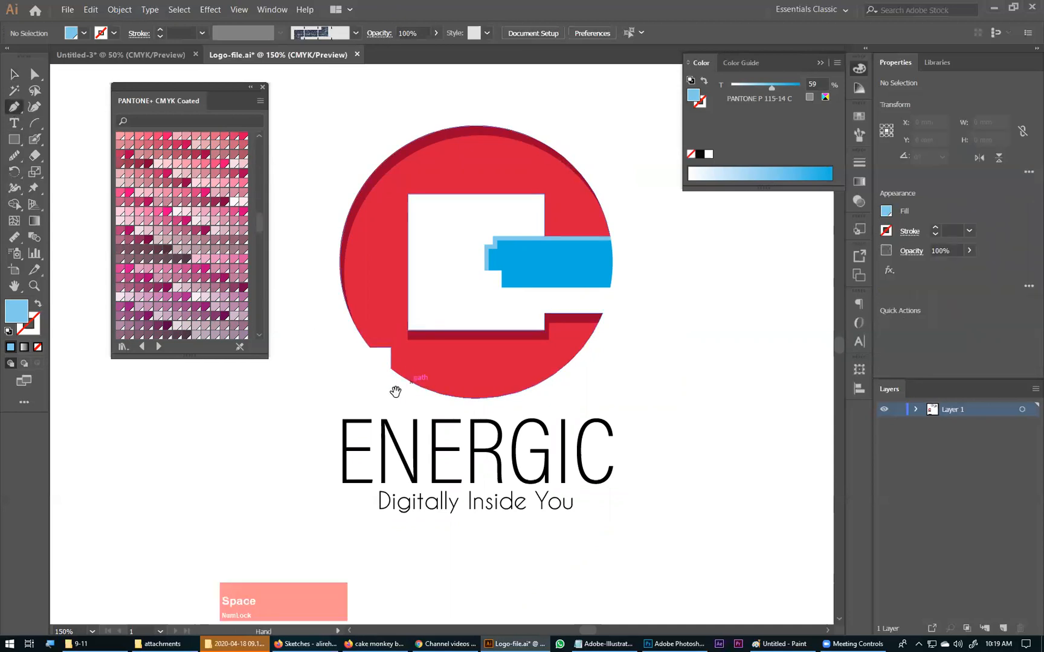
{"action": "left_click_drag", "start_coordinate": [370, 409], "coordinate": [337, 338]}
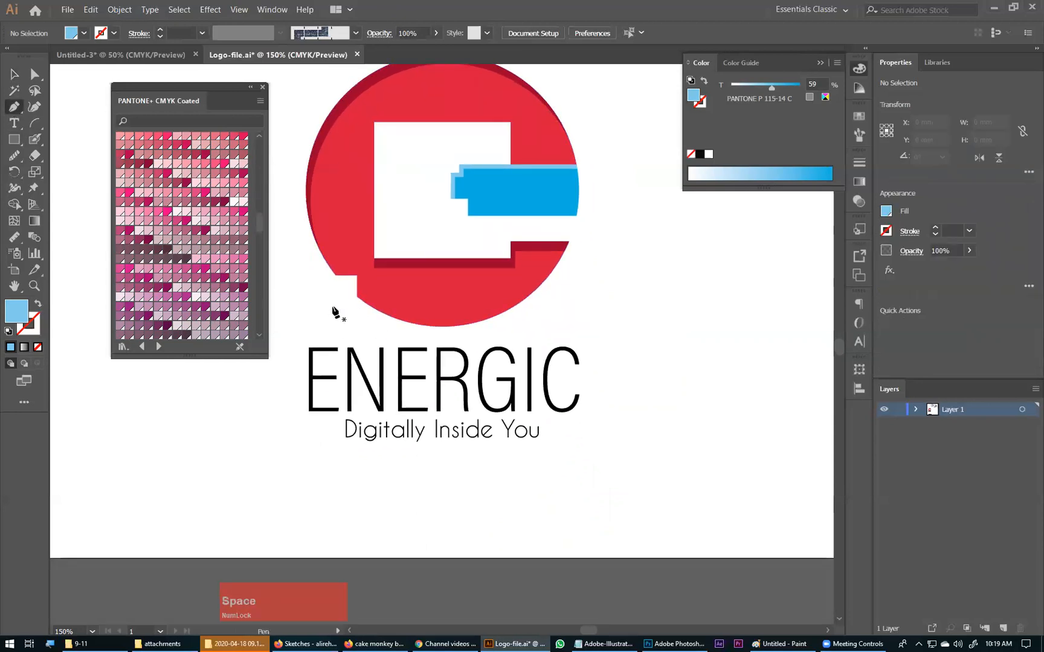
{"action": "left_click", "coordinate": [316, 299]}
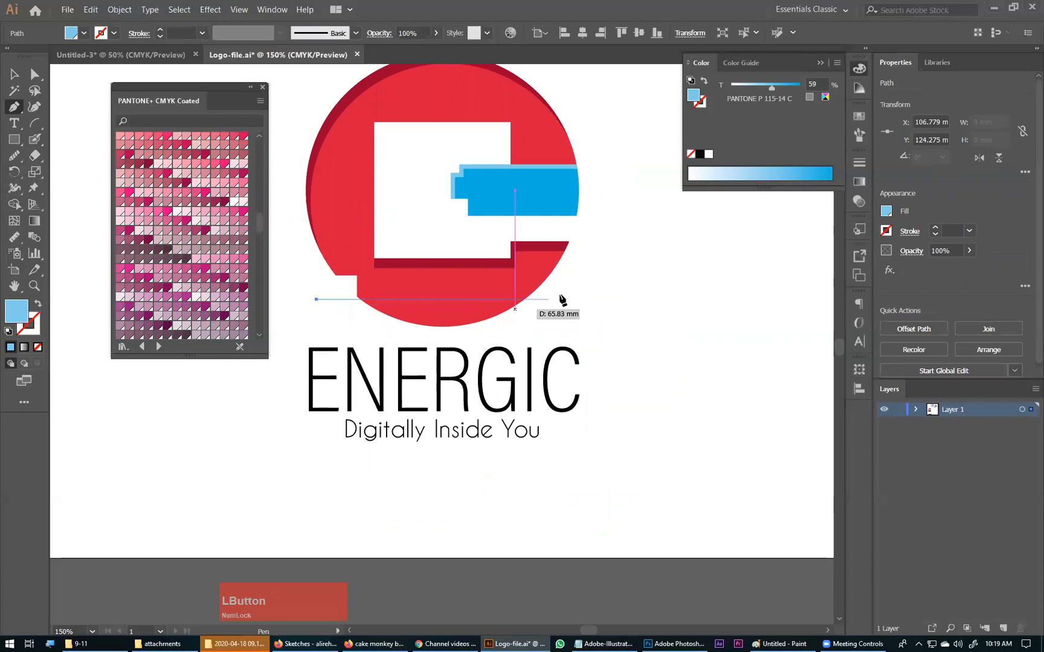
{"action": "left_click_drag", "start_coordinate": [572, 249], "coordinate": [601, 210]}
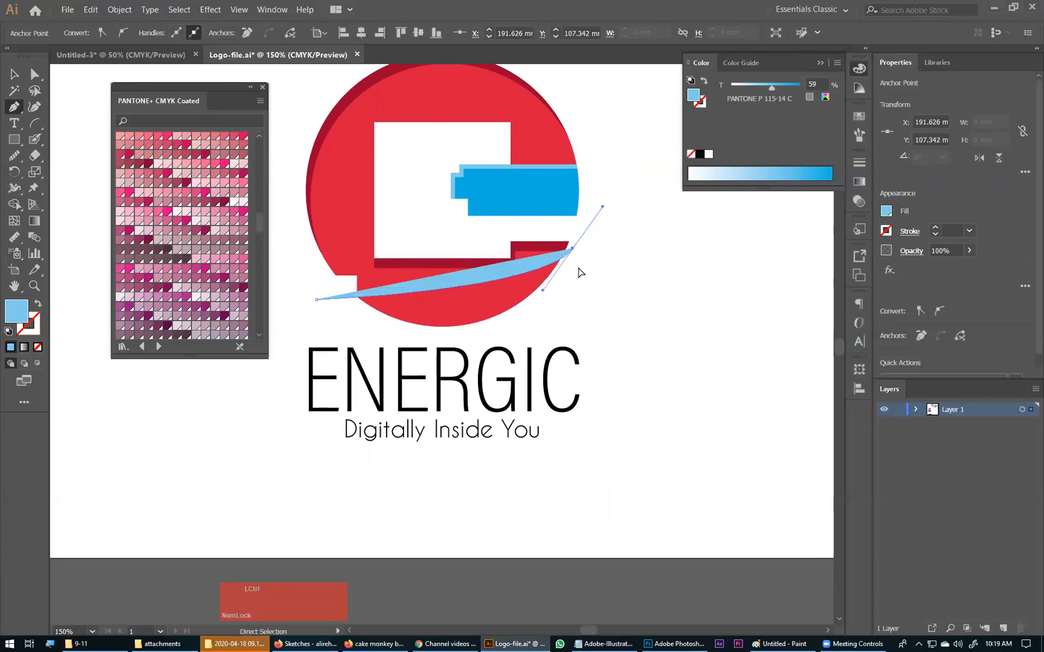
{"action": "key", "text": "ctrl+z"}
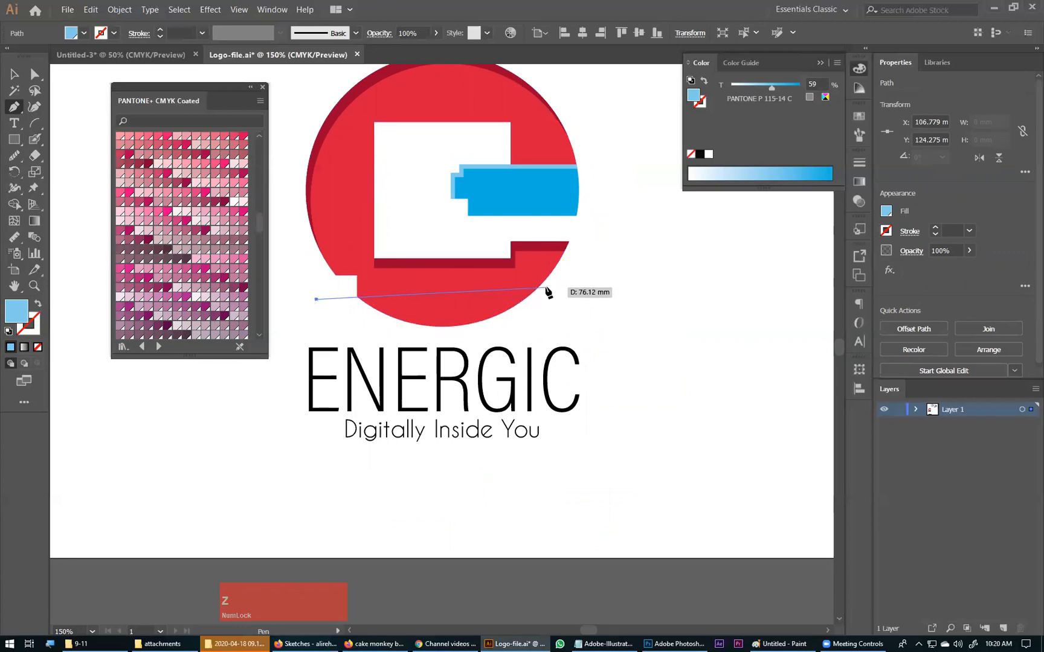
{"action": "left_click_drag", "start_coordinate": [548, 284], "coordinate": [649, 222]}
{"action": "left_click_drag", "start_coordinate": [547, 284], "coordinate": [447, 349]}
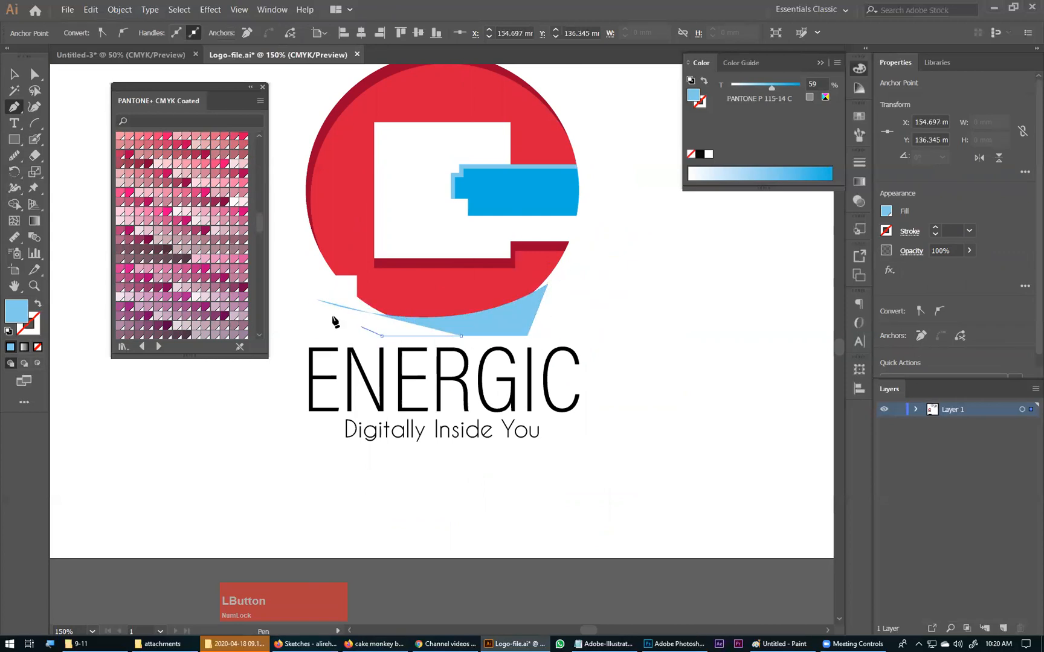
{"action": "left_click", "coordinate": [315, 300]}
Step: Remove the part of the pen-drawn shape outside the red circle with Shape Builder, leaving a thin crescent
{"action": "left_click", "coordinate": [418, 291], "text": "ctrl+shift"}
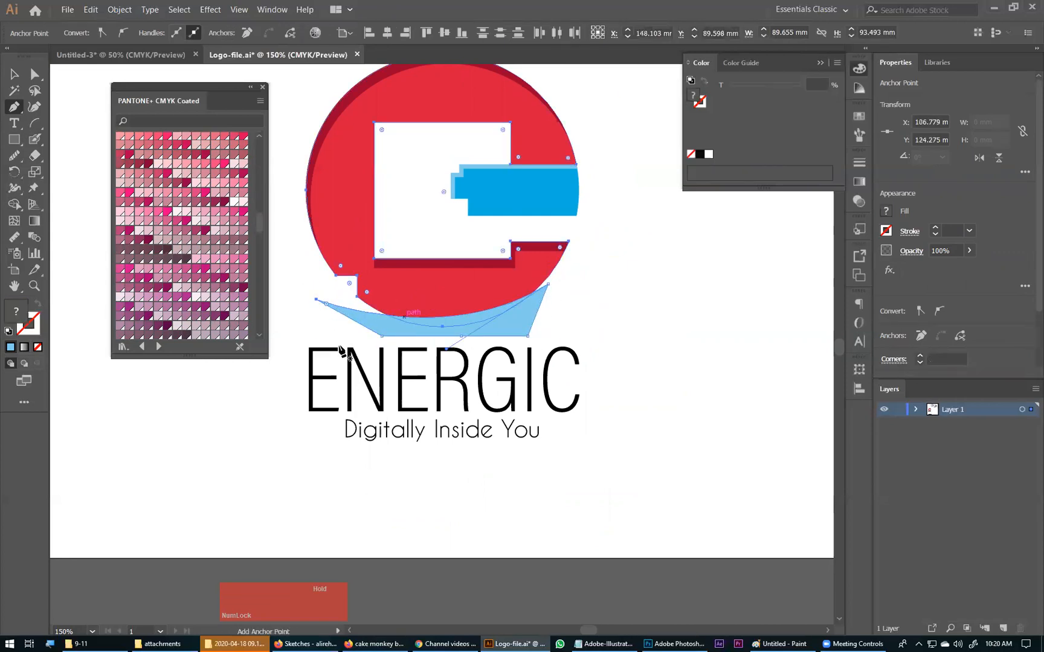
{"action": "left_click", "coordinate": [12, 210]}
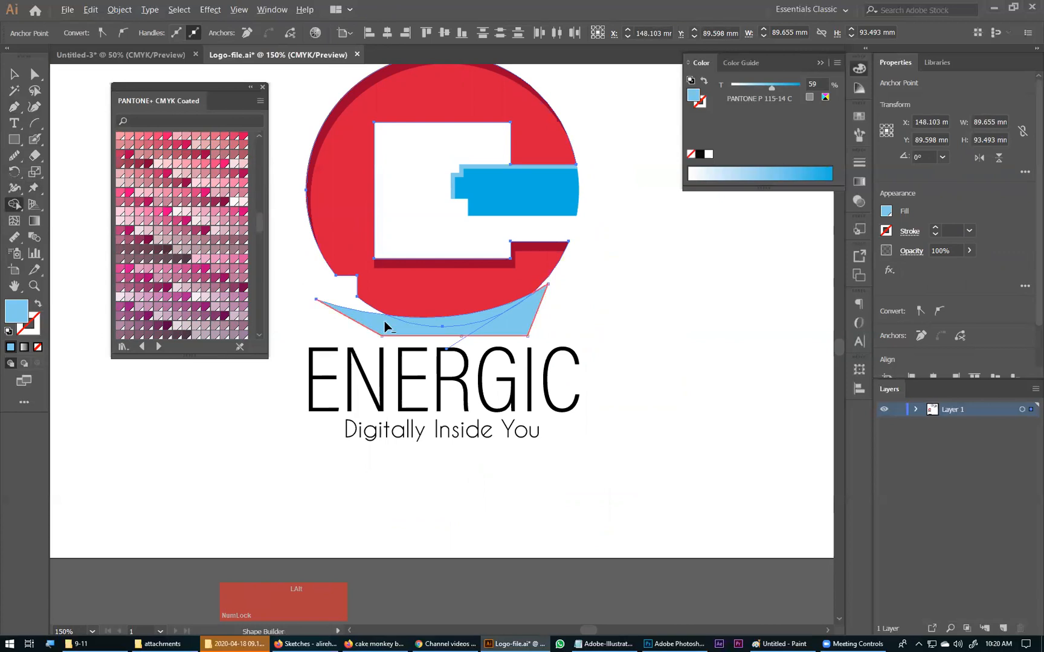
{"action": "left_click", "coordinate": [373, 331], "text": "alt"}
Step: Fill the bottom crescent with the C shape's red using the Eyedropper, and set it to a 59% tint of PANTONE P 55-16 C
{"action": "left_click", "coordinate": [14, 74]}
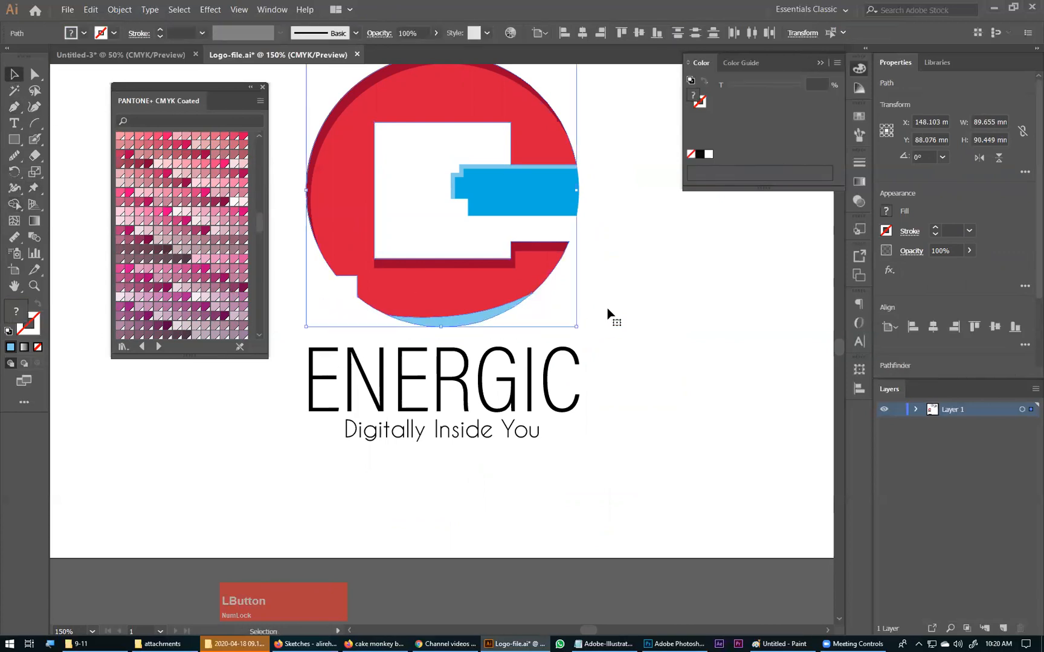
{"action": "left_click", "coordinate": [471, 319]}
{"action": "left_click", "coordinate": [397, 314]}
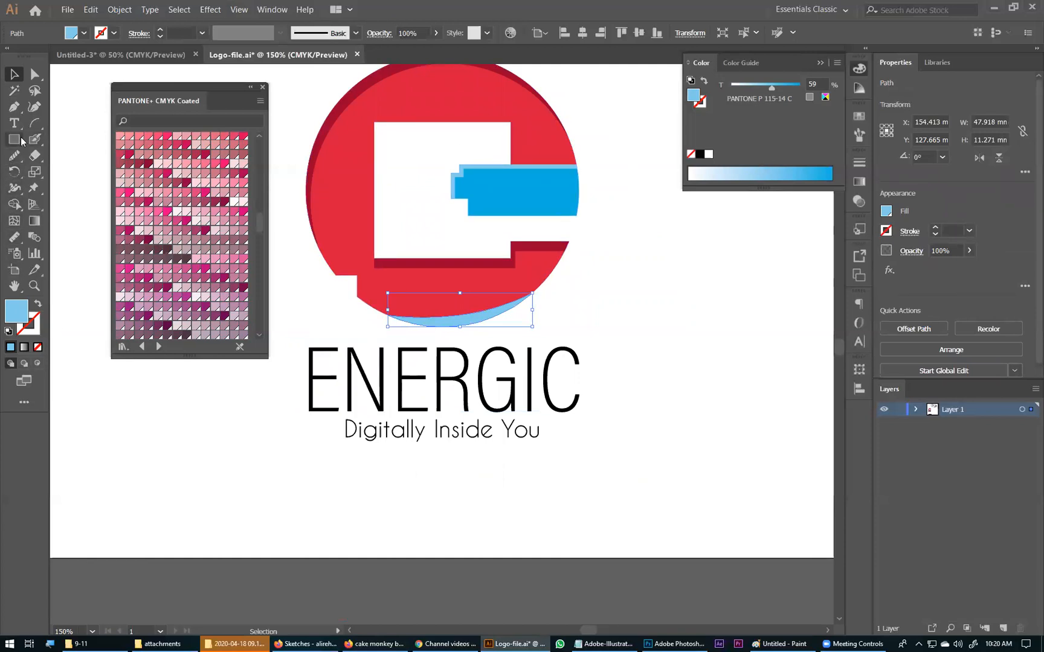
{"action": "left_click", "coordinate": [14, 236]}
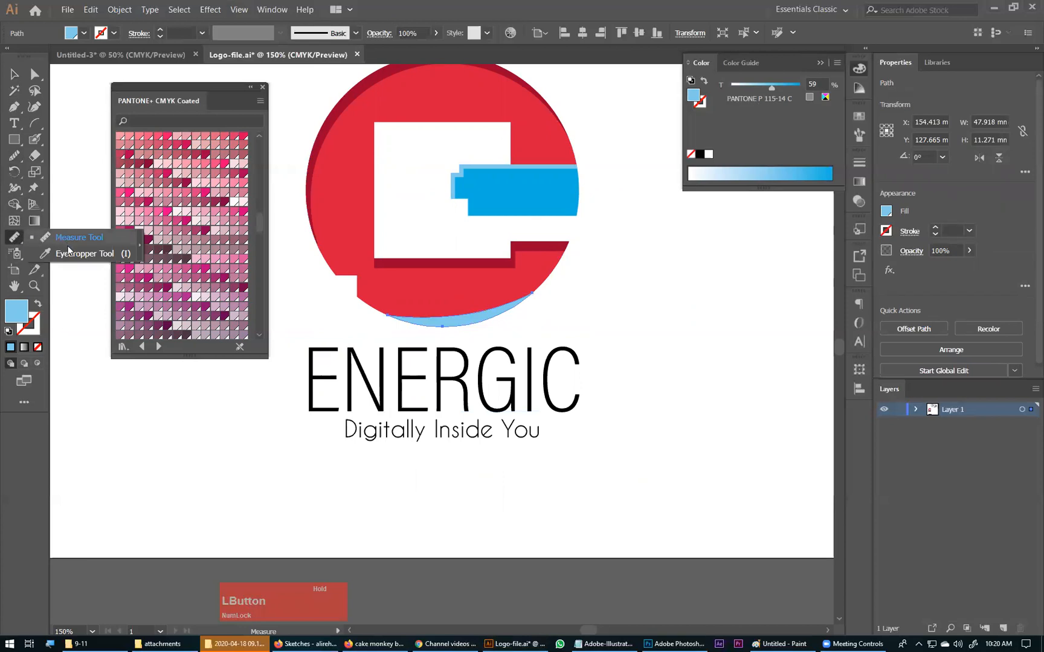
{"action": "left_click", "coordinate": [348, 228]}
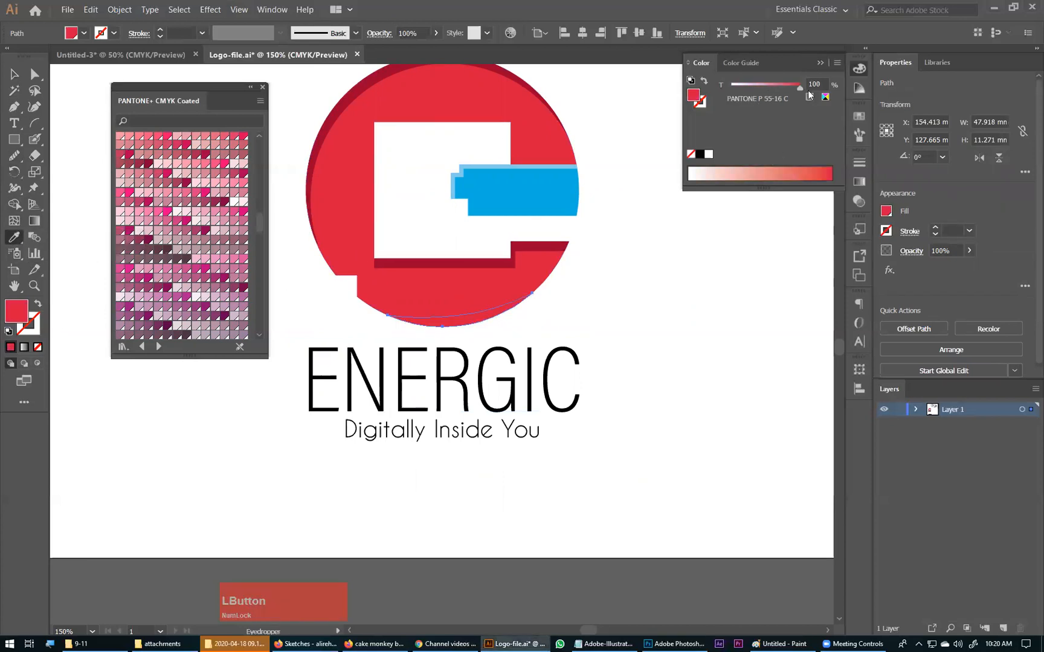
{"action": "left_click_drag", "start_coordinate": [801, 90], "coordinate": [772, 89]}
{"action": "left_click", "coordinate": [17, 74]}
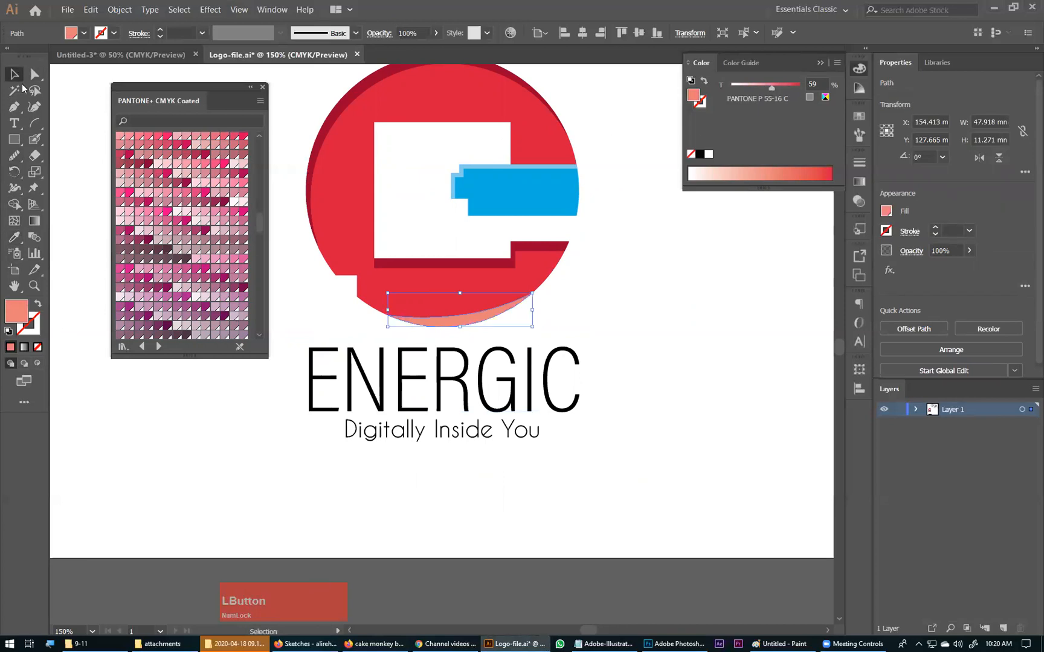
{"action": "left_click", "coordinate": [319, 100]}
Step: Delete the light red crescent highlight at the bottom of the red circle
{"action": "key", "text": "ctrl+KP_Subtract"}
{"action": "key", "text": "ctrl+KP_Subtract"}
{"action": "key", "text": "ctrl+KP_Subtract"}
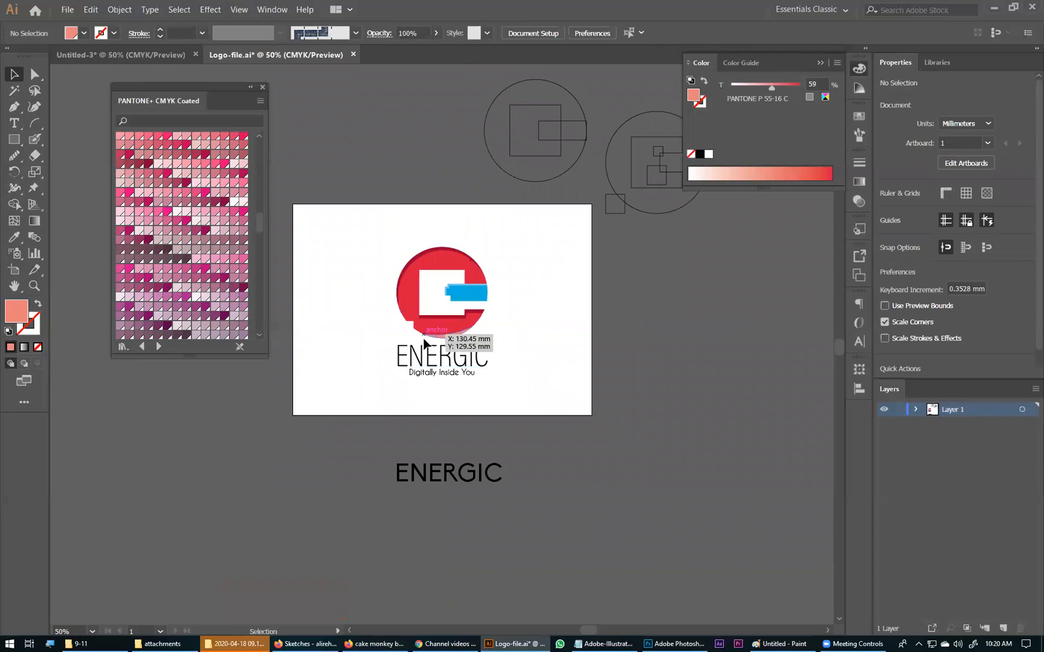
{"action": "left_click", "coordinate": [452, 337]}
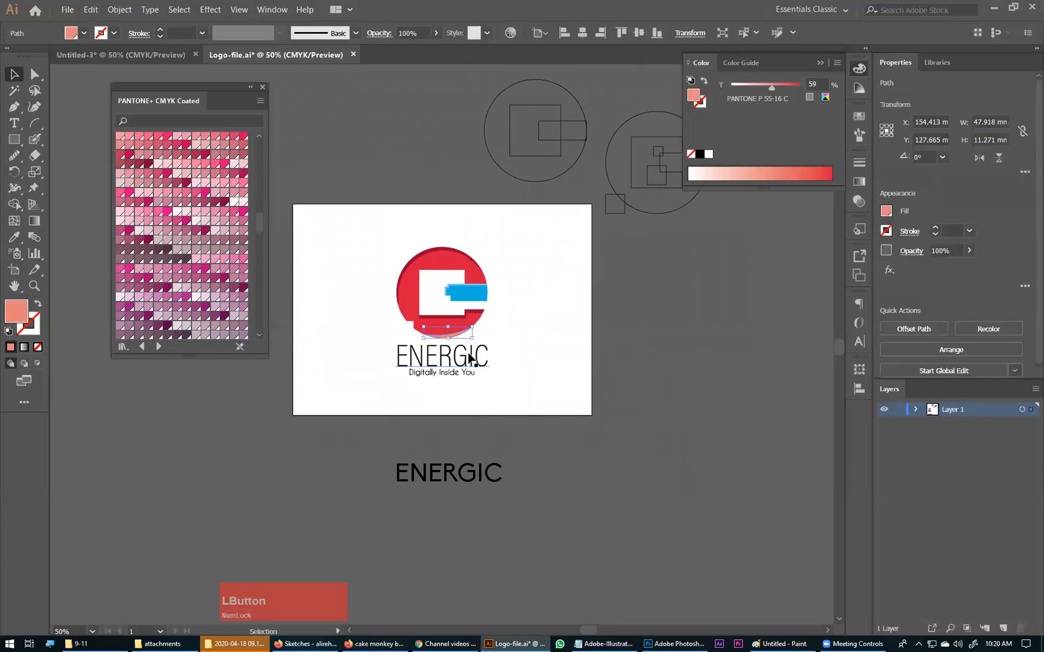
{"action": "key", "text": "Delete"}
{"action": "left_click", "coordinate": [509, 358]}
Step: Slightly round the four corners of the white square cutout inside the C shape together
{"action": "key", "text": "ctrl+space"}
{"action": "left_click_drag", "start_coordinate": [358, 225], "coordinate": [548, 400]}
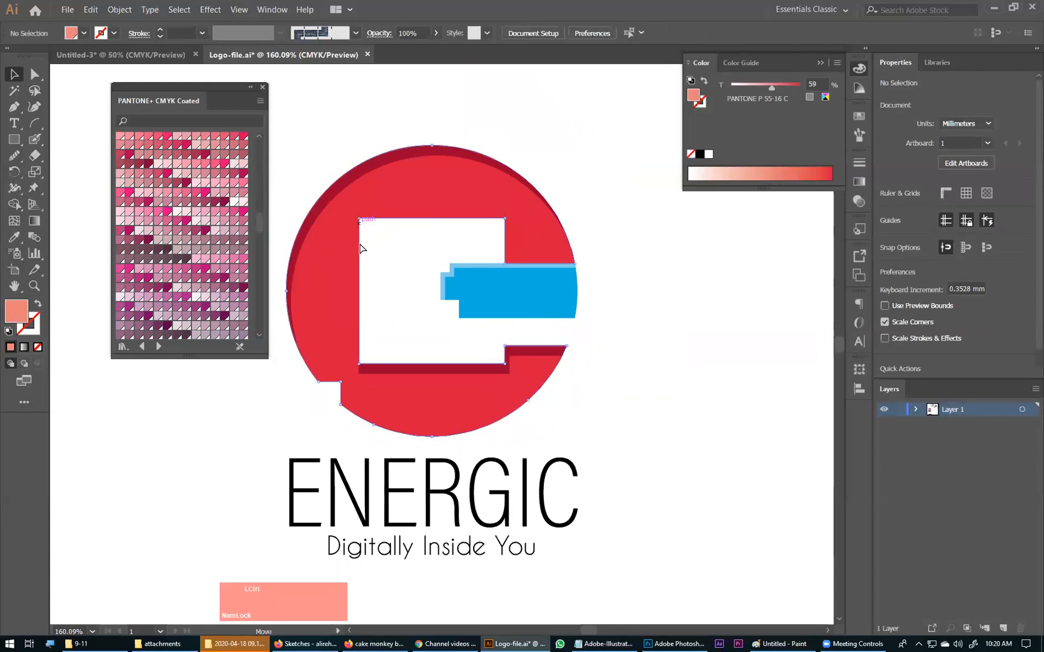
{"action": "left_click", "coordinate": [360, 222], "text": "ctrl"}
{"action": "left_click", "coordinate": [359, 223], "text": "ctrl"}
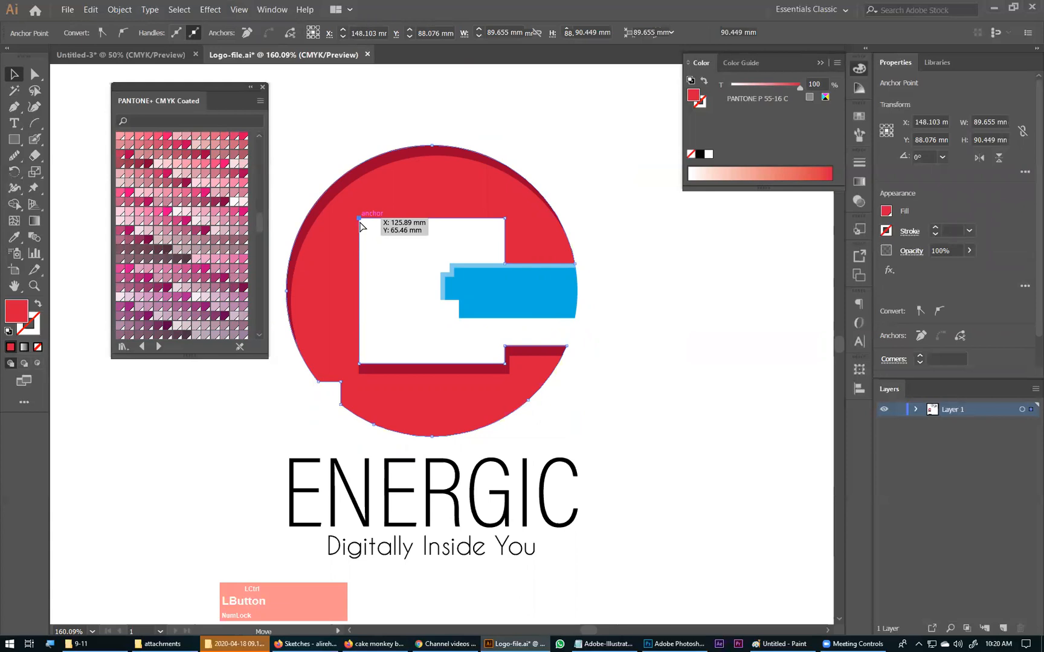
{"action": "left_click", "coordinate": [503, 223], "text": "ctrl+shift"}
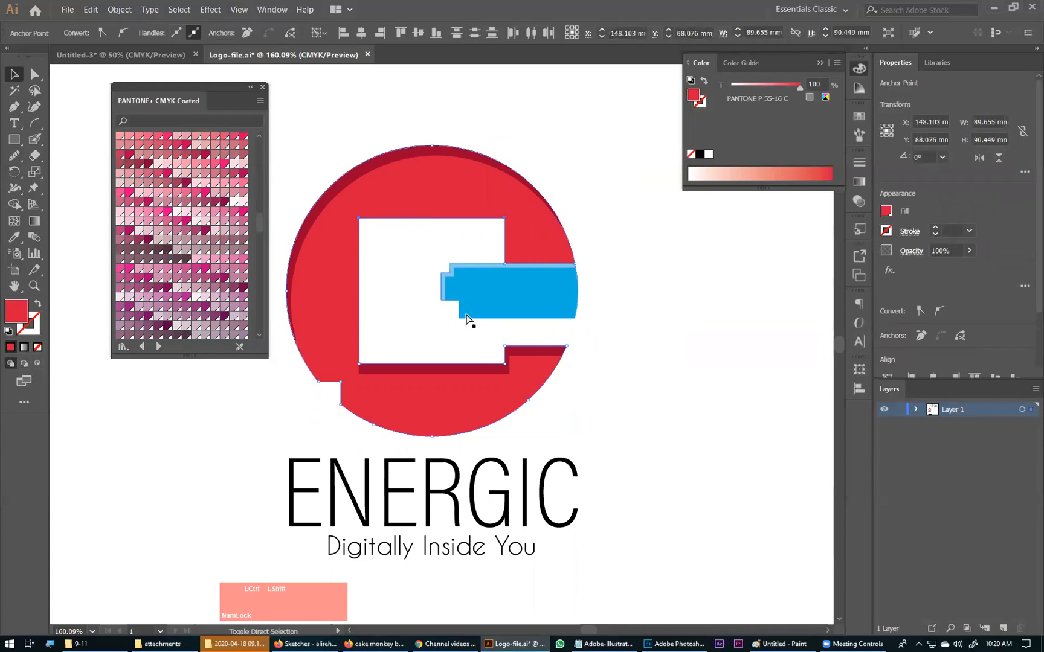
{"action": "left_click", "coordinate": [359, 364], "text": "ctrl+shift"}
{"action": "left_click", "coordinate": [505, 364], "text": "ctrl+shift"}
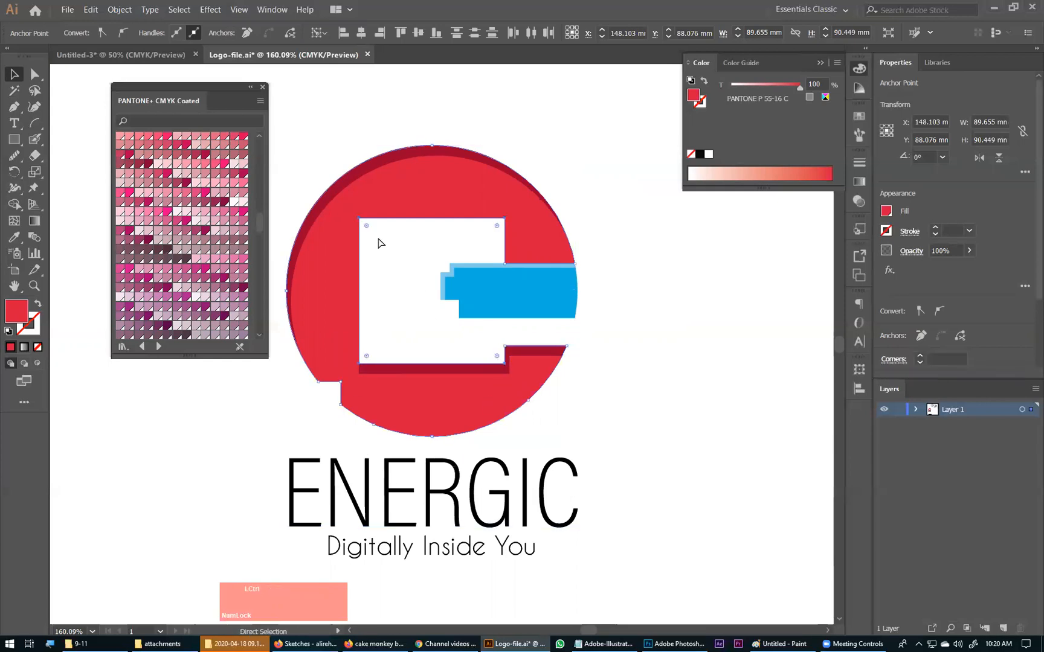
{"action": "left_click_drag", "start_coordinate": [366, 230], "coordinate": [358, 225]}
{"action": "left_click", "coordinate": [400, 295]}
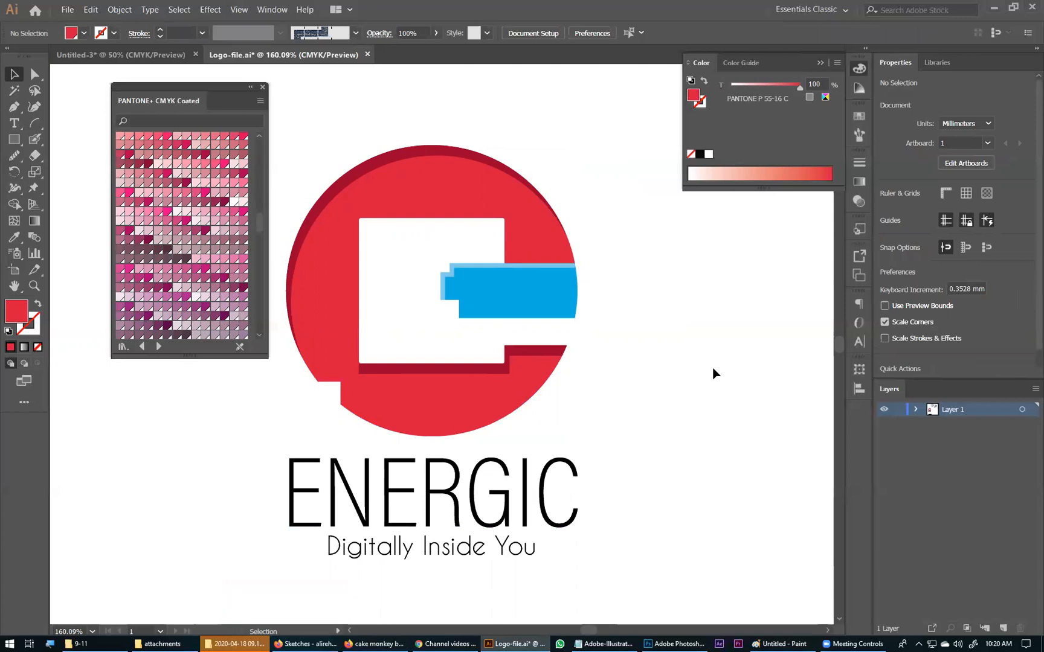
Step: Draw a small closed dark red Pen shape over the gap at the cutout's lower-left rounded corner, overlapping the shadow below it
{"action": "key", "text": "ctrl+space"}
{"action": "left_click_drag", "start_coordinate": [342, 334], "coordinate": [400, 428]}
{"action": "left_click_drag", "start_coordinate": [416, 311], "coordinate": [442, 417]}
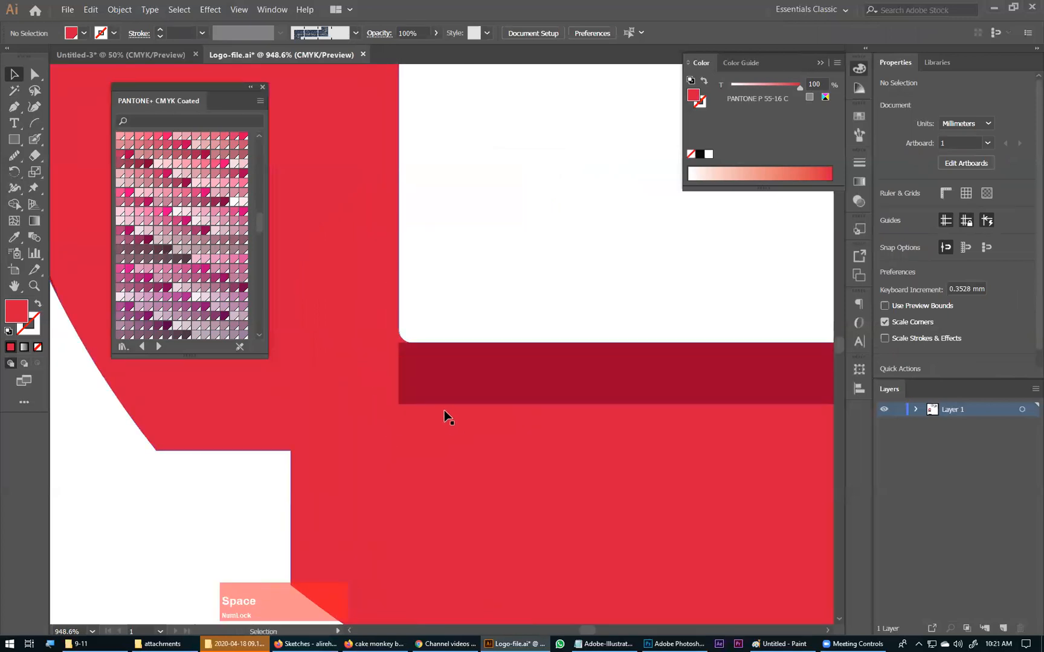
{"action": "left_click", "coordinate": [398, 348]}
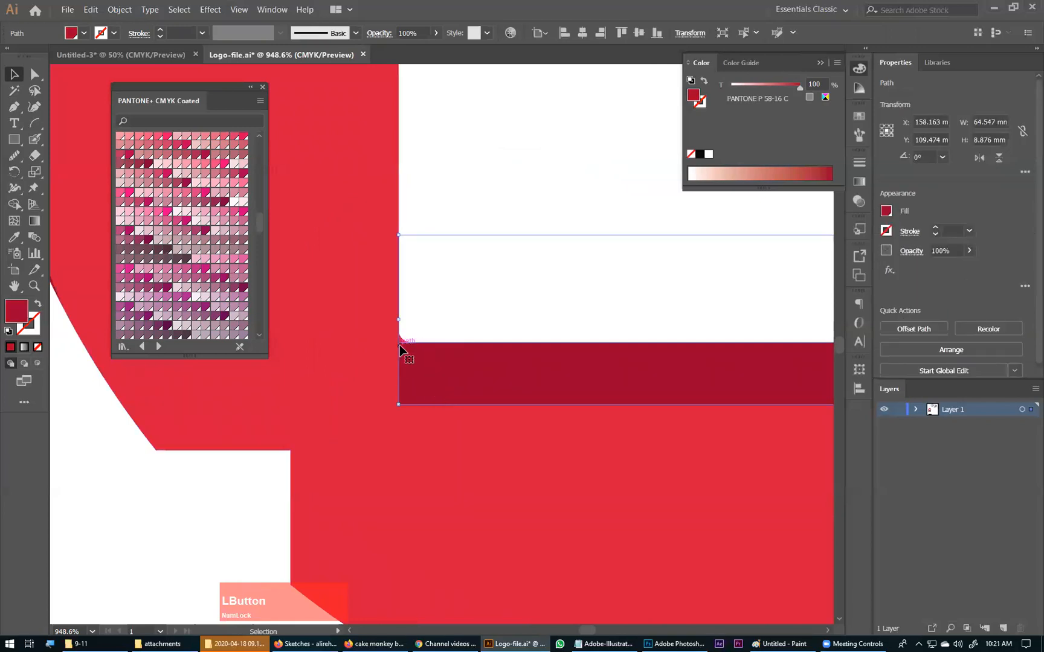
{"action": "key", "text": "a"}
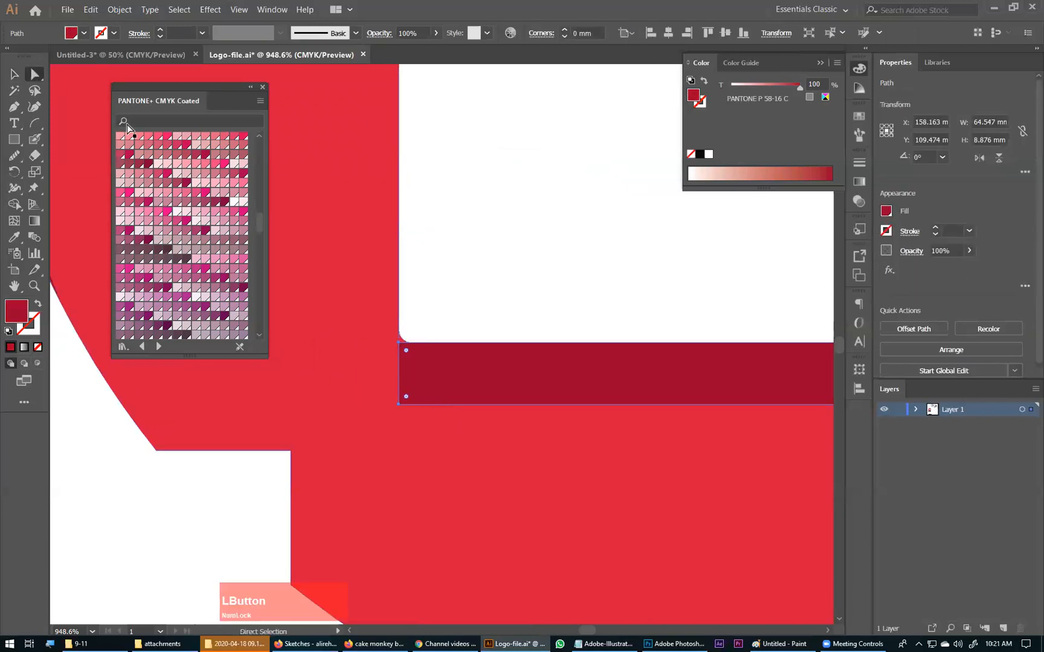
{"action": "left_click", "coordinate": [398, 343]}
{"action": "left_click", "coordinate": [13, 109]}
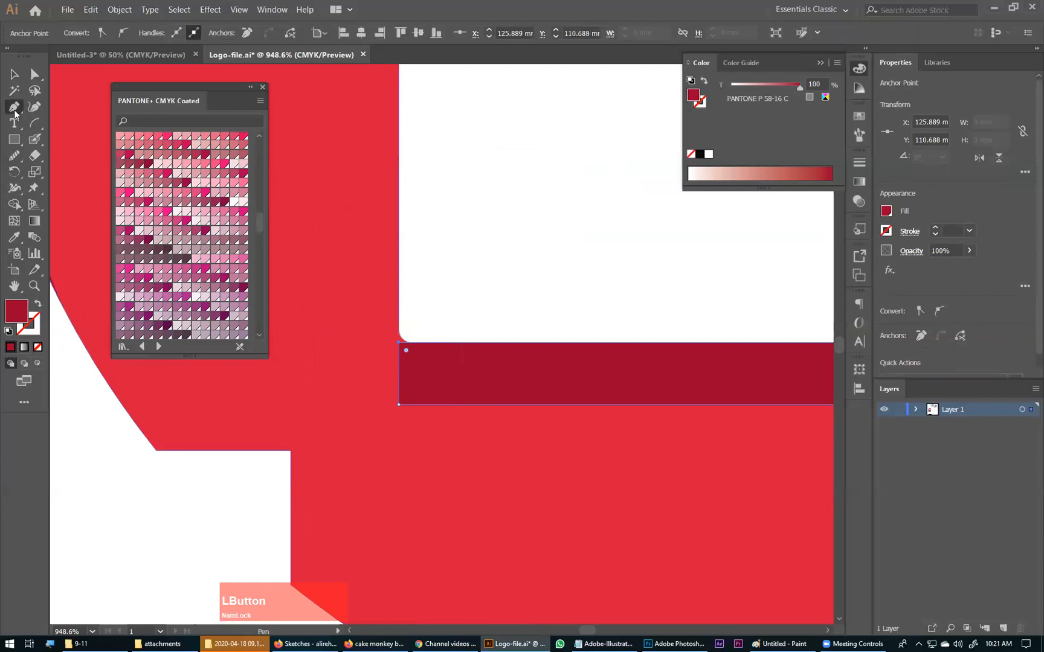
{"action": "left_click_drag", "start_coordinate": [366, 269], "coordinate": [444, 391]}
{"action": "left_click", "coordinate": [502, 434]}
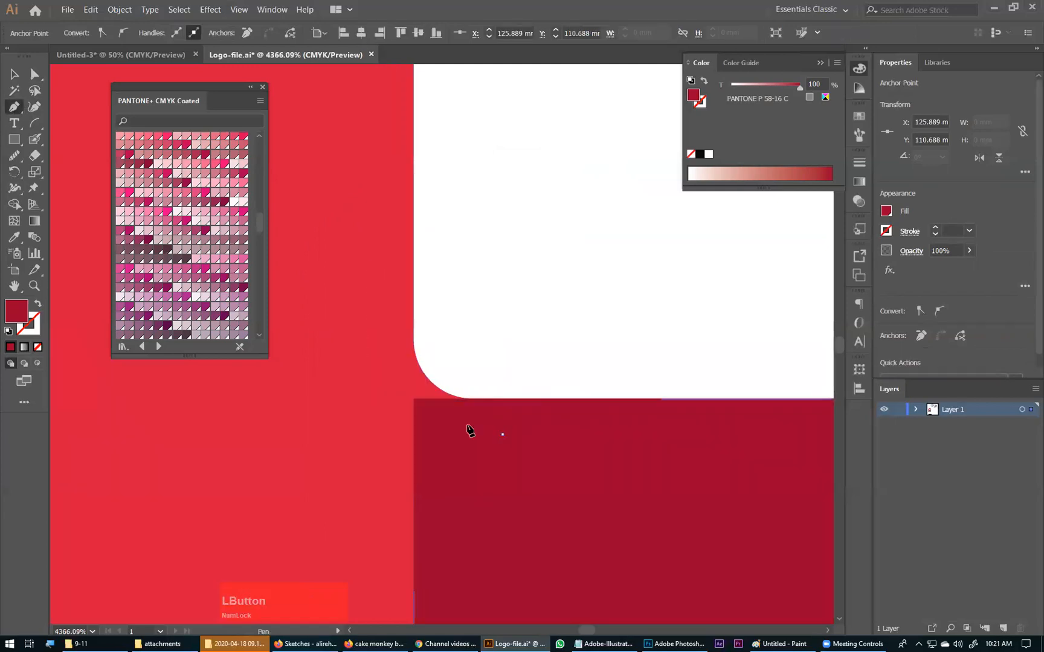
{"action": "left_click", "coordinate": [413, 398]}
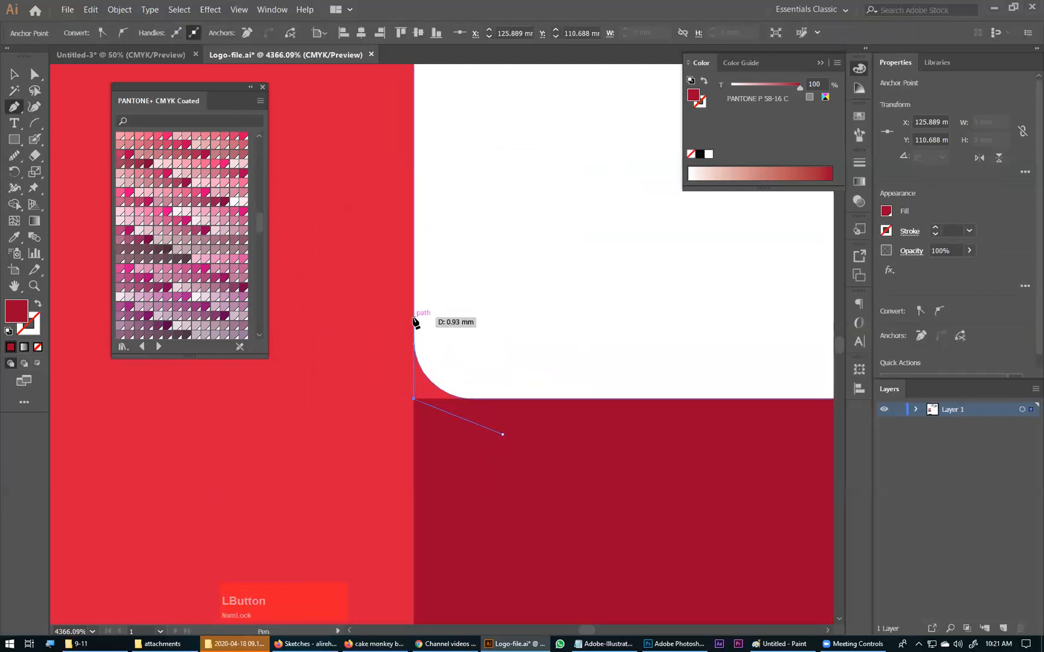
{"action": "left_click", "coordinate": [414, 317]}
{"action": "left_click", "coordinate": [483, 304]}
{"action": "left_click", "coordinate": [492, 353]}
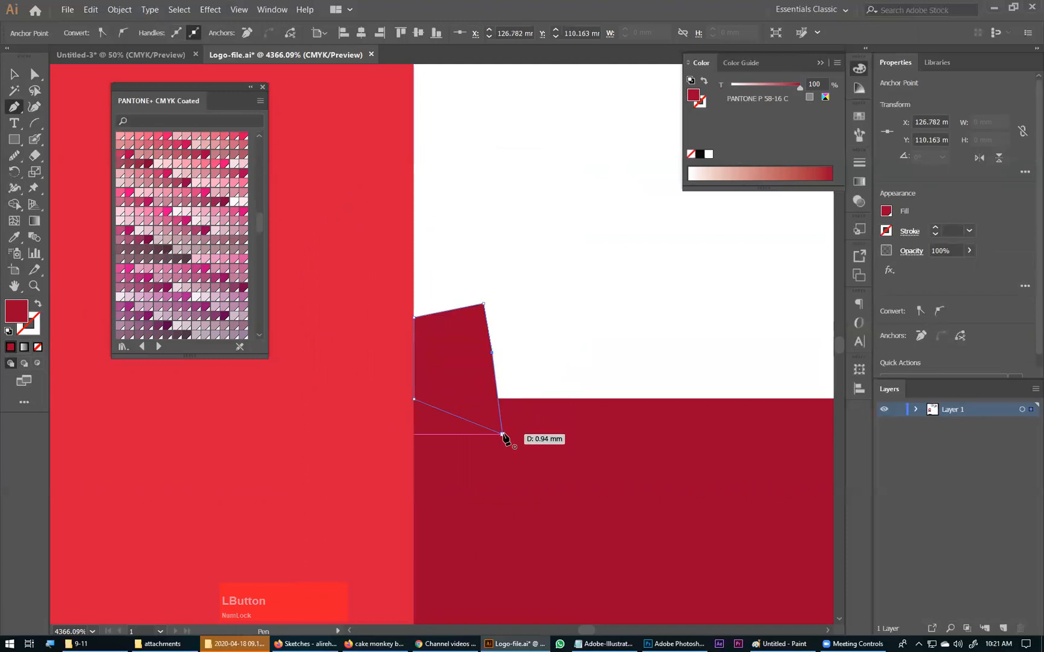
{"action": "left_click", "coordinate": [500, 433]}
{"action": "key", "text": "v"}
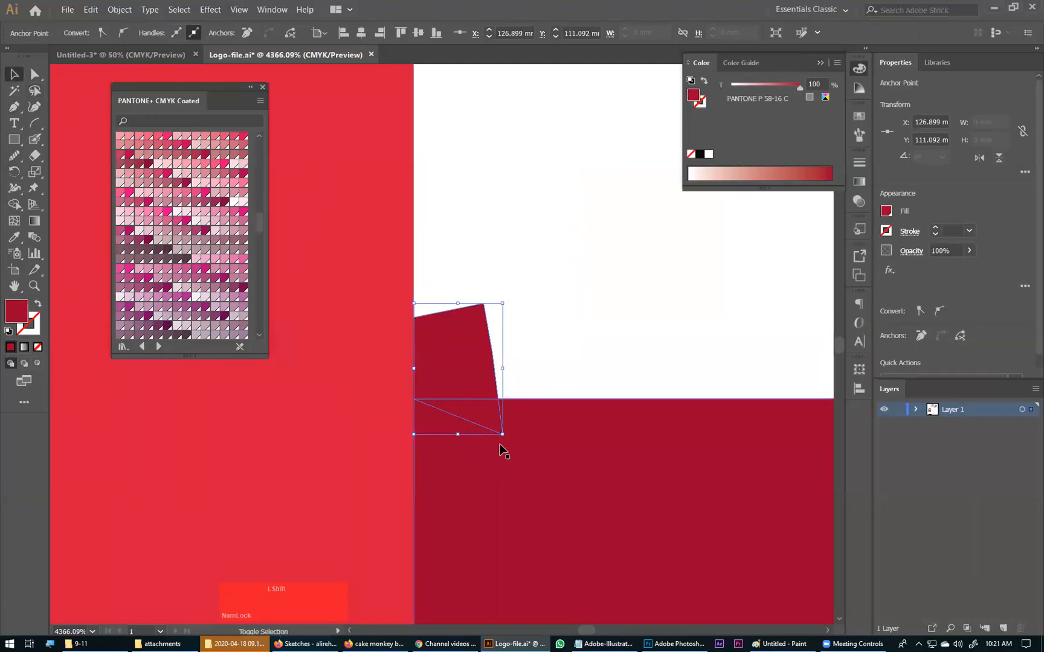
Step: Remove the part of the corner patch that covers the white cutout with Shape Builder
{"action": "left_click", "coordinate": [356, 435], "text": "shift"}
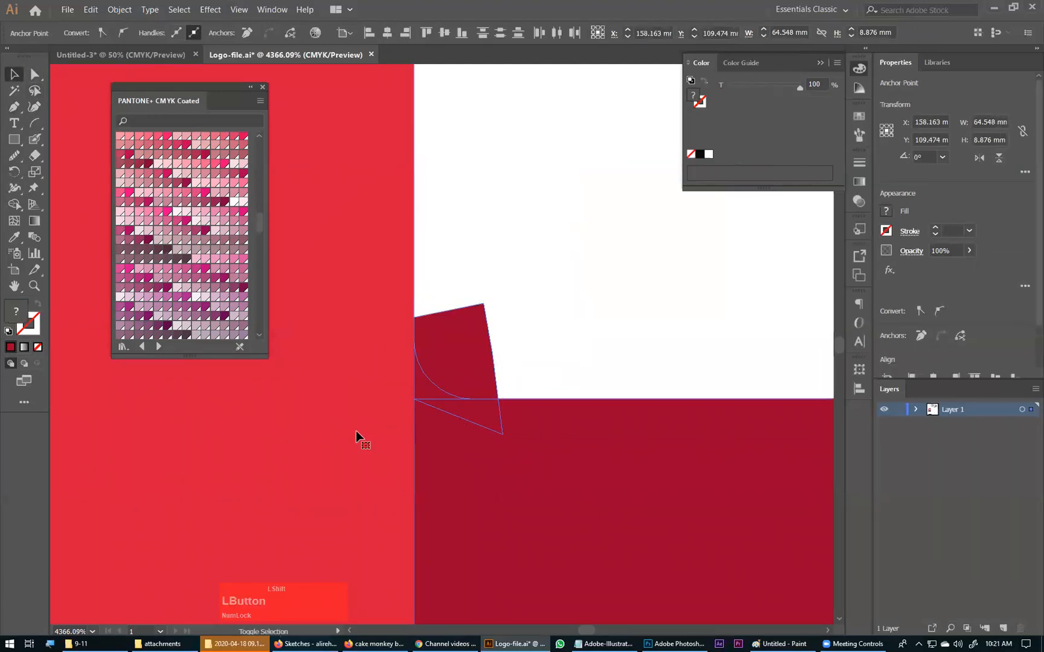
{"action": "left_click", "coordinate": [14, 204]}
{"action": "left_click", "coordinate": [459, 354], "text": "alt"}
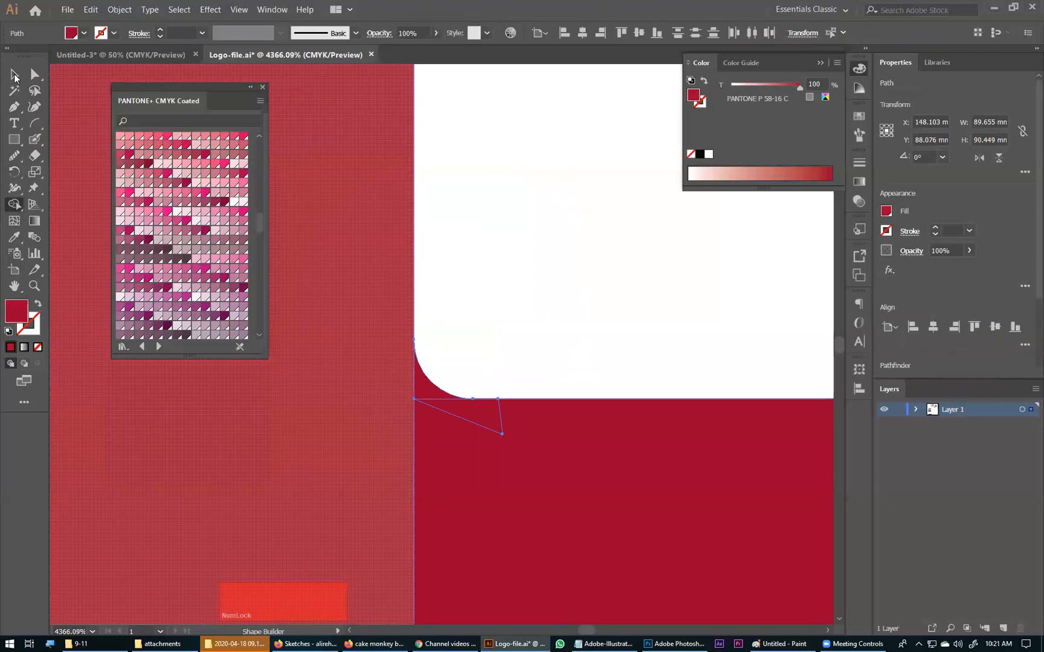
{"action": "left_click", "coordinate": [15, 75]}
{"action": "left_click", "coordinate": [563, 189]}
Step: Merge the trimmed corner patch into the dark red shadow under the cutout with Shape Builder
{"action": "left_click", "coordinate": [429, 390]}
{"action": "left_click", "coordinate": [357, 430], "text": "shift"}
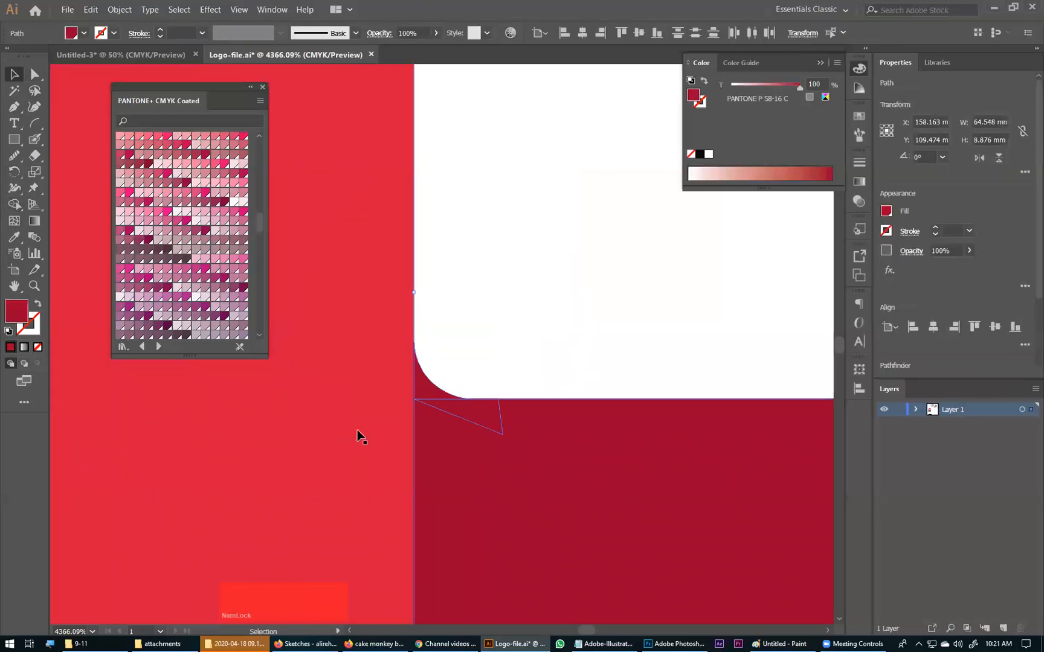
{"action": "left_click", "coordinate": [14, 204]}
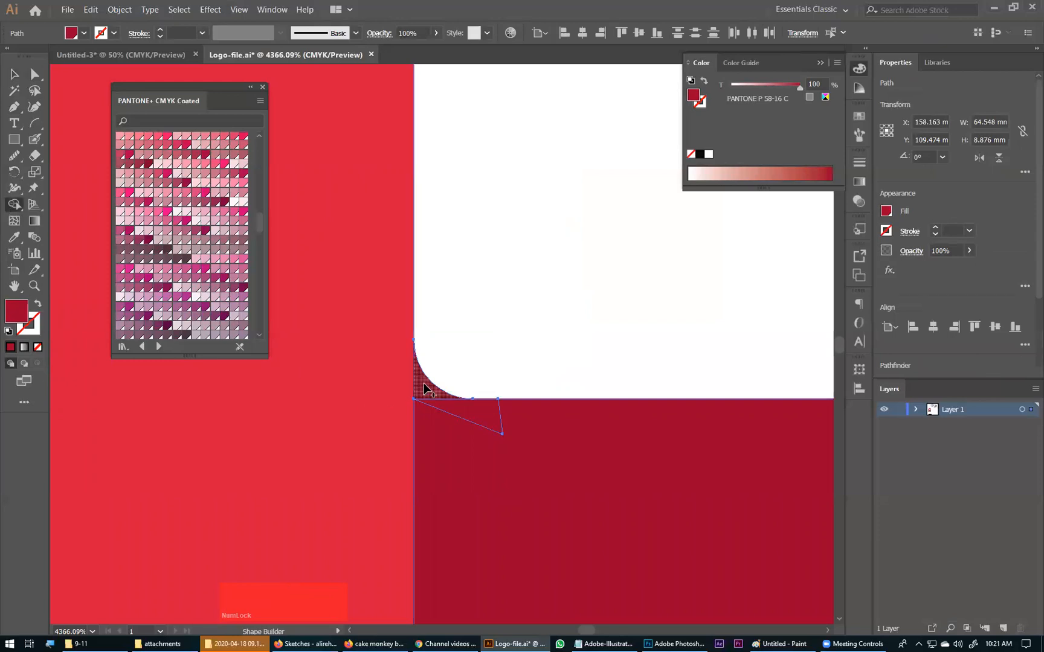
{"action": "left_click", "coordinate": [494, 469]}
{"action": "key", "text": "ctrl+0"}
{"action": "key", "text": "ctrl+z"}
{"action": "left_click", "coordinate": [568, 494]}
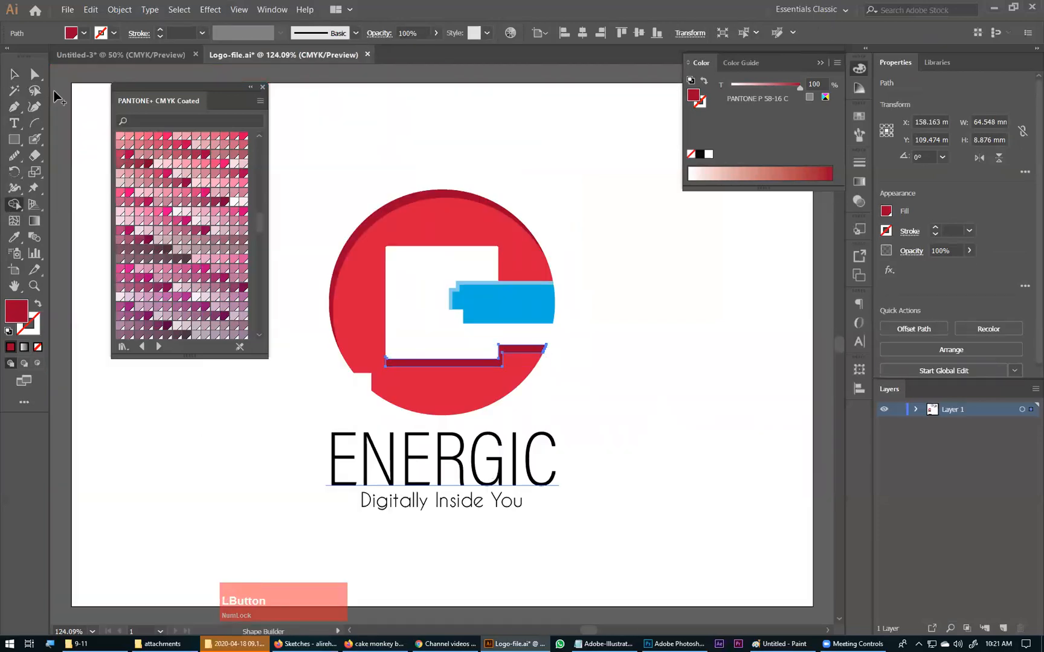
Step: Fill the ENERGIC wordmark and the Digitally Inside You tagline with 90% black
{"action": "left_click", "coordinate": [13, 73]}
{"action": "left_click", "coordinate": [526, 474]}
{"action": "key", "text": "ctrl+space"}
{"action": "left_click_drag", "start_coordinate": [360, 359], "coordinate": [635, 543]}
{"action": "key", "text": "space"}
{"action": "left_click_drag", "start_coordinate": [471, 475], "coordinate": [639, 457]}
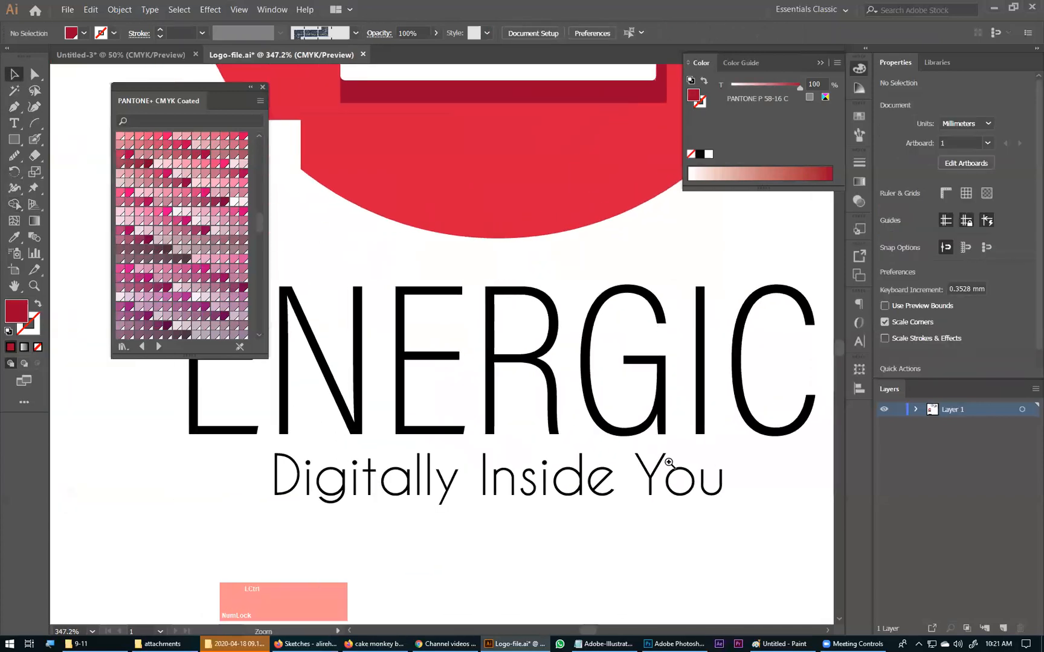
{"action": "key", "text": "ctrl+minus"}
{"action": "key", "text": "ctrl+minus"}
{"action": "key", "text": "ctrl+minus"}
{"action": "key", "text": "ctrl+minus"}
{"action": "left_click_drag", "start_coordinate": [583, 372], "coordinate": [463, 481]}
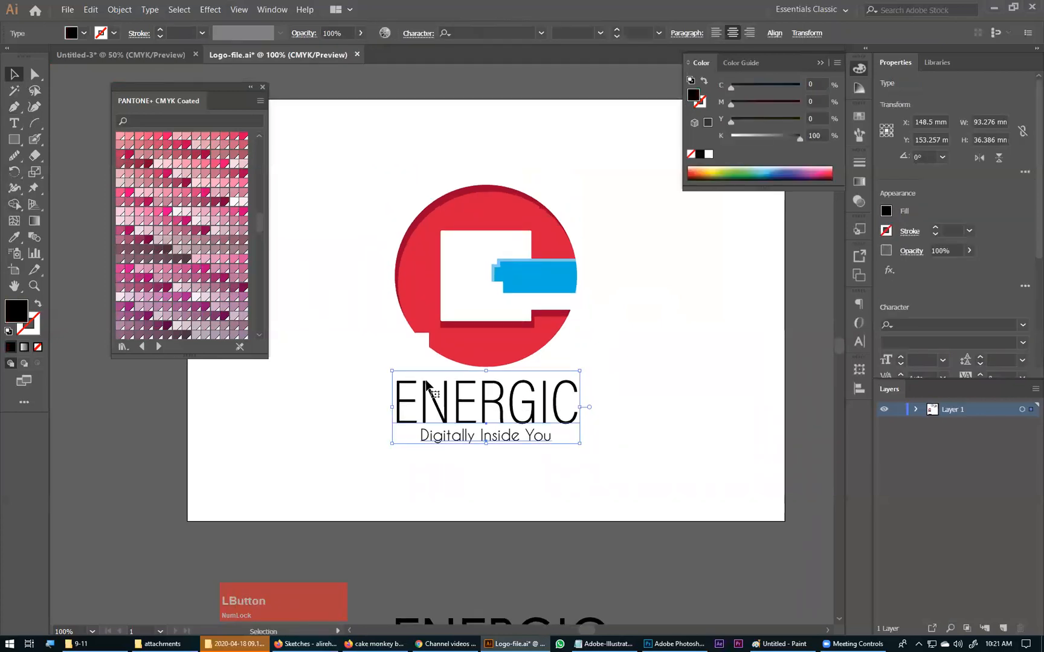
{"action": "left_click", "coordinate": [84, 33]}
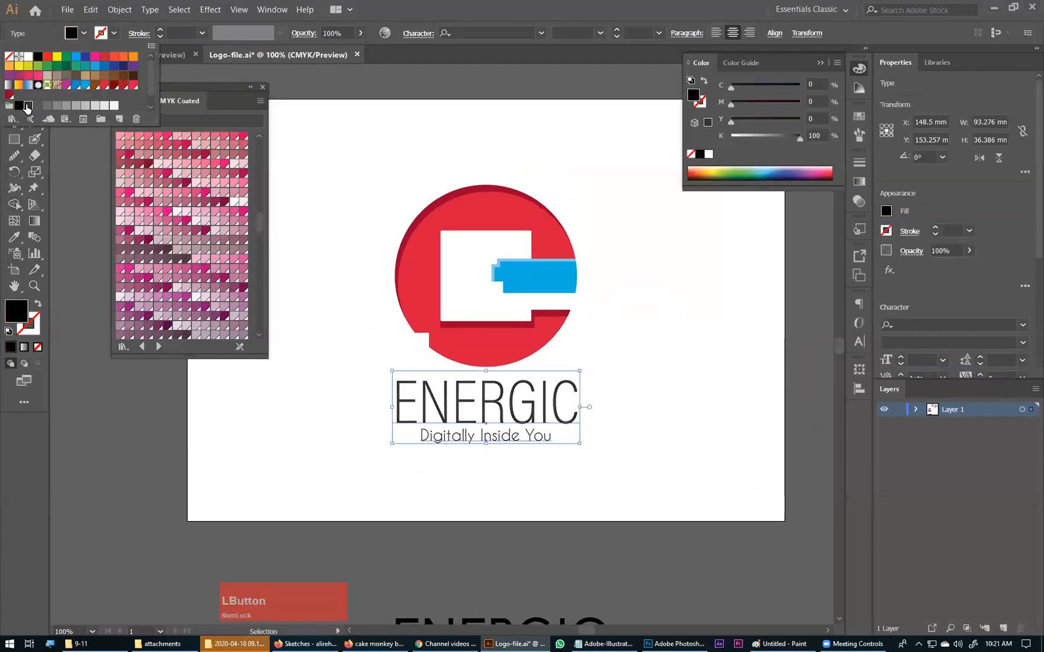
{"action": "left_click", "coordinate": [27, 107]}
{"action": "left_click", "coordinate": [671, 314]}
{"action": "left_click", "coordinate": [625, 372]}
Step: Nudge the wordmark and tagline upward together so they sit closer to the red circle
{"action": "left_click_drag", "start_coordinate": [626, 377], "coordinate": [481, 498]}
{"action": "key", "text": "Up"}
{"action": "key", "text": "Up"}
{"action": "key", "text": "Up"}
{"action": "key", "text": "Up"}
{"action": "key", "text": "Up"}
{"action": "key", "text": "Up"}
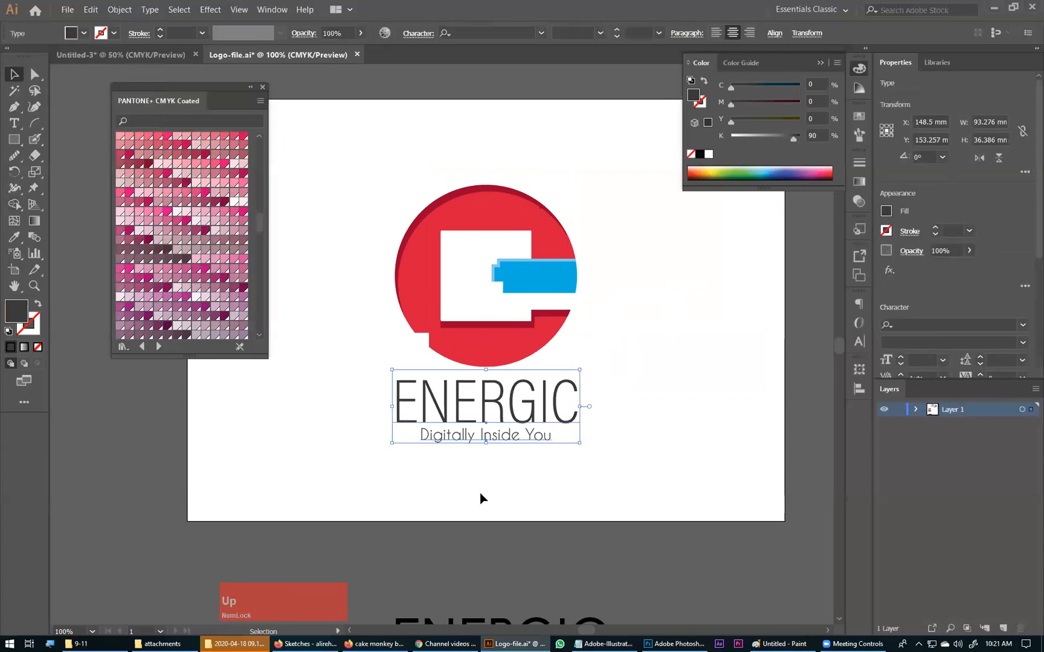
{"action": "key", "text": "Up"}
{"action": "key", "text": "Up"}
{"action": "key", "text": "Up"}
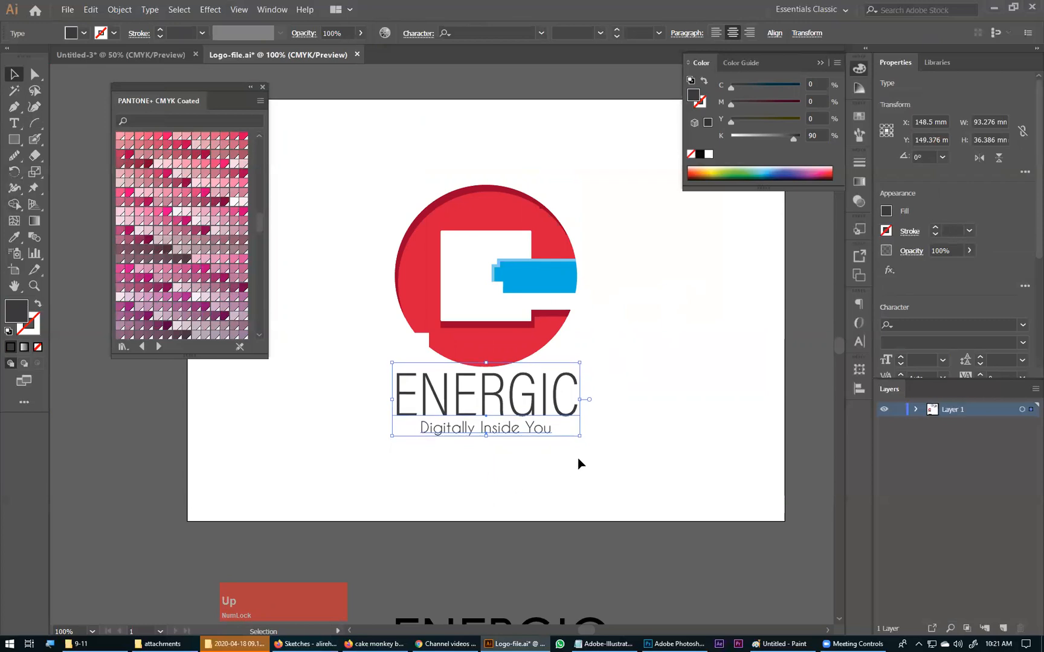
{"action": "left_click", "coordinate": [592, 457]}
Step: Group the complete logo with its wordmark and tagline, and save the file
{"action": "key", "text": "ctrl+minus"}
{"action": "key", "text": "ctrl+minus"}
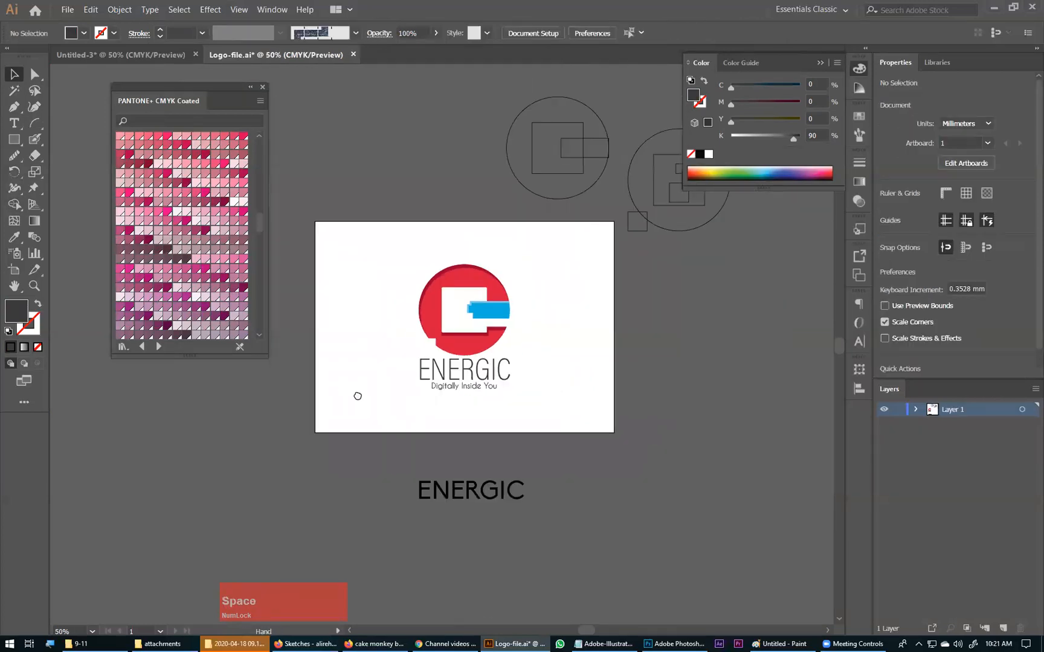
{"action": "left_click_drag", "start_coordinate": [357, 395], "coordinate": [394, 421]}
{"action": "left_click_drag", "start_coordinate": [614, 260], "coordinate": [439, 443]}
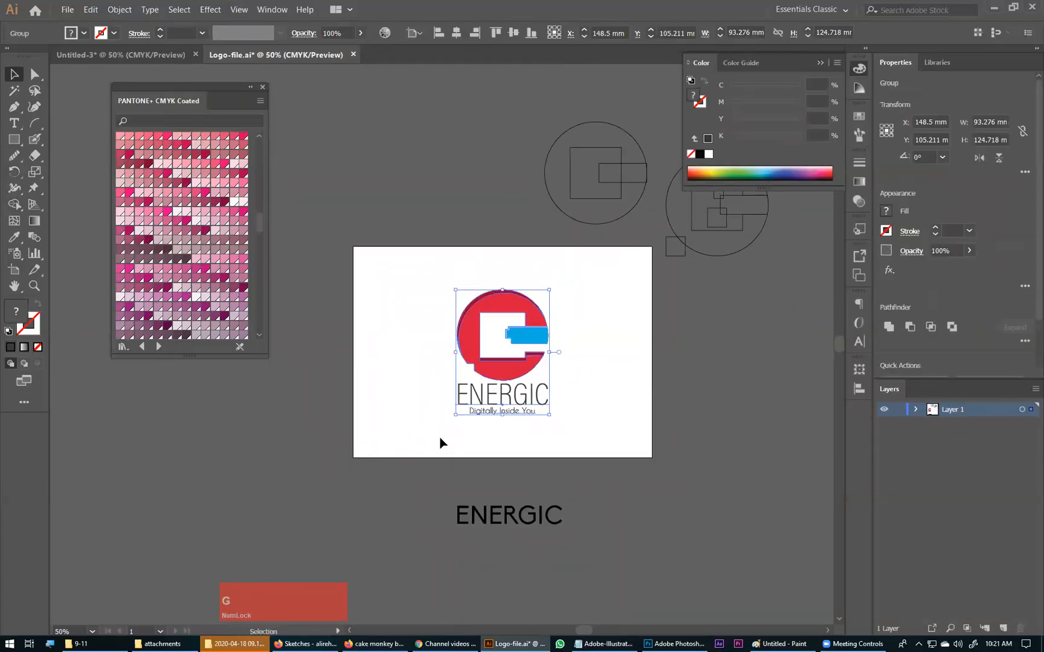
{"action": "key", "text": "ctrl+s"}
{"action": "key", "text": "ctrl+s"}
{"action": "key", "text": "ctrl+s"}
{"action": "key", "text": "ctrl+s"}
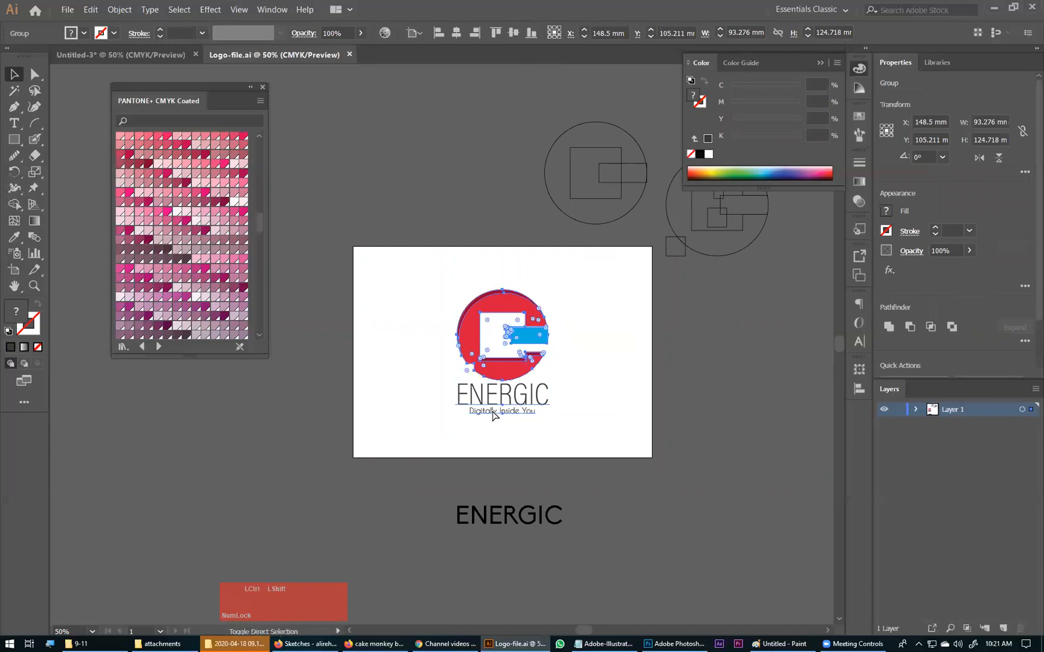
Step: Save a copy of the document as Logo-enerrgic.ai in the 9-11 folder
{"action": "key", "text": "ctrl+shift+s"}
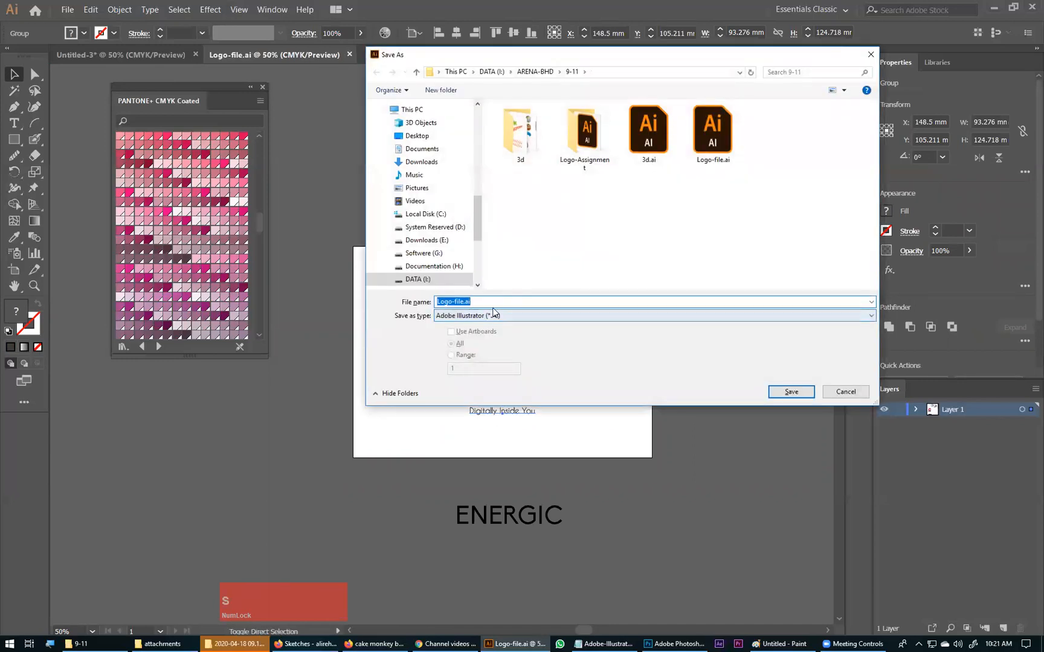
{"action": "left_click", "coordinate": [462, 302]}
{"action": "key", "text": "BackSpace"}
{"action": "key", "text": "BackSpace"}
{"action": "type", "text": "enerrg"}
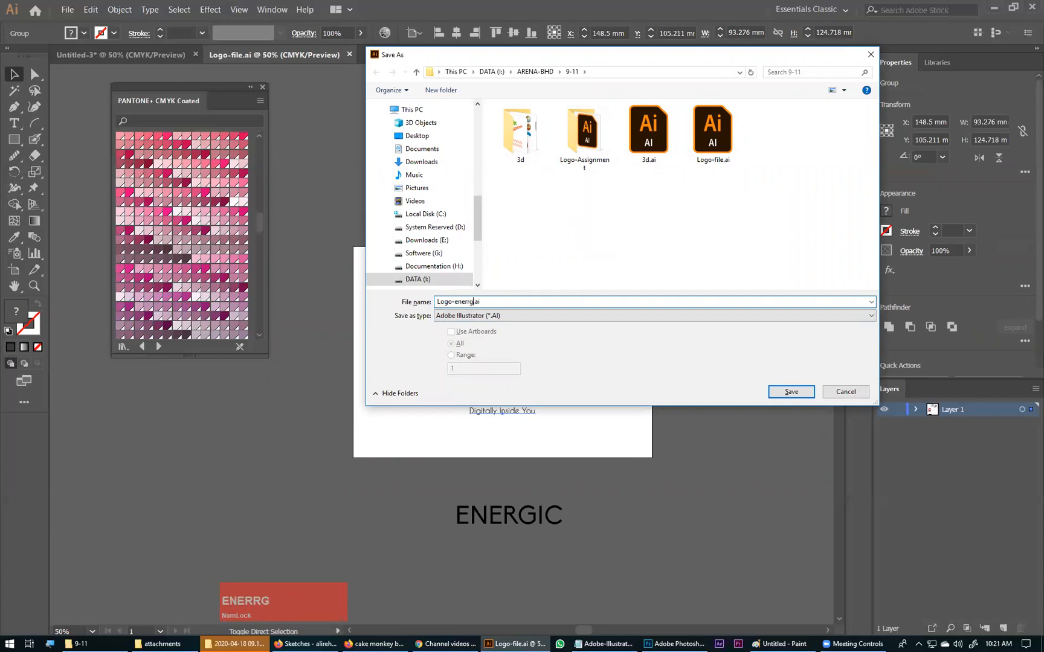
{"action": "type", "text": "ic."}
{"action": "key", "text": "Return"}
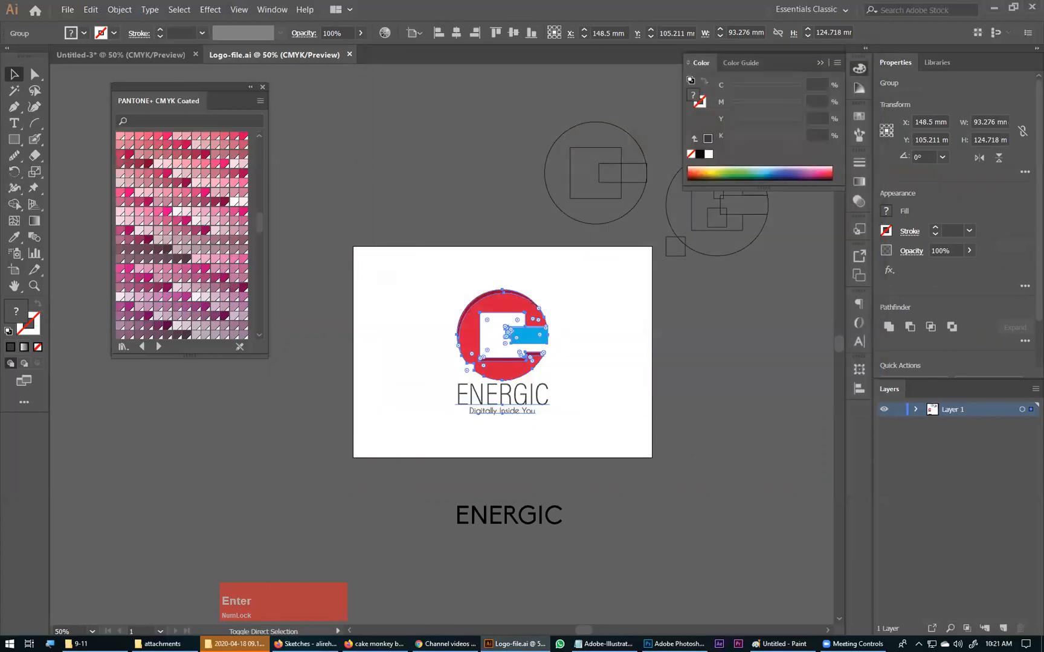
Step: Move the outlined construction drawing with the small squares up, beside the other circle outline above the artboard
{"action": "left_click", "coordinate": [598, 556]}
{"action": "left_click_drag", "start_coordinate": [457, 342], "coordinate": [368, 394]}
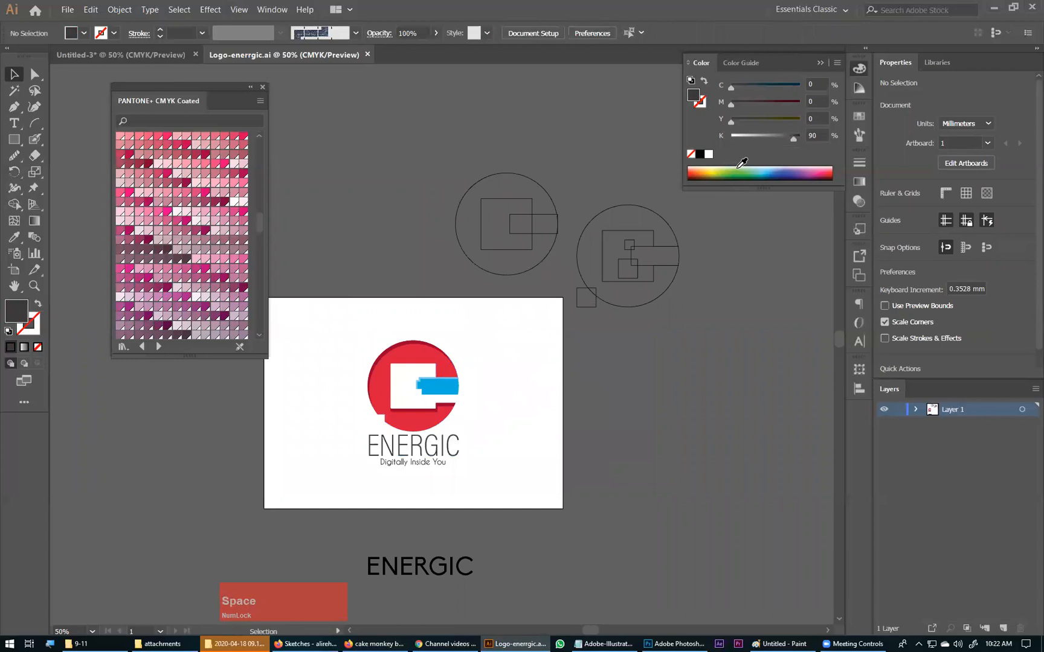
{"action": "left_click", "coordinate": [583, 306]}
{"action": "left_click_drag", "start_coordinate": [594, 295], "coordinate": [599, 254]}
{"action": "left_click", "coordinate": [684, 348]}
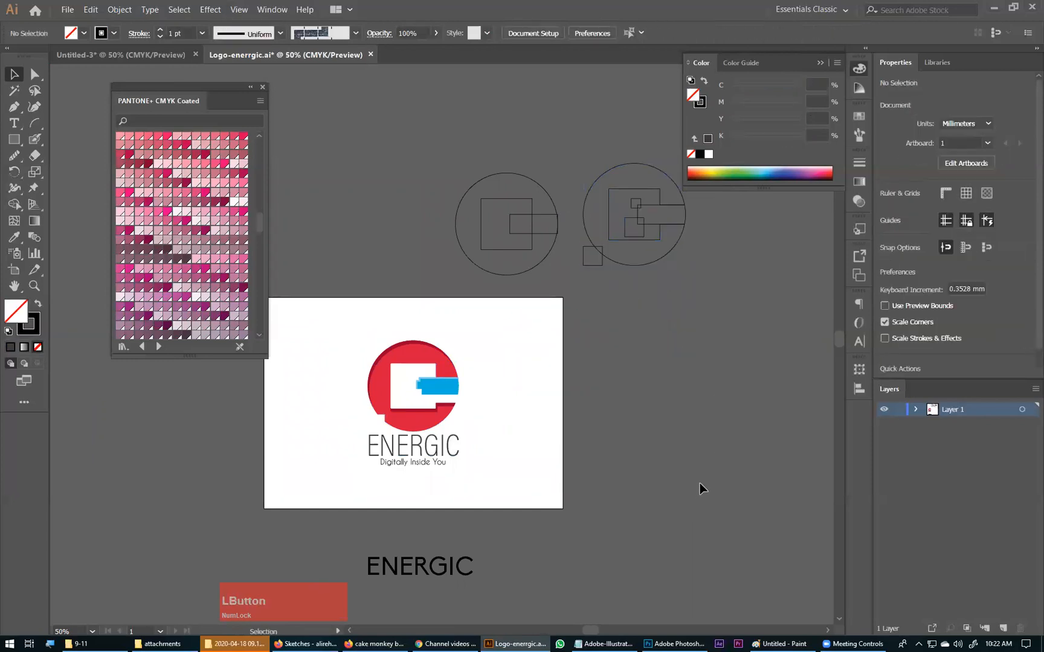
Step: Switch to the Adobe-Illustrator.txt notes in Notepad and review the Logo Presentation, Class 24 and Pantone sections
{"action": "left_click", "coordinate": [604, 644]}
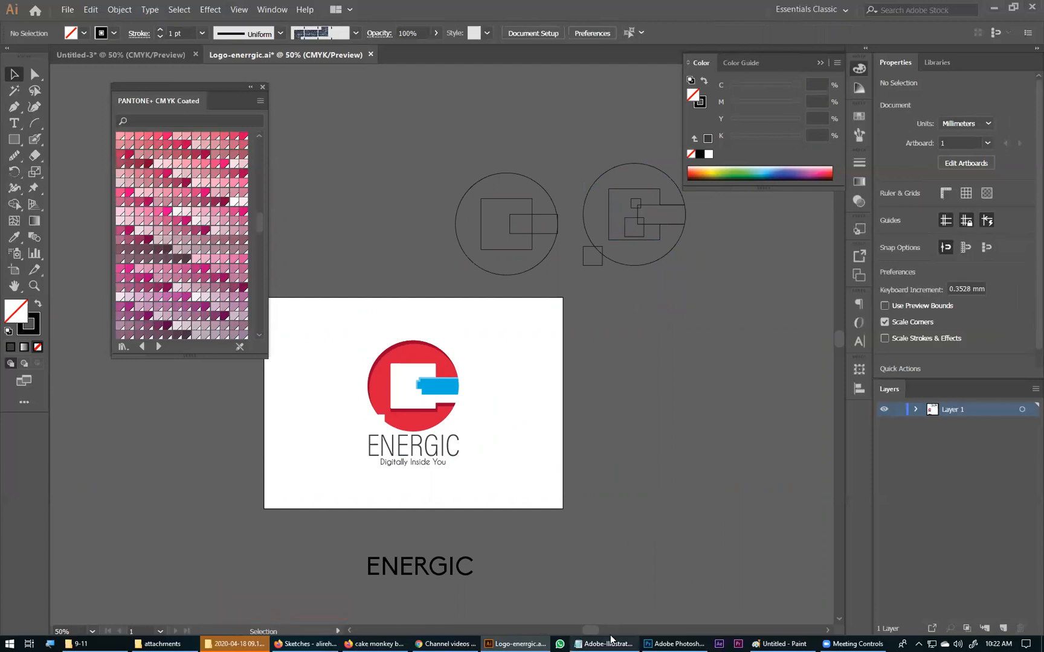
{"action": "scroll", "coordinate": [110, 361], "scroll_direction": "up", "scroll_amount": 7}
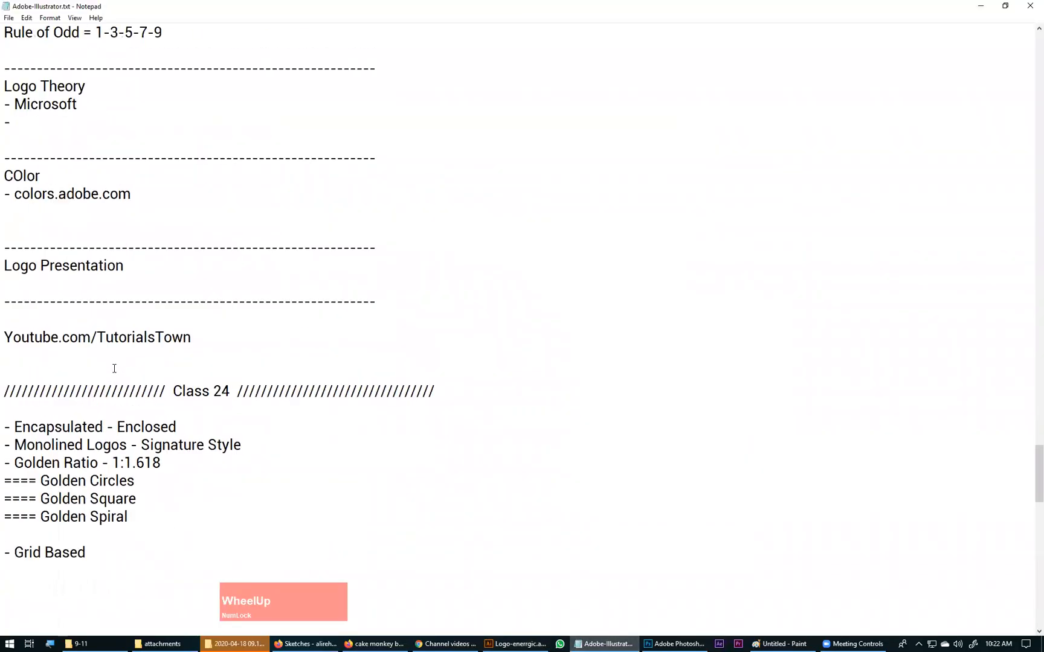
{"action": "left_click", "coordinate": [123, 289]}
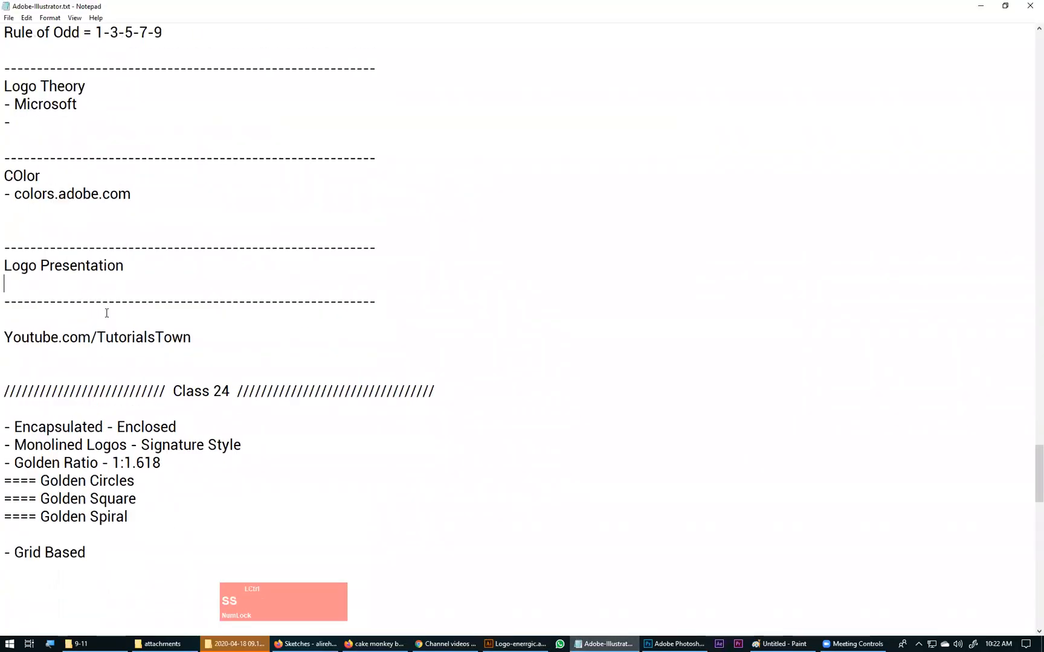
{"action": "scroll", "coordinate": [167, 315], "scroll_direction": "down", "scroll_amount": 3}
{"action": "scroll", "coordinate": [168, 316], "scroll_direction": "down", "scroll_amount": 5}
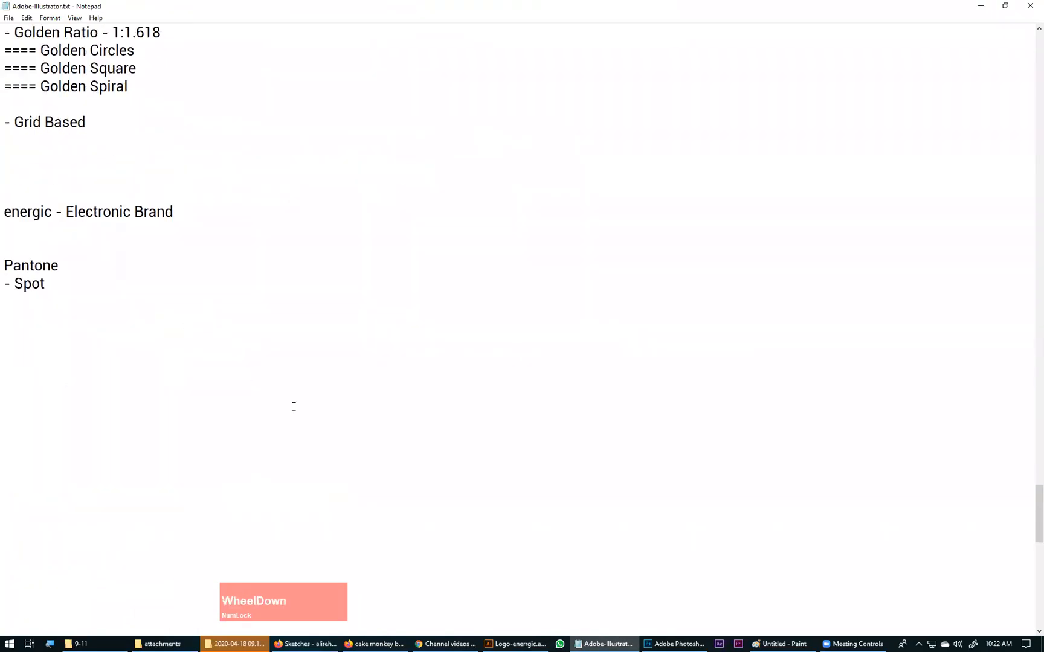
Step: Open assignment 18-4-20.ai from the student's Logo-Assignment folder in Illustrator, accepting the newer-version import and dismissing the missing fonts notice
{"action": "left_click", "coordinate": [490, 640]}
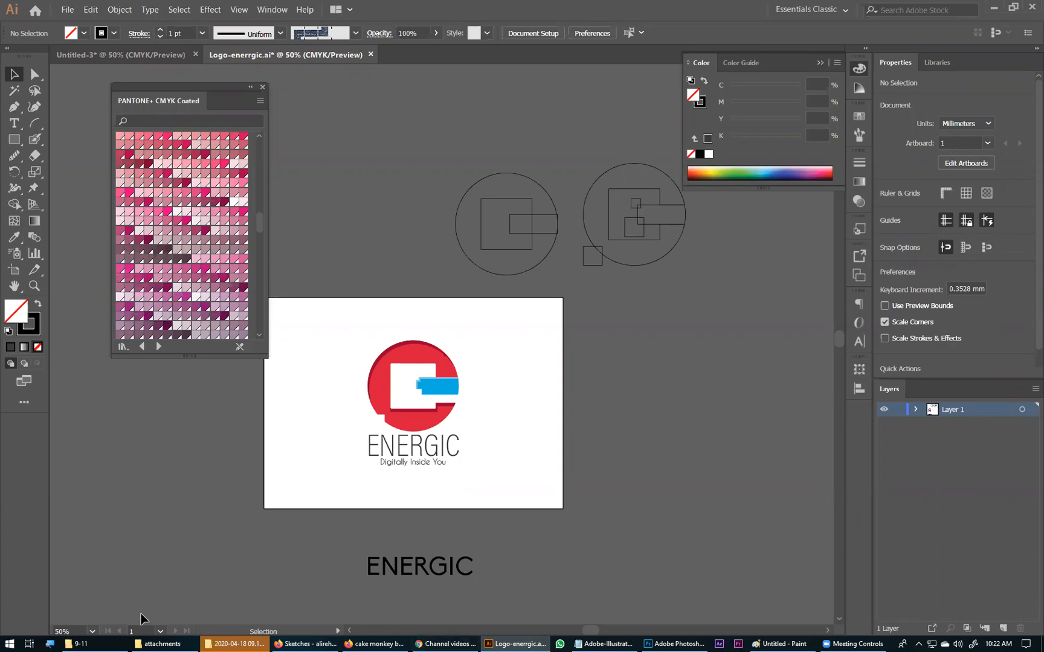
{"action": "left_click", "coordinate": [161, 639]}
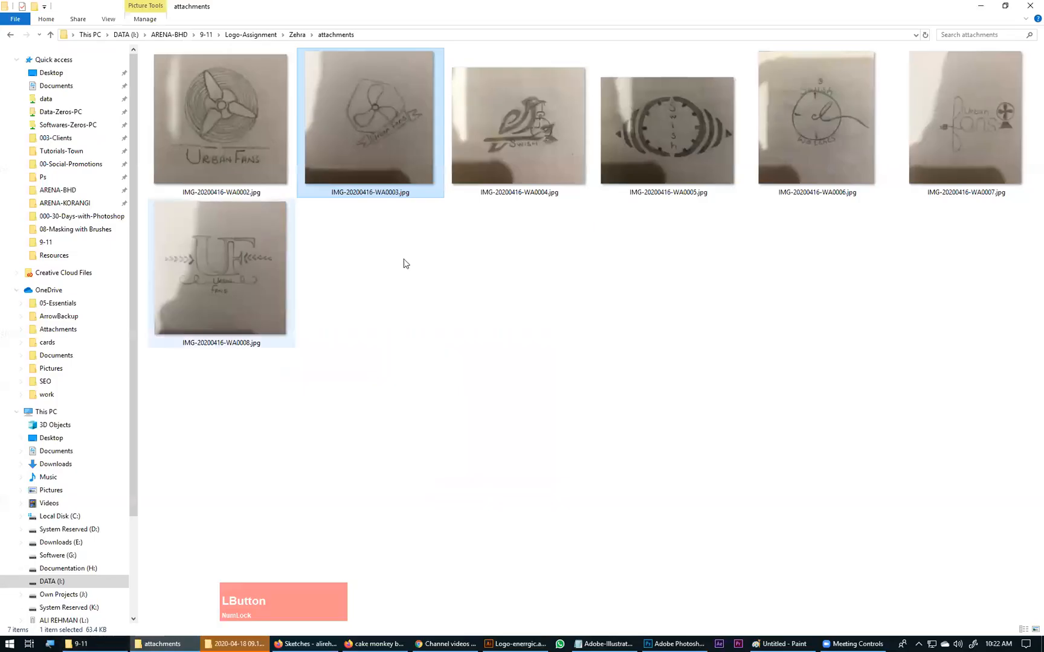
{"action": "left_click", "coordinate": [79, 642]}
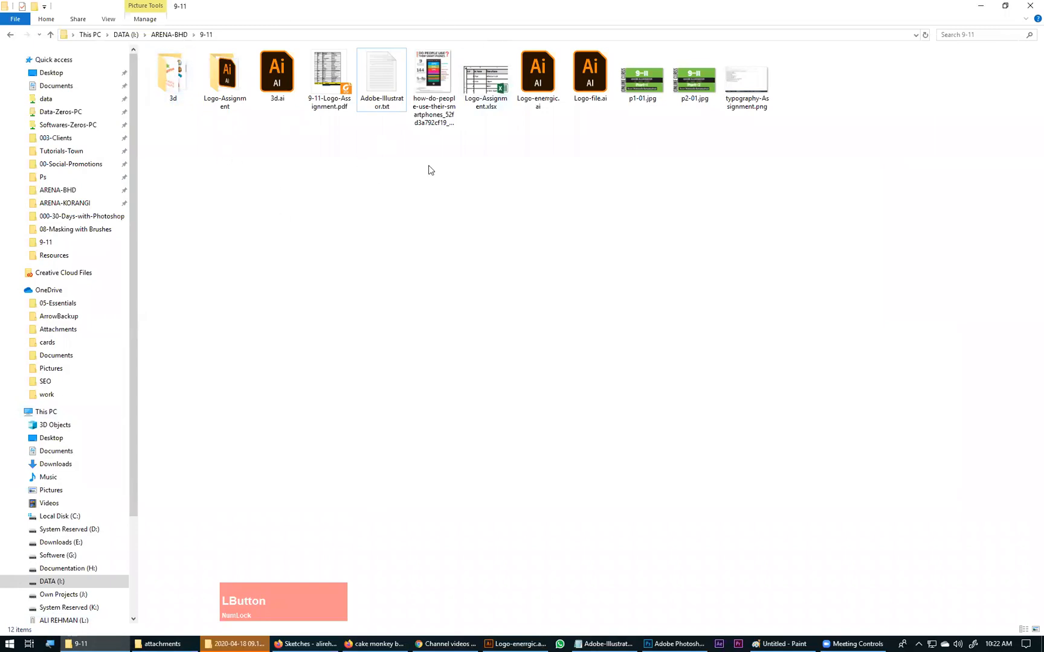
{"action": "double_click", "coordinate": [217, 76]}
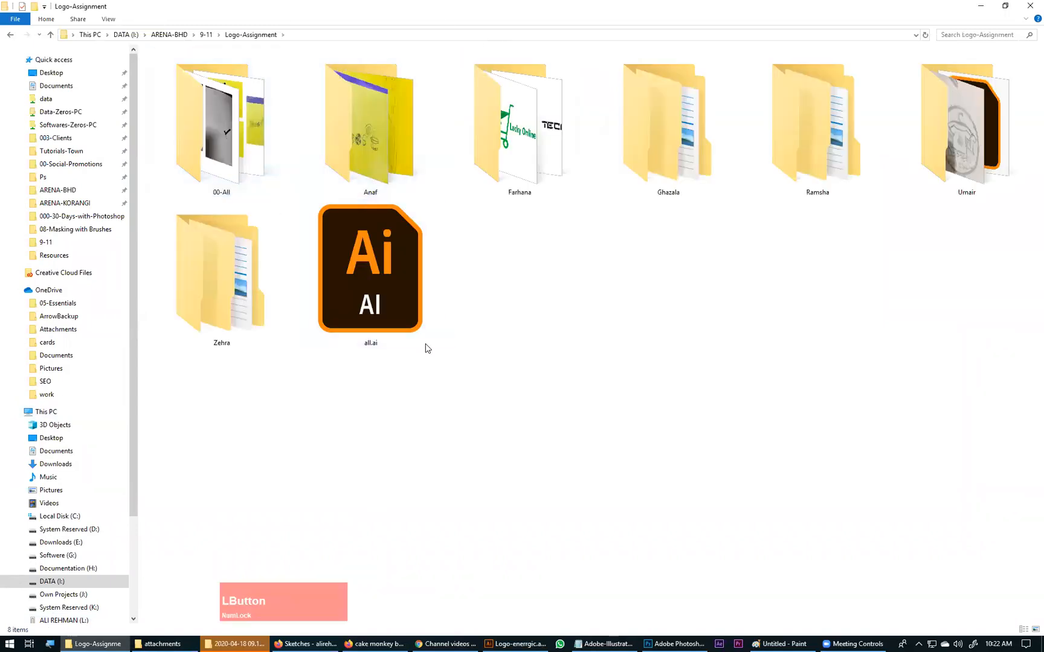
{"action": "double_click", "coordinate": [976, 173]}
{"action": "left_click_drag", "start_coordinate": [236, 76], "coordinate": [445, 59]}
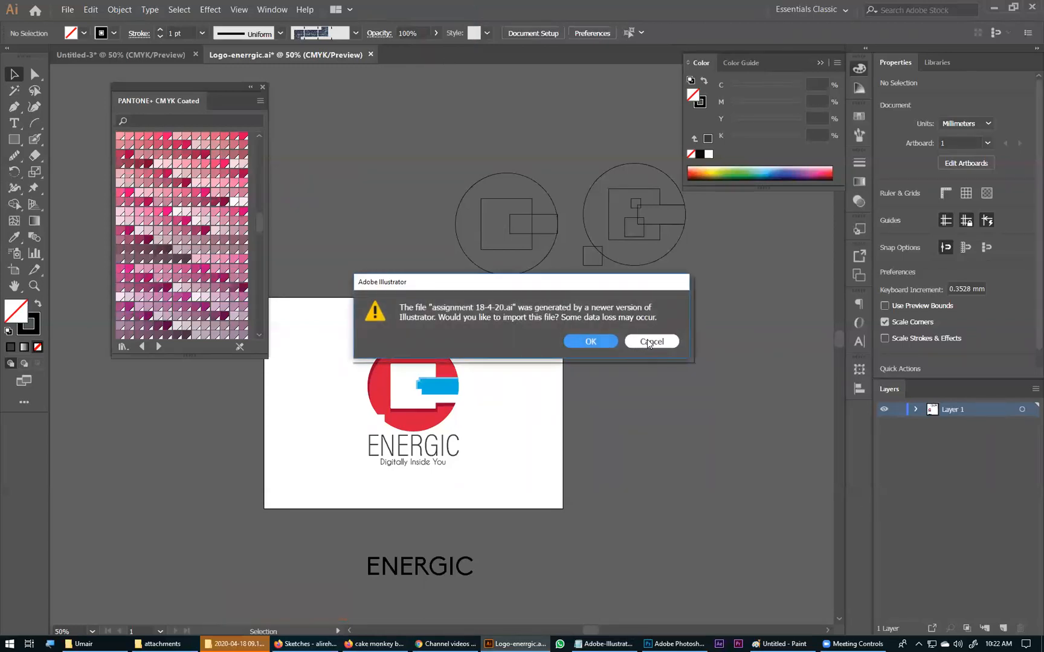
{"action": "left_click", "coordinate": [589, 342]}
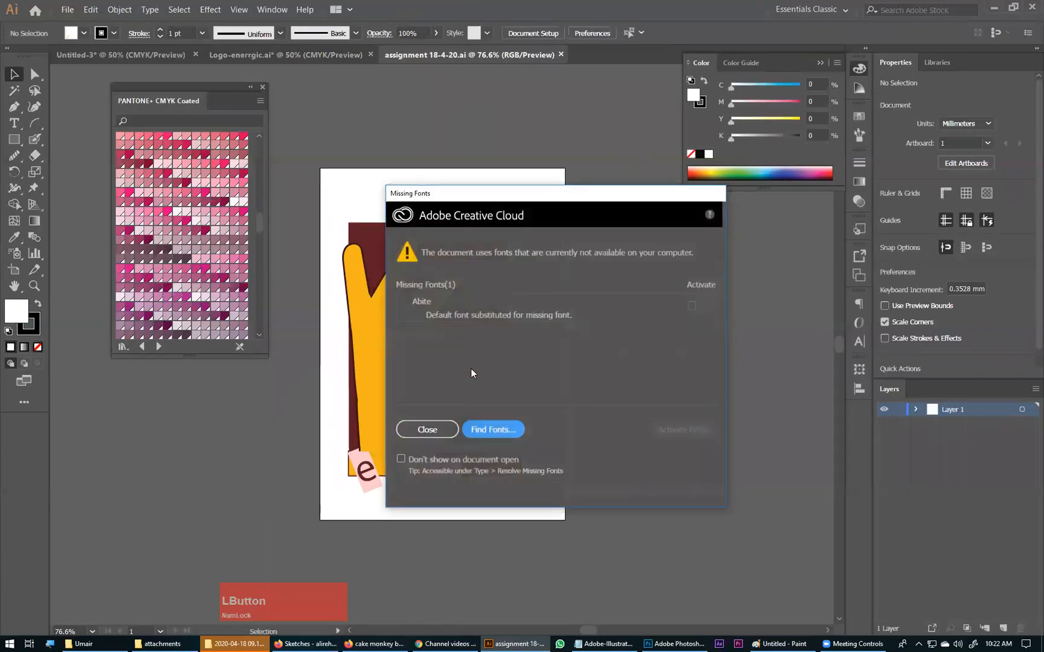
{"action": "left_click", "coordinate": [445, 431]}
Step: Examine the yellow hand logo up close and select its artwork
{"action": "left_click_drag", "start_coordinate": [324, 207], "coordinate": [551, 486]}
{"action": "left_click_drag", "start_coordinate": [449, 429], "coordinate": [506, 452]}
{"action": "left_click", "coordinate": [519, 344]}
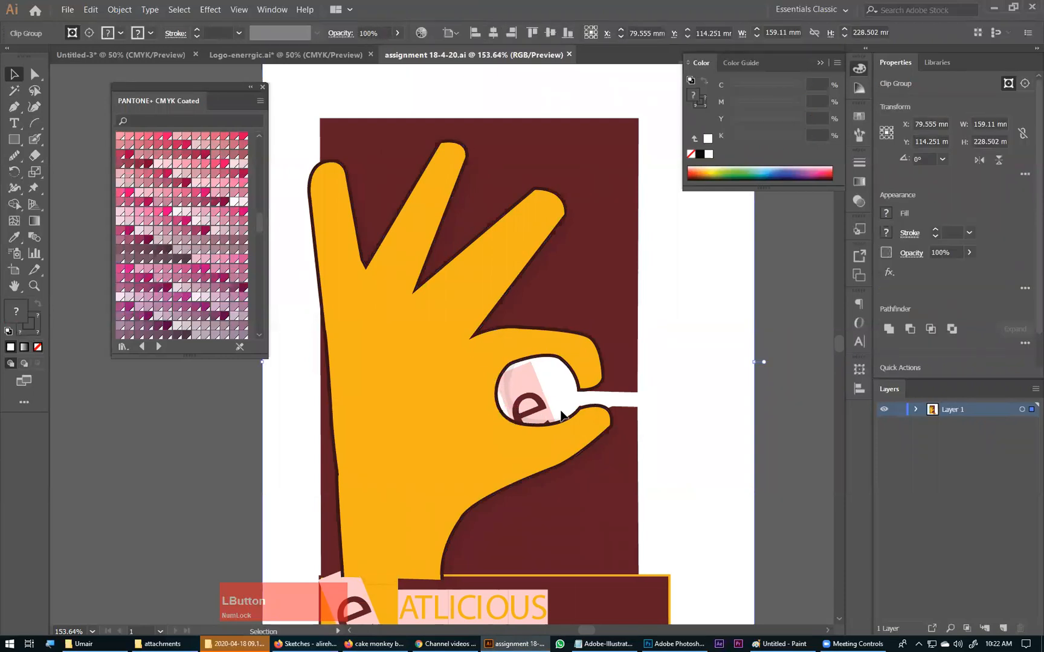
Step: Switch to the browser and search Google Images for "hand wow"
{"action": "left_click", "coordinate": [386, 641]}
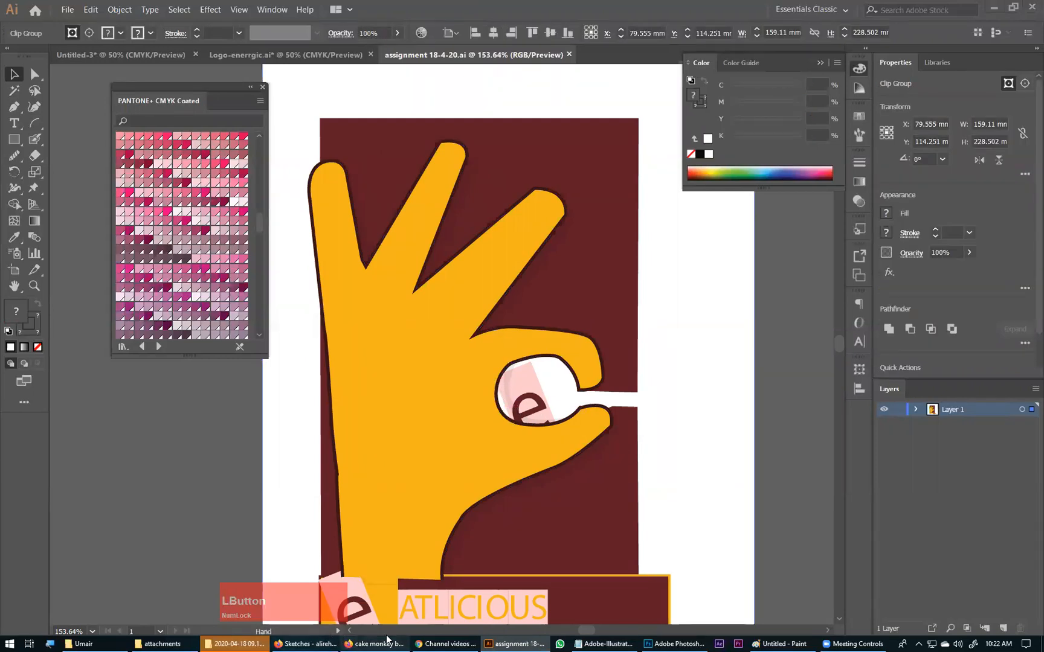
{"action": "scroll", "coordinate": [160, 95], "scroll_direction": "up", "scroll_amount": 5}
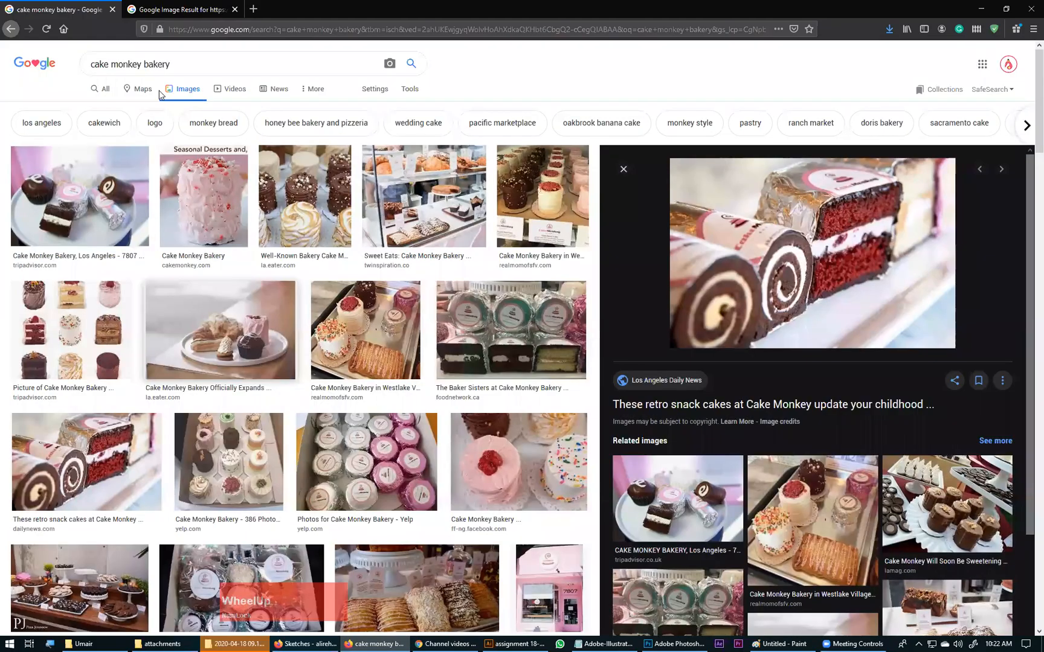
{"action": "left_click", "coordinate": [192, 69]}
{"action": "type", "text": "hand"}
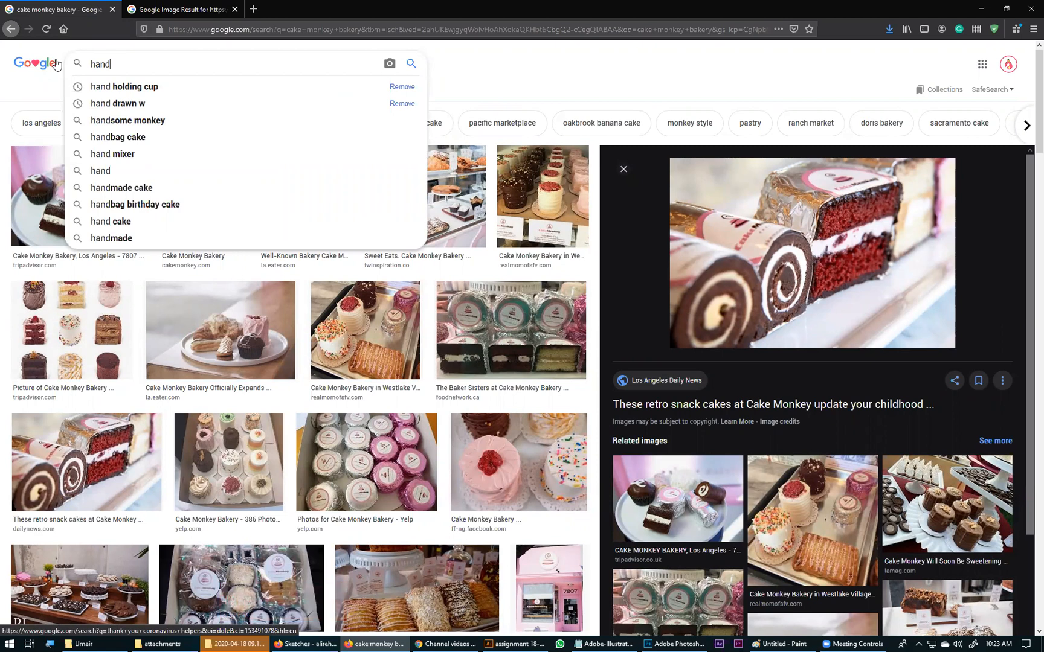
{"action": "type", "text": "wow"}
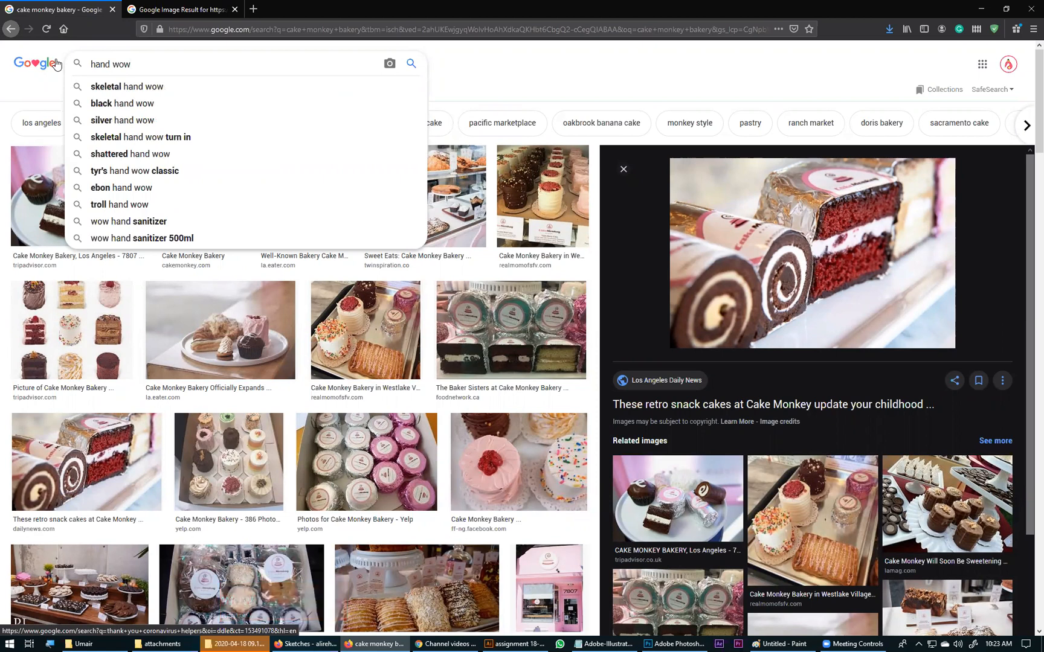
{"action": "key", "text": "Return"}
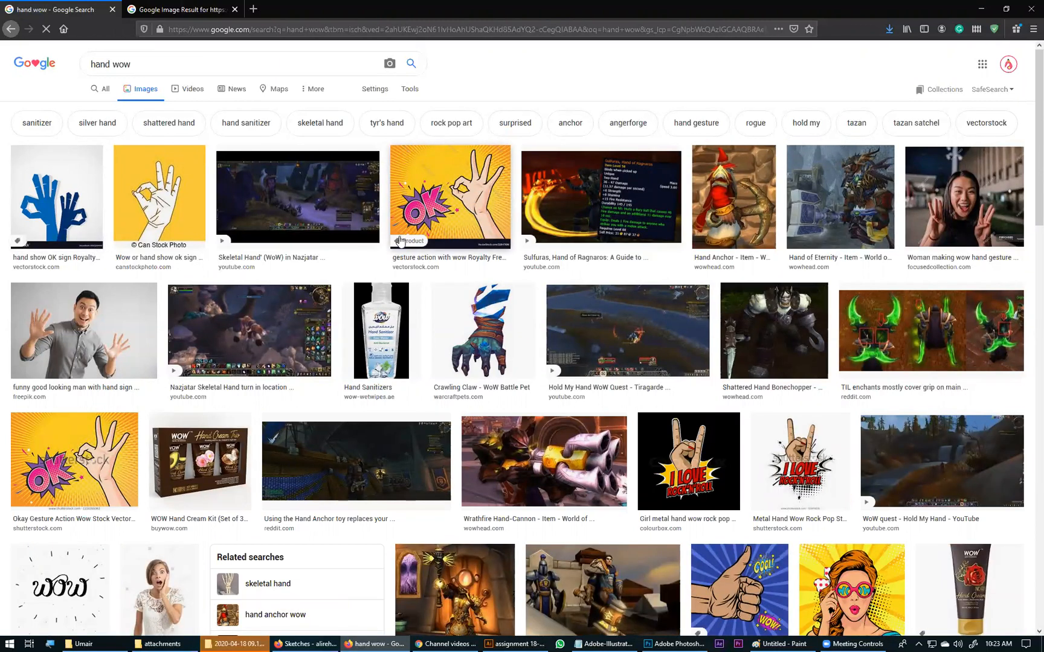
Step: Open the yellow OK hand gesture image in a separate tab and look through its related images
{"action": "left_click", "coordinate": [488, 192], "text": "ctrl"}
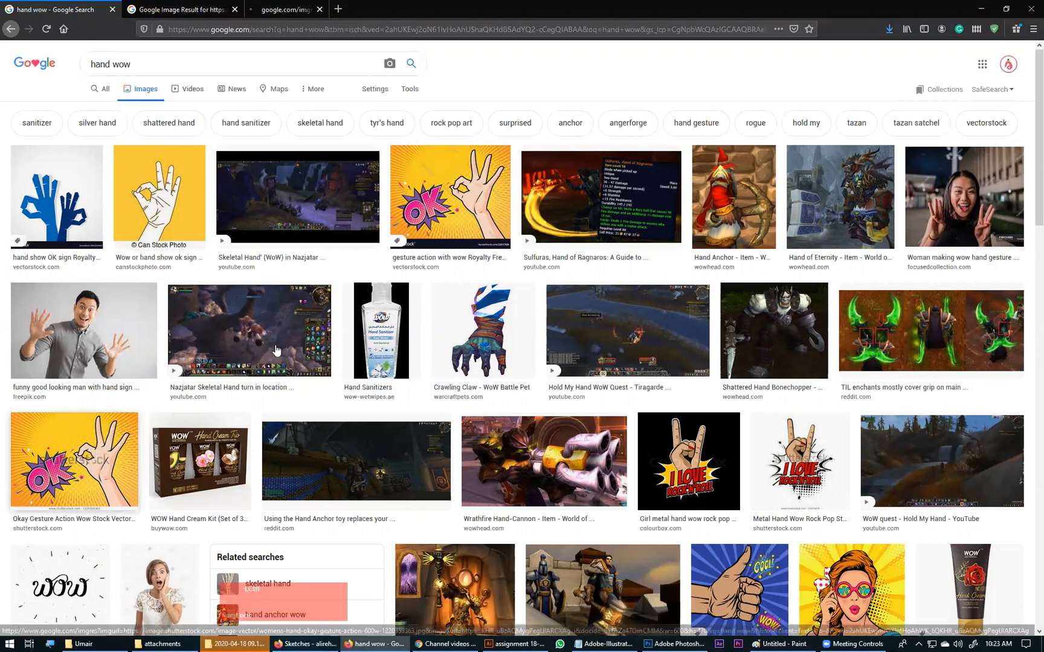
{"action": "left_click", "coordinate": [488, 192], "text": "ctrl"}
{"action": "left_click", "coordinate": [424, 12]}
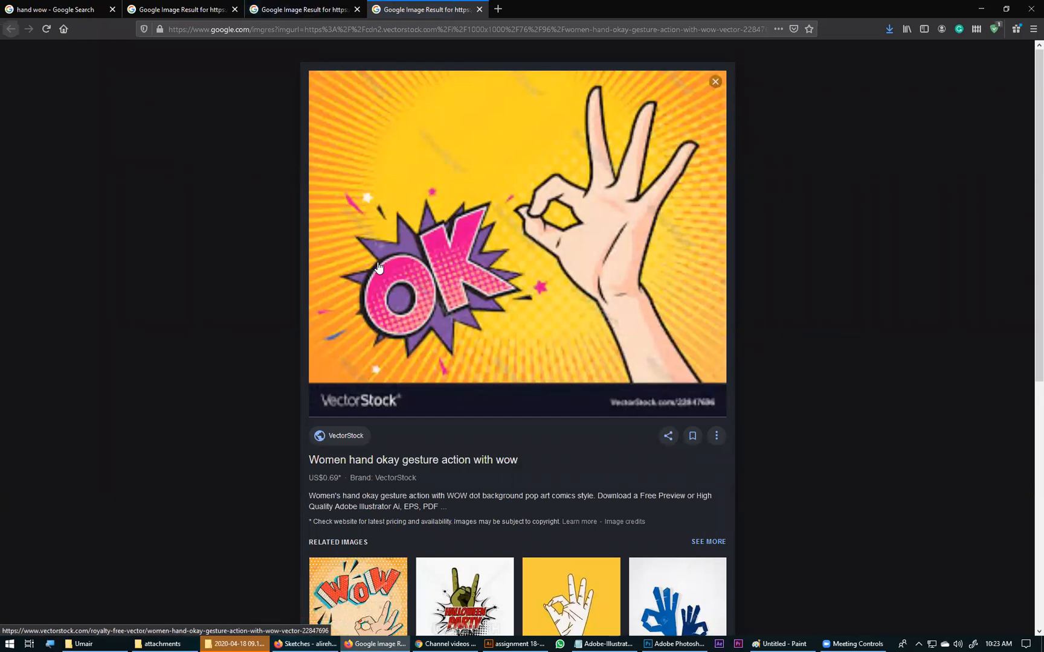
{"action": "scroll", "coordinate": [611, 384], "scroll_direction": "down", "scroll_amount": 7}
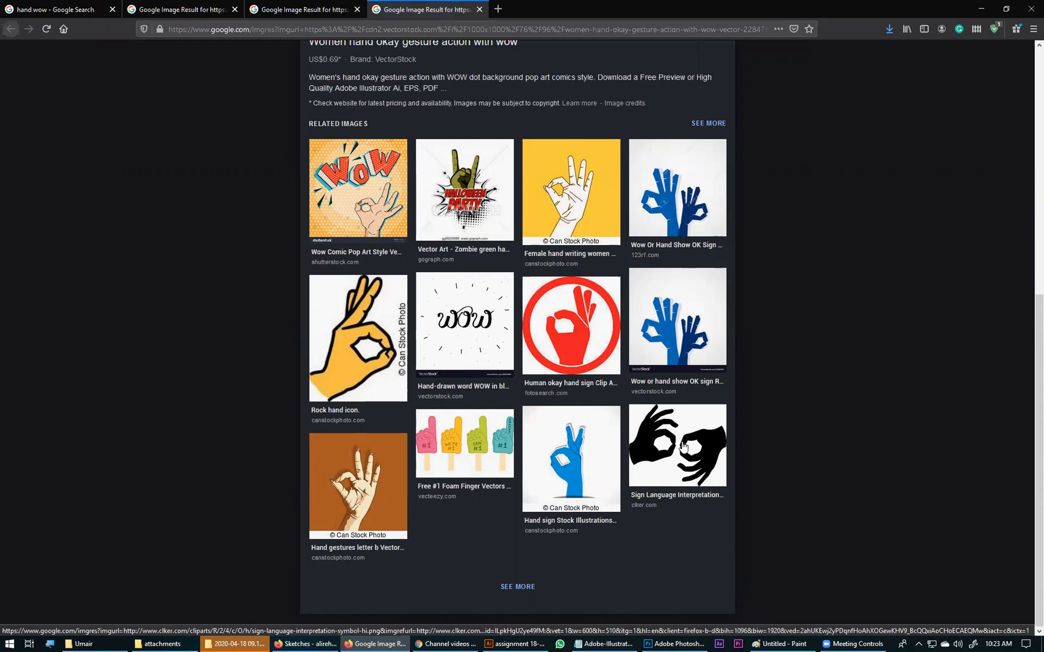
Step: Return to the hand logo in Illustrator, shift its artwork slightly and ungroup it
{"action": "left_click", "coordinate": [514, 644]}
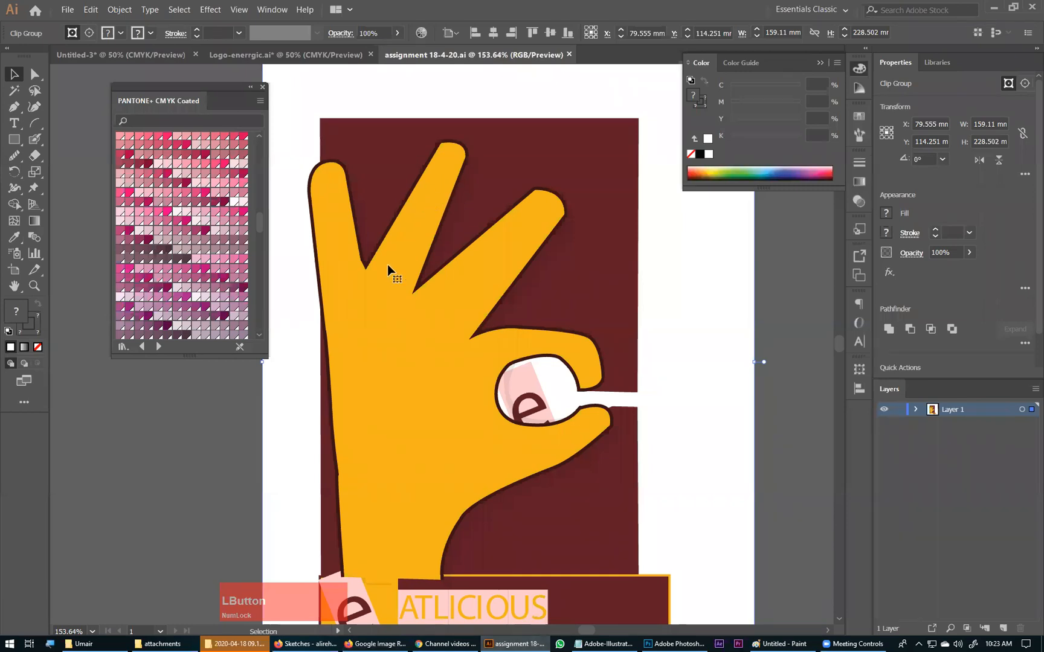
{"action": "left_click_drag", "start_coordinate": [419, 416], "coordinate": [511, 351]}
{"action": "key", "text": "ctrl+z"}
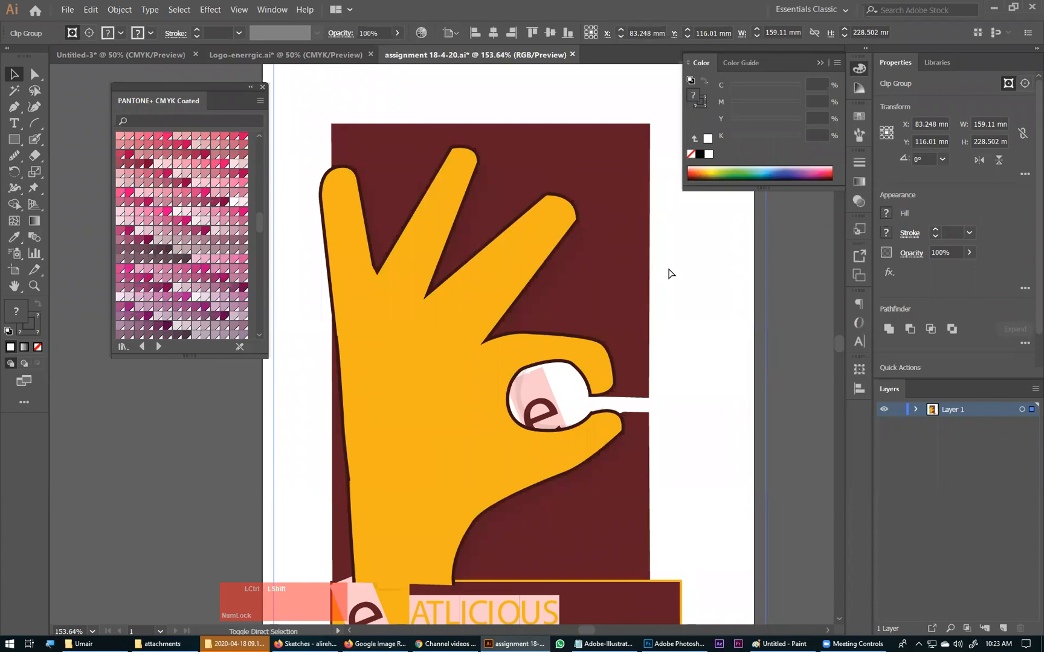
{"action": "key", "text": "ctrl+shift+g"}
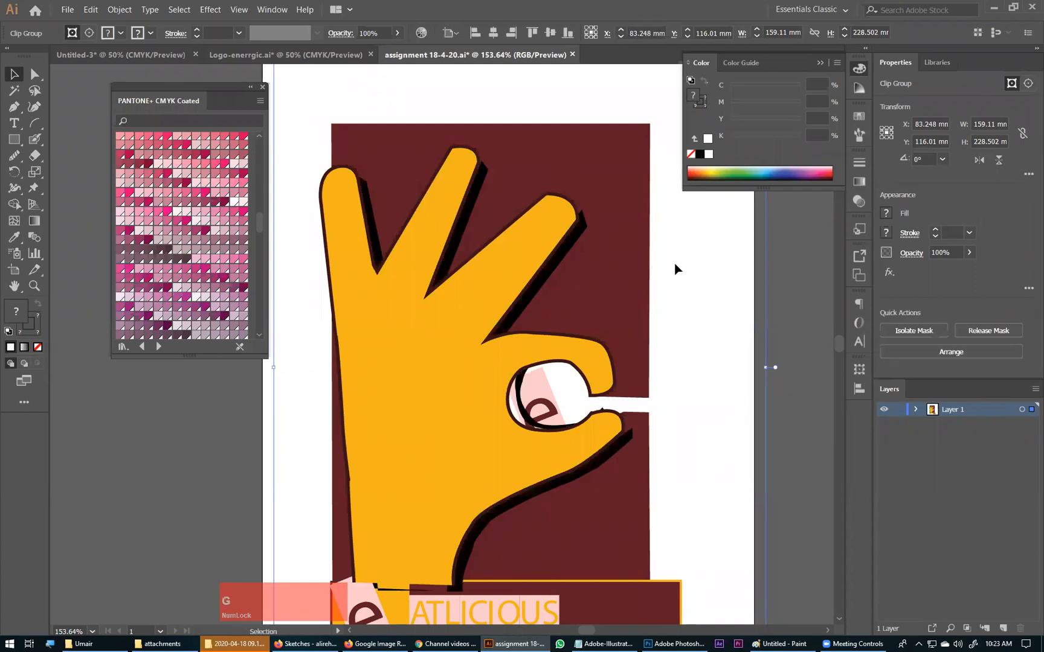
Step: Try to pull the hand away from the rest of the ungrouped artwork, undoing each move
{"action": "left_click", "coordinate": [718, 256]}
{"action": "left_click_drag", "start_coordinate": [427, 339], "coordinate": [382, 334]}
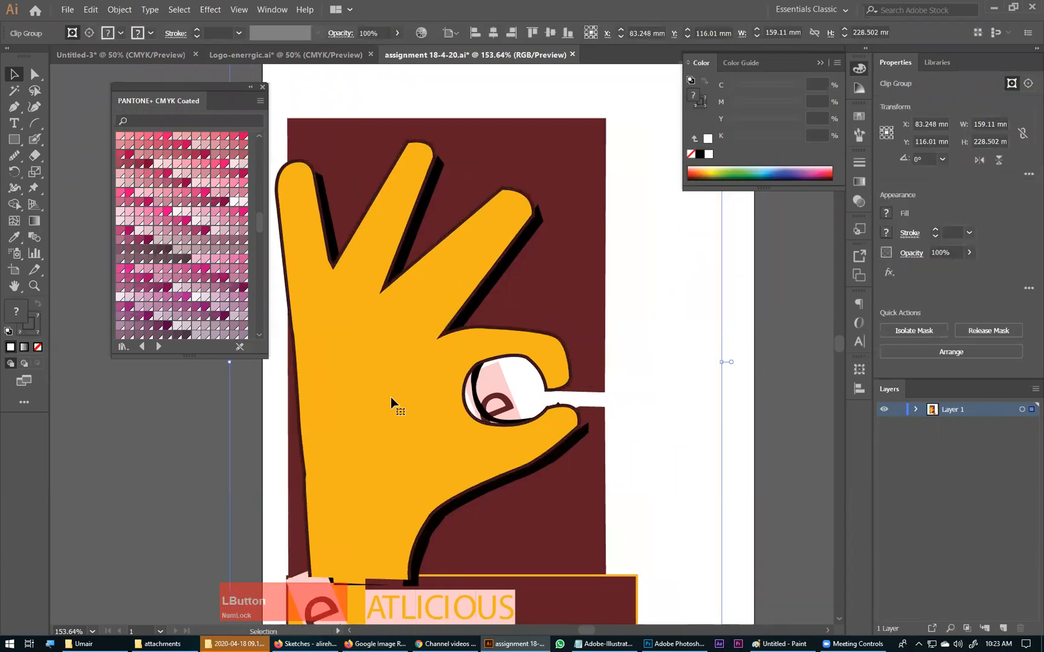
{"action": "key", "text": "ctrl+z"}
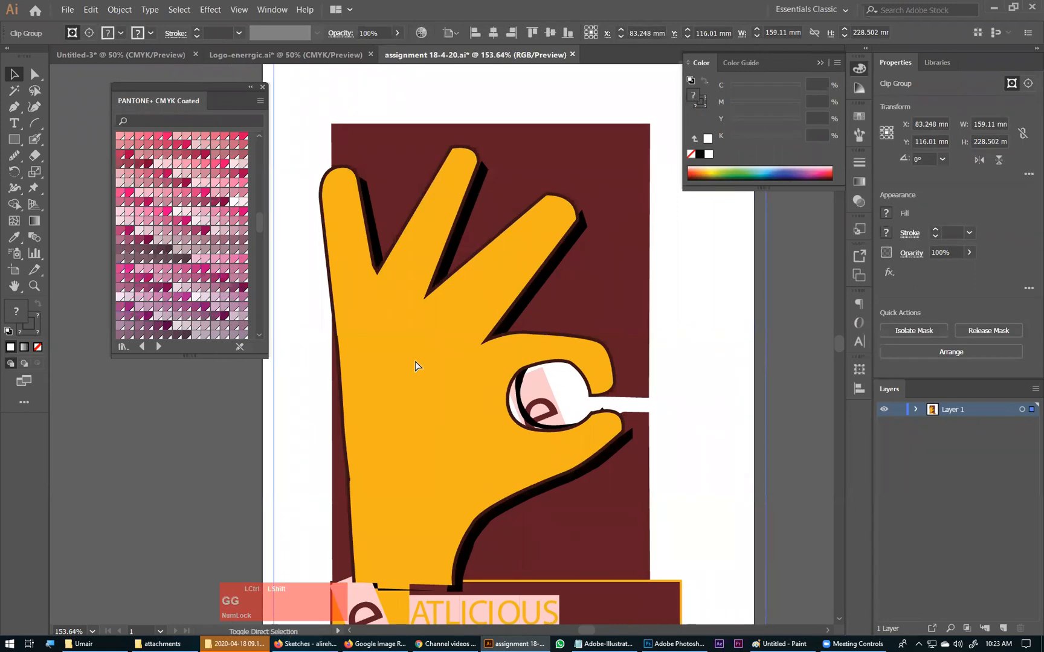
{"action": "left_click", "coordinate": [801, 254]}
{"action": "left_click_drag", "start_coordinate": [519, 293], "coordinate": [393, 332]}
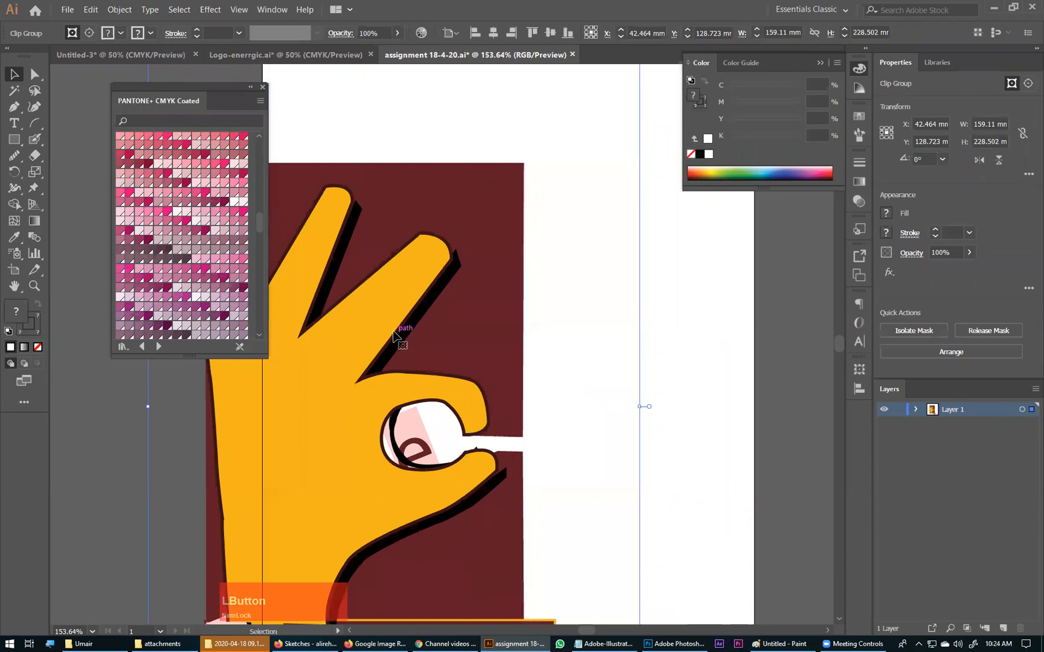
{"action": "key", "text": "ctrl+z"}
Step: Try to break the clipped hand artwork apart further and move its pieces, undoing the move
{"action": "right_click", "coordinate": [440, 282]}
{"action": "left_click", "coordinate": [477, 372]}
{"action": "left_click", "coordinate": [654, 314]}
{"action": "left_click_drag", "start_coordinate": [460, 315], "coordinate": [313, 385]}
{"action": "key", "text": "ctrl+z"}
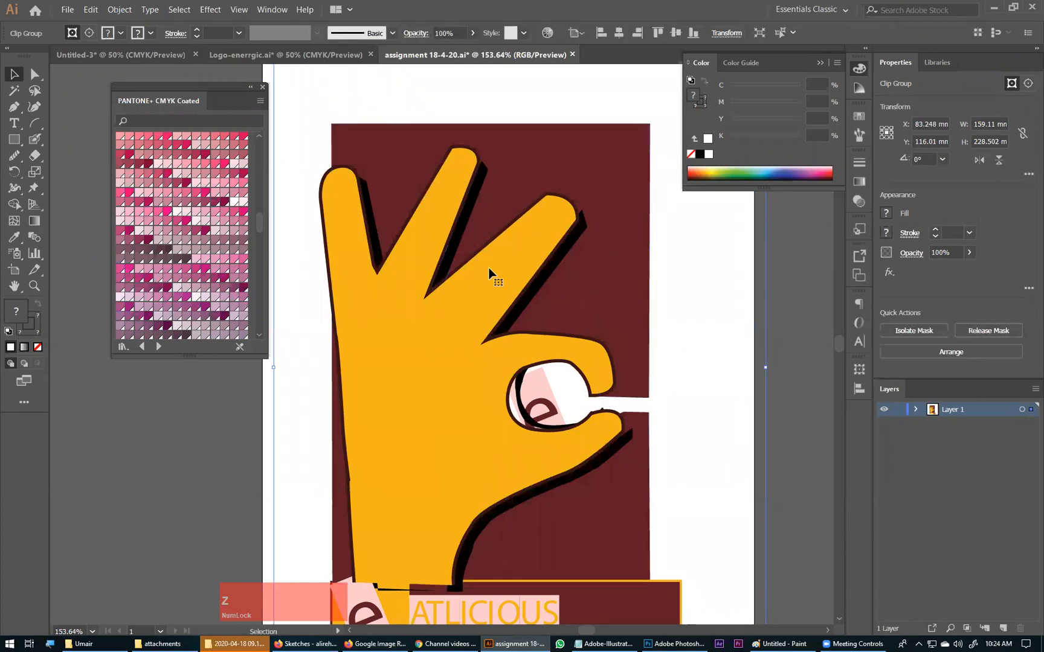
Step: View the whole hand logo and compare it with the OK hand gesture image and its related images in the browser
{"action": "key", "text": "ctrl+KP_Subtract"}
{"action": "key", "text": "ctrl+KP_Subtract"}
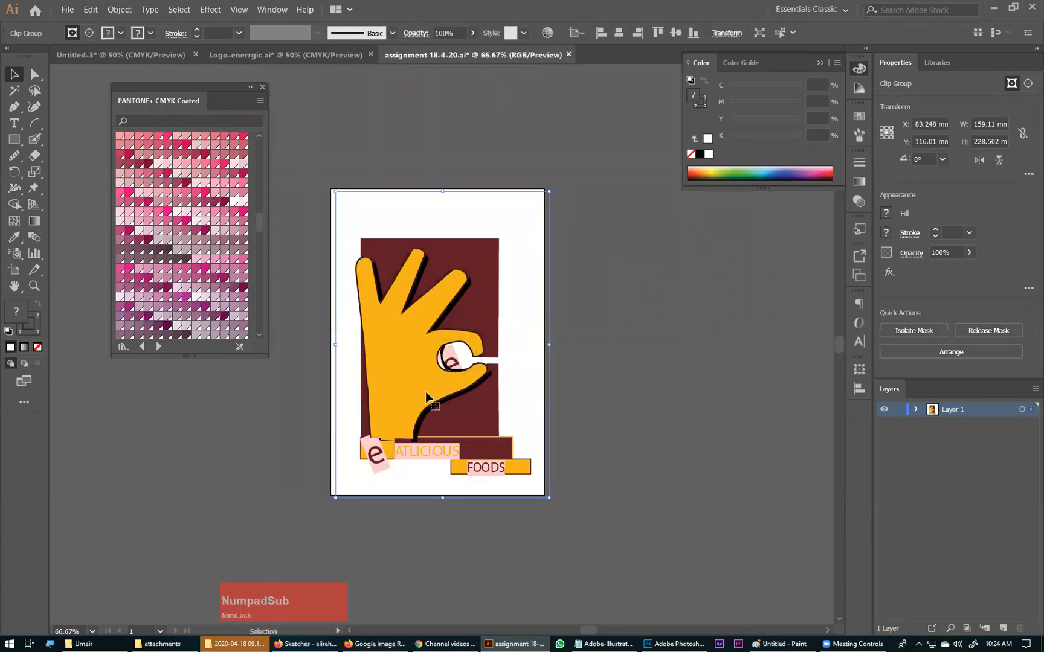
{"action": "left_click", "coordinate": [318, 642]}
{"action": "left_click", "coordinate": [391, 644]}
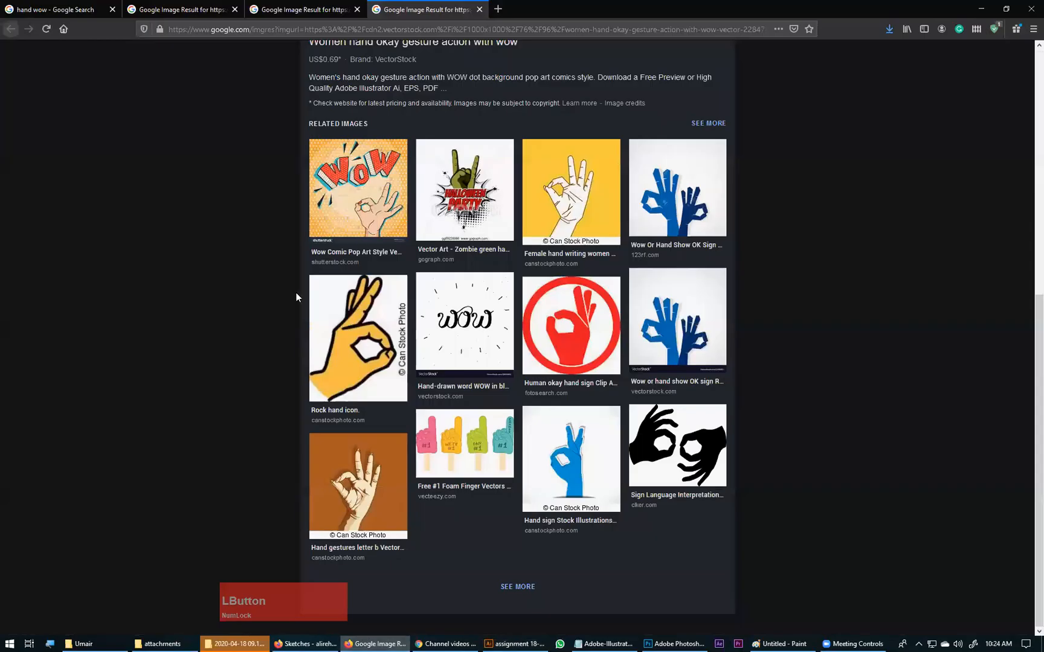
{"action": "scroll", "coordinate": [393, 413], "scroll_direction": "up", "scroll_amount": 5}
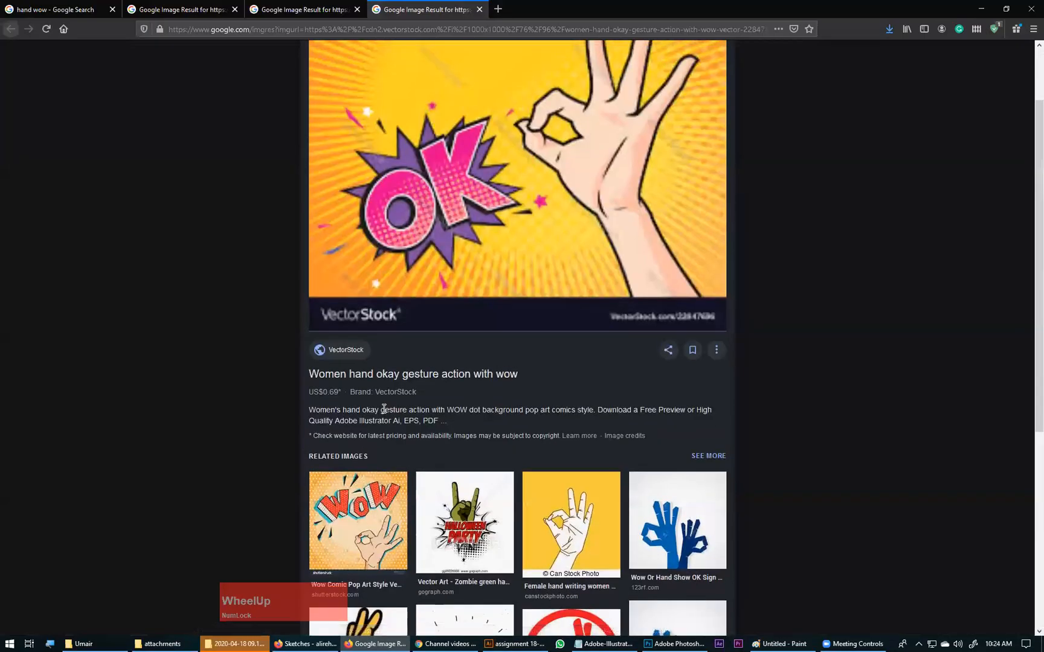
{"action": "scroll", "coordinate": [495, 379], "scroll_direction": "up", "scroll_amount": 2}
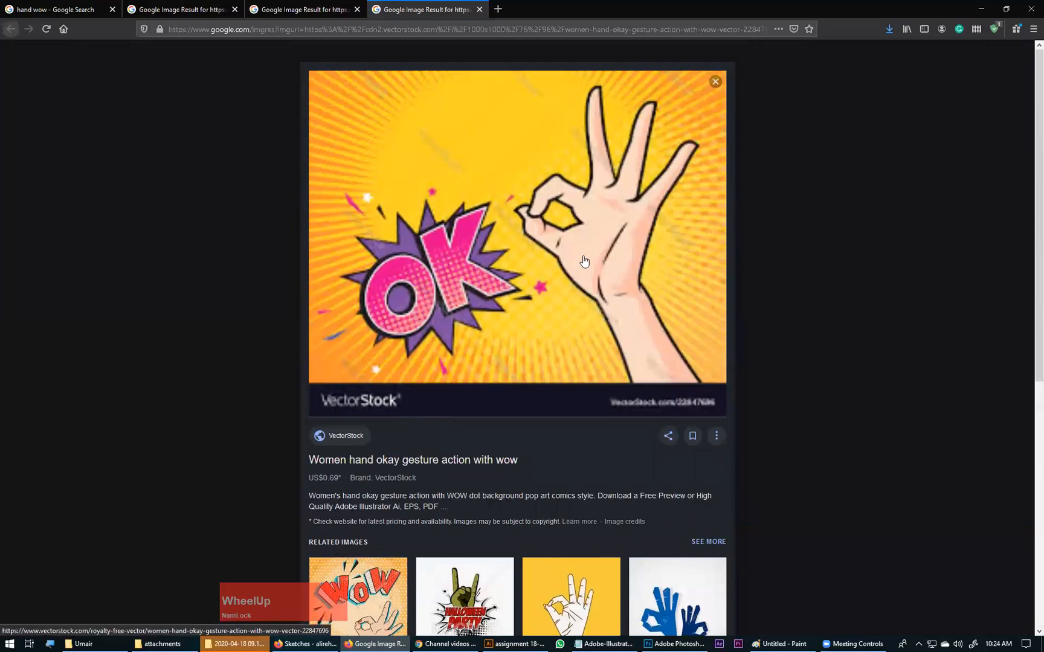
{"action": "scroll", "coordinate": [390, 589], "scroll_direction": "down", "scroll_amount": 3}
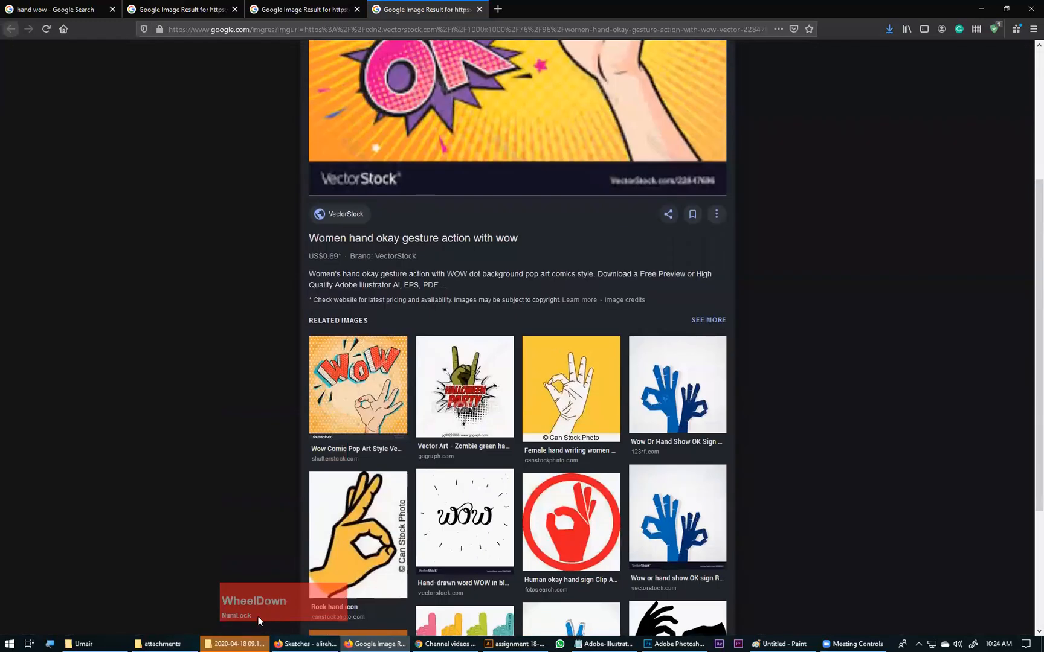
{"action": "left_click", "coordinate": [228, 642]}
{"action": "left_click", "coordinate": [229, 642]}
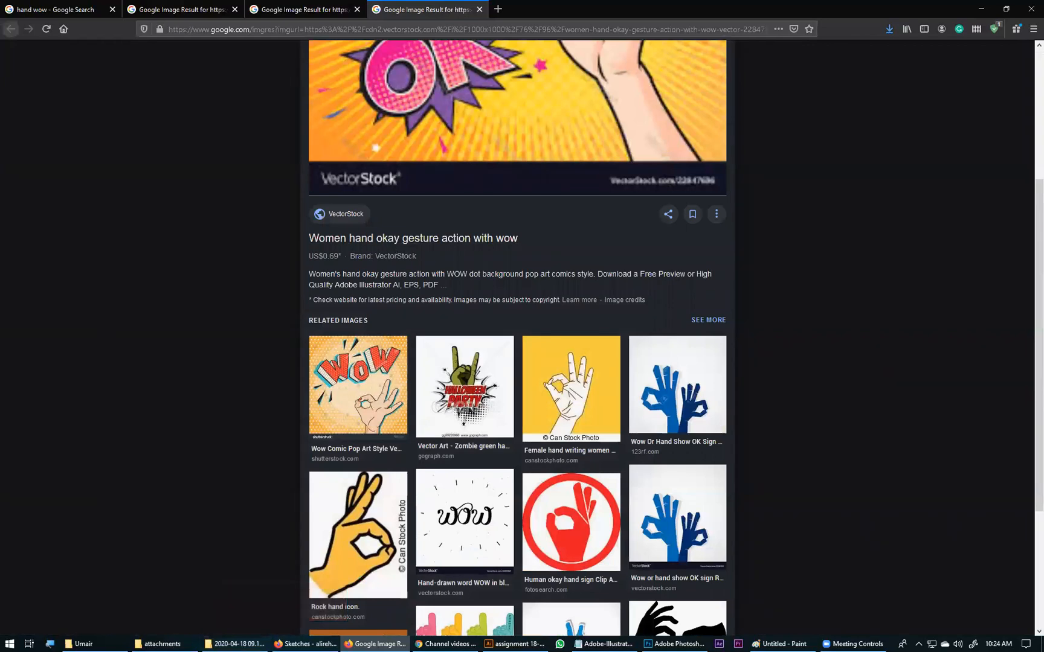
Step: Return to Illustrator, switch to the Logo-enerrgic.ai document and examine the finished ENERGIC logo up close
{"action": "left_click", "coordinate": [523, 642]}
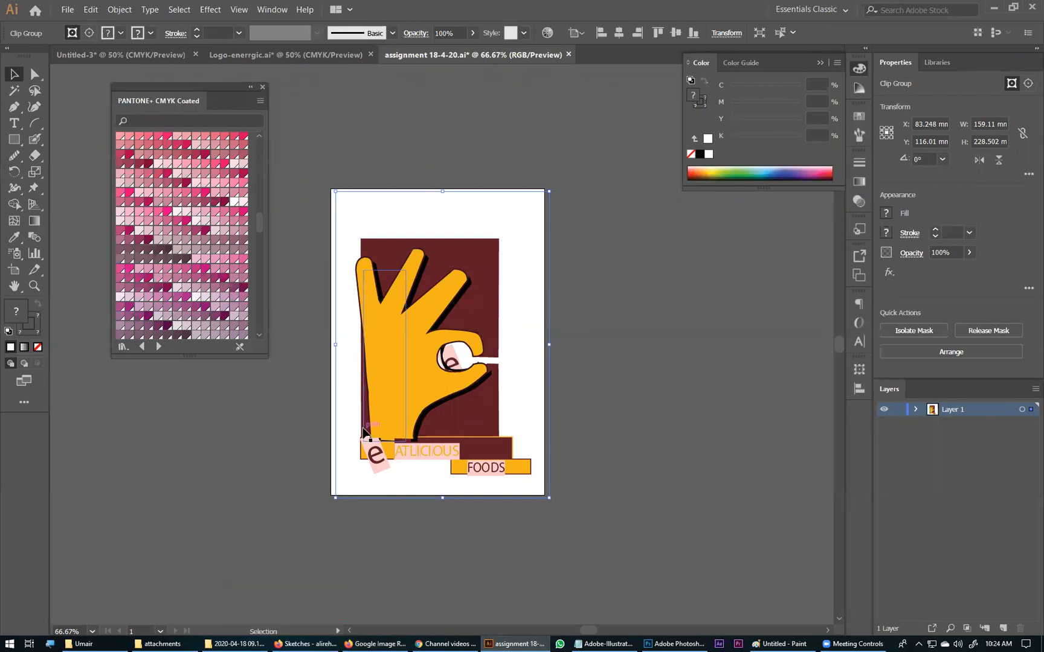
{"action": "left_click", "coordinate": [273, 56]}
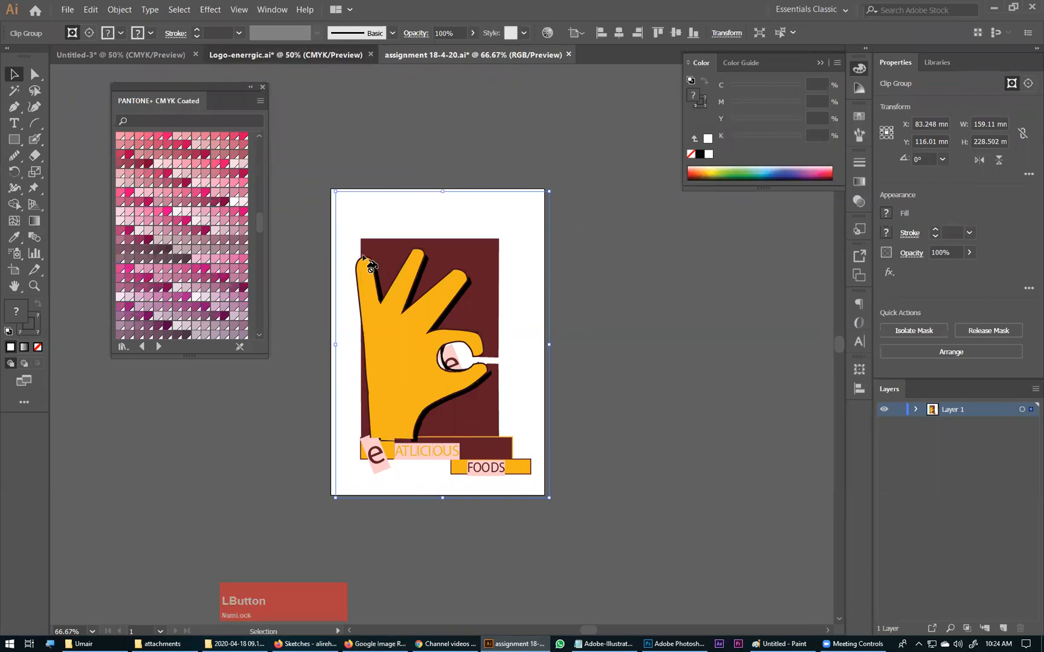
{"action": "left_click_drag", "start_coordinate": [343, 316], "coordinate": [537, 521]}
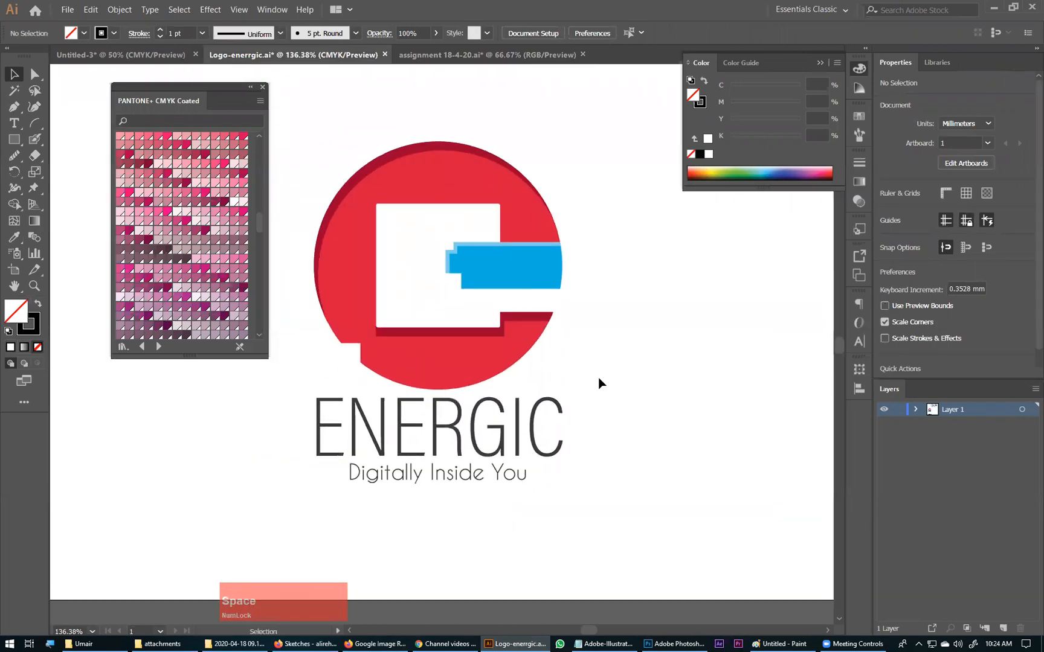
Step: Nudge the whole circular emblem up inside its group to widen the gap above the ENERGIC name
{"action": "double_click", "coordinate": [510, 353]}
{"action": "left_click_drag", "start_coordinate": [583, 139], "coordinate": [279, 343]}
{"action": "key", "text": "Up"}
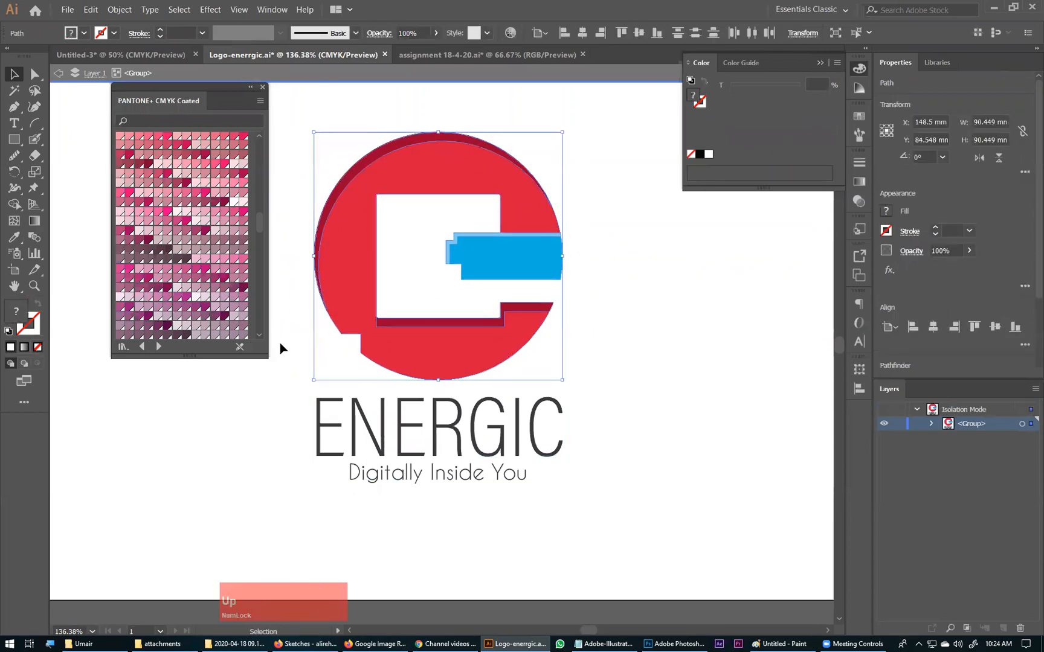
{"action": "double_click", "coordinate": [570, 420]}
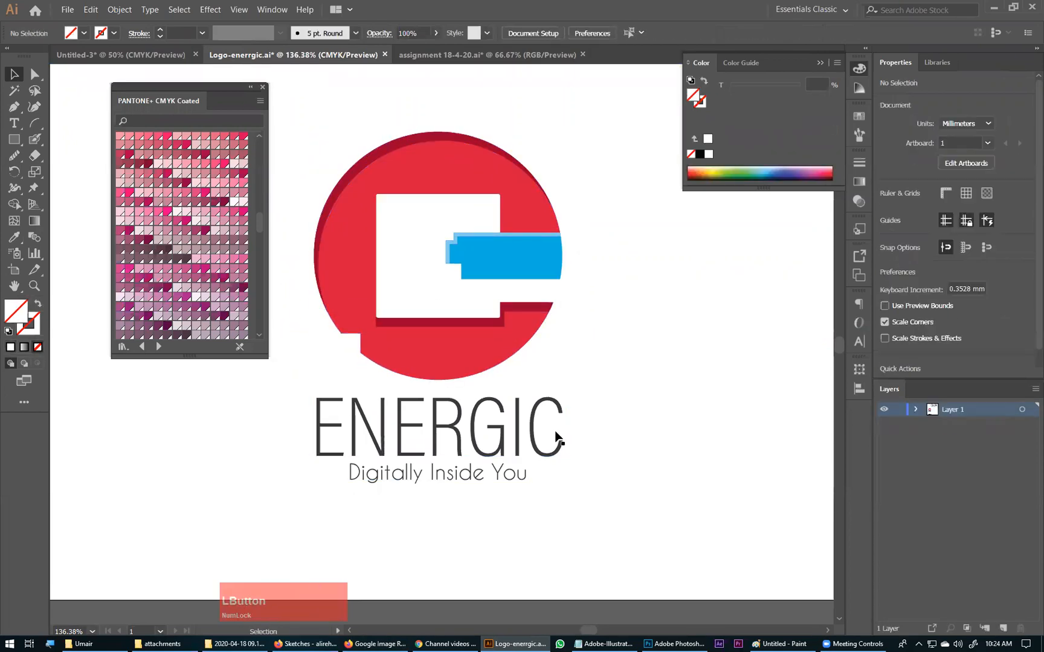
Step: Draw a square about 2.4 mm wide at the inner corner of the circle's lower-left notch and fill it with the shadow's dark red
{"action": "left_click_drag", "start_coordinate": [299, 280], "coordinate": [454, 398]}
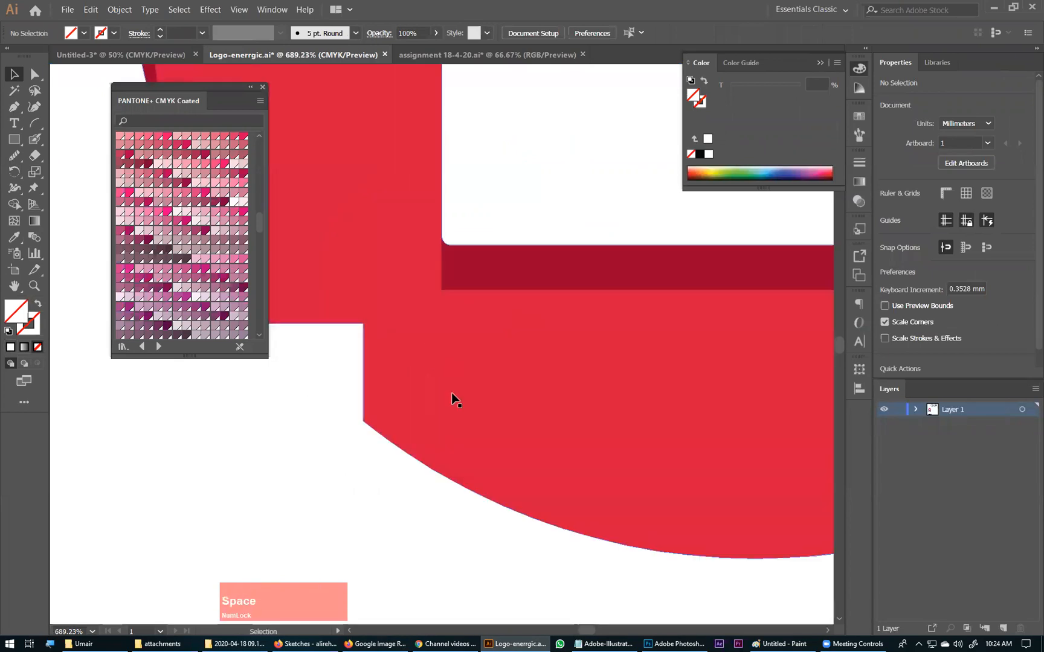
{"action": "left_click", "coordinate": [14, 140]}
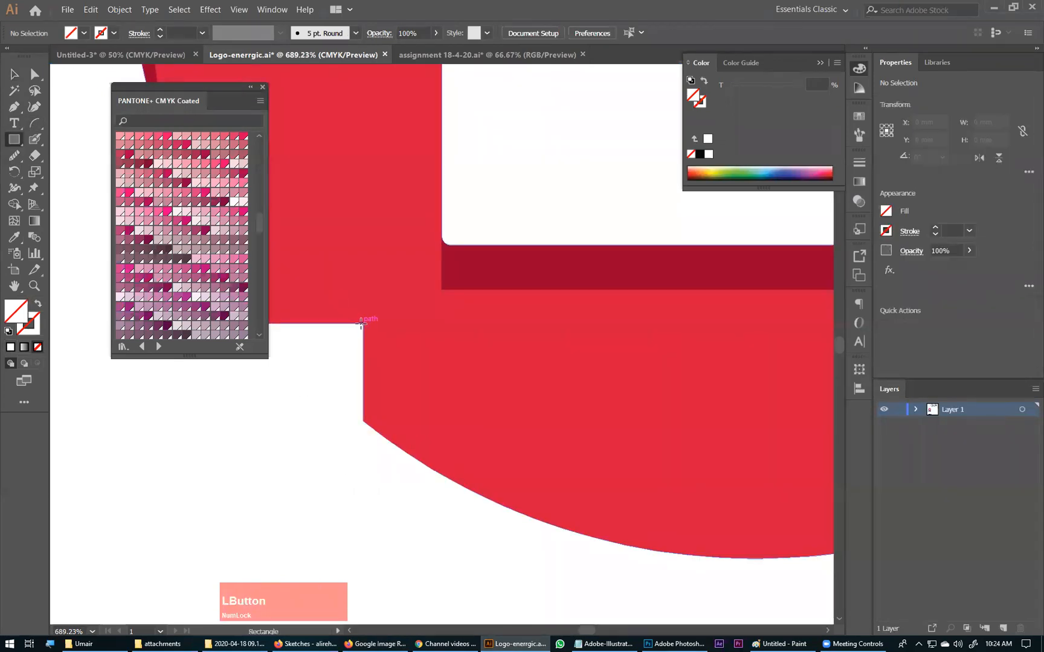
{"action": "left_click_drag", "start_coordinate": [363, 323], "coordinate": [397, 324]}
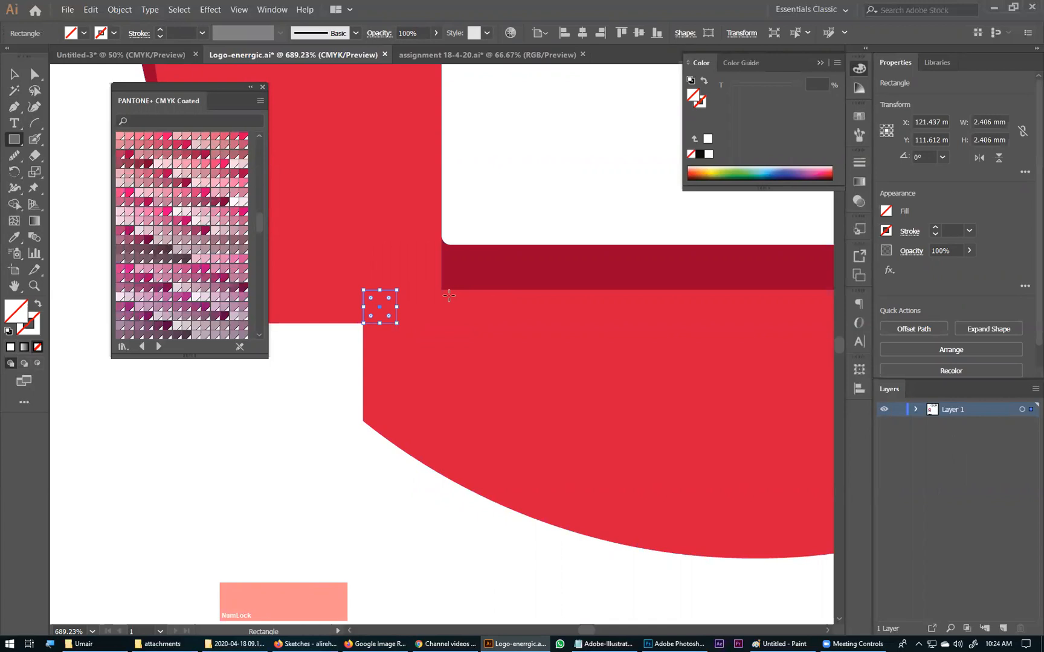
{"action": "key", "text": "i"}
{"action": "left_click", "coordinate": [478, 274]}
{"action": "left_click", "coordinate": [16, 74]}
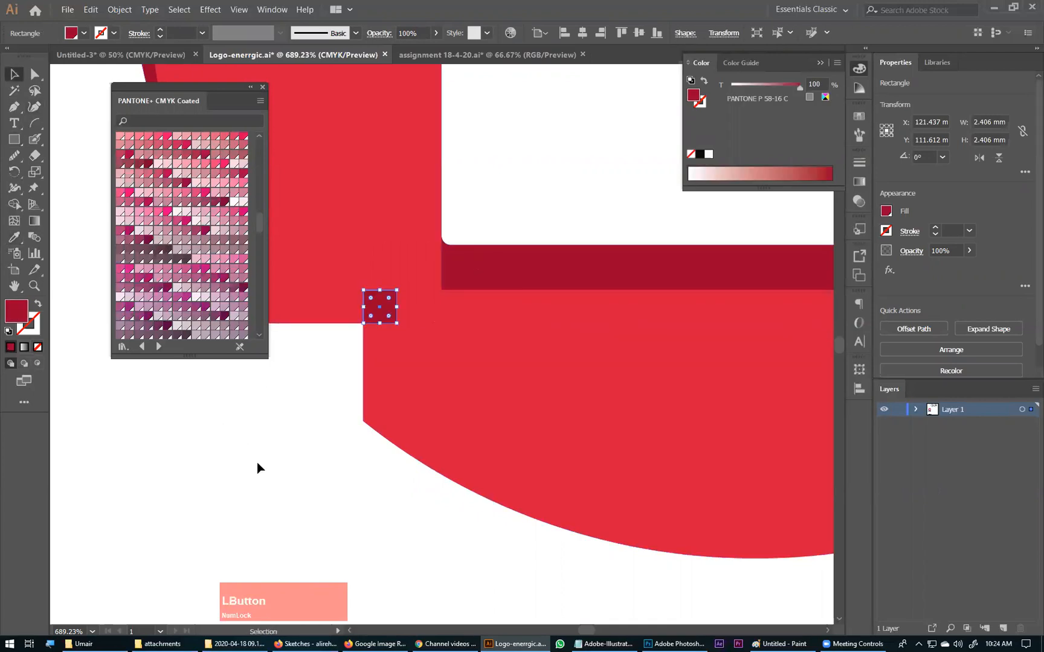
Step: Move the dark red square diagonally down-left so it sits inside the notch's inner corner
{"action": "left_click", "coordinate": [361, 345]}
{"action": "left_click_drag", "start_coordinate": [388, 311], "coordinate": [354, 344]}
{"action": "left_click", "coordinate": [320, 432], "text": "ctrl"}
{"action": "key", "text": "ctrl+KP_Subtract"}
{"action": "key", "text": "ctrl+KP_Subtract"}
{"action": "key", "text": "ctrl+KP_Subtract"}
{"action": "key", "text": "ctrl+KP_Subtract"}
{"action": "key", "text": "ctrl+KP_Subtract"}
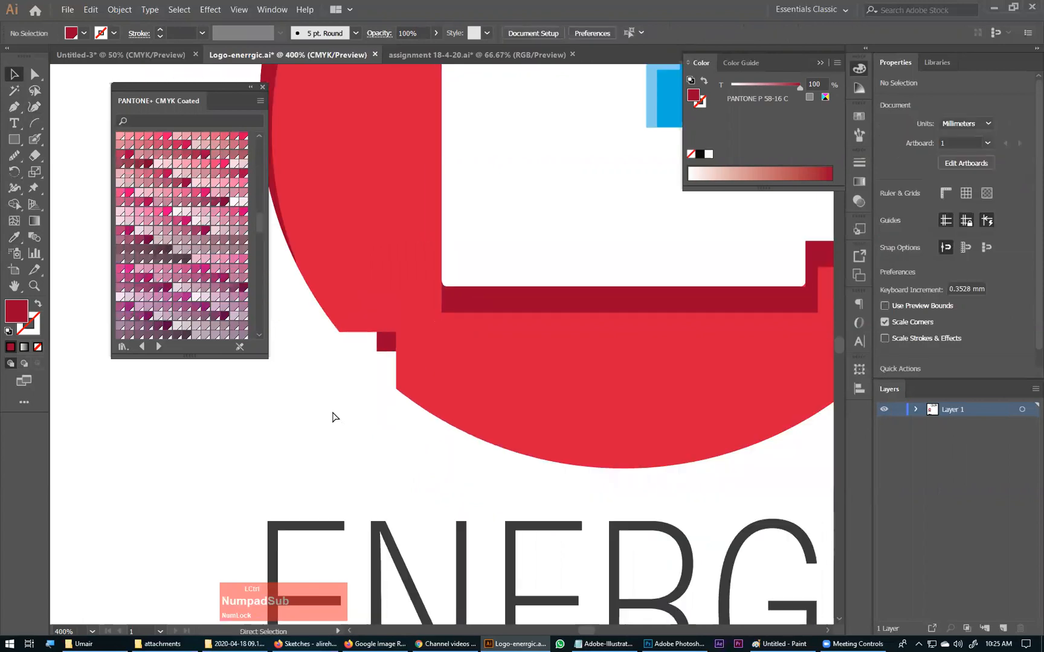
Step: Try enlarging the dark red notch square outward from its inner corner, check it on the full logo, and undo the resize
{"action": "left_click_drag", "start_coordinate": [396, 315], "coordinate": [477, 435]}
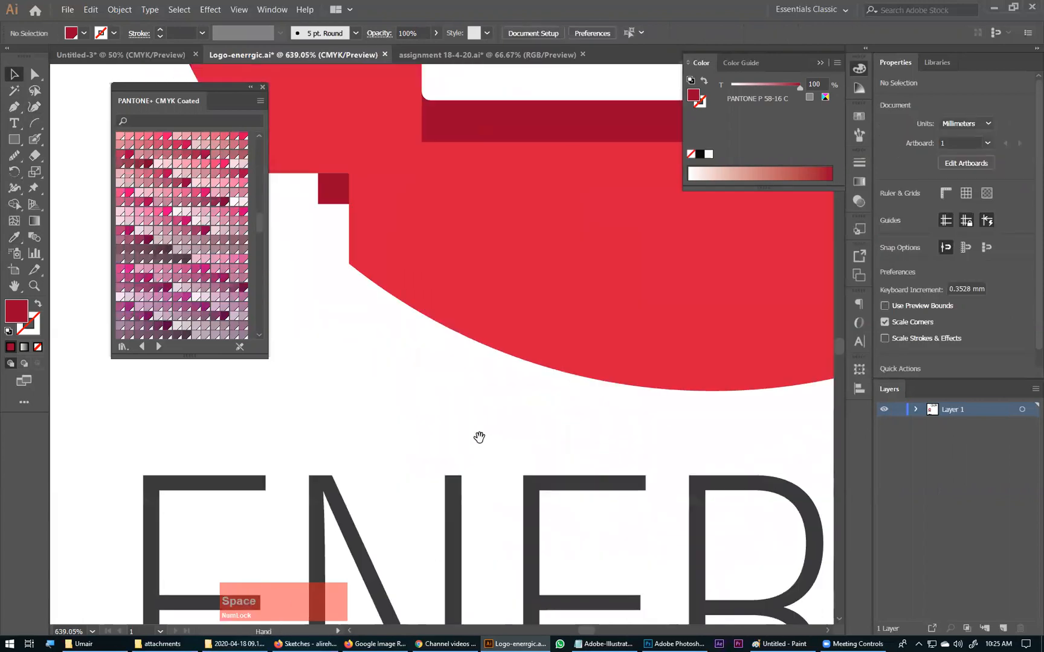
{"action": "left_click_drag", "start_coordinate": [354, 215], "coordinate": [525, 373]}
{"action": "left_click", "coordinate": [534, 312]}
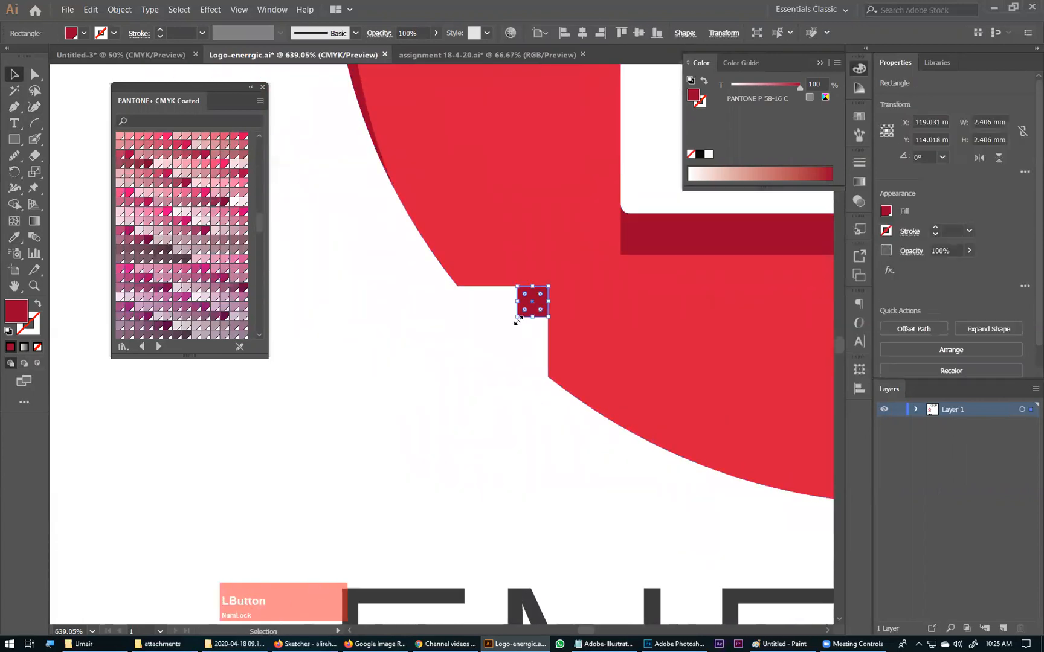
{"action": "left_click_drag", "start_coordinate": [513, 324], "coordinate": [489, 340]}
{"action": "left_click", "coordinate": [519, 454]}
{"action": "key", "text": "ctrl+0"}
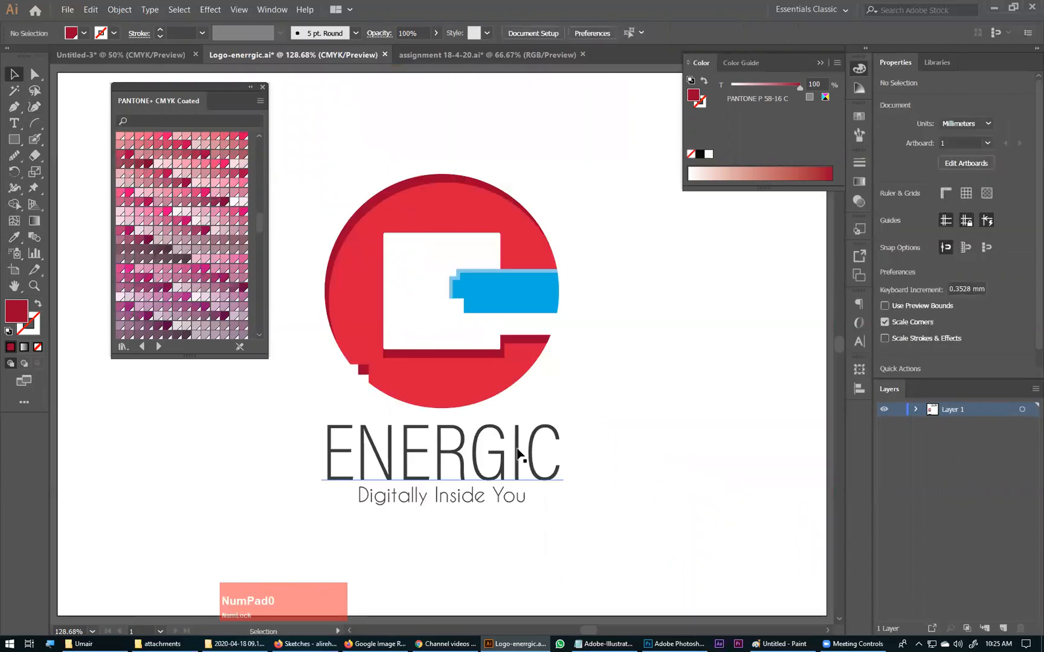
{"action": "key", "text": "ctrl+space"}
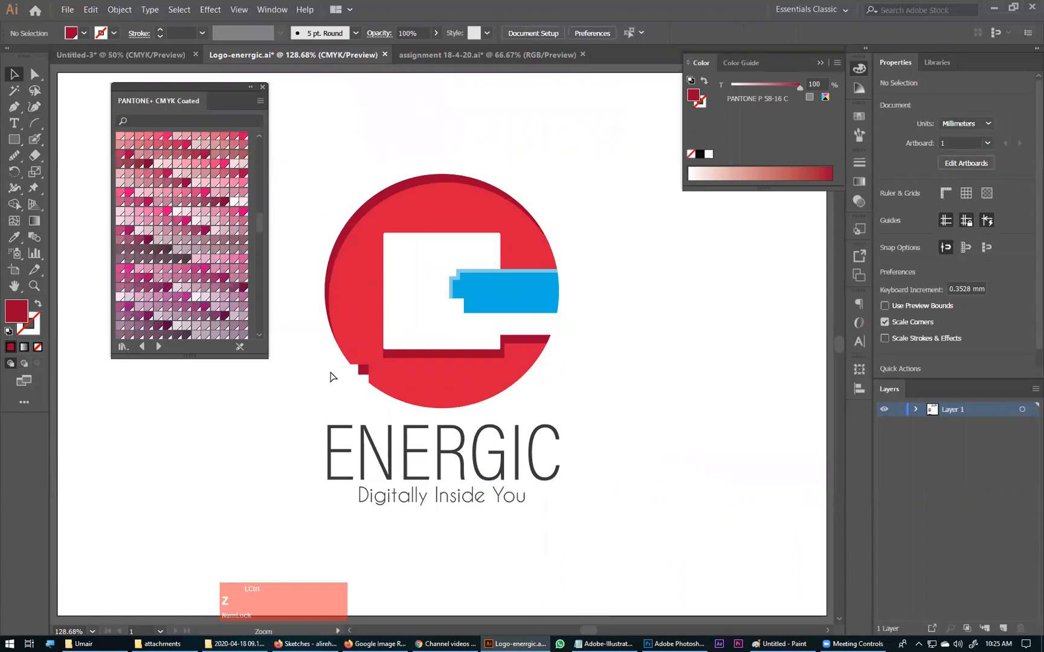
{"action": "key", "text": "ctrl+z"}
{"action": "left_click", "coordinate": [655, 389]}
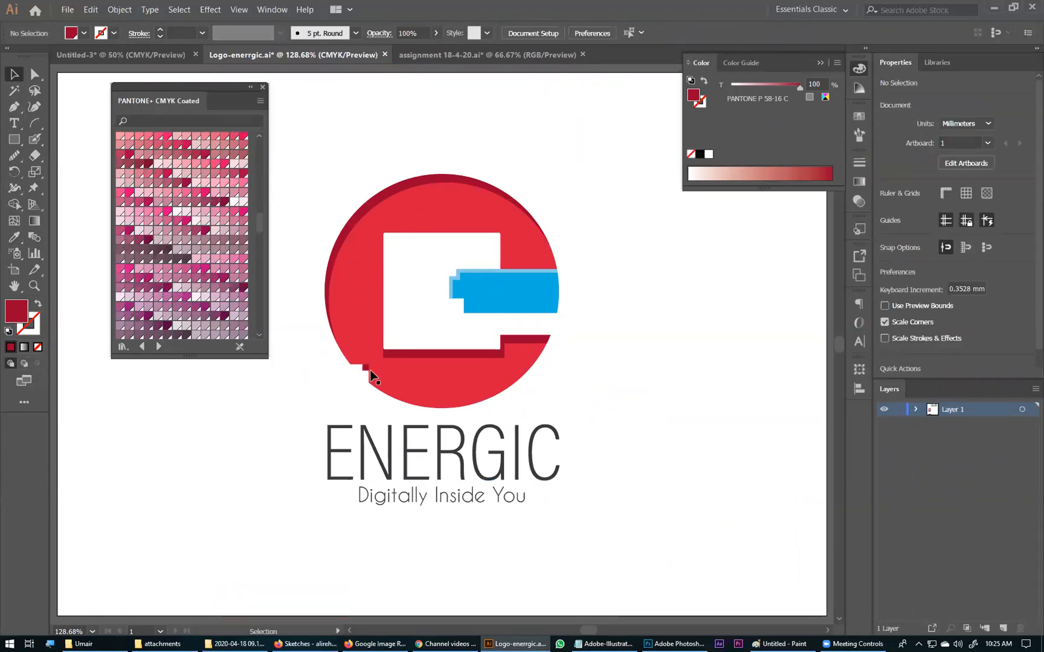
Step: Round the two outer corners of the red circle's notch with a radius of about 0.99 mm
{"action": "key", "text": "ctrl+space"}
{"action": "left_click_drag", "start_coordinate": [347, 345], "coordinate": [436, 431]}
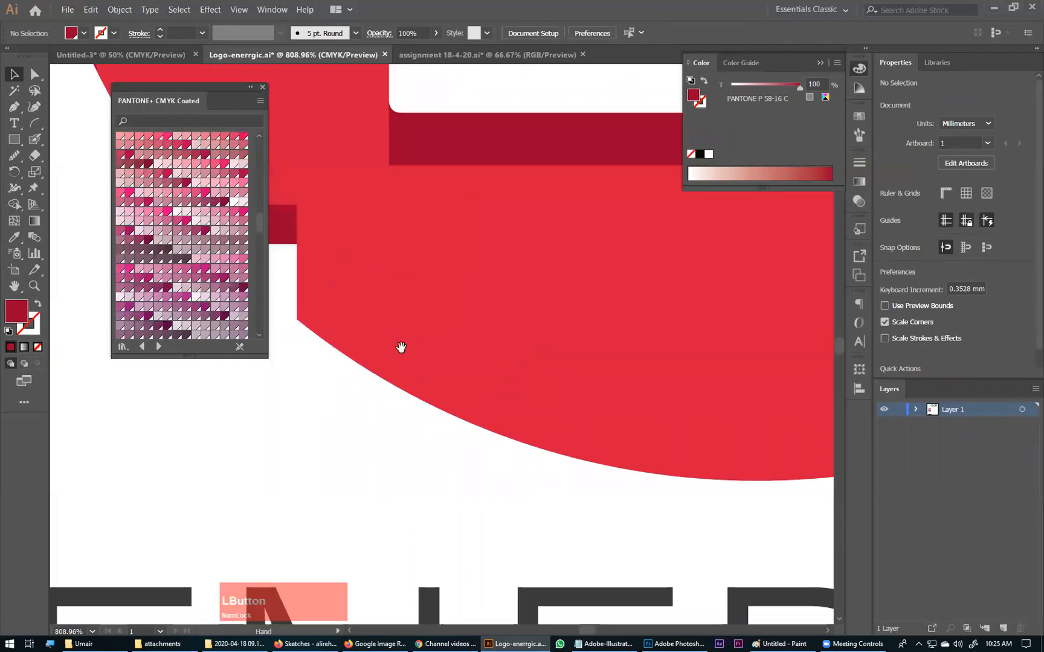
{"action": "left_click_drag", "start_coordinate": [400, 348], "coordinate": [699, 409]}
{"action": "left_click", "coordinate": [580, 406]}
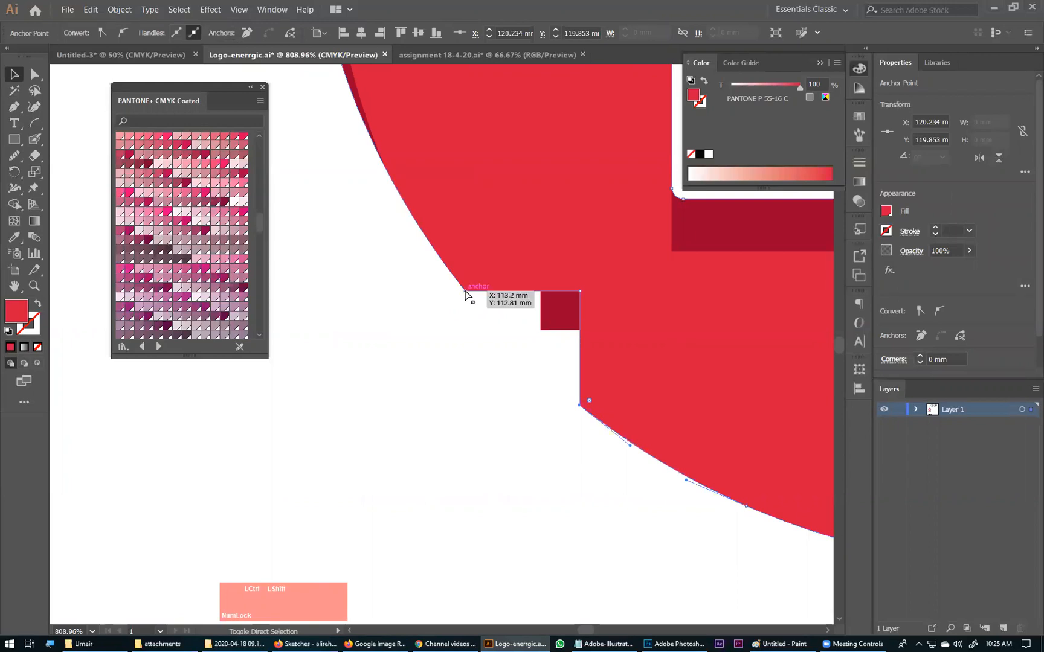
{"action": "left_click", "coordinate": [465, 291], "text": "shift"}
{"action": "left_click_drag", "start_coordinate": [469, 281], "coordinate": [470, 273]}
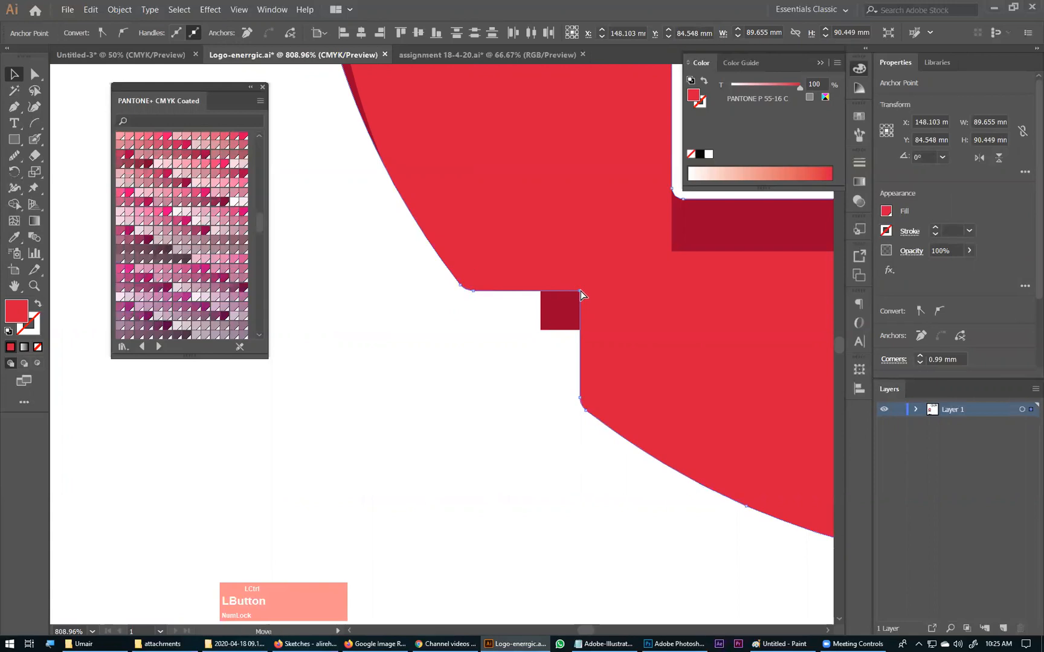
Step: Round the inner corner of the red circle's notch slightly
{"action": "left_click", "coordinate": [580, 292]}
{"action": "left_click_drag", "start_coordinate": [573, 300], "coordinate": [569, 305]}
{"action": "left_click", "coordinate": [529, 373]}
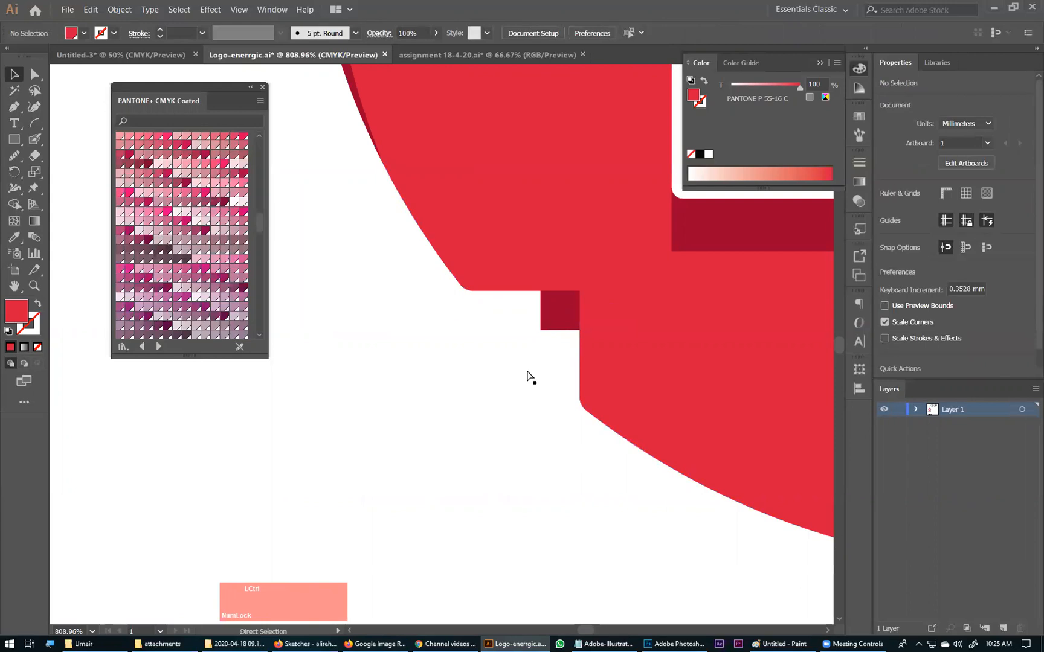
Step: Send the dark red notch square one level backward, behind the red circle
{"action": "key", "text": "ctrl+0"}
{"action": "left_click_drag", "start_coordinate": [392, 392], "coordinate": [393, 397]}
{"action": "left_click_drag", "start_coordinate": [392, 397], "coordinate": [630, 500]}
{"action": "left_click", "coordinate": [581, 378]}
{"action": "key", "text": "ctrl+bracketleft"}
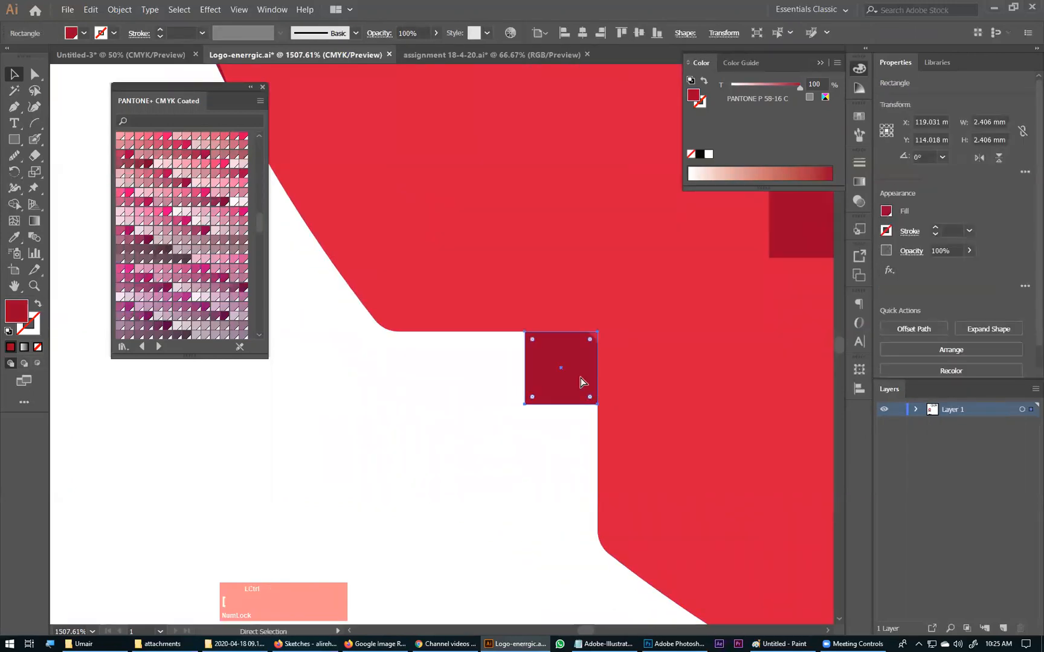
Step: Round the dark red square's free lower-left corner to 0.2 mm and check the whole logo
{"action": "left_click", "coordinate": [525, 405], "text": "ctrl"}
{"action": "left_click_drag", "start_coordinate": [532, 397], "coordinate": [534, 399]}
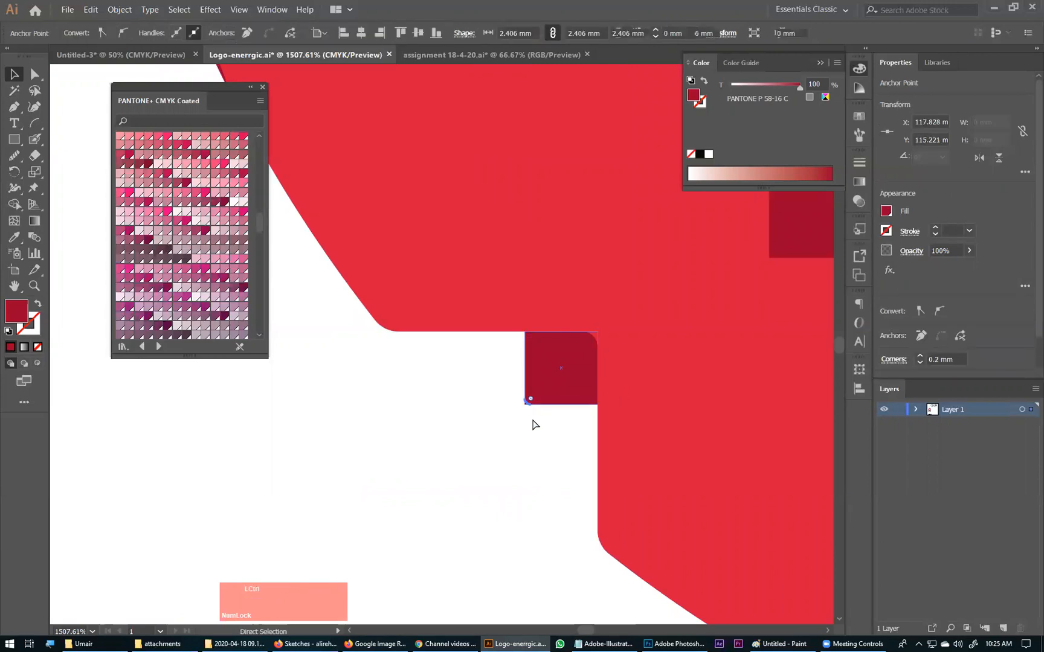
{"action": "left_click", "coordinate": [535, 470], "text": "ctrl"}
{"action": "key", "text": "ctrl+0"}
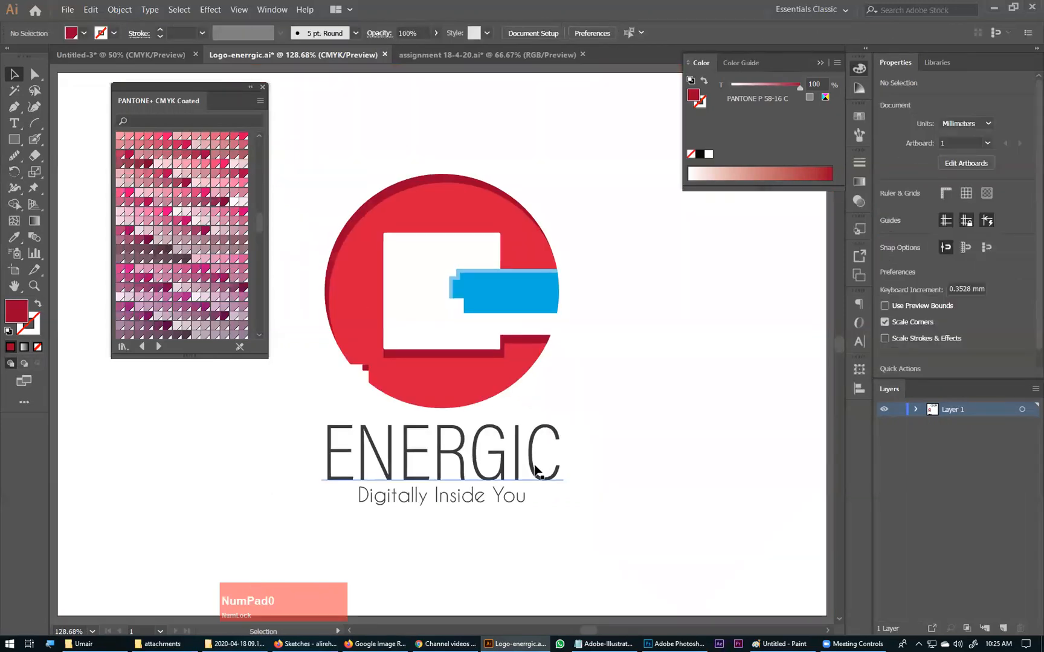
{"action": "left_click", "coordinate": [477, 144]}
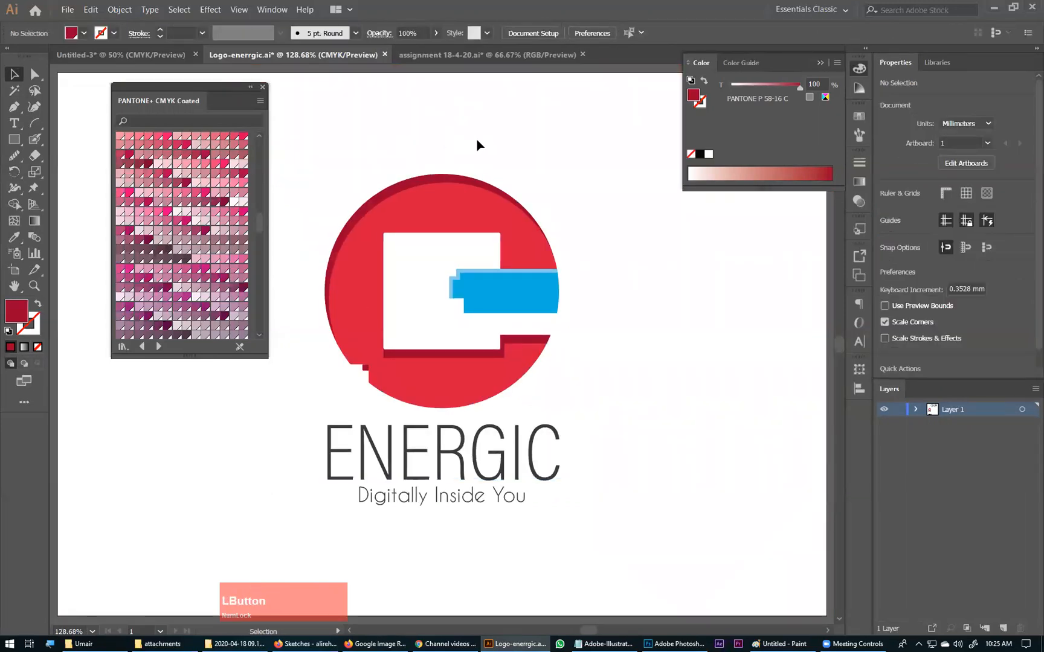
Step: Group the emblem with the ENERGIC name and tagline, check the selection, and ungroup it
{"action": "left_click_drag", "start_coordinate": [584, 145], "coordinate": [293, 373]}
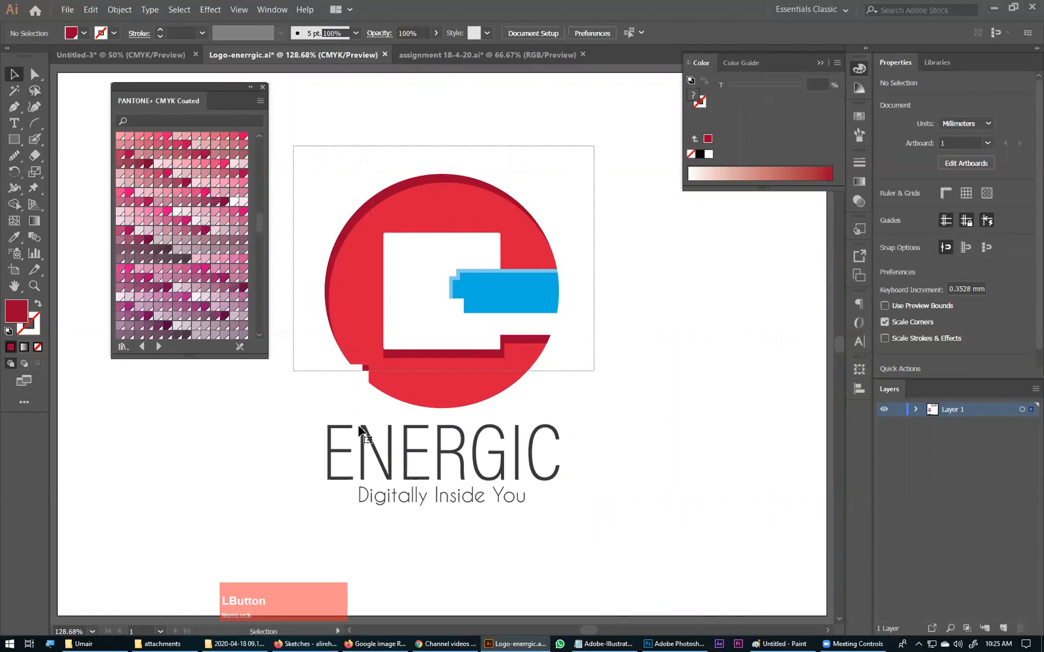
{"action": "key", "text": "ctrl"}
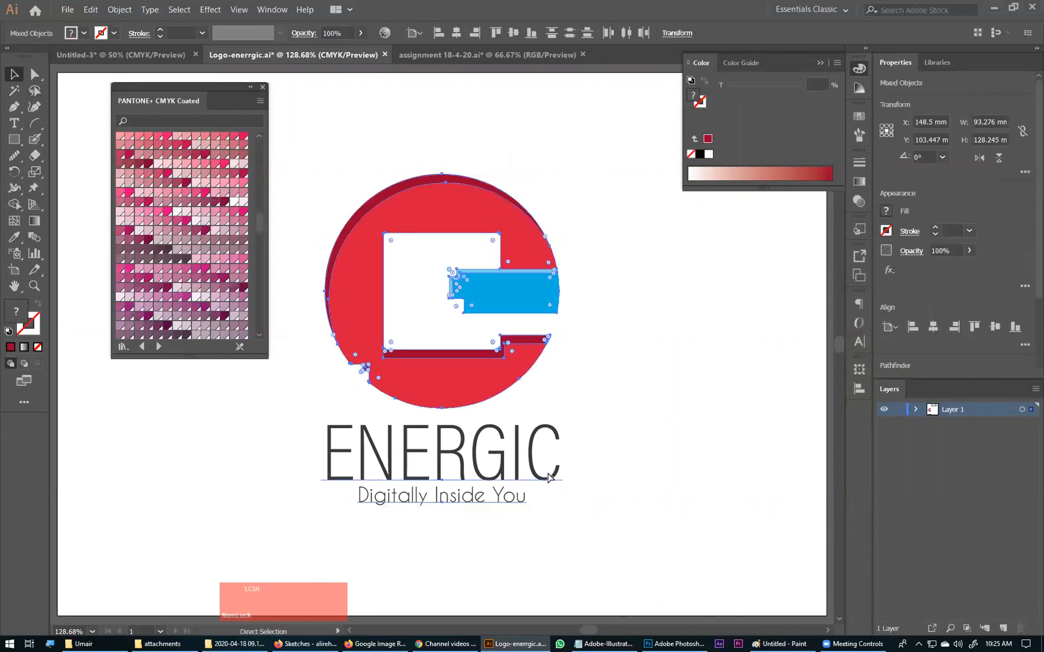
{"action": "left_click", "coordinate": [610, 324]}
{"action": "left_click_drag", "start_coordinate": [571, 147], "coordinate": [294, 523]}
{"action": "left_click", "coordinate": [590, 459]}
{"action": "left_click", "coordinate": [484, 319]}
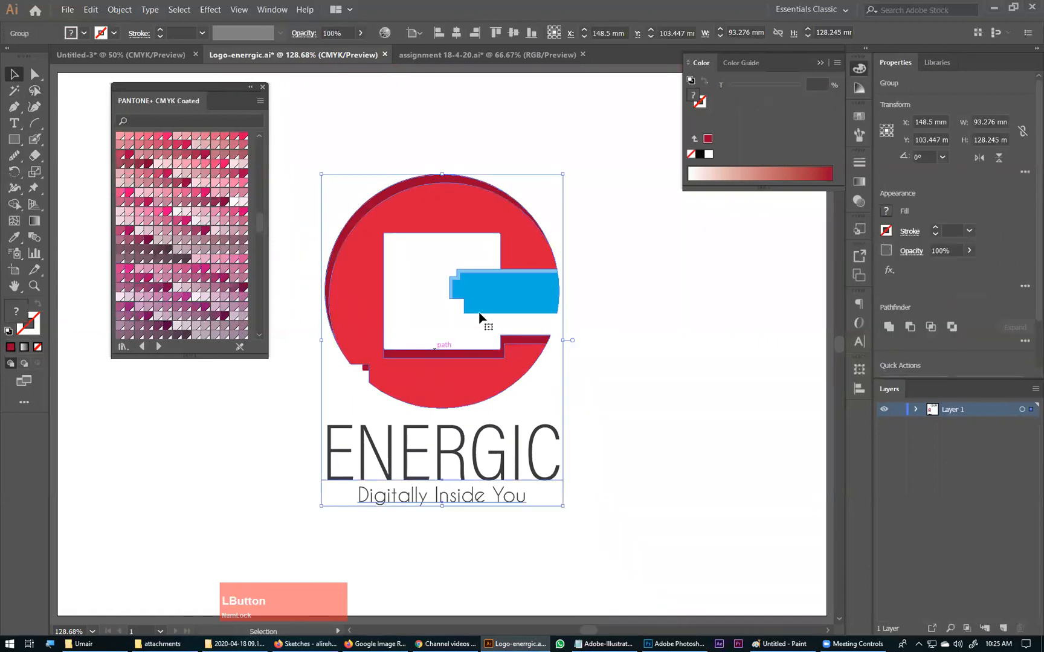
{"action": "key", "text": "ctrl+shift"}
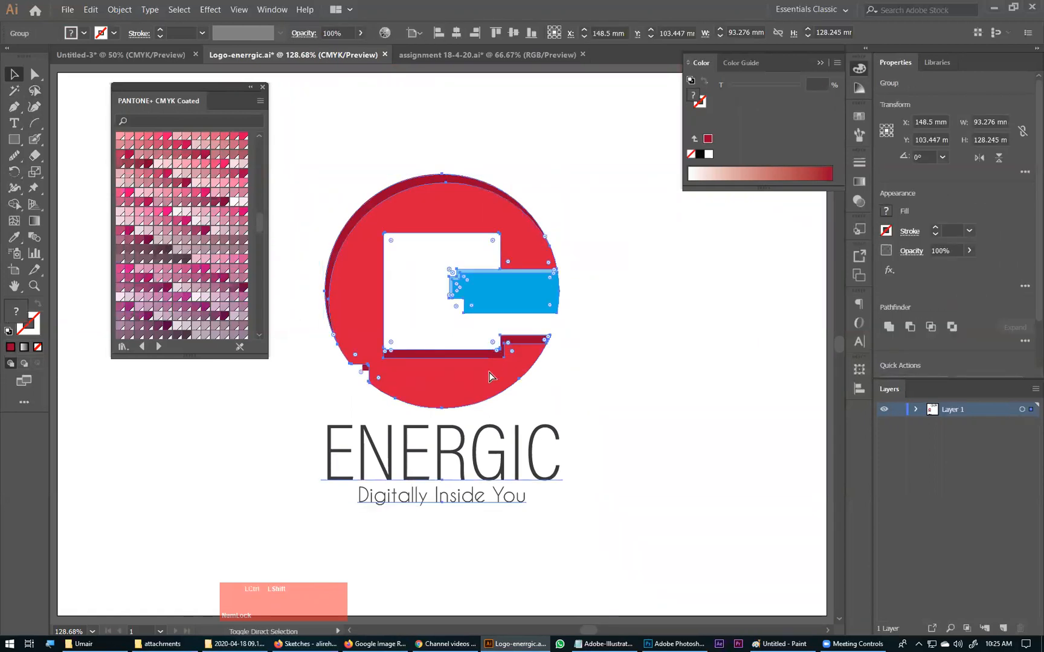
{"action": "left_click", "coordinate": [594, 333]}
Step: Group all emblem shapes, the ENERGIC name and the tagline into one object and select it
{"action": "left_click_drag", "start_coordinate": [591, 153], "coordinate": [305, 383]}
{"action": "left_click_drag", "start_coordinate": [583, 170], "coordinate": [301, 509]}
{"action": "key", "text": "ctrl+g"}
{"action": "left_click", "coordinate": [490, 296]}
Step: Glance at the assignment 18-4-20.ai document, return to Logo-enerrgic.ai and move the grouped logo slightly up the artboard
{"action": "left_click", "coordinate": [441, 55]}
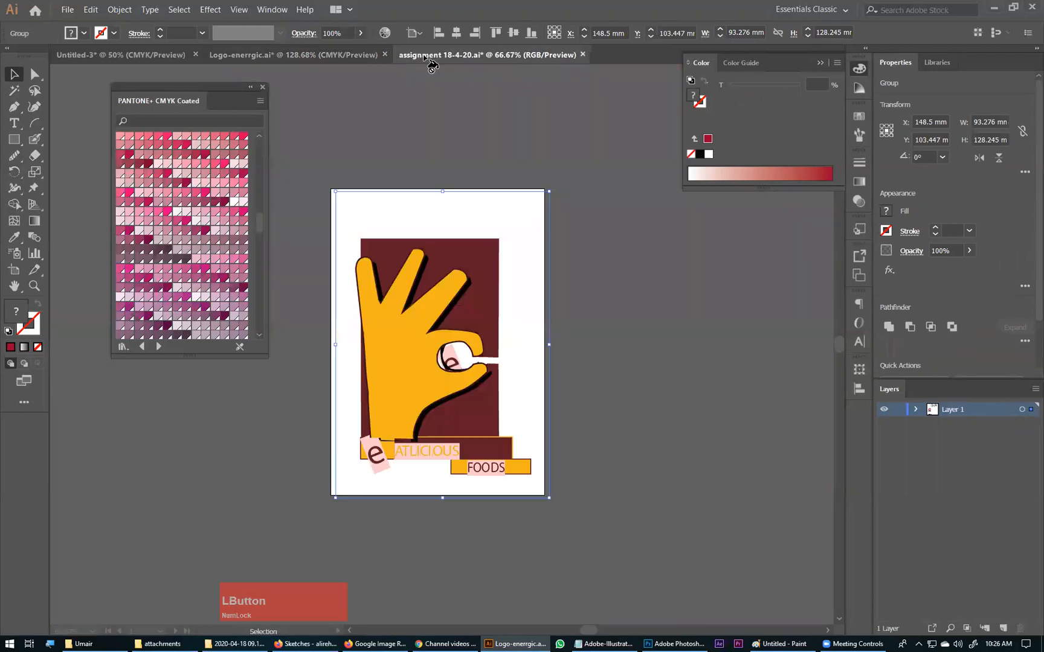
{"action": "left_click", "coordinate": [325, 55]}
{"action": "left_click", "coordinate": [572, 250]}
{"action": "left_click_drag", "start_coordinate": [516, 239], "coordinate": [518, 224]}
{"action": "left_click", "coordinate": [648, 252]}
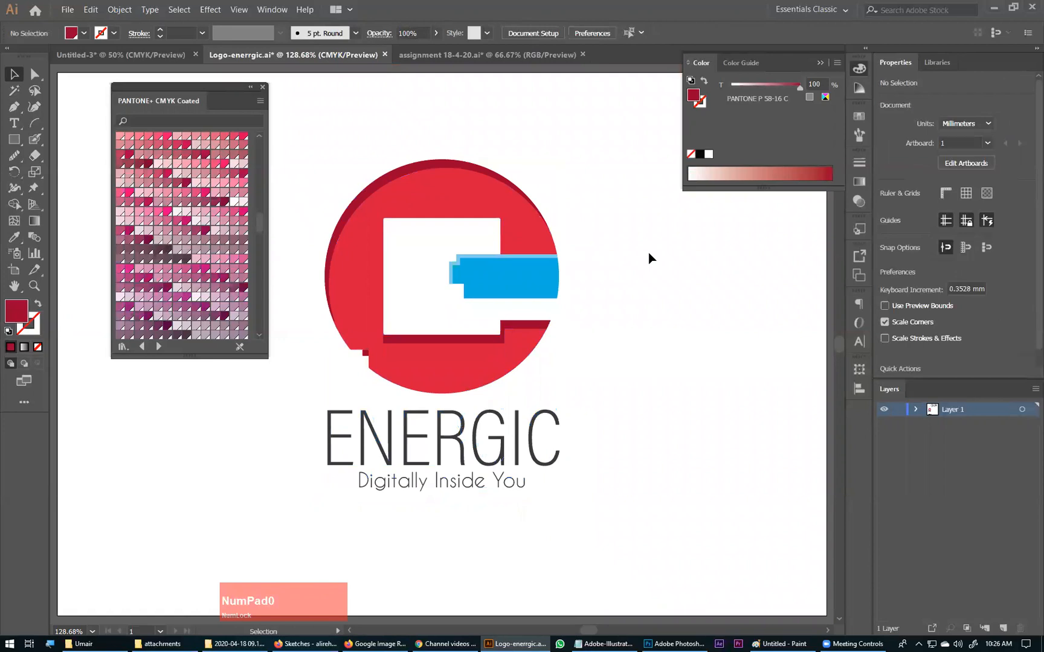